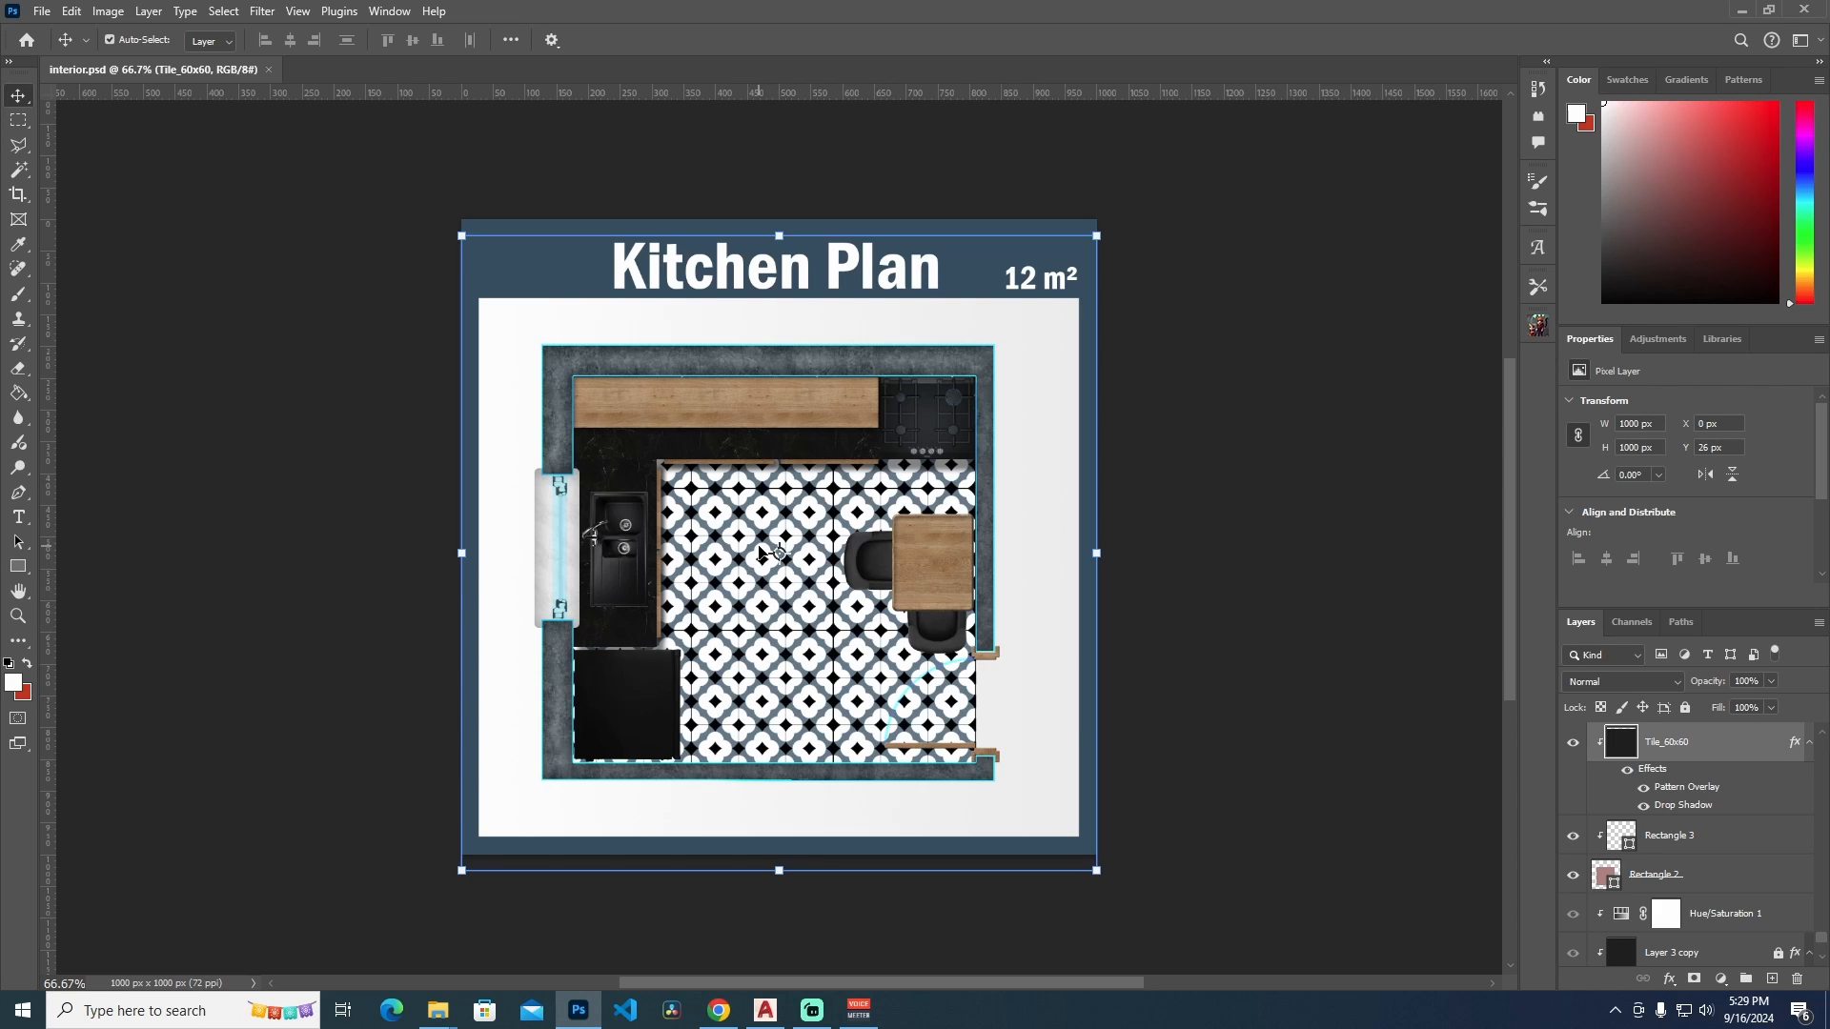
Switch to Pinterest in Chrome and search the saved pins for "tiles"
left_click(1182, 604)
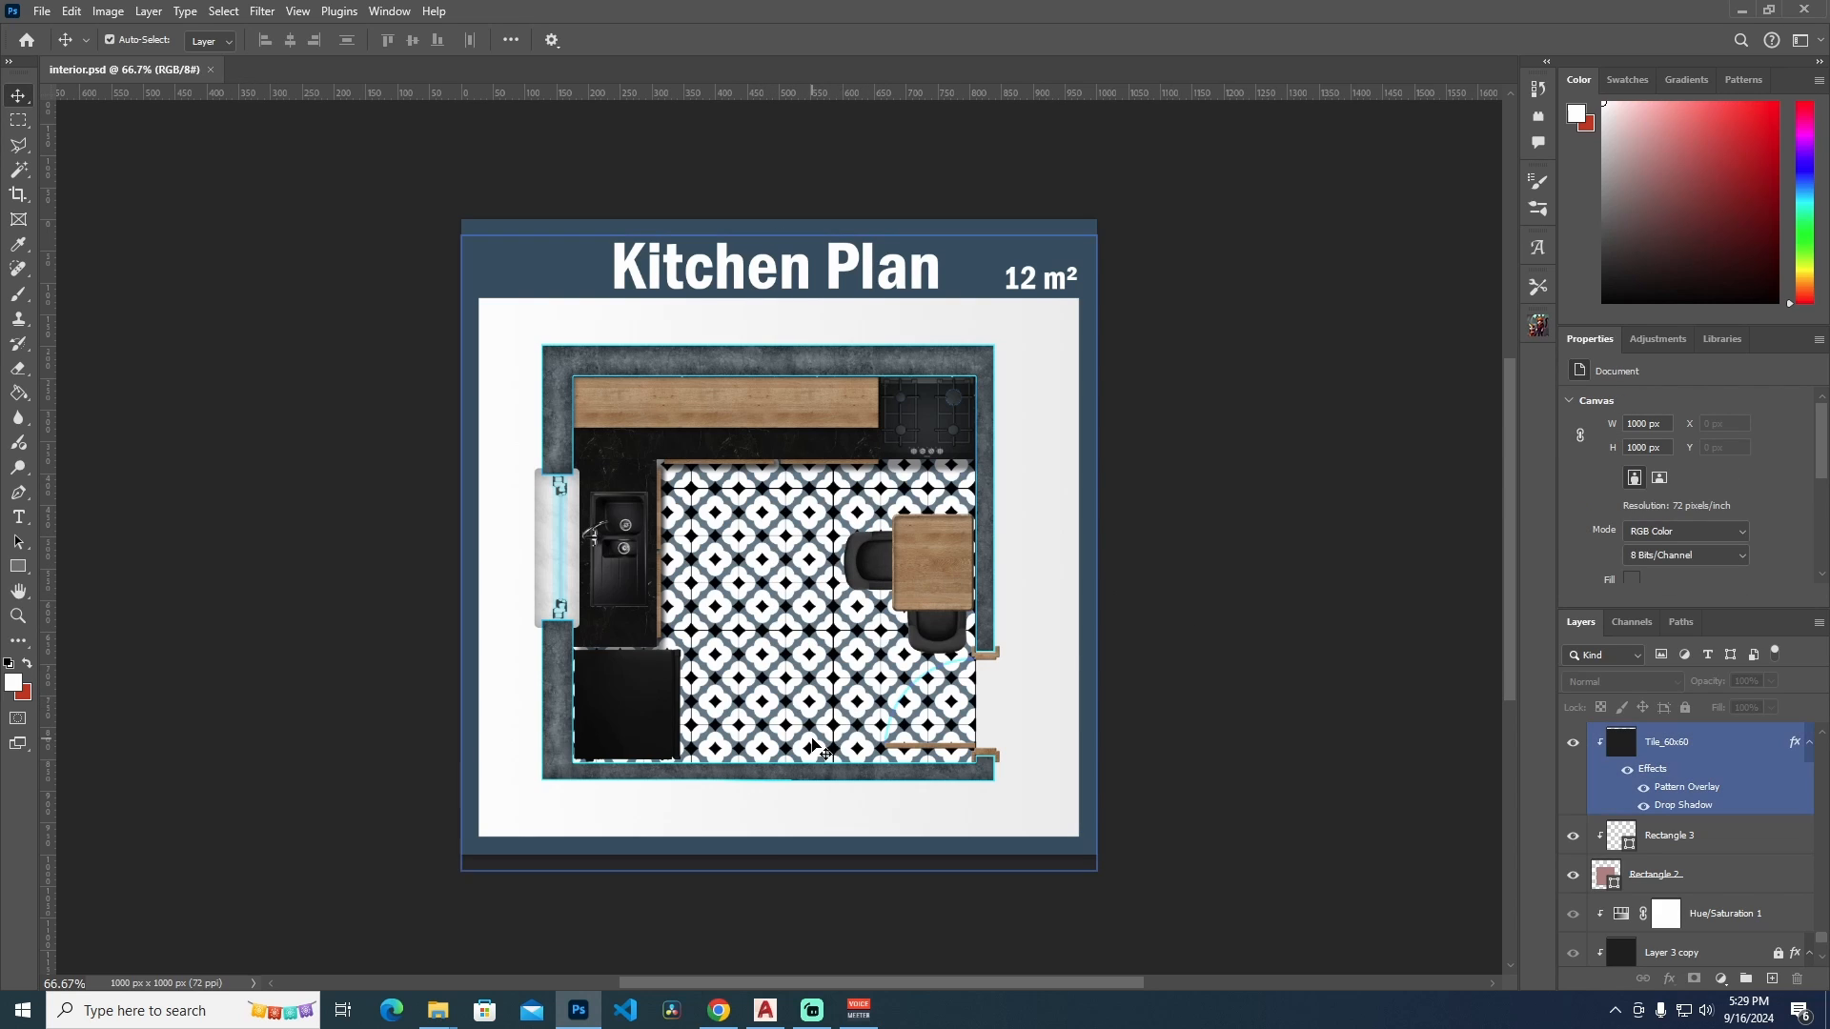
left_click(720, 1010)
left_click(634, 154)
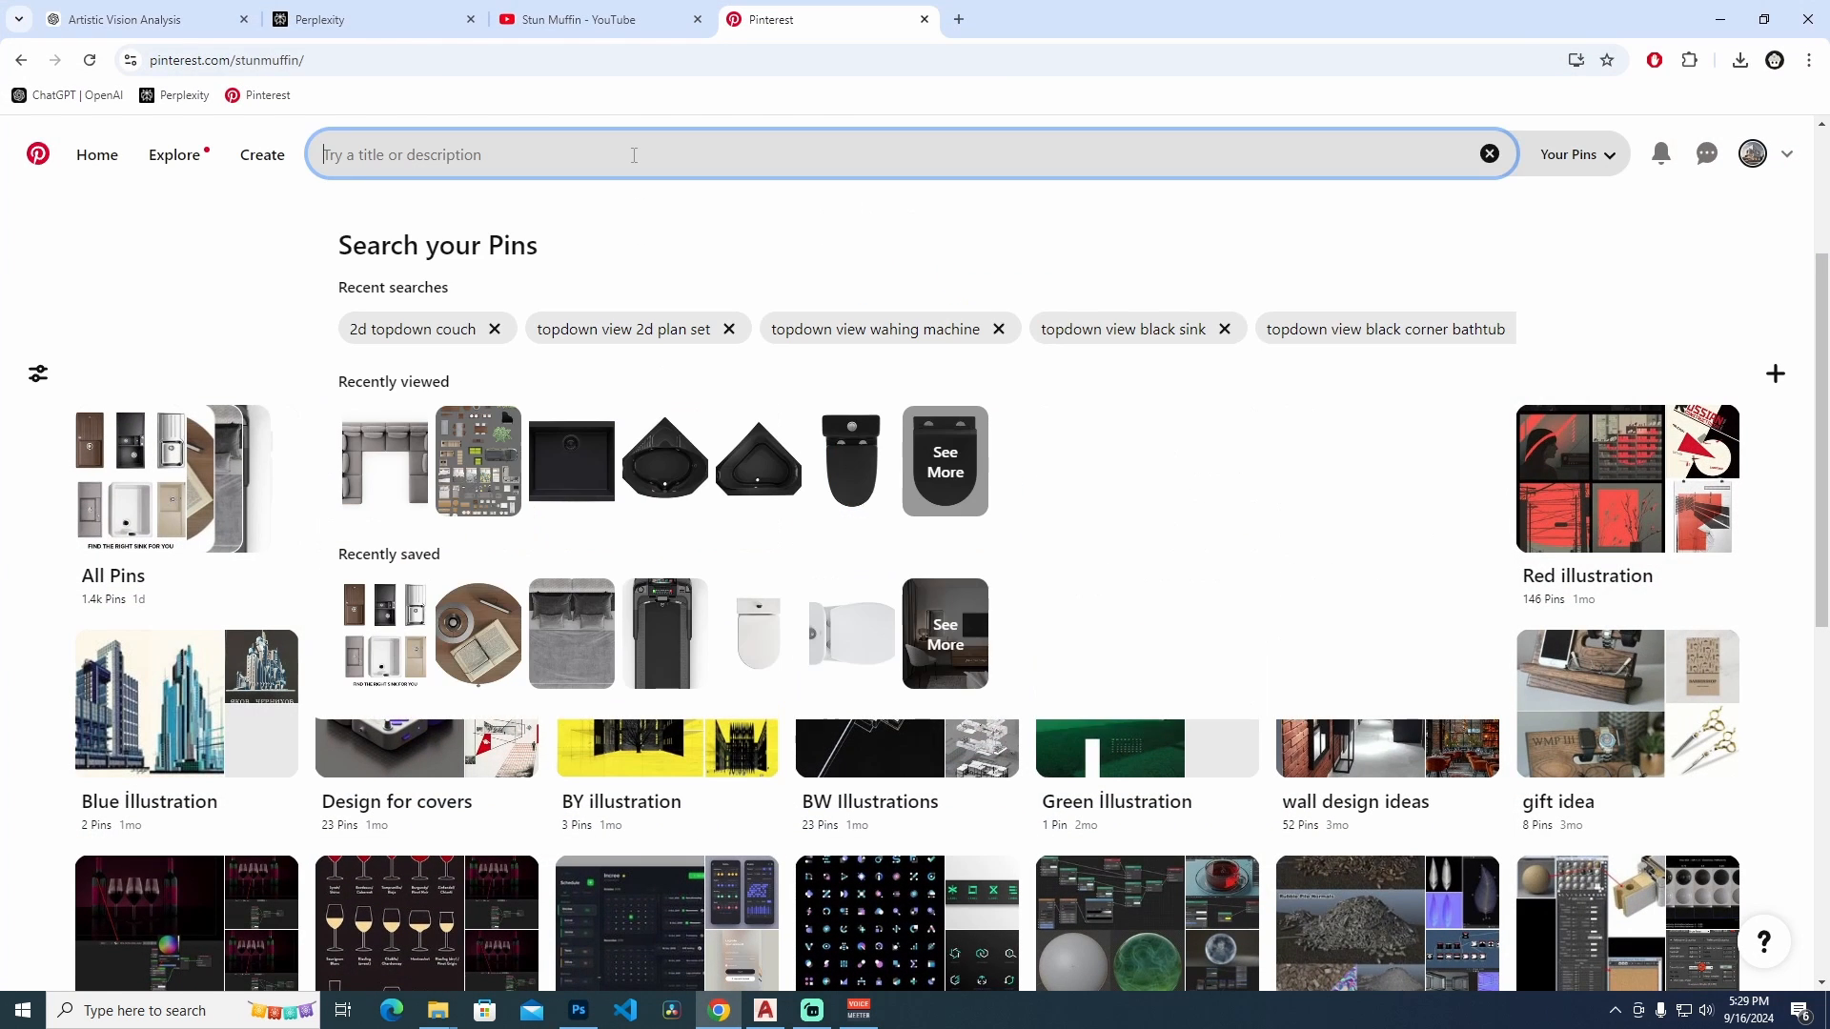
type("til")
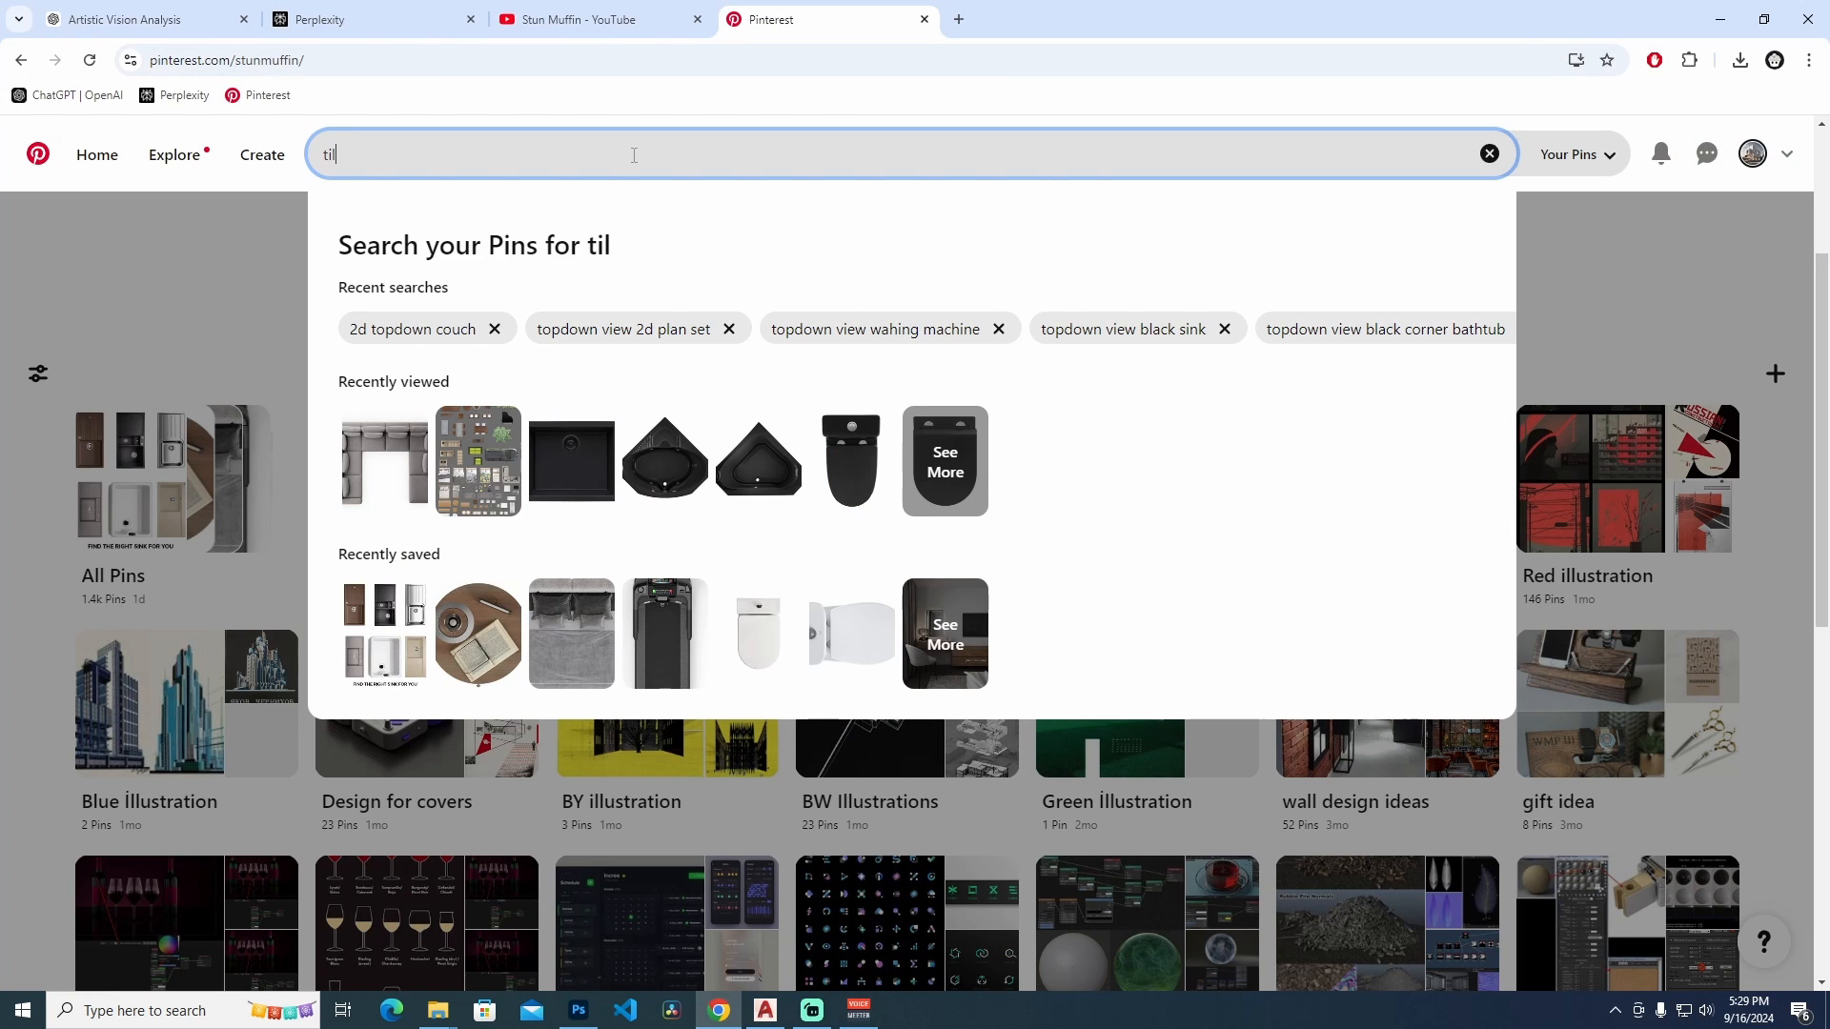
type("es")
key("Return")
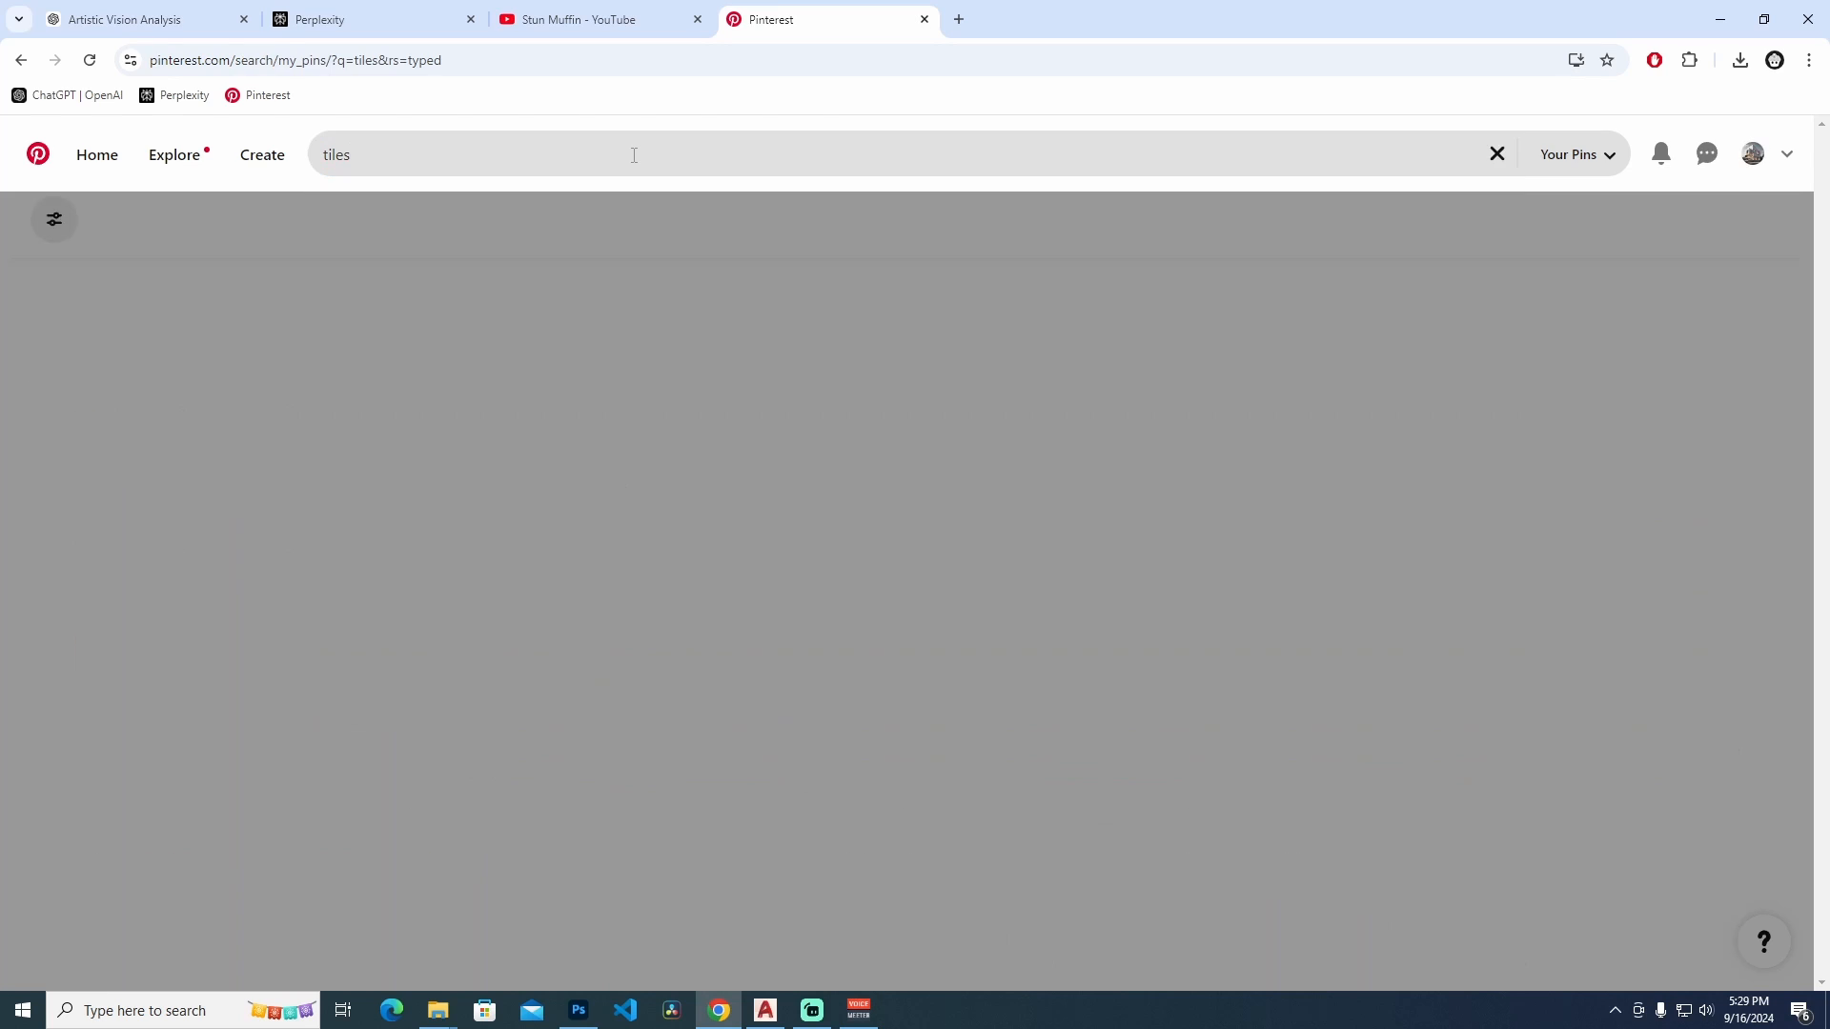
Refine the pin search to "tiles seamless ceramic"
left_click(608, 160)
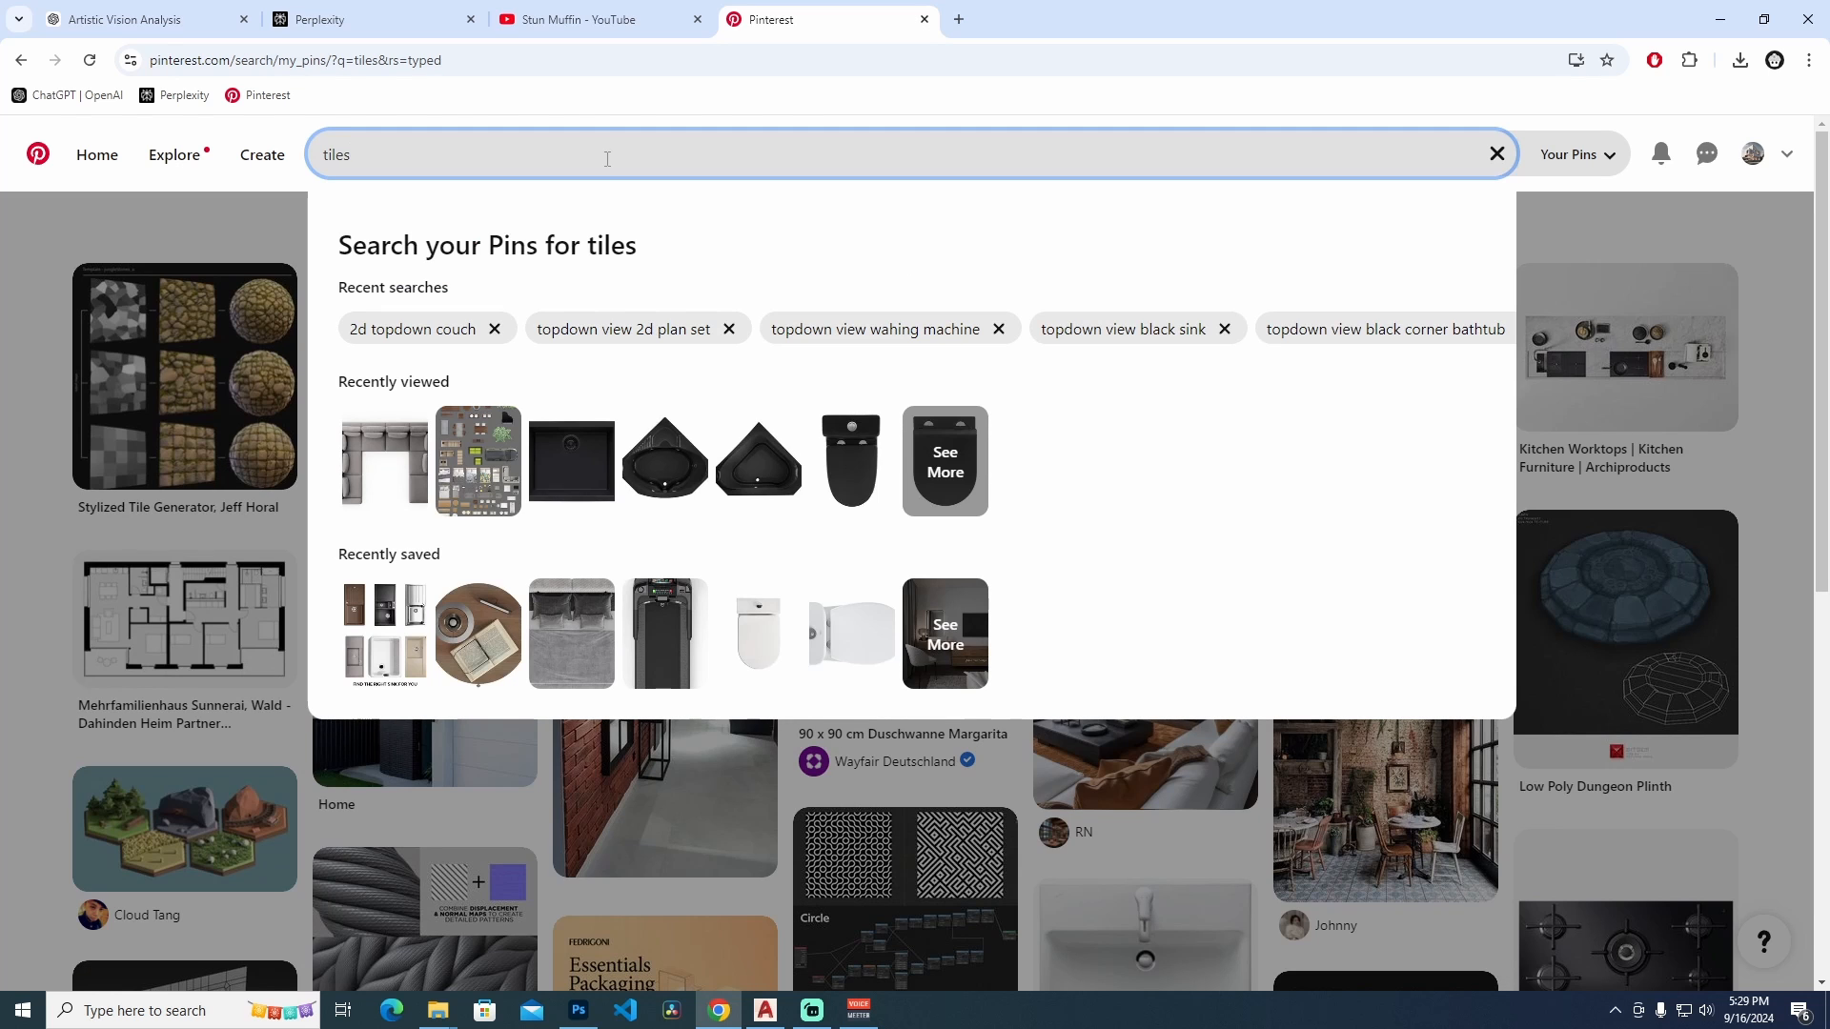
type("seamle")
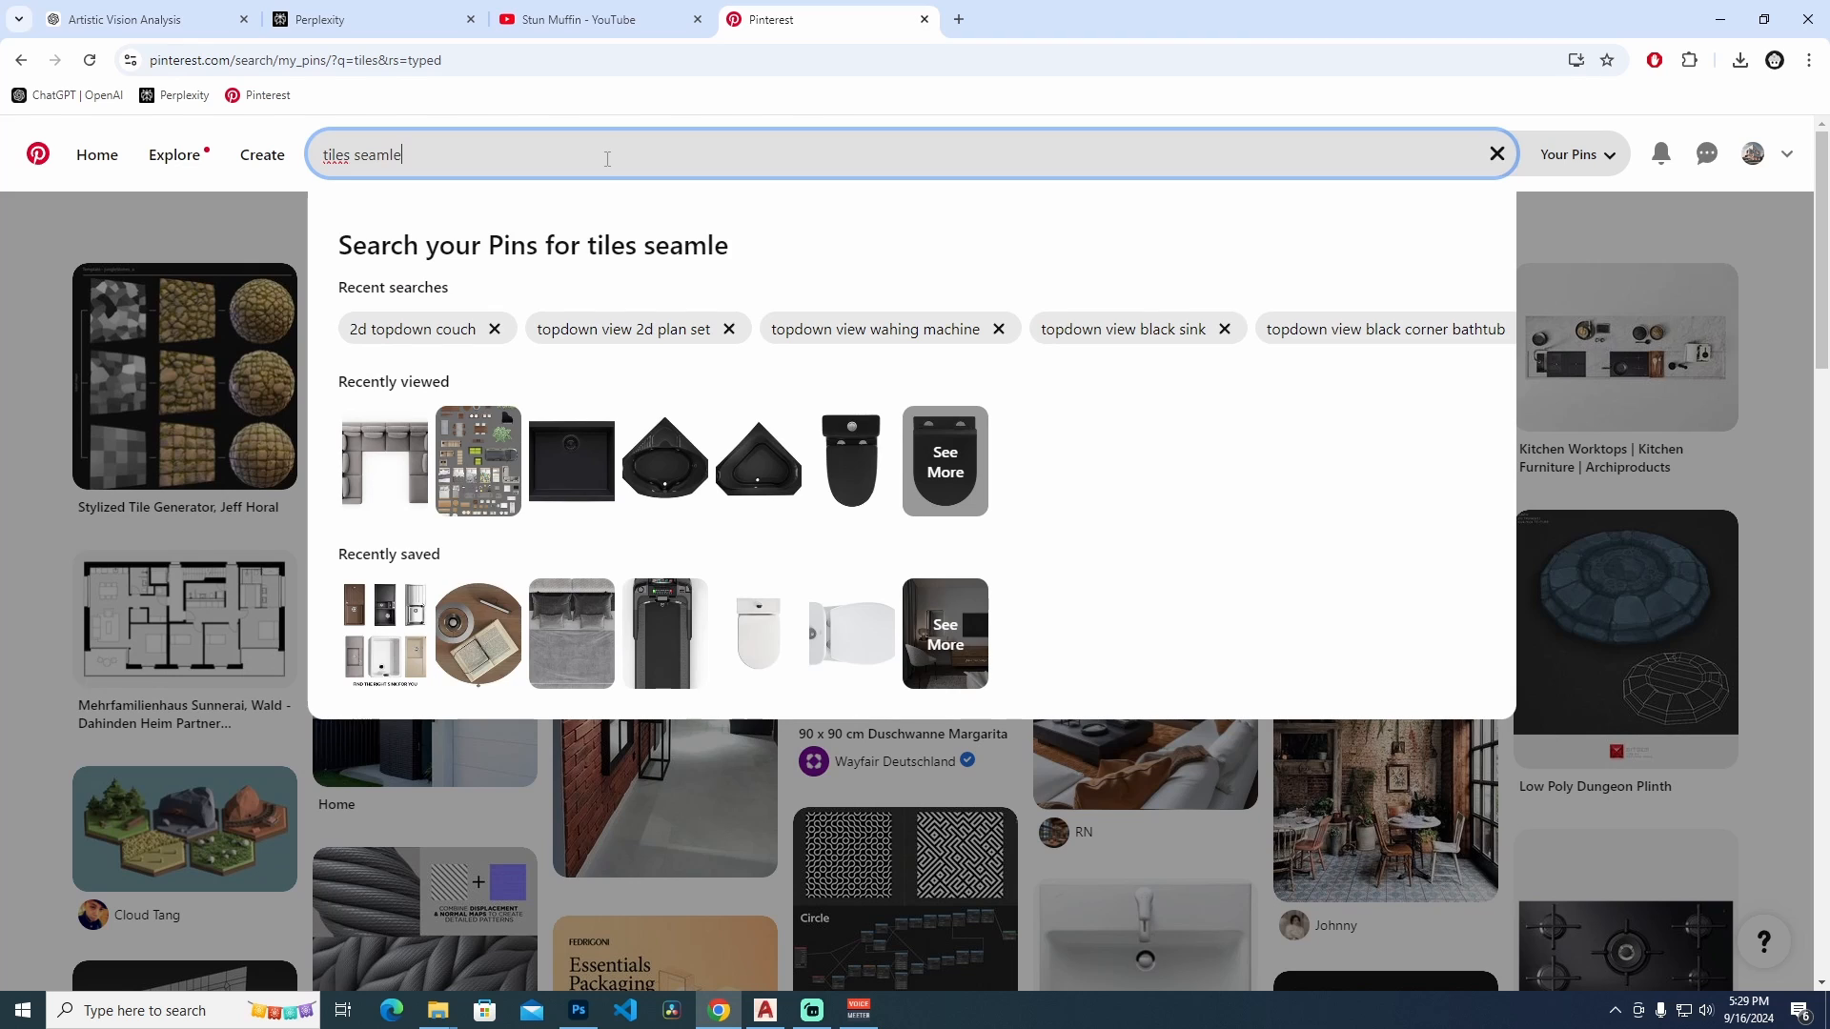
type("ss ceramic")
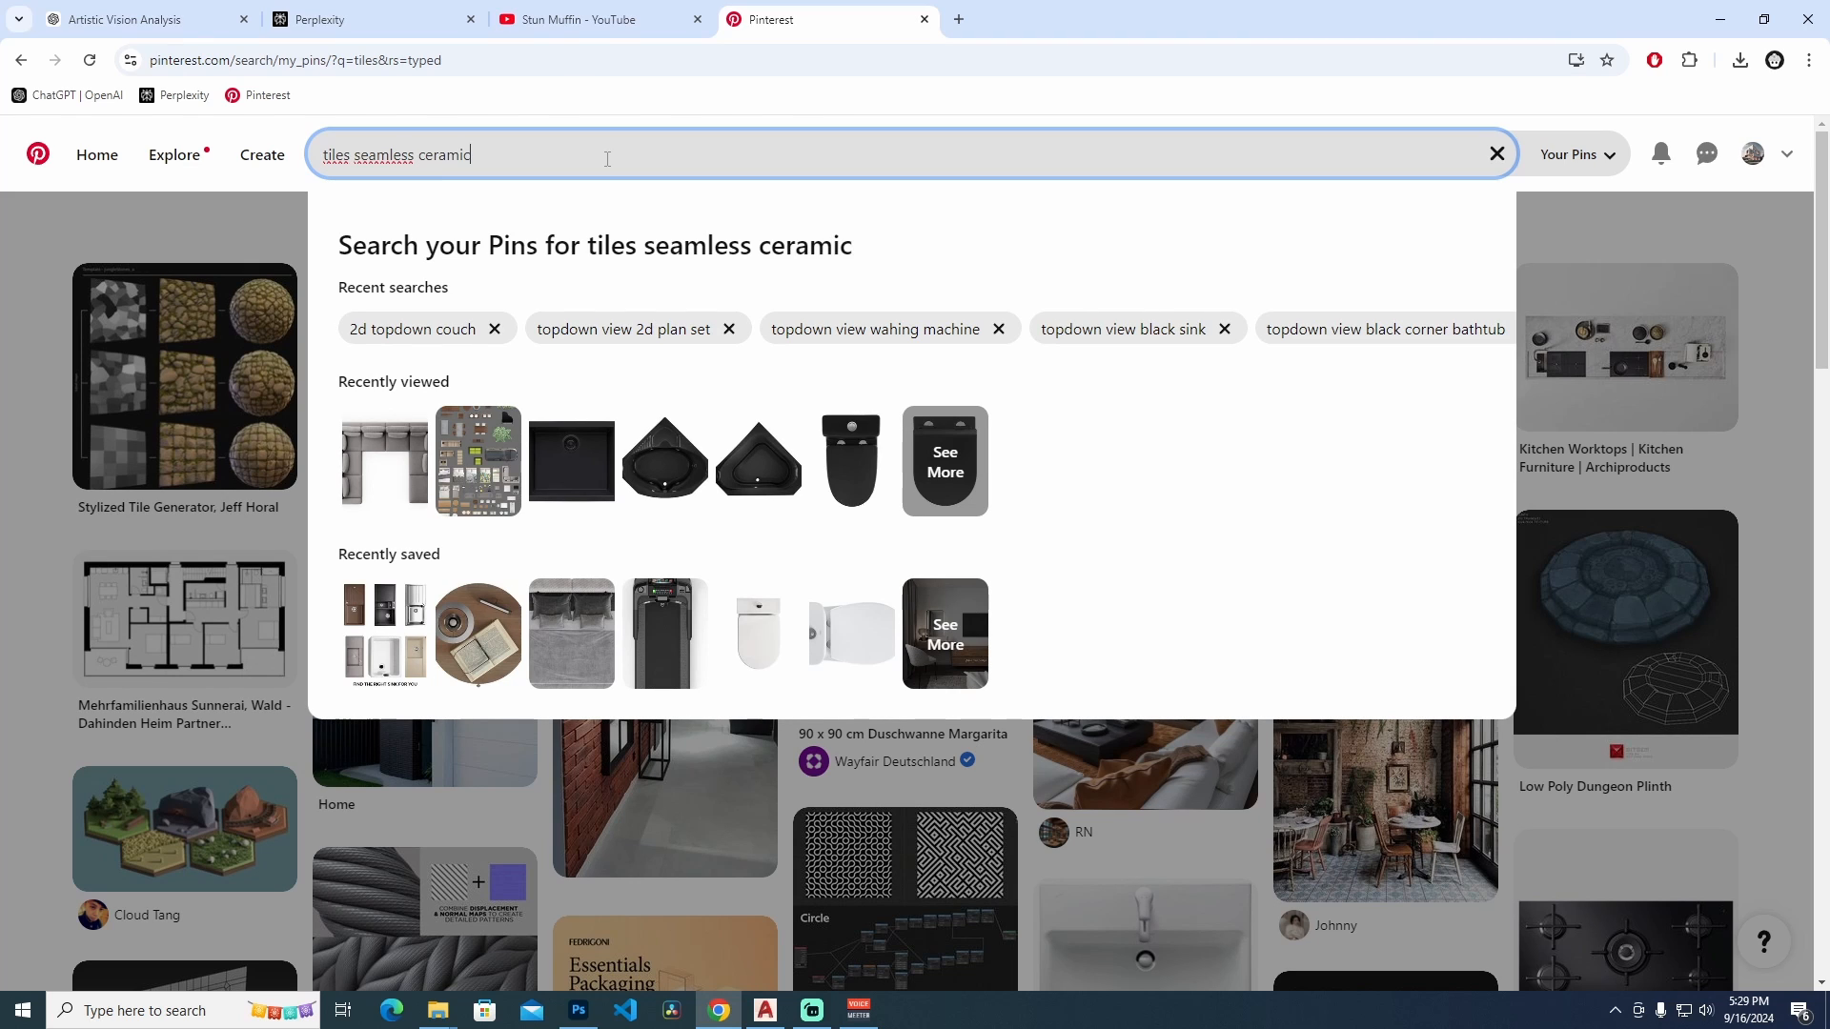
key("Return")
Open the GeoCeramica 2Drive 60x60x6 Impasto Grigio tile pin, show its image on its own, and copy the image
scroll(232, 758, "down", 1)
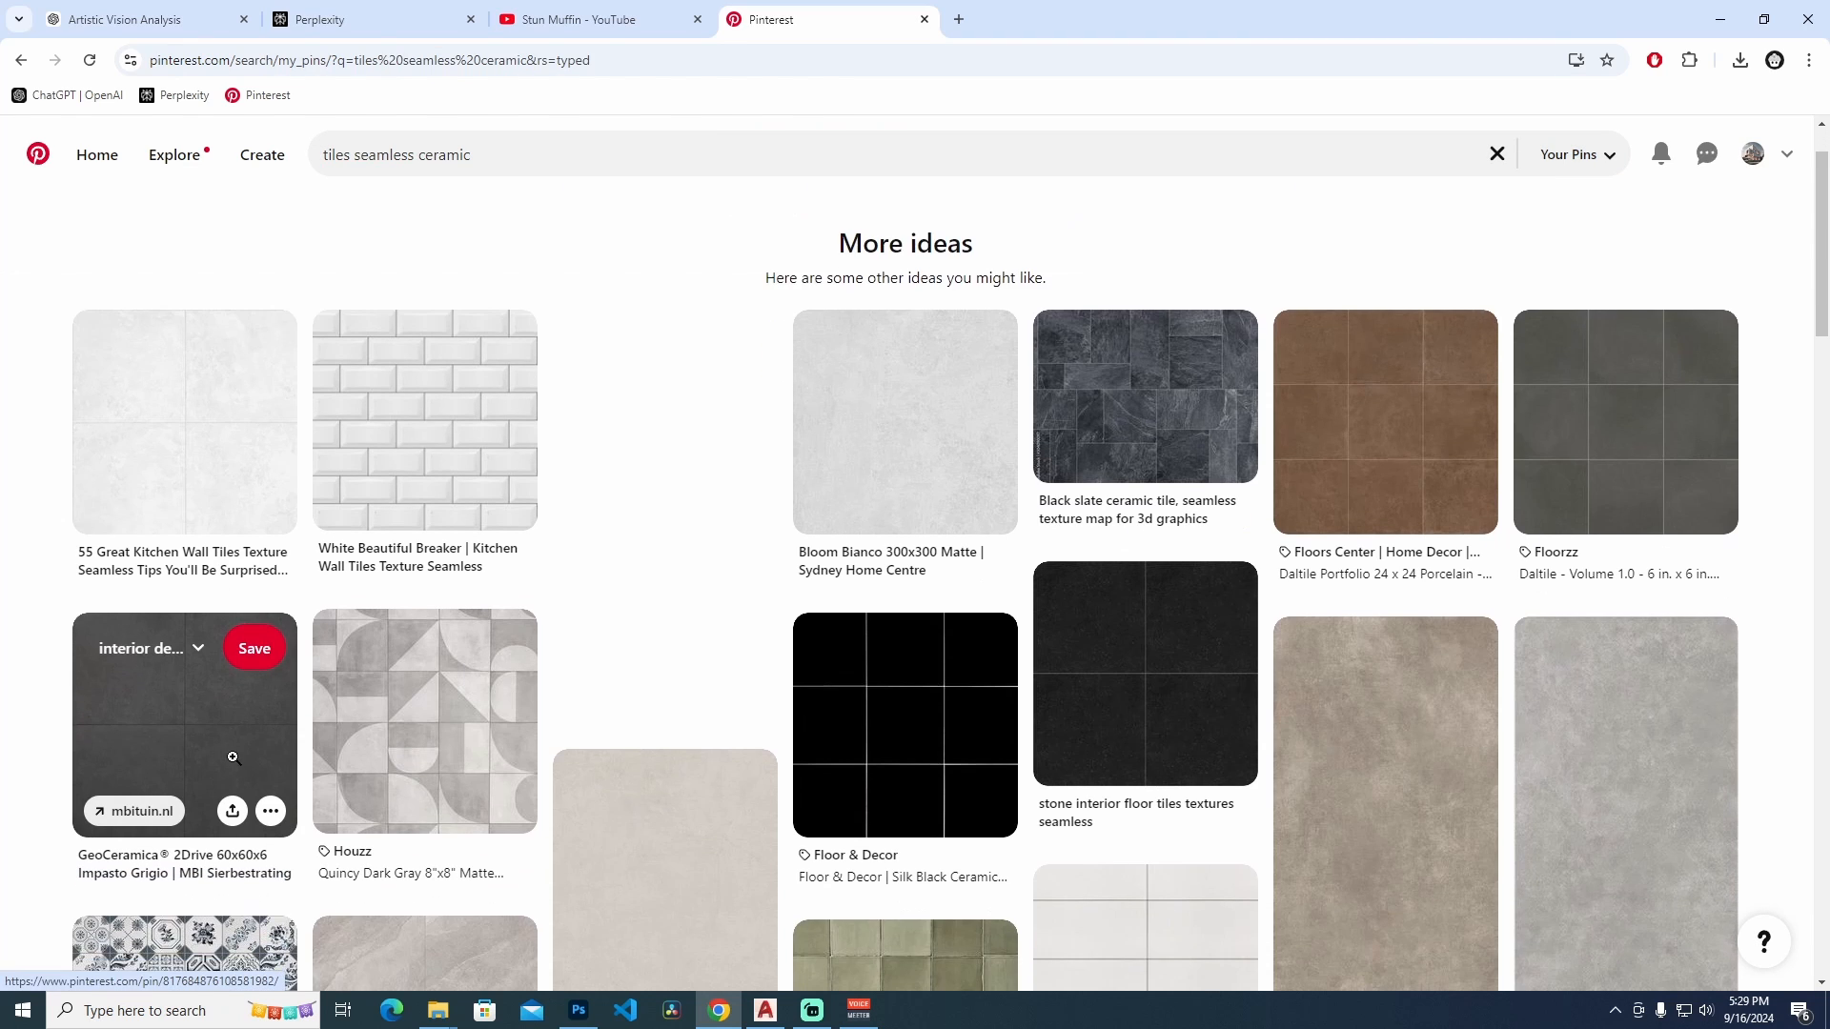
left_click(232, 758)
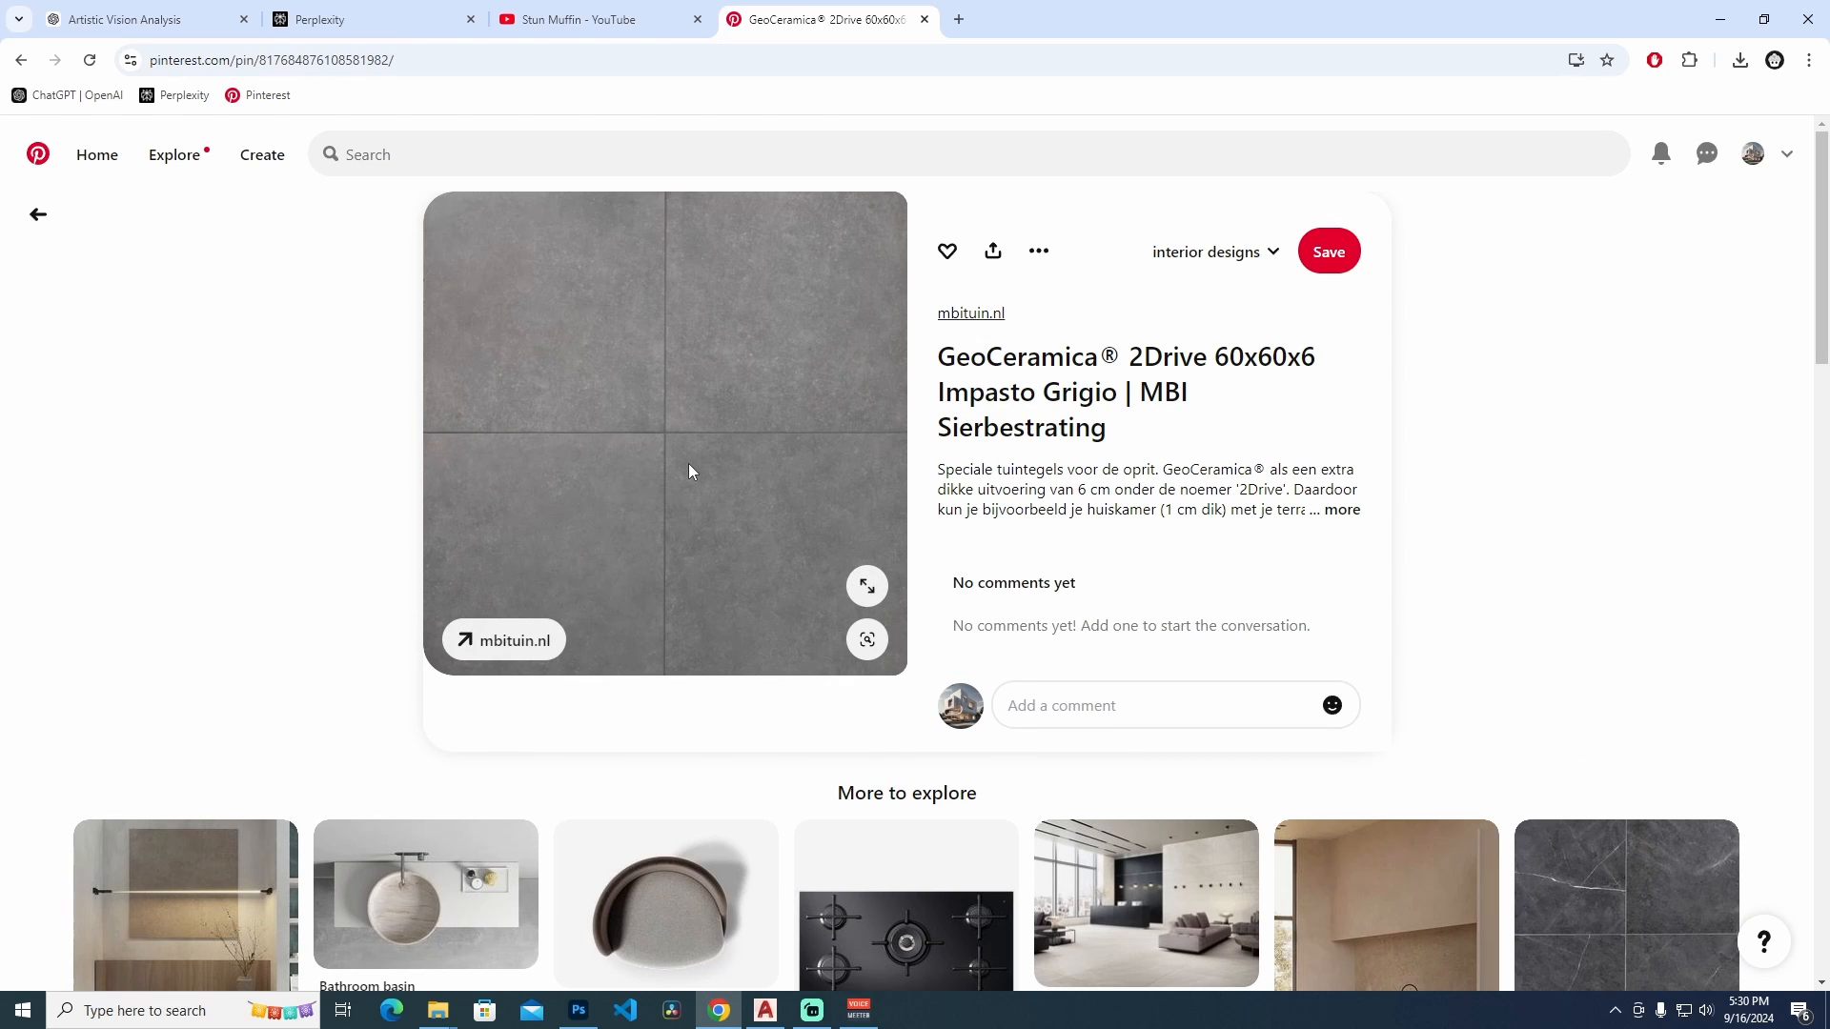
right_click(688, 463)
left_click(817, 467)
key("ctrl+Tab")
right_click(972, 472)
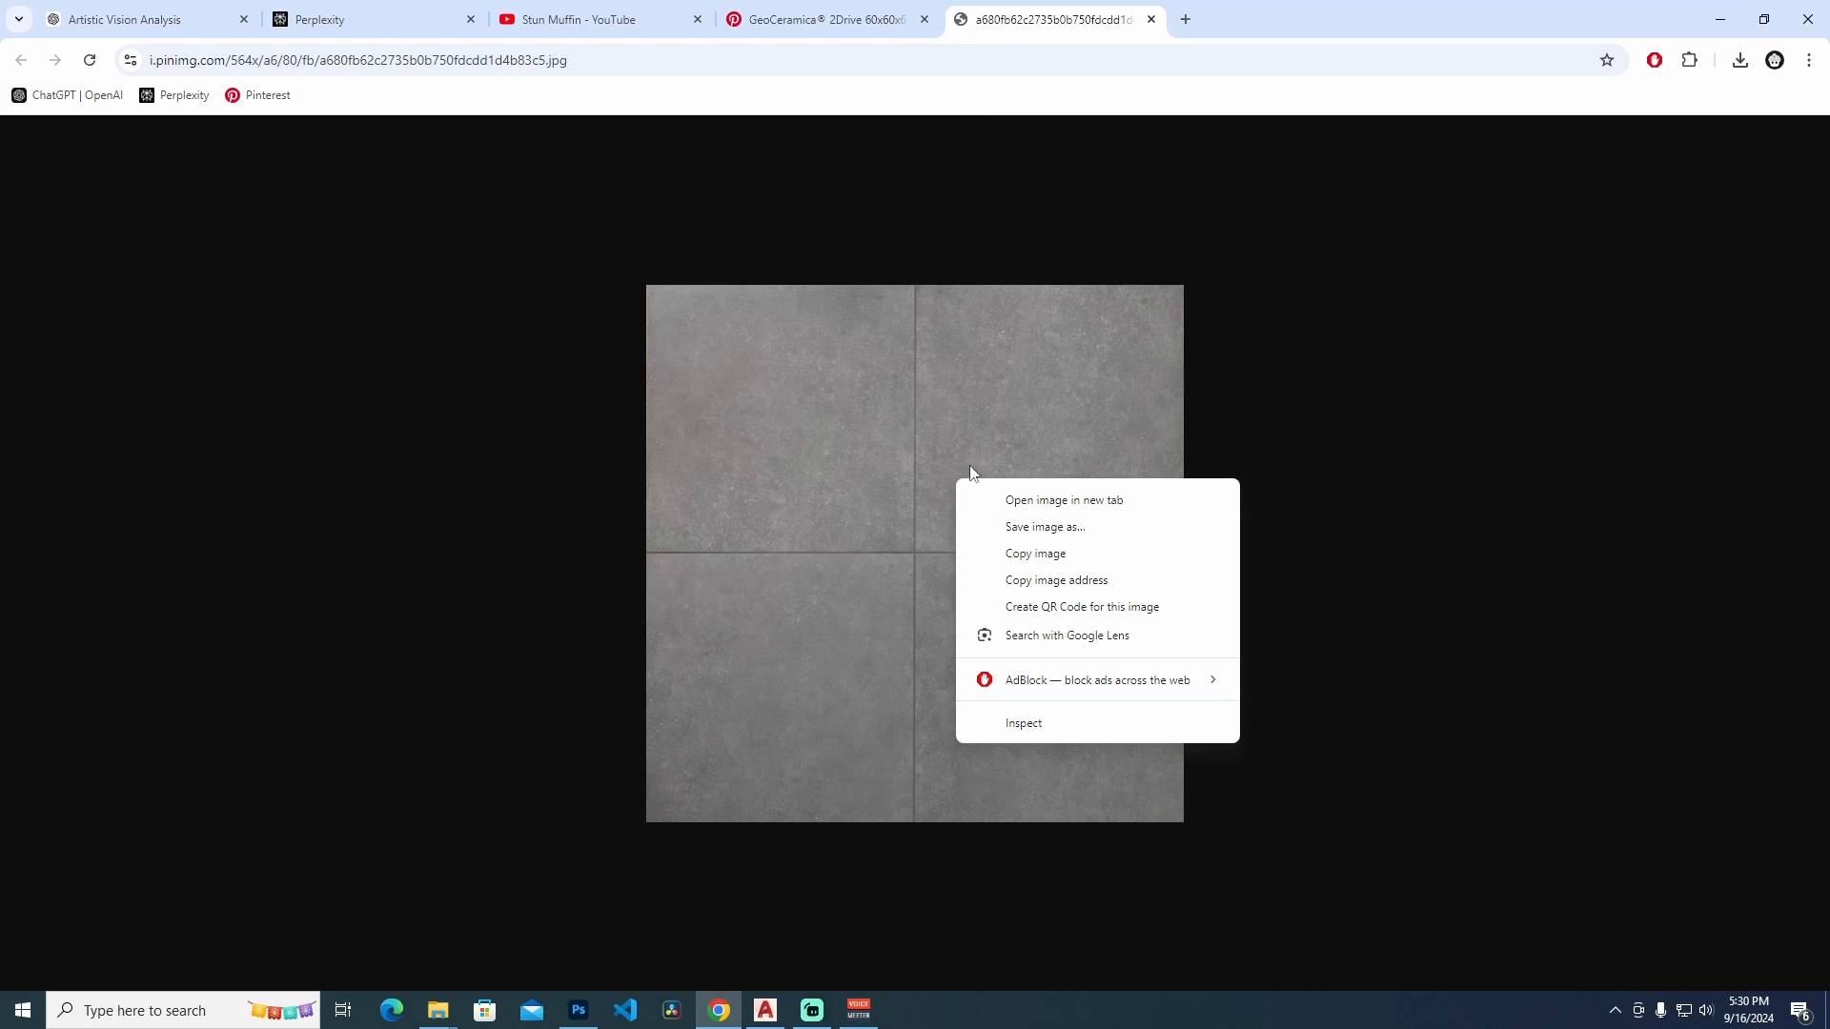
left_click(1061, 556)
Switch to Photoshop, create a 564 x 564 px document from the clipboard preset, and paste the gray tile image into it
left_click(579, 1010)
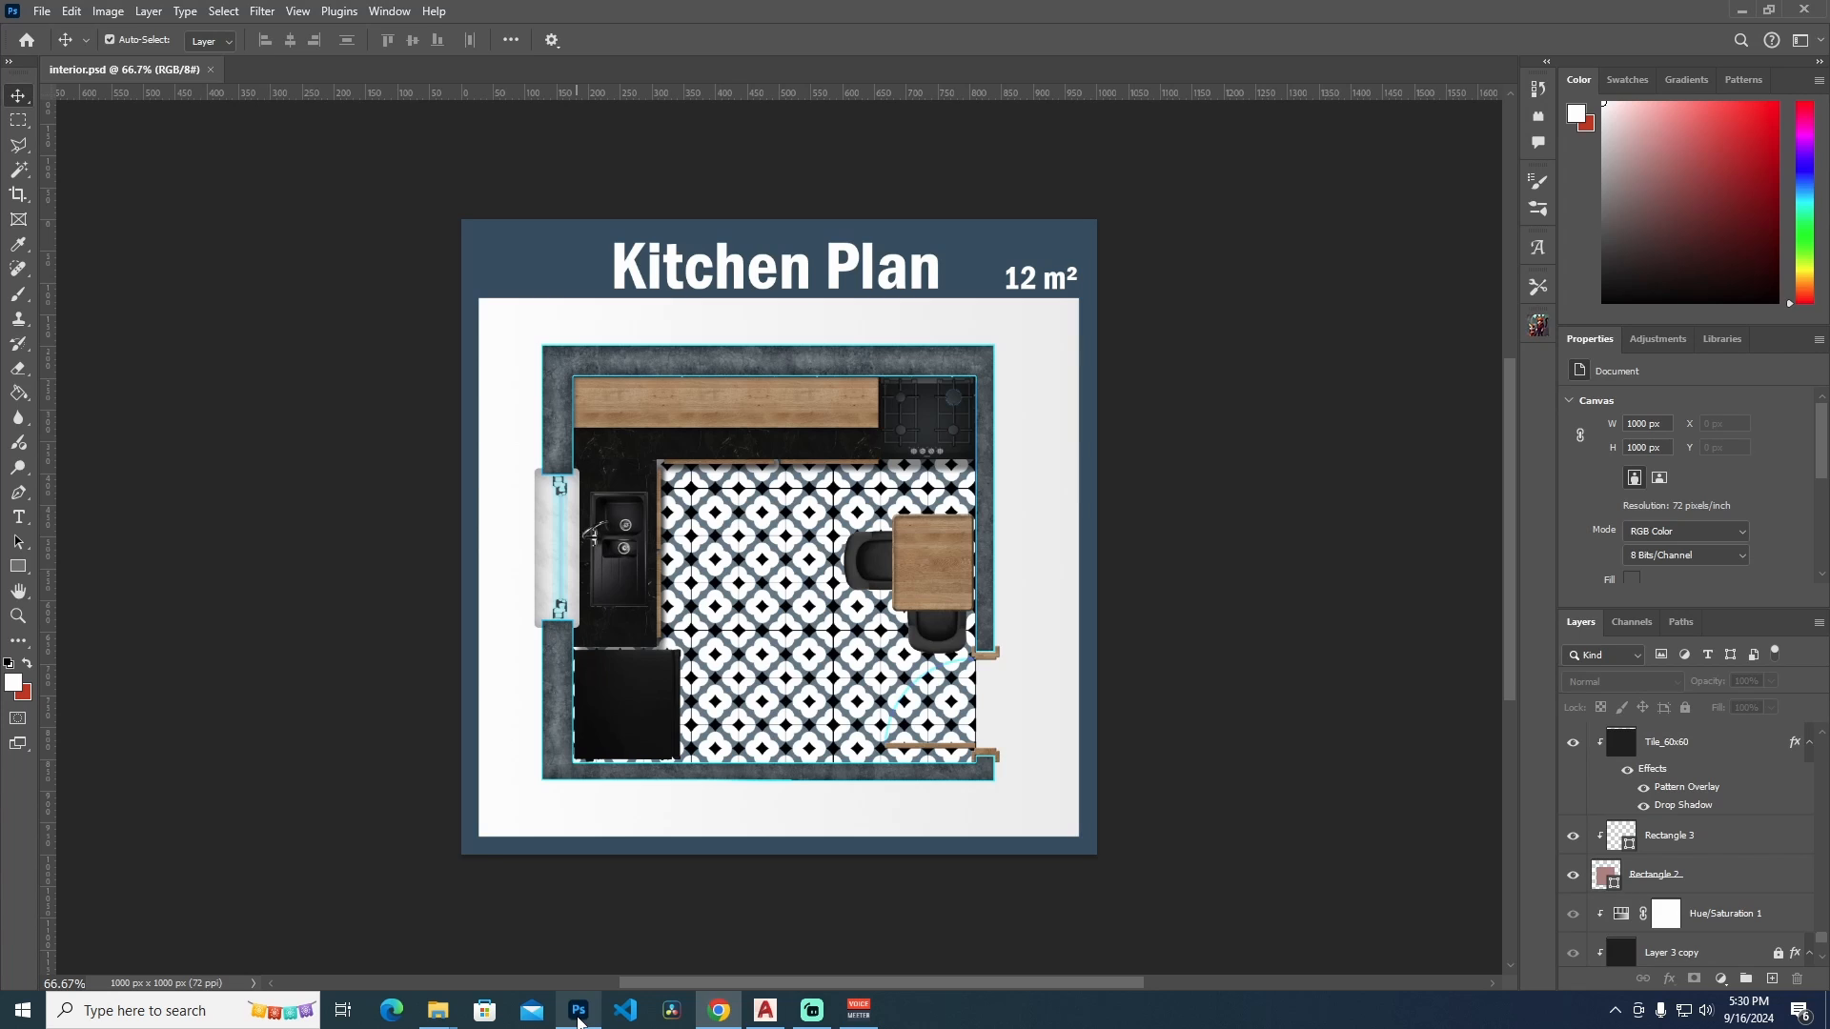
left_click(42, 12)
left_click(51, 34)
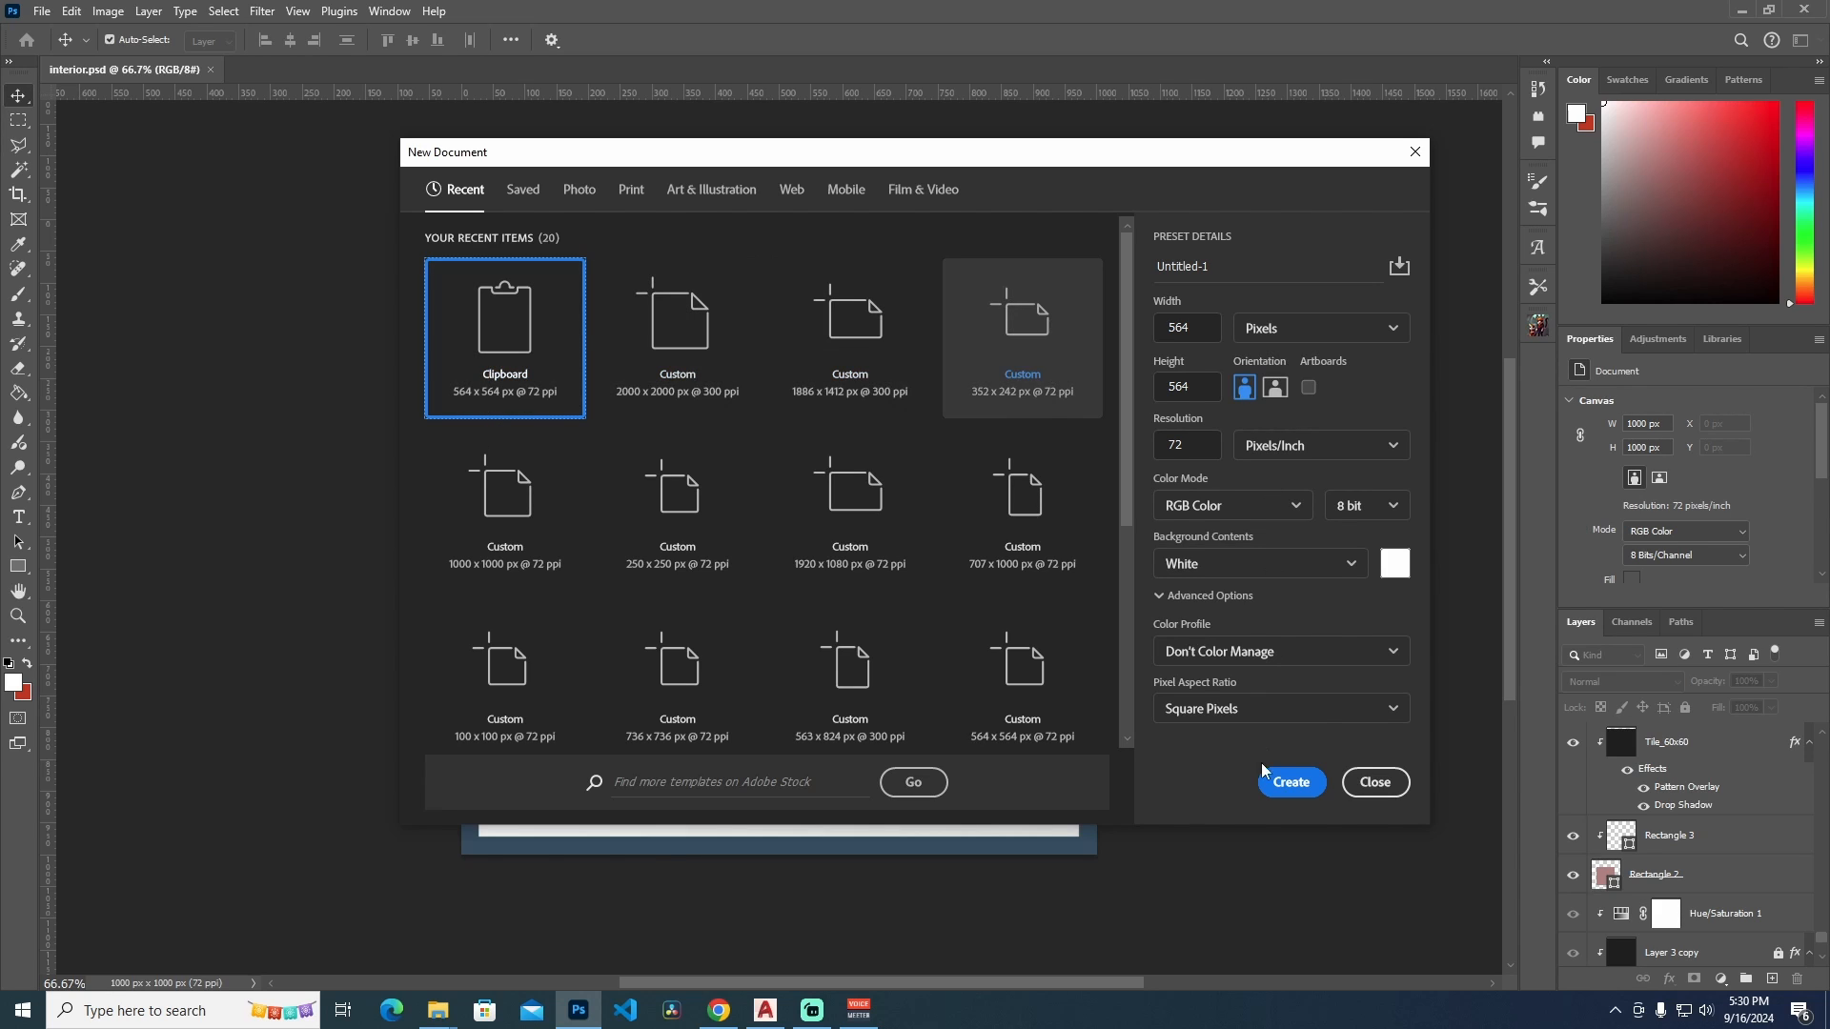
left_click(1293, 783)
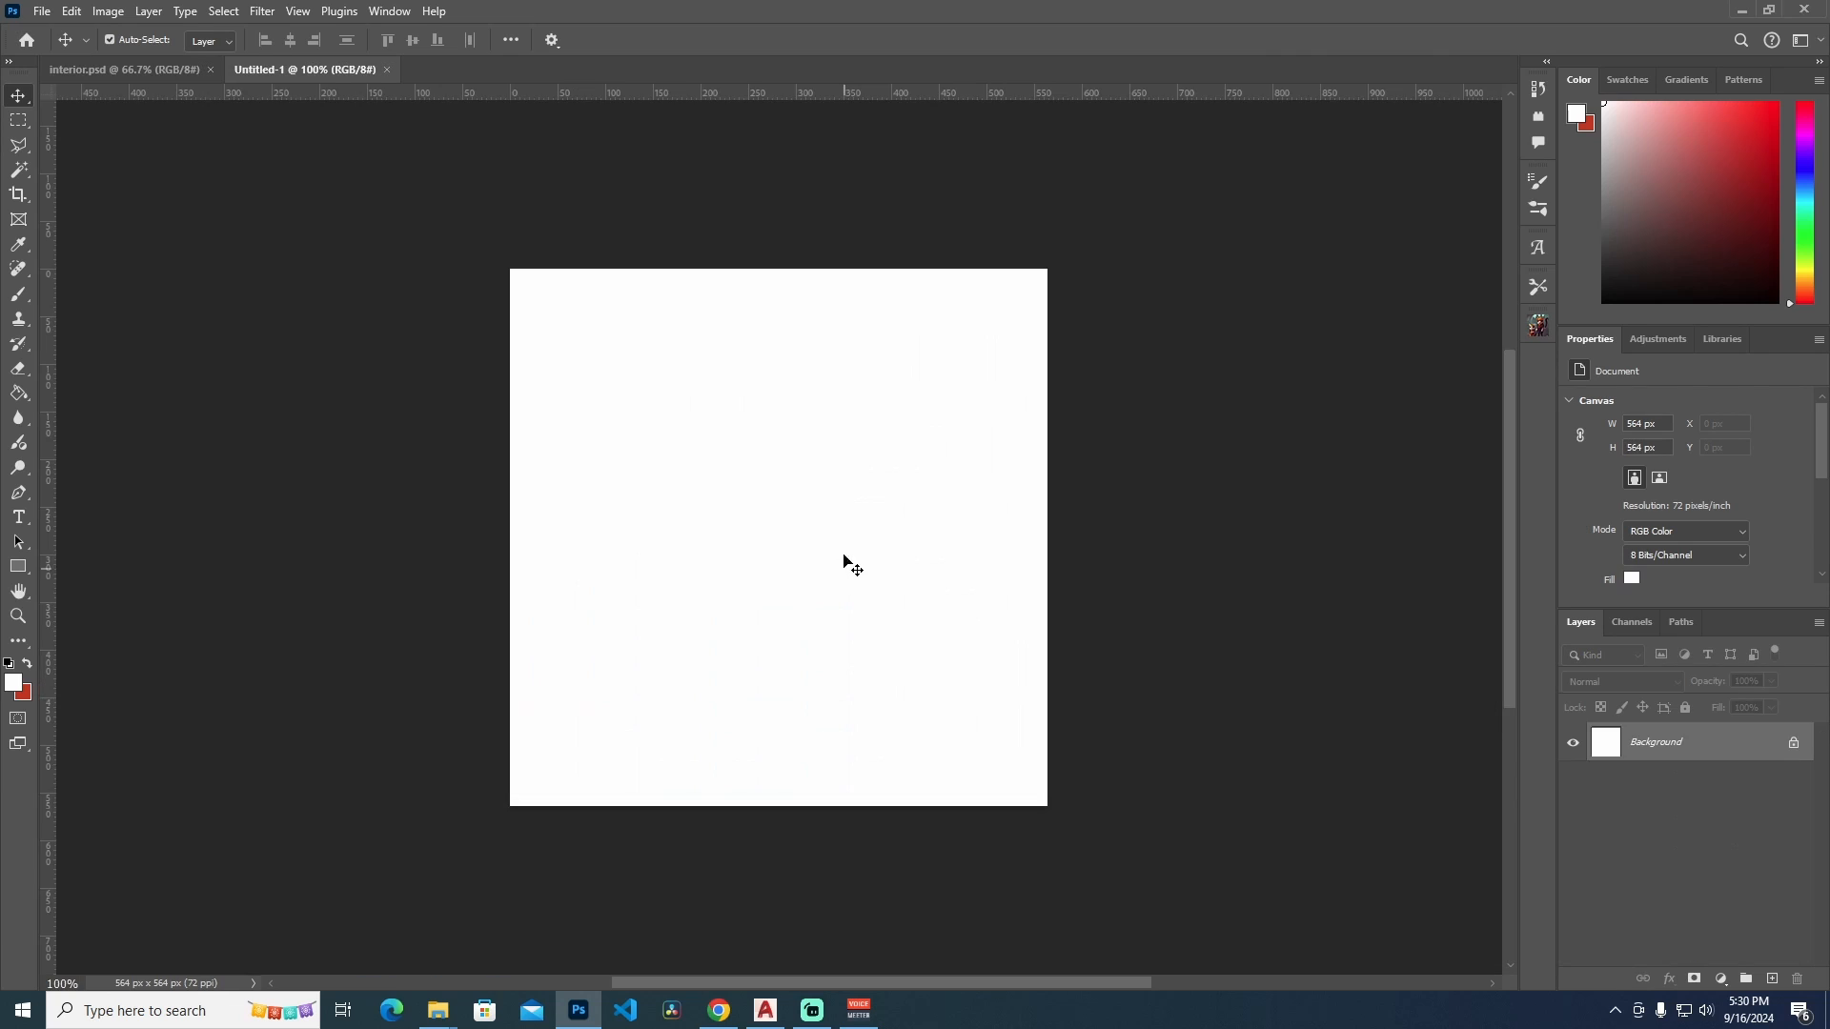
key("ctrl+v")
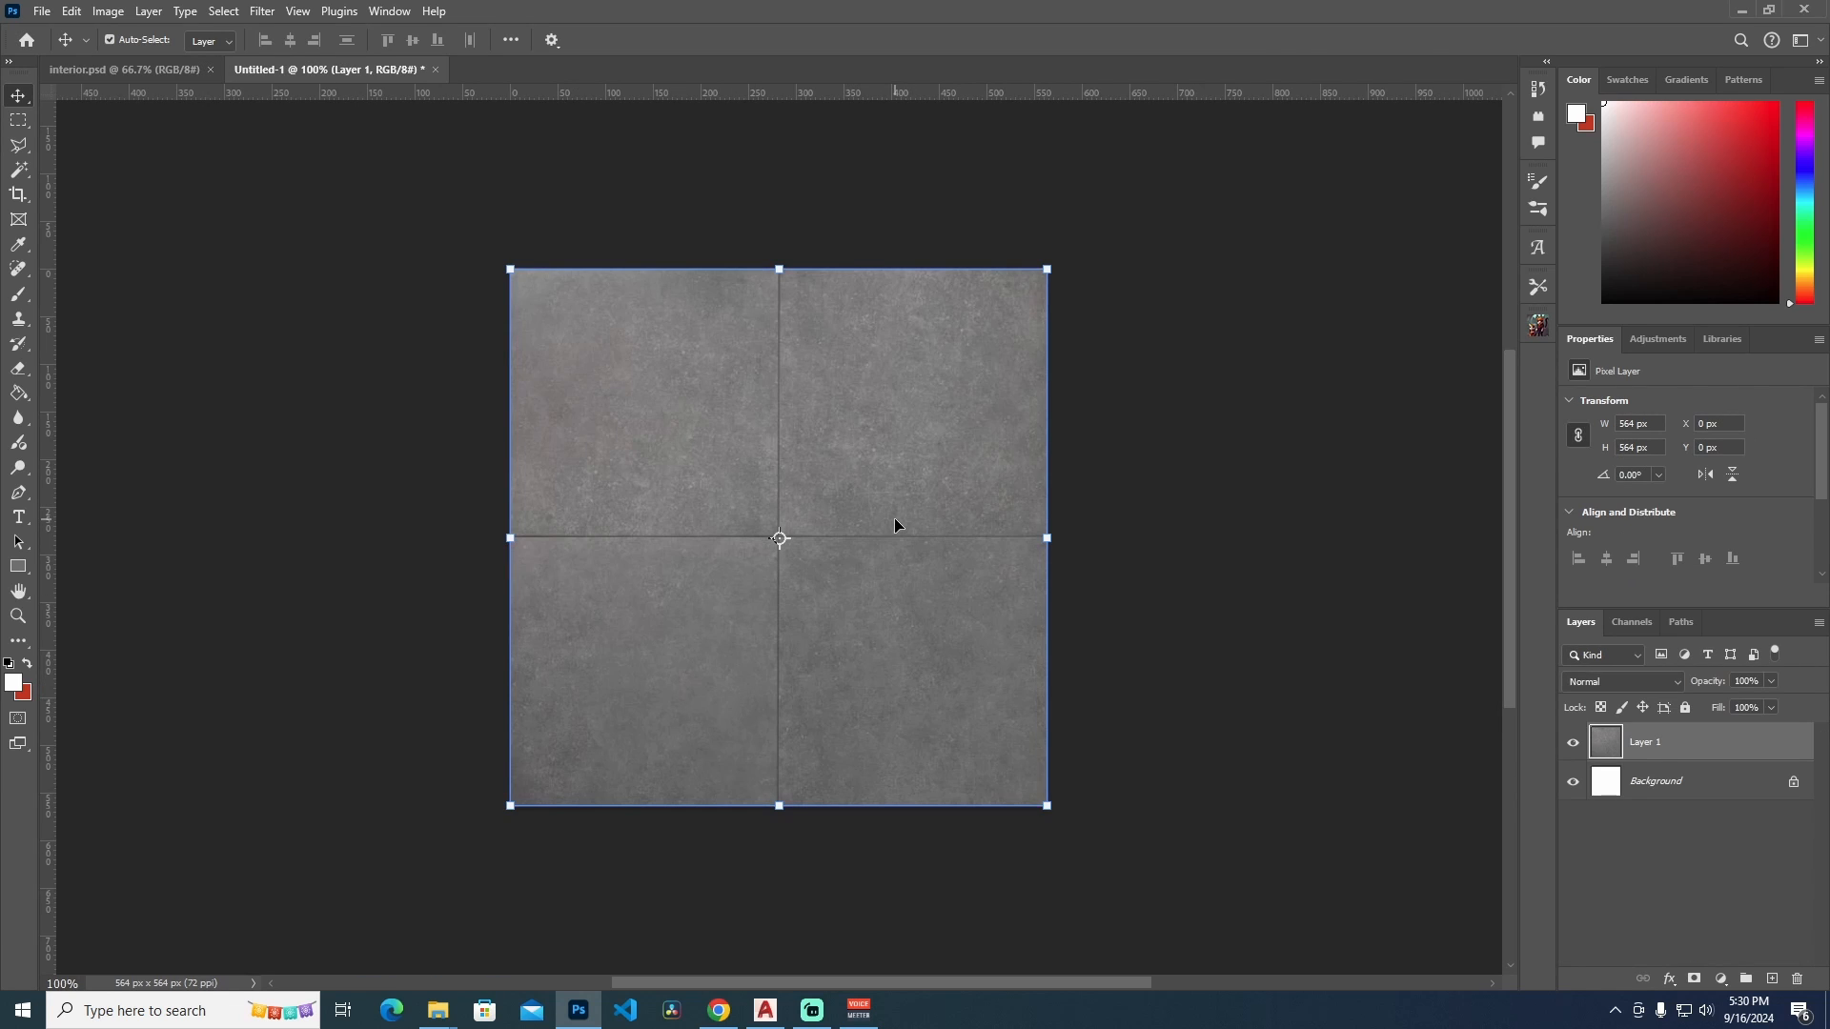
left_click(1142, 467)
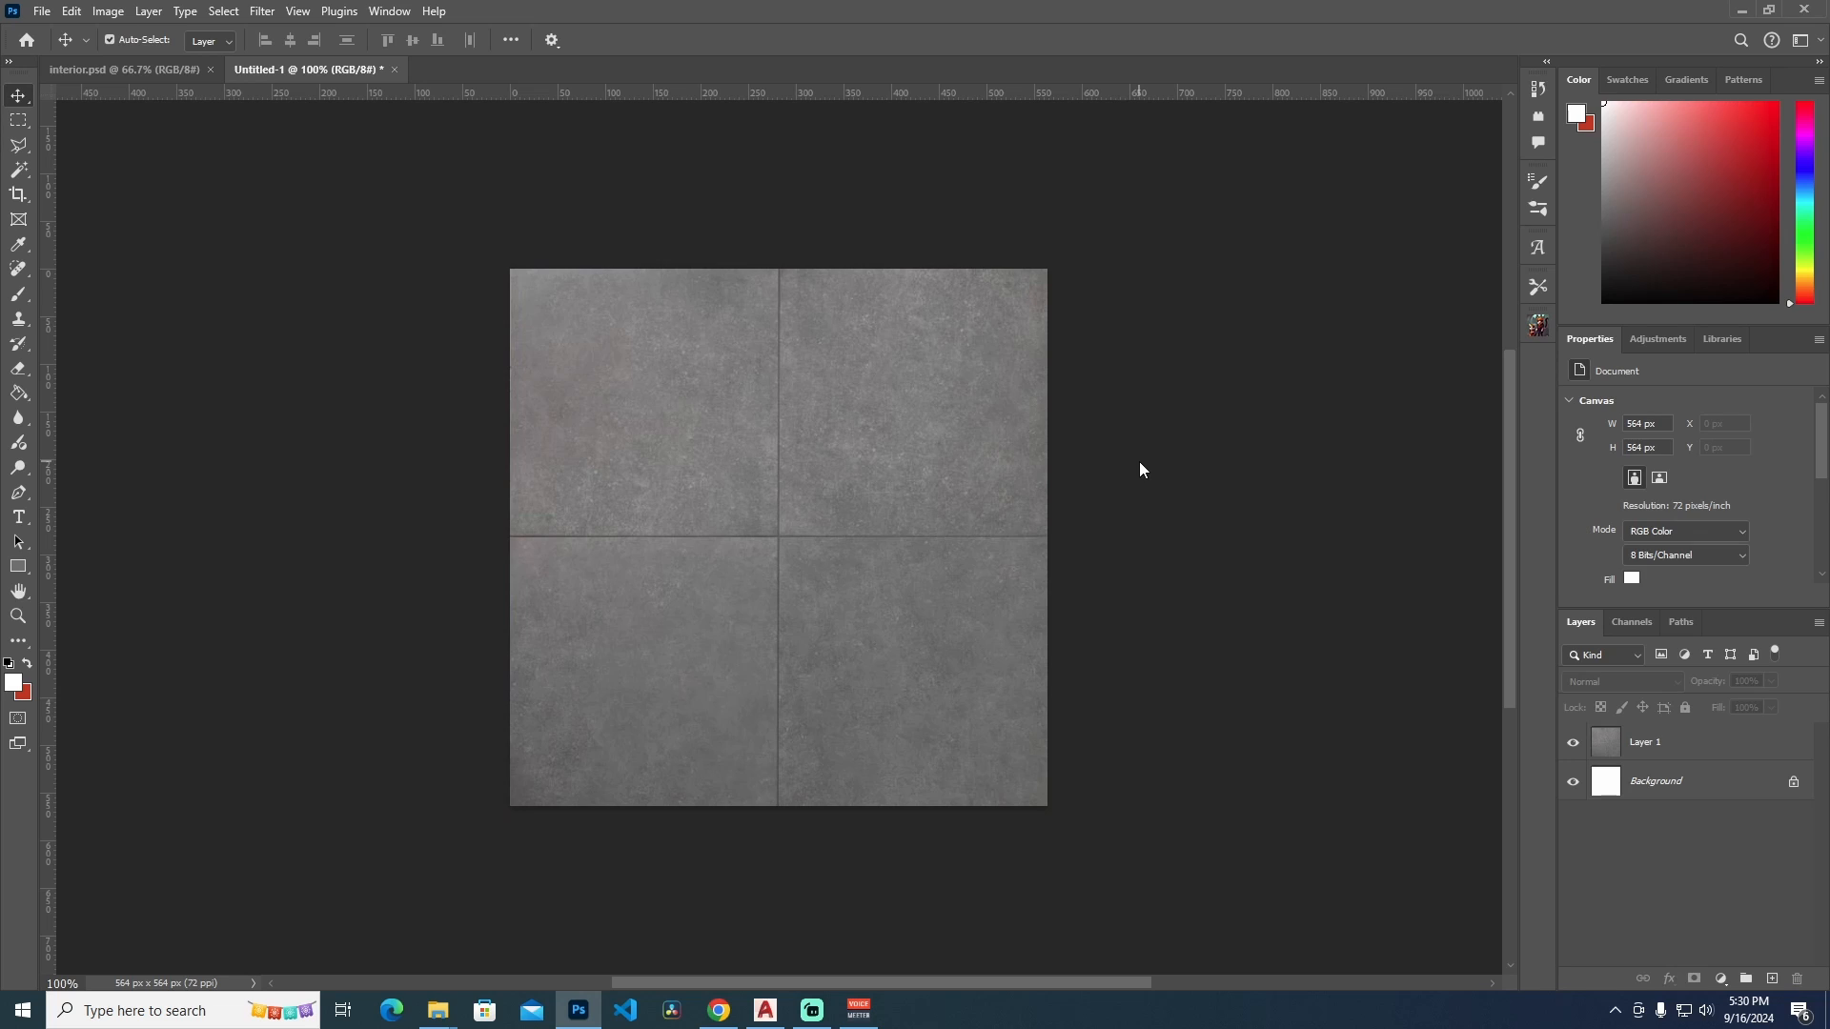
Define the pasted gray tile image as a pattern named gray_tiles
left_click(910, 402)
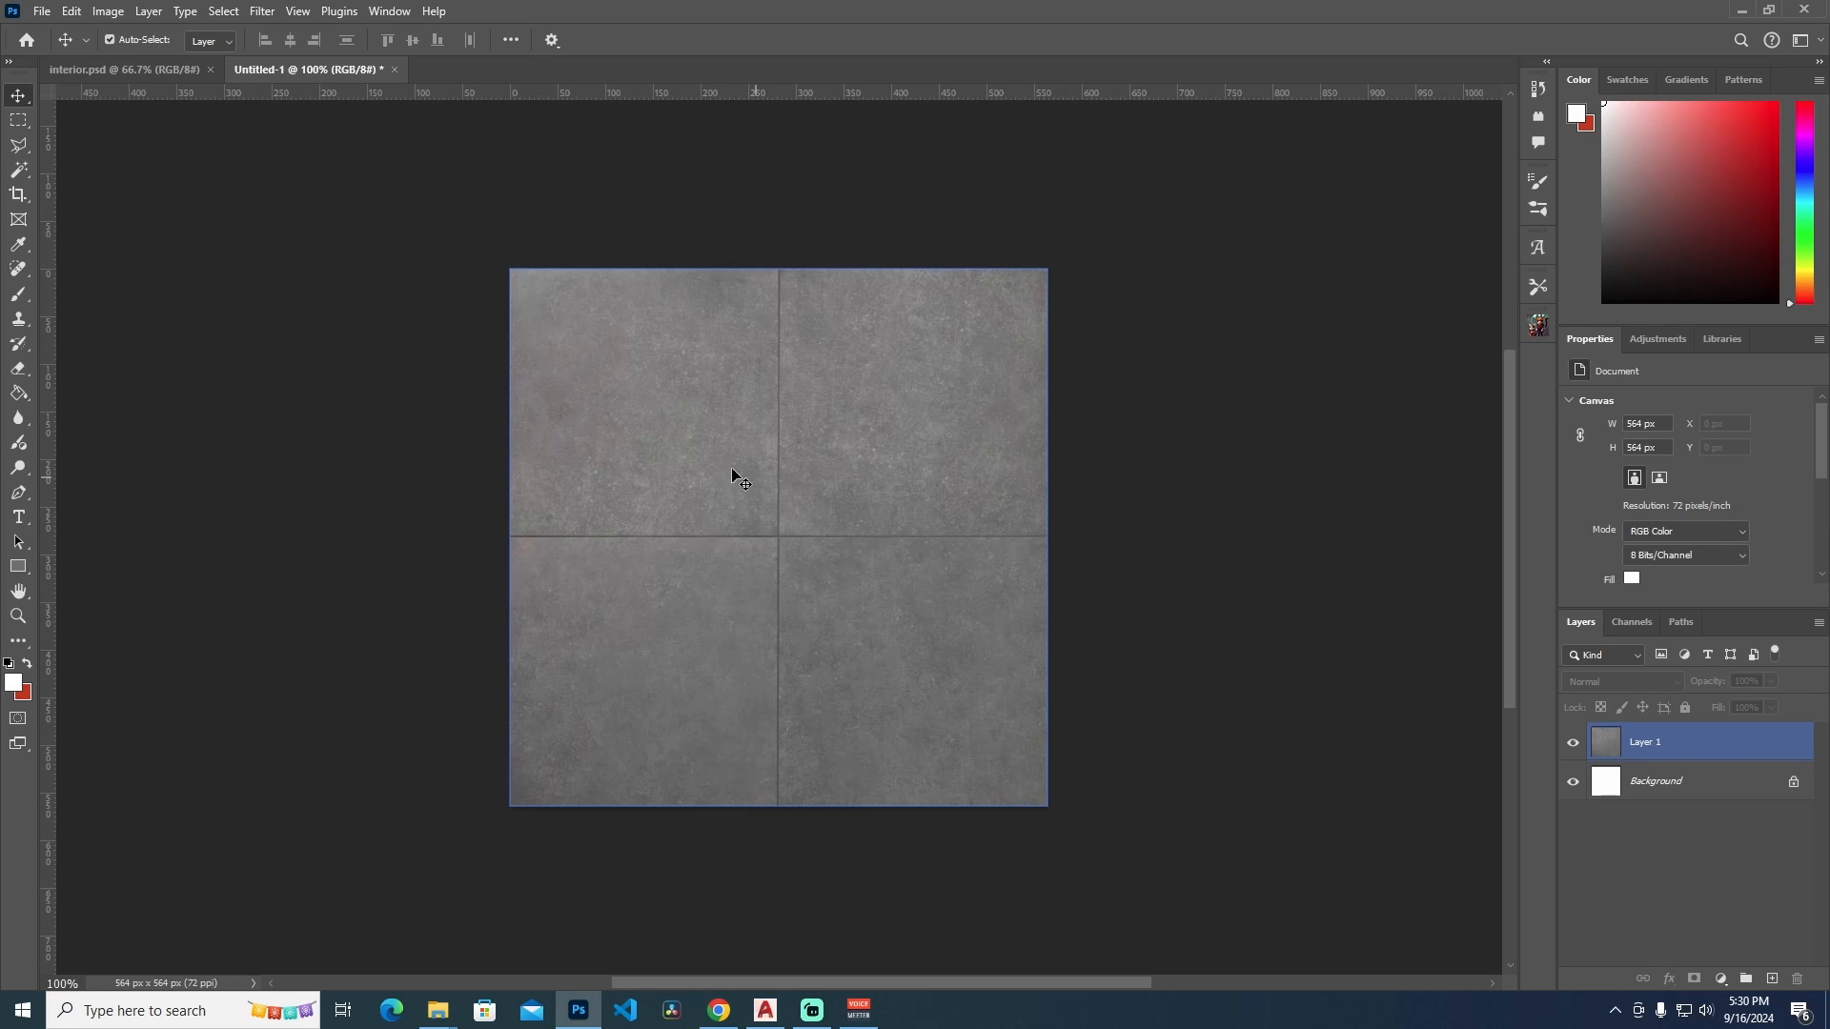
left_click(223, 207)
left_click(71, 11)
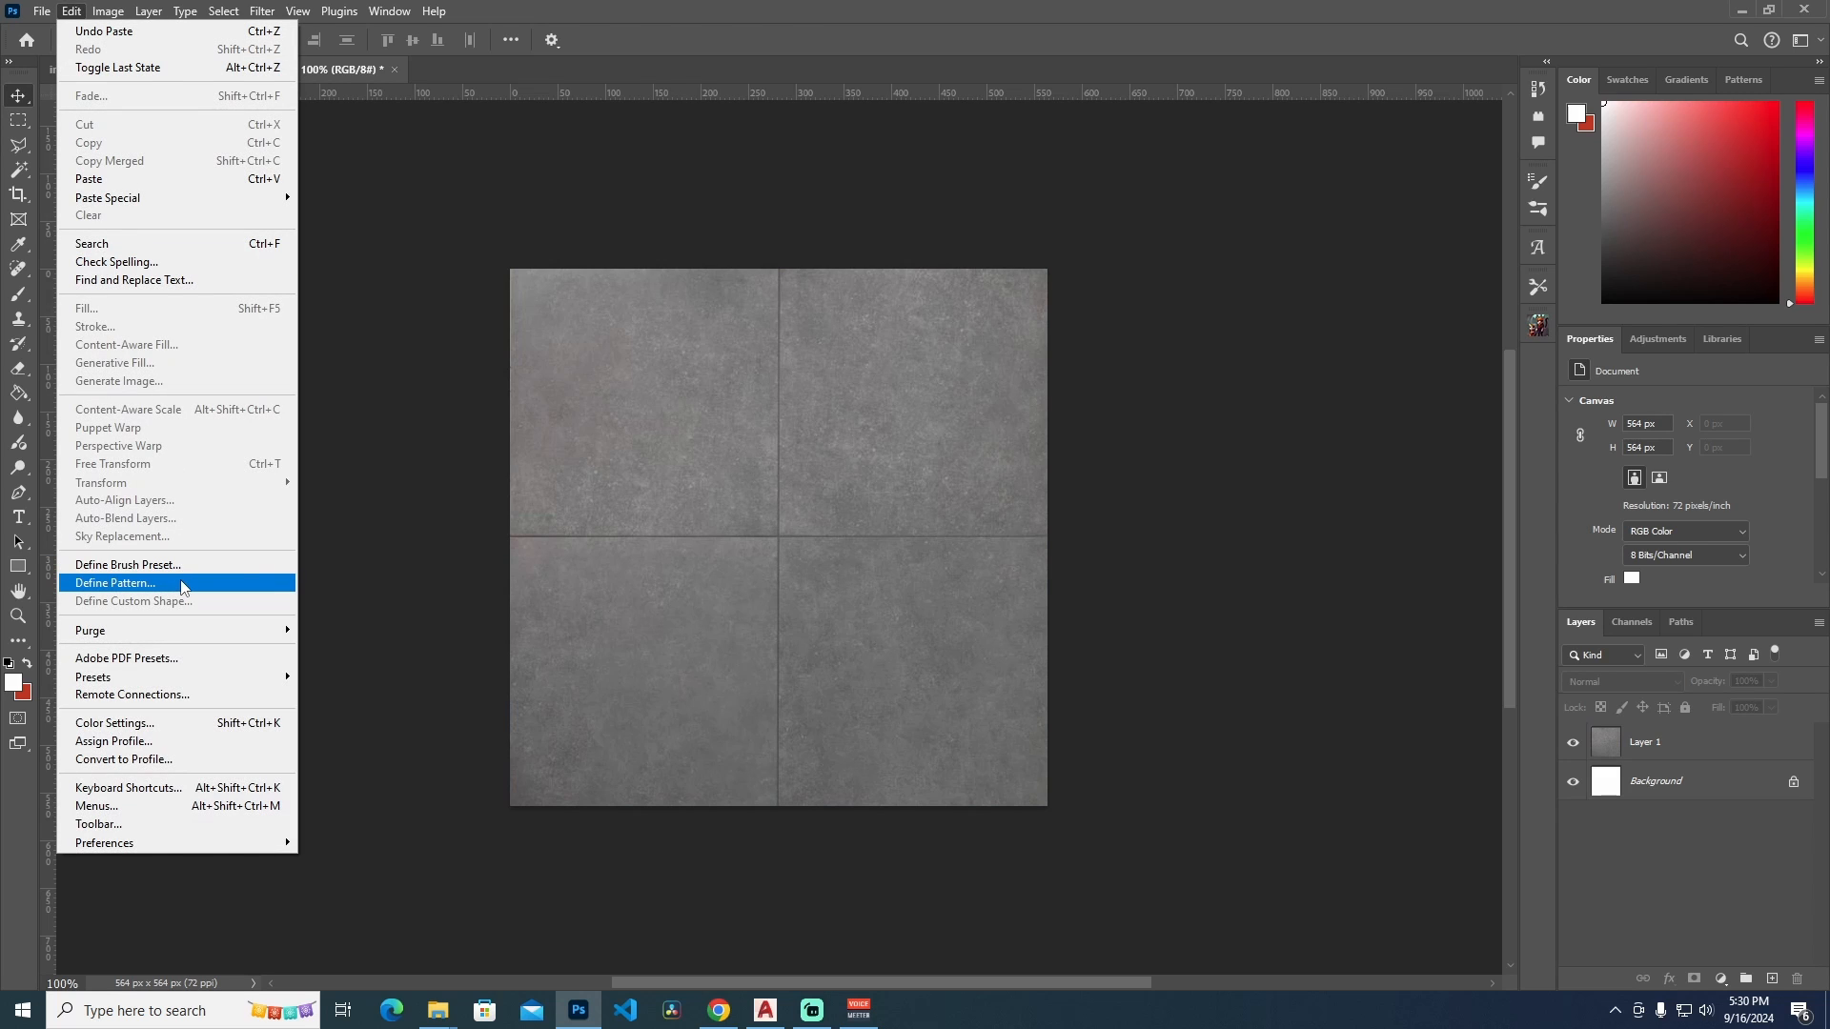
left_click(182, 583)
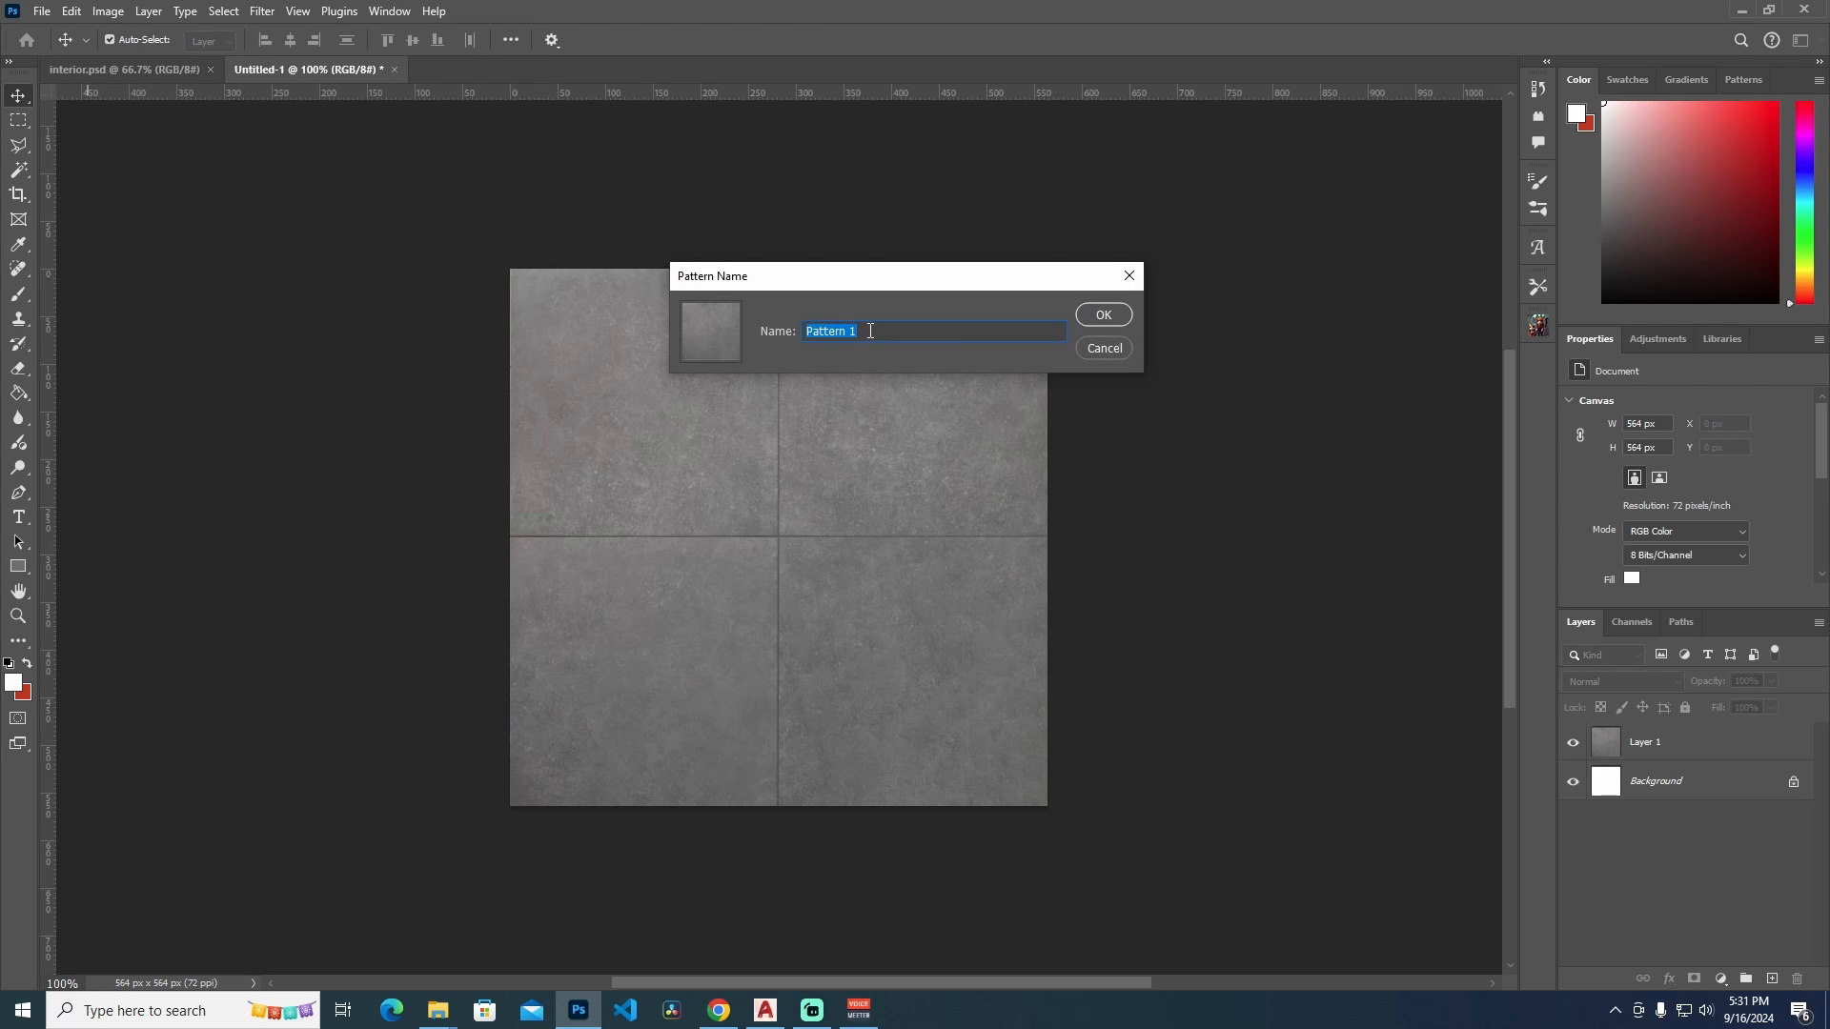
type("gray_tiles")
left_click(1104, 317)
Go back to the kitchen plan's floor tile layer and create another document of 2000 x 2000 px at 72 pixels/inch
left_click(159, 73)
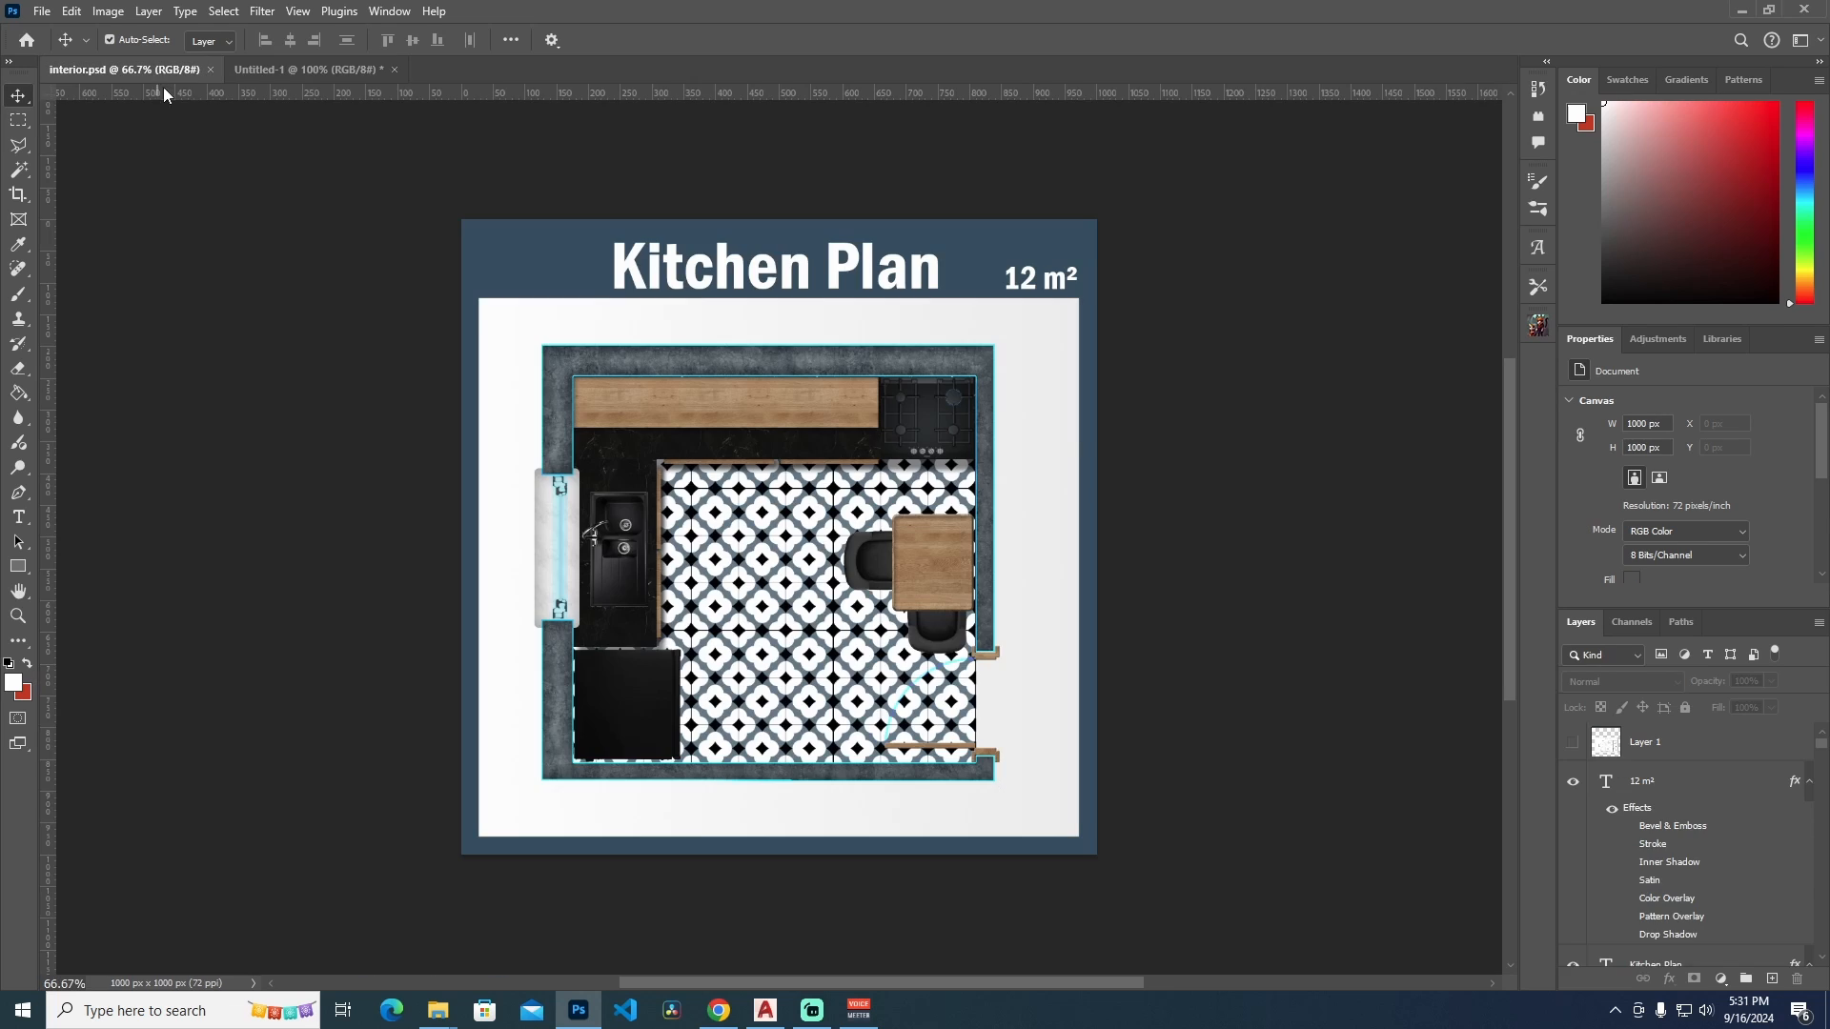
left_click(777, 615)
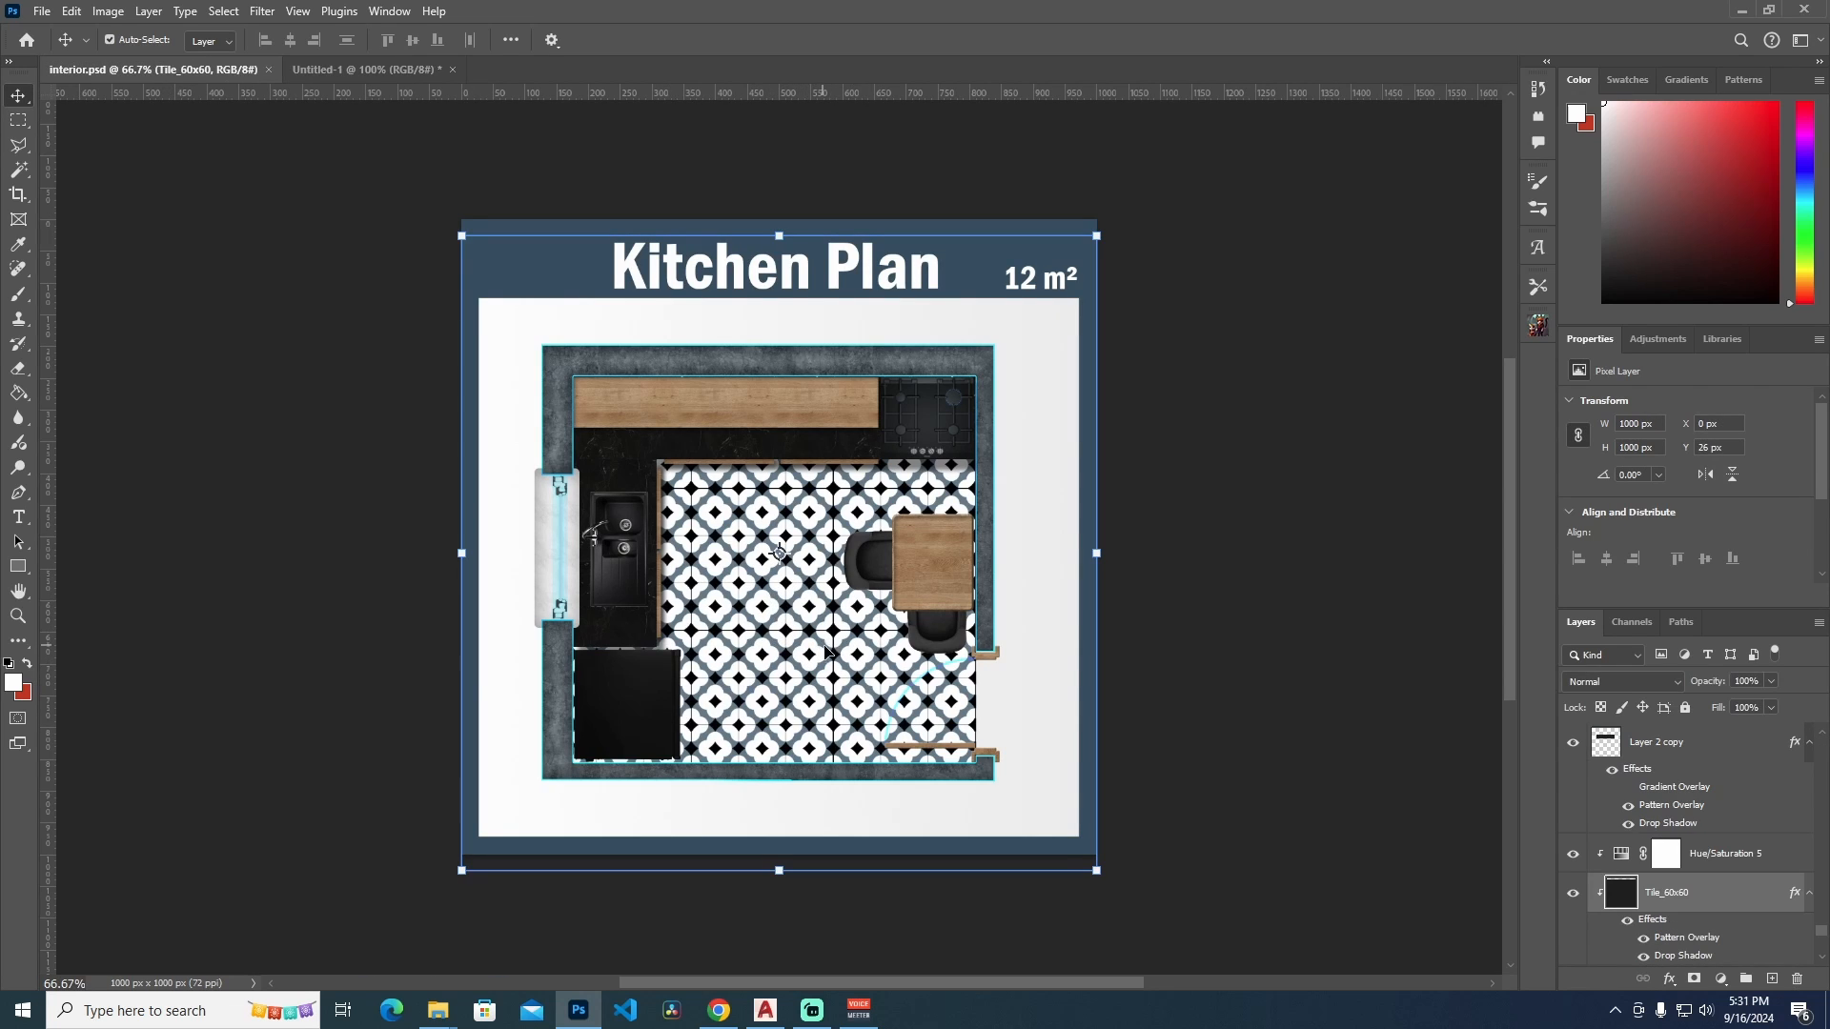
left_click(41, 11)
left_click(67, 36)
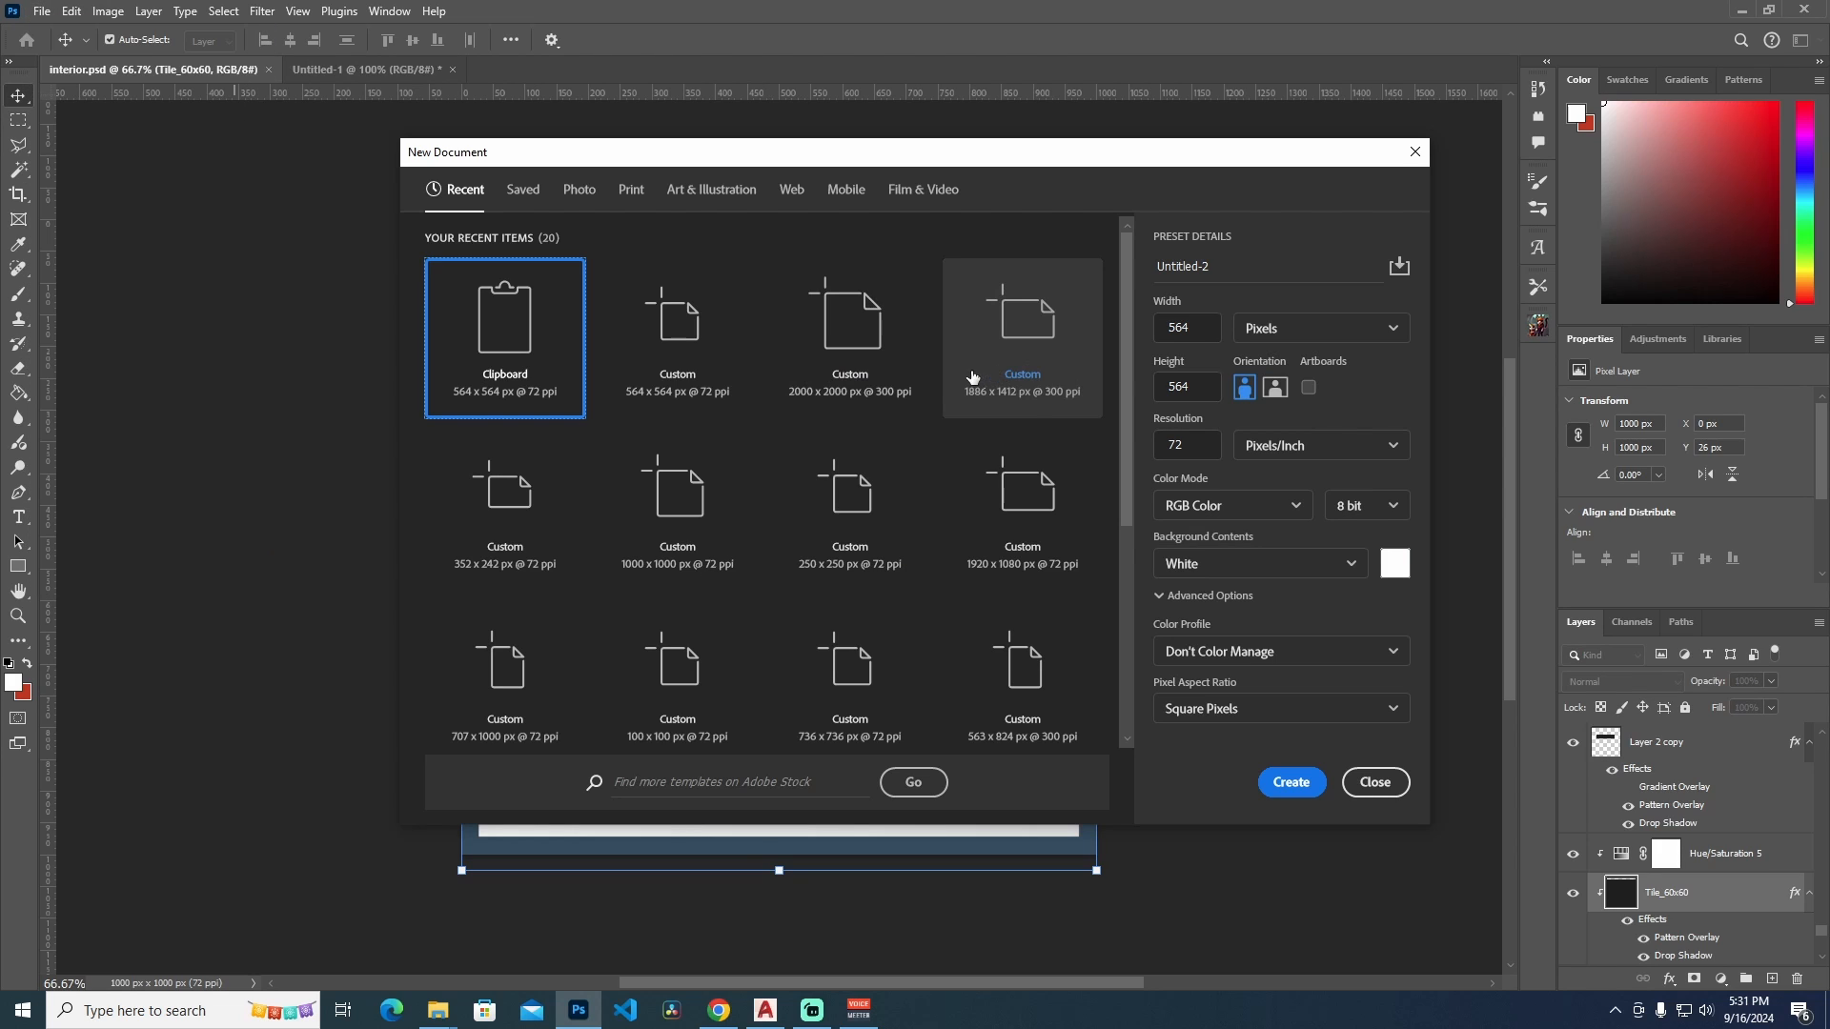
left_click(1182, 328)
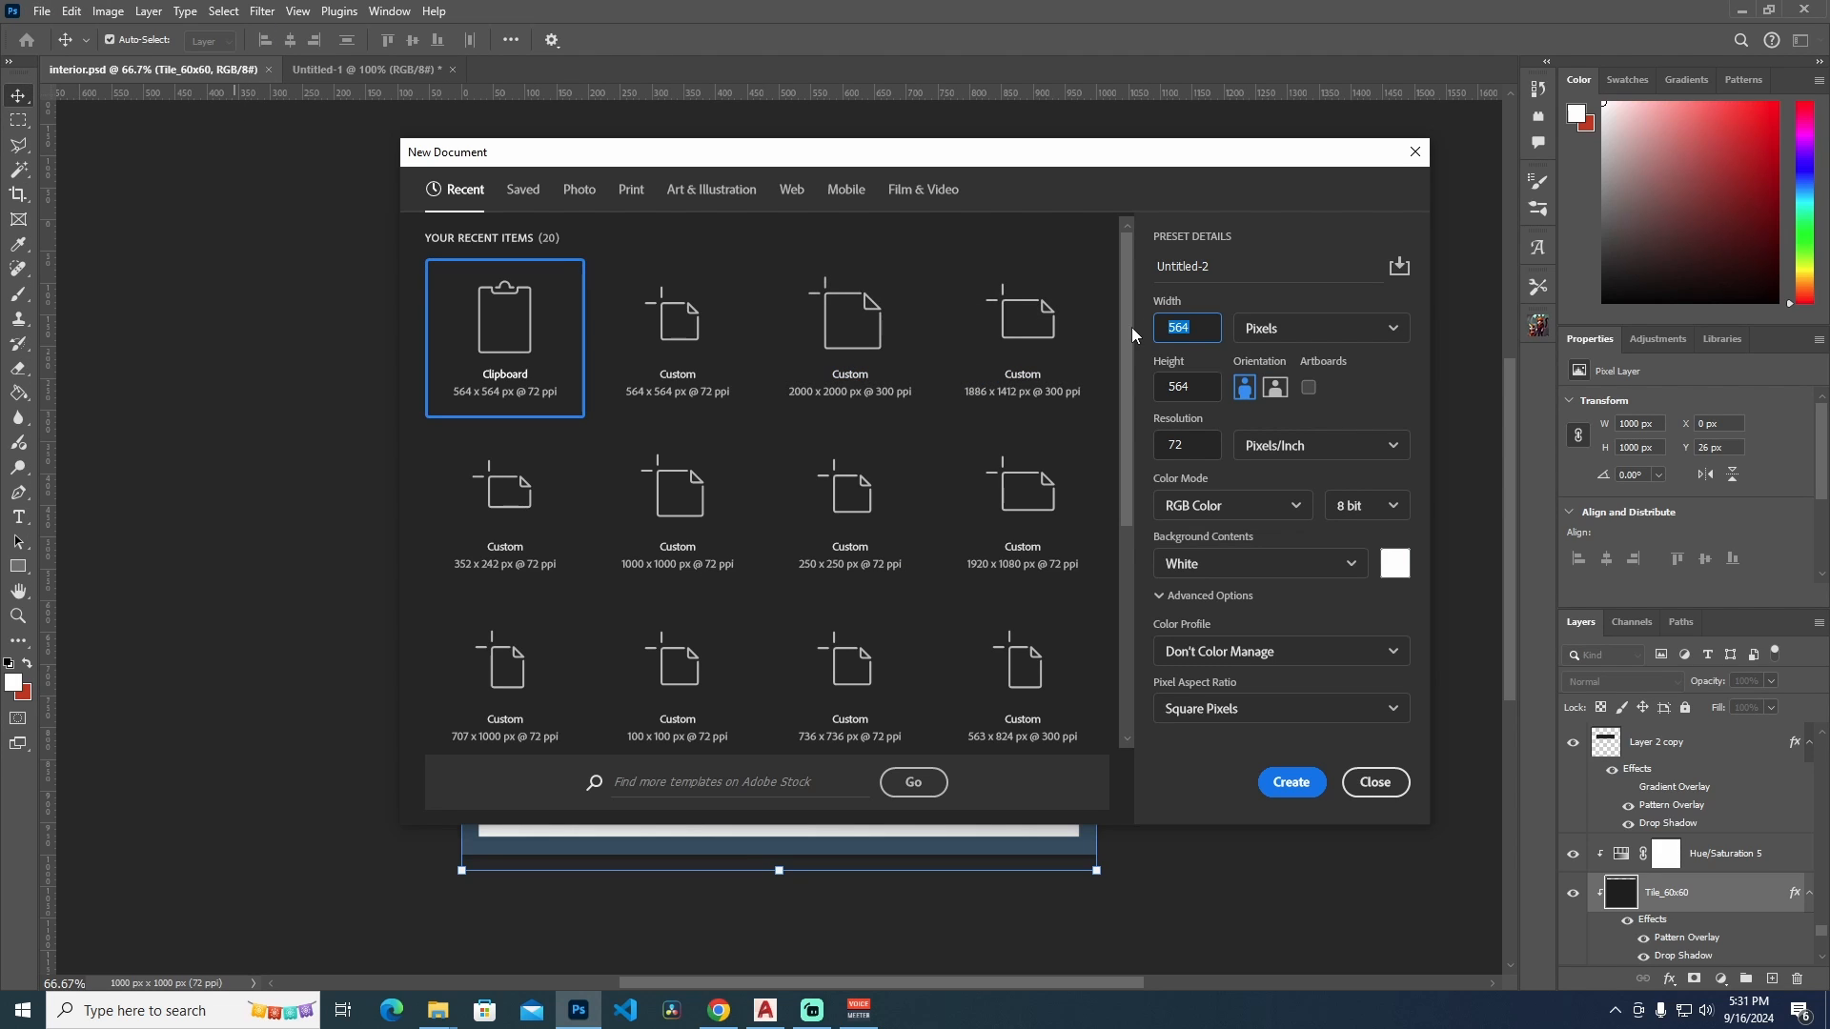
type("2000")
left_click_drag(1197, 398, 1132, 401)
double_click(1190, 389)
type("2000")
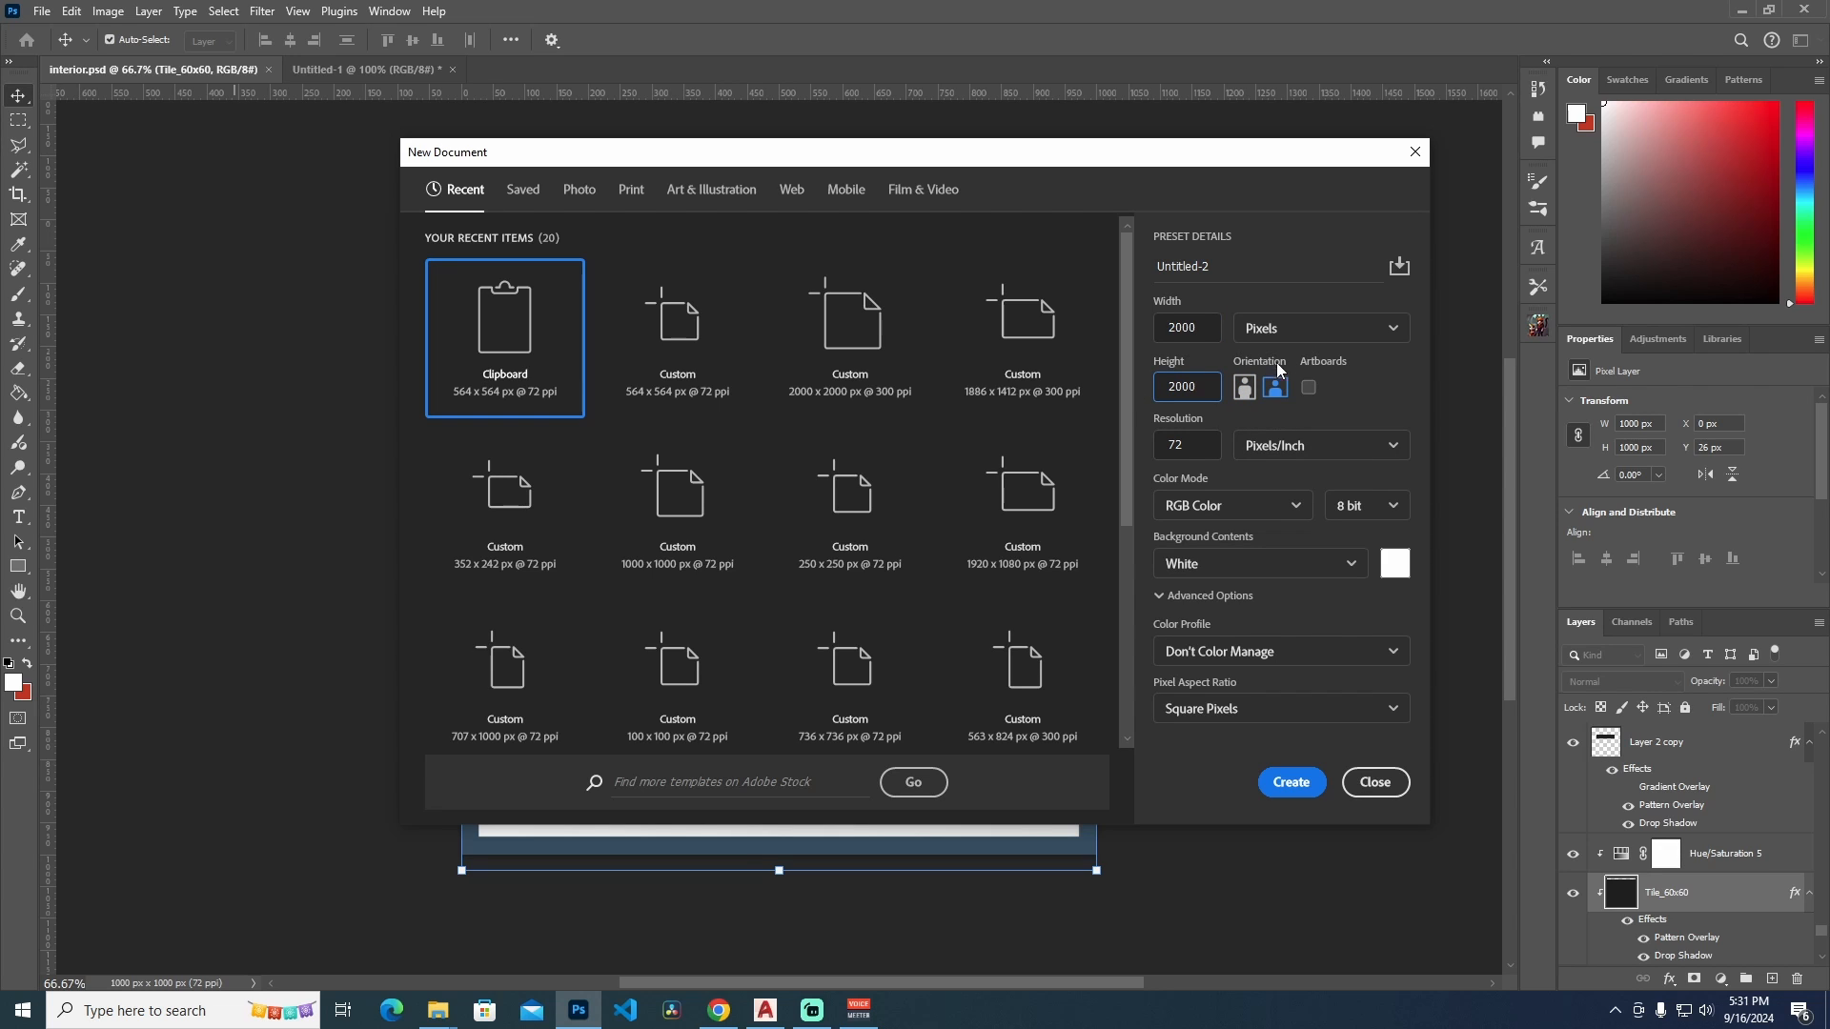
left_click(1177, 456)
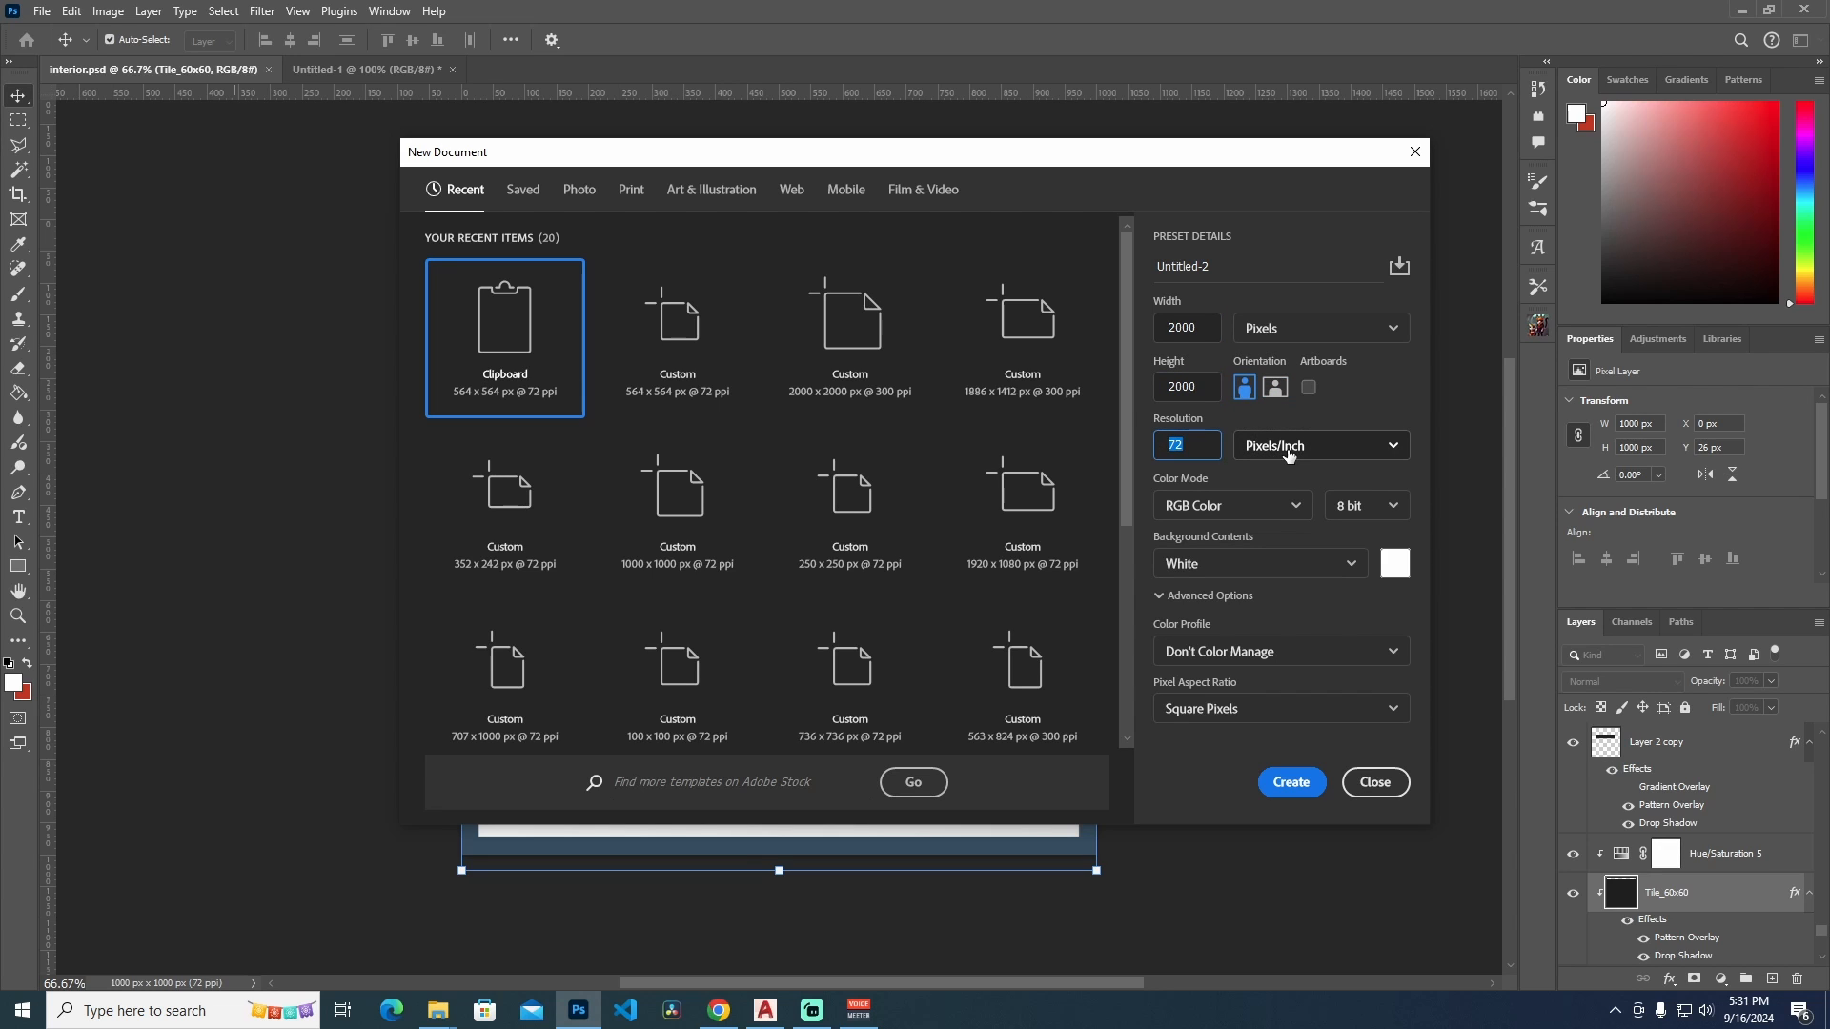
left_click(1287, 781)
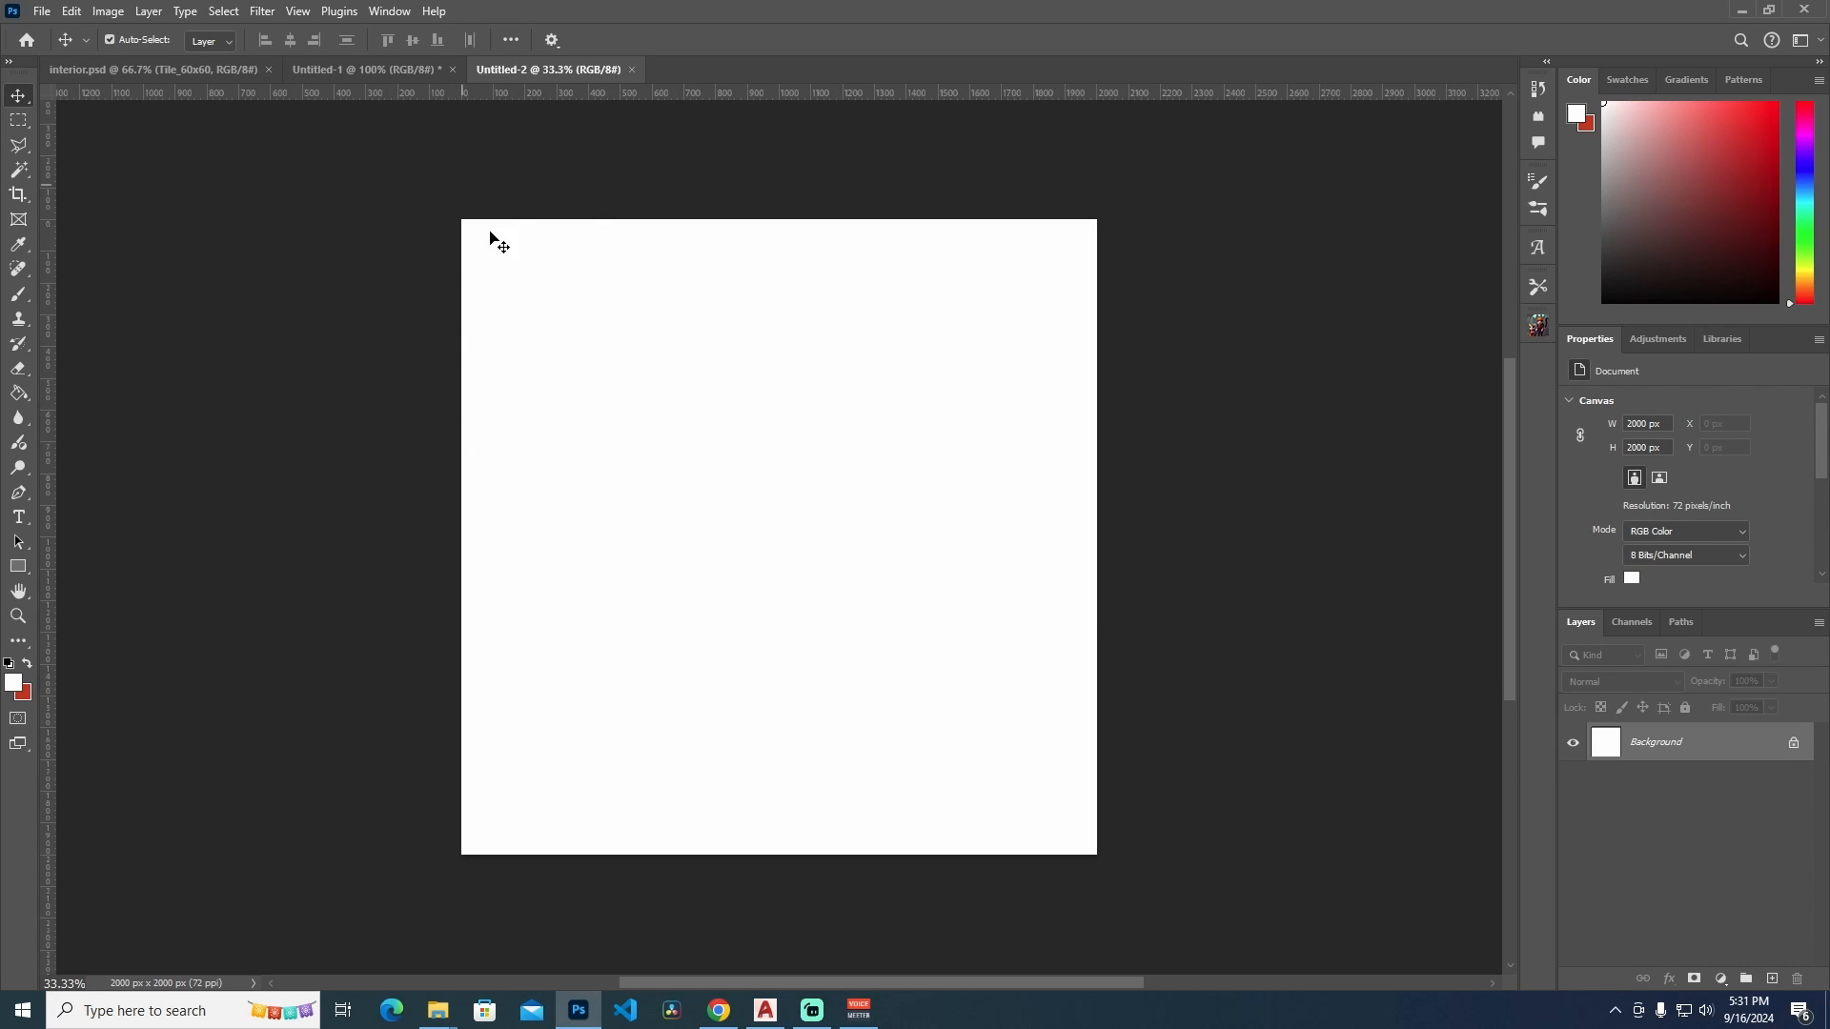
Unlock the white background layer and add a new empty layer above it
left_click(1794, 746)
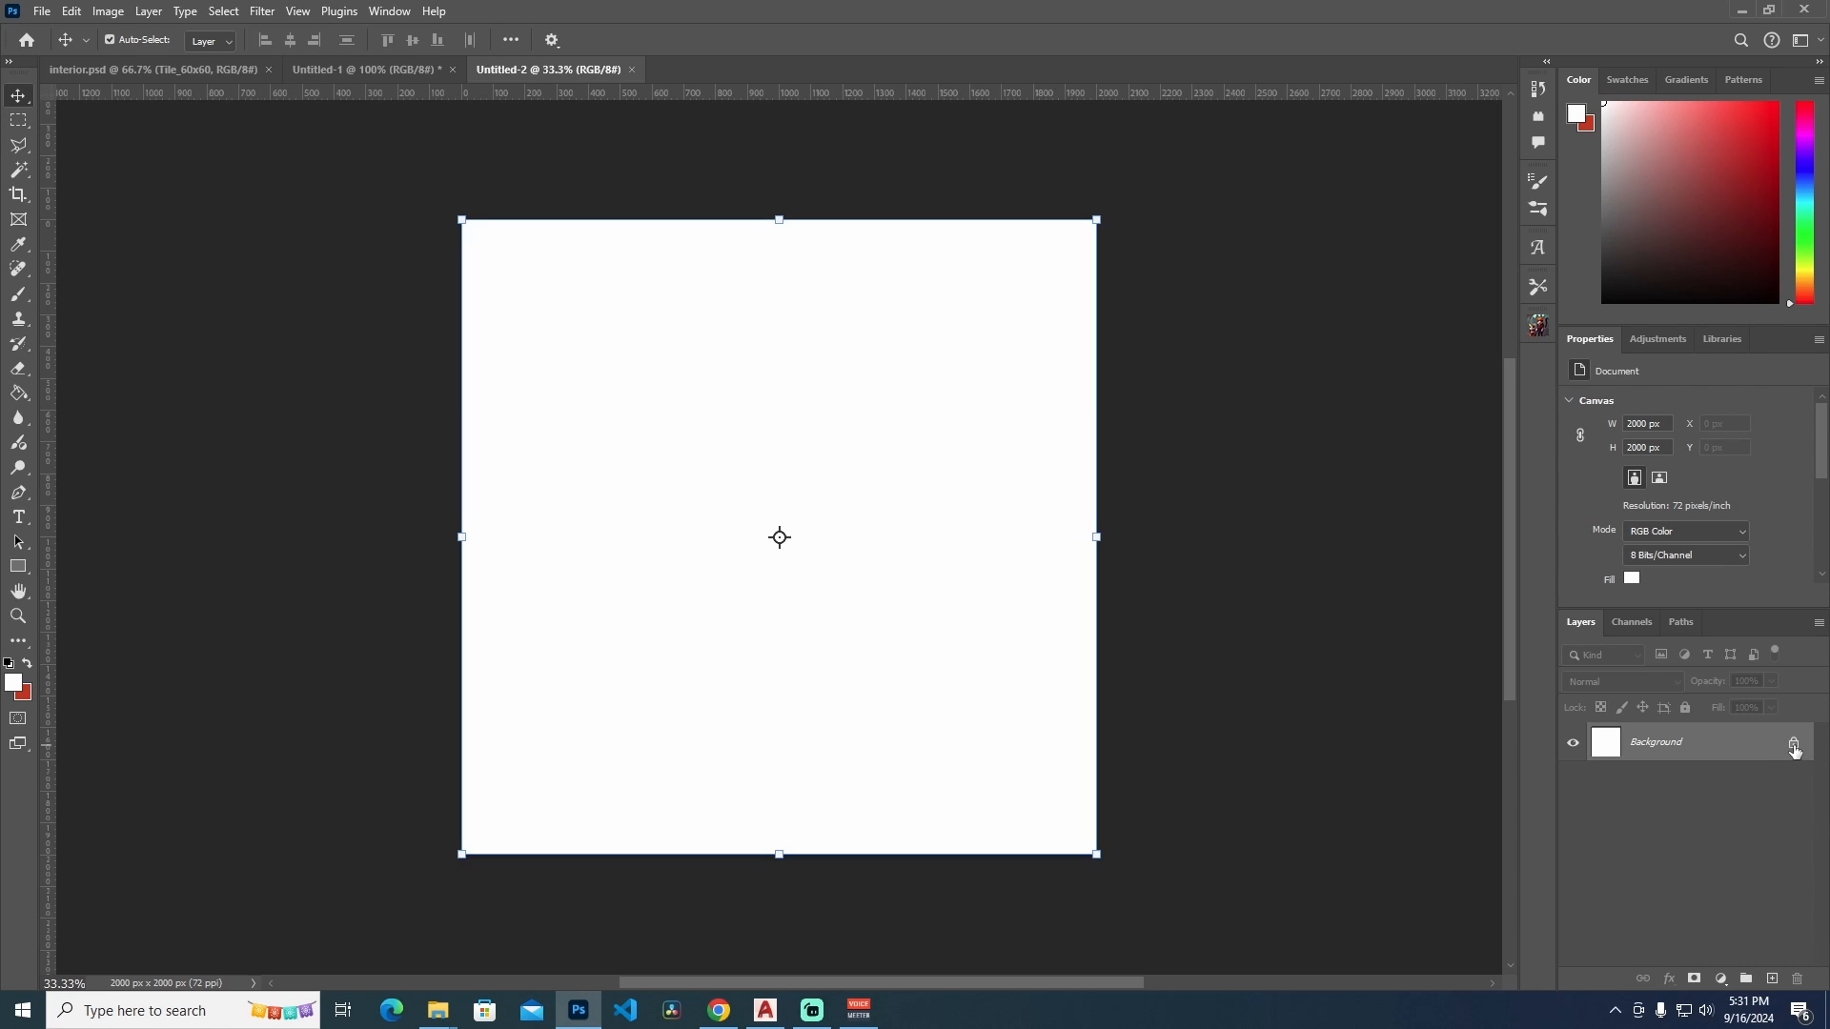
left_click(1772, 979)
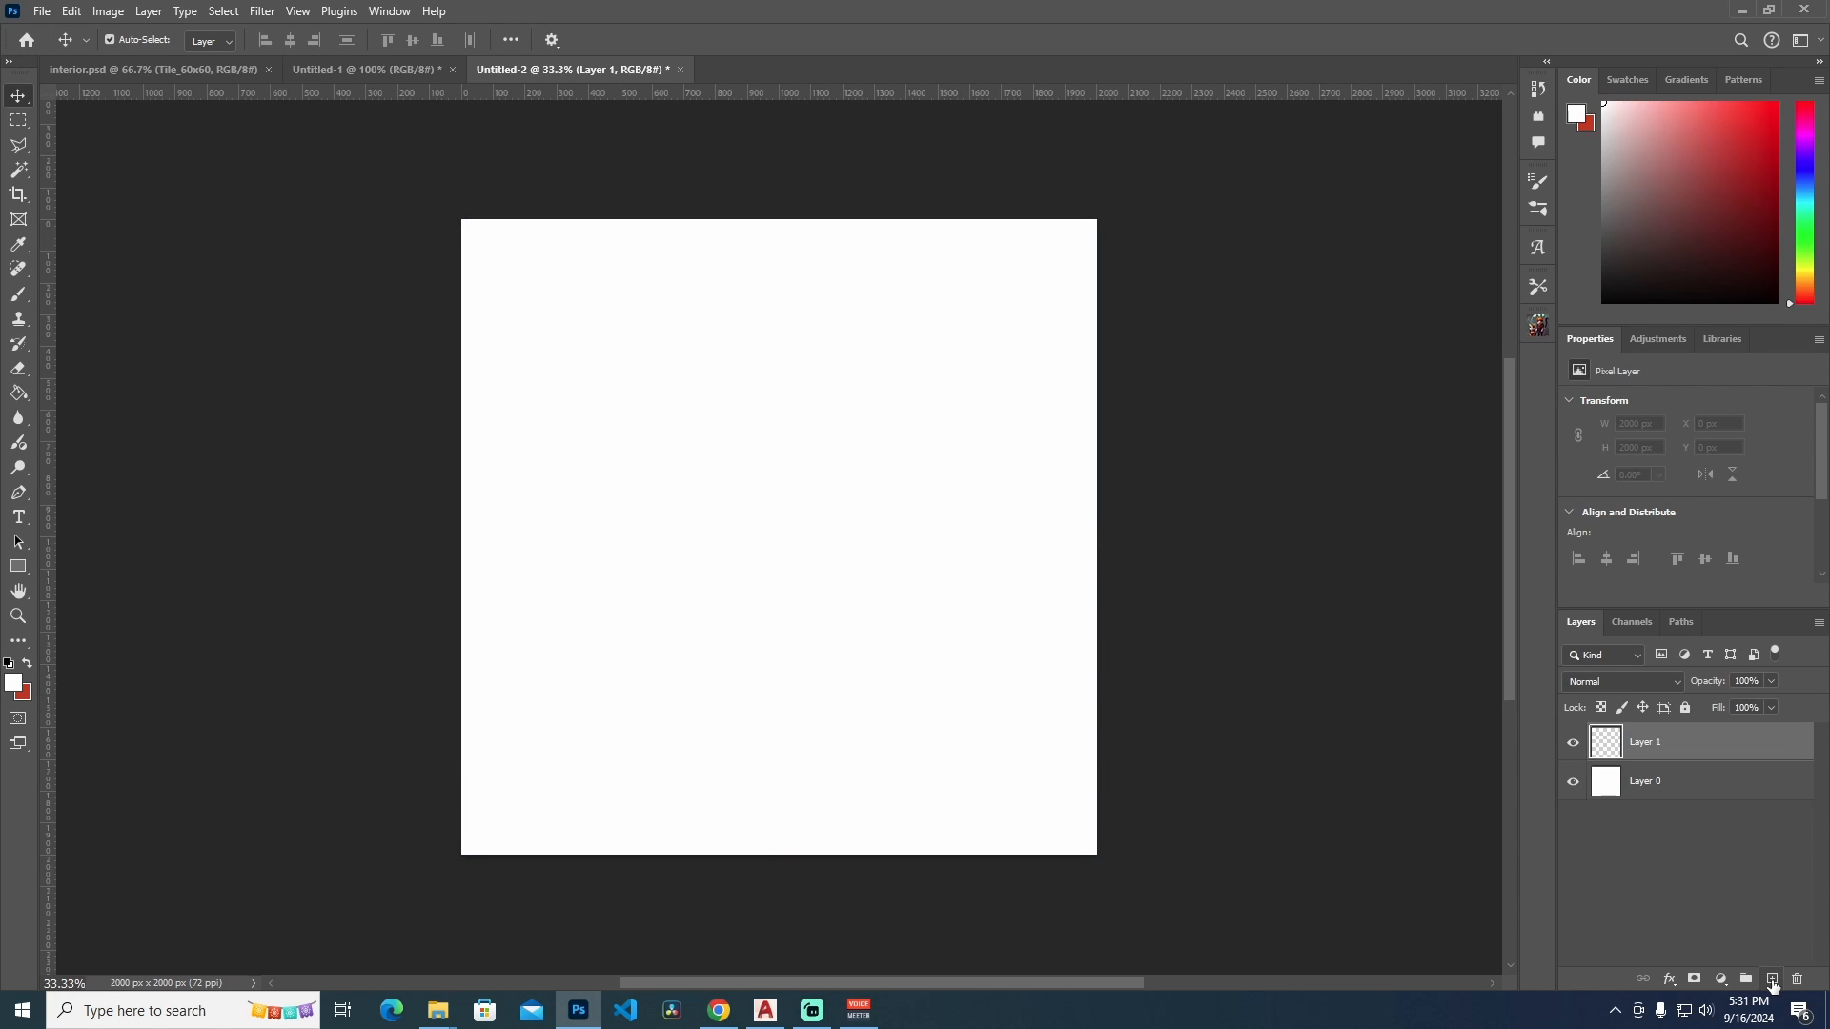
Marquee-select a rectangle about 1498 x 1407 px in the middle of the canvas, fill it with red on the new layer, and deselect
left_click(17, 122)
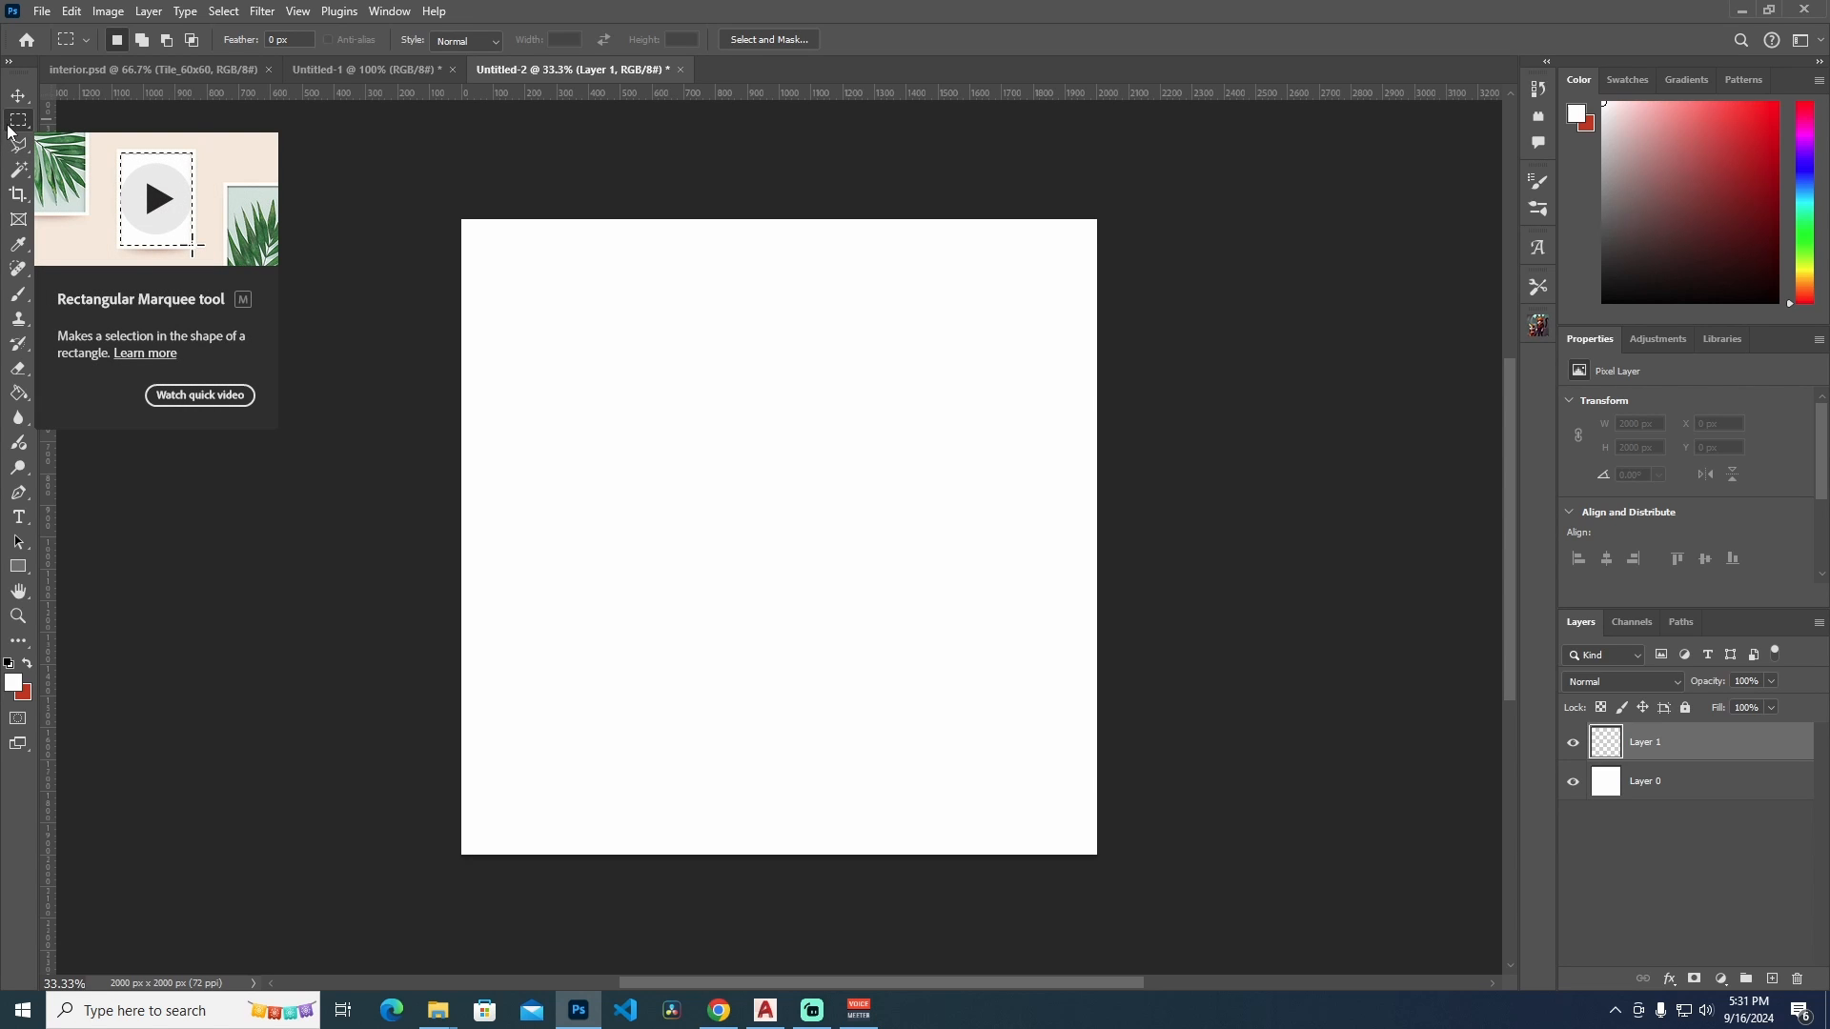
left_click_drag(541, 306, 1018, 754)
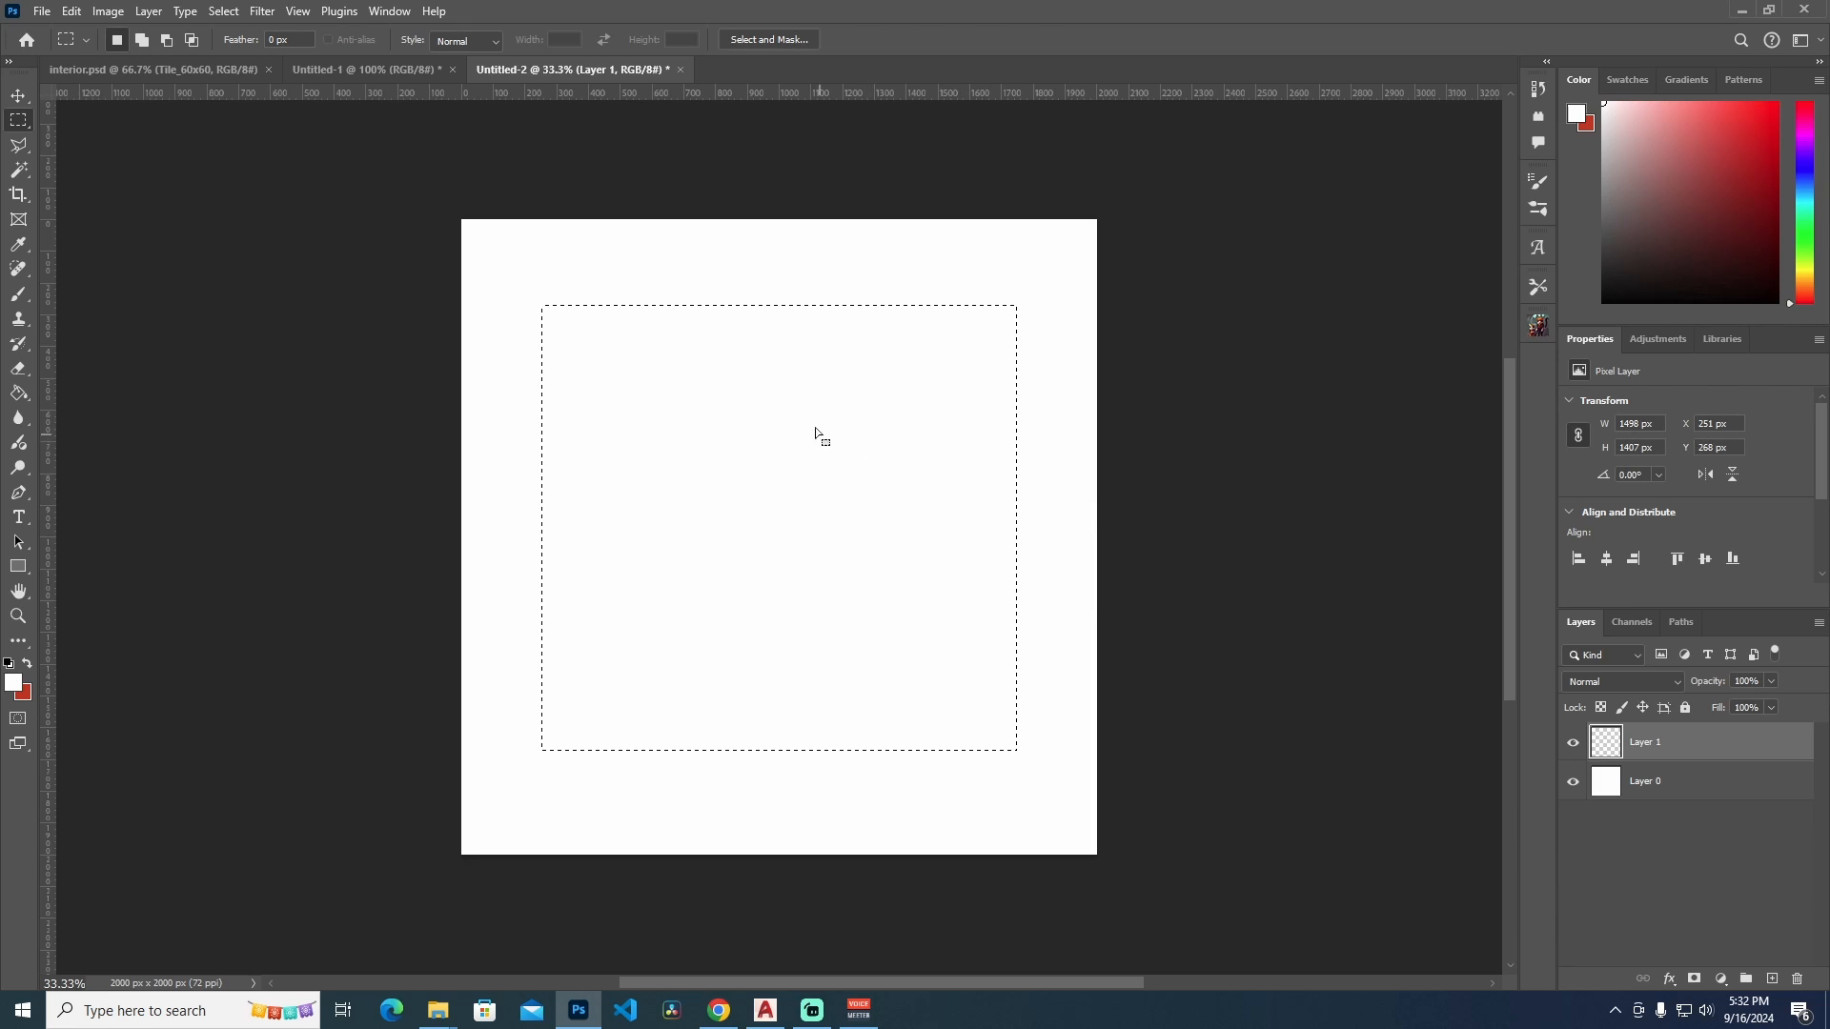
left_click(21, 399)
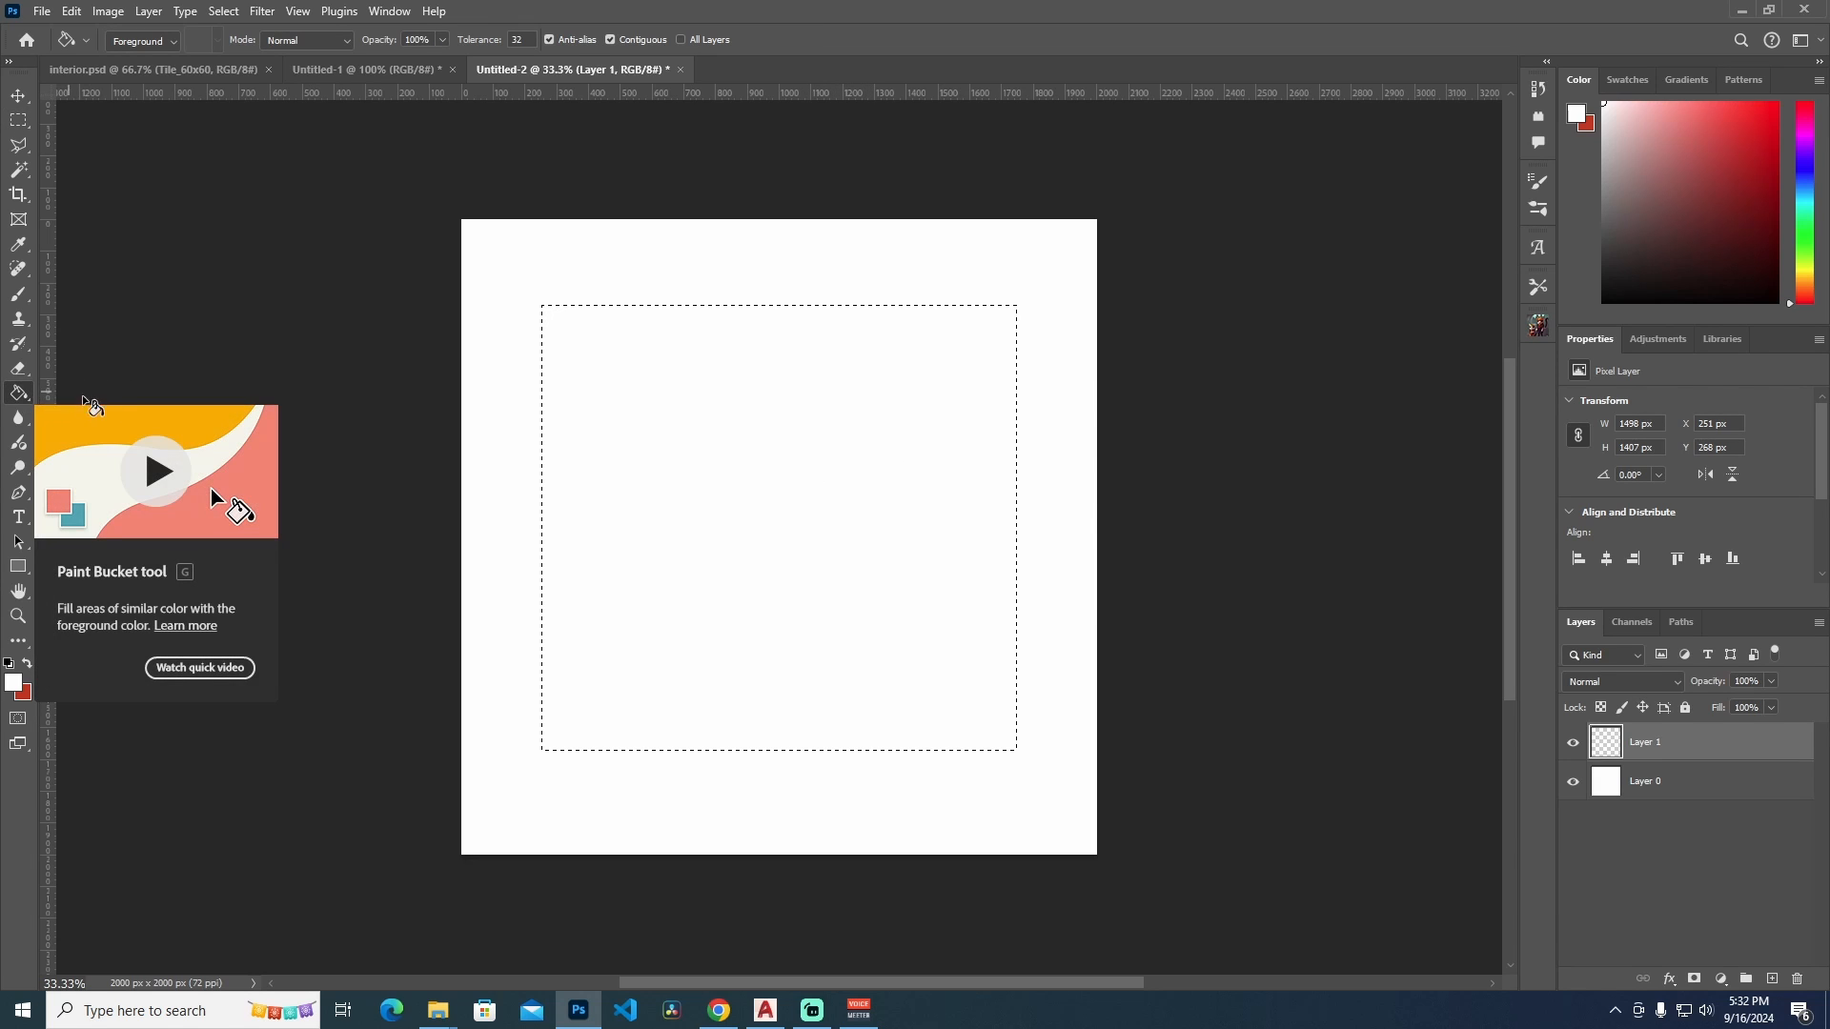
left_click(26, 664)
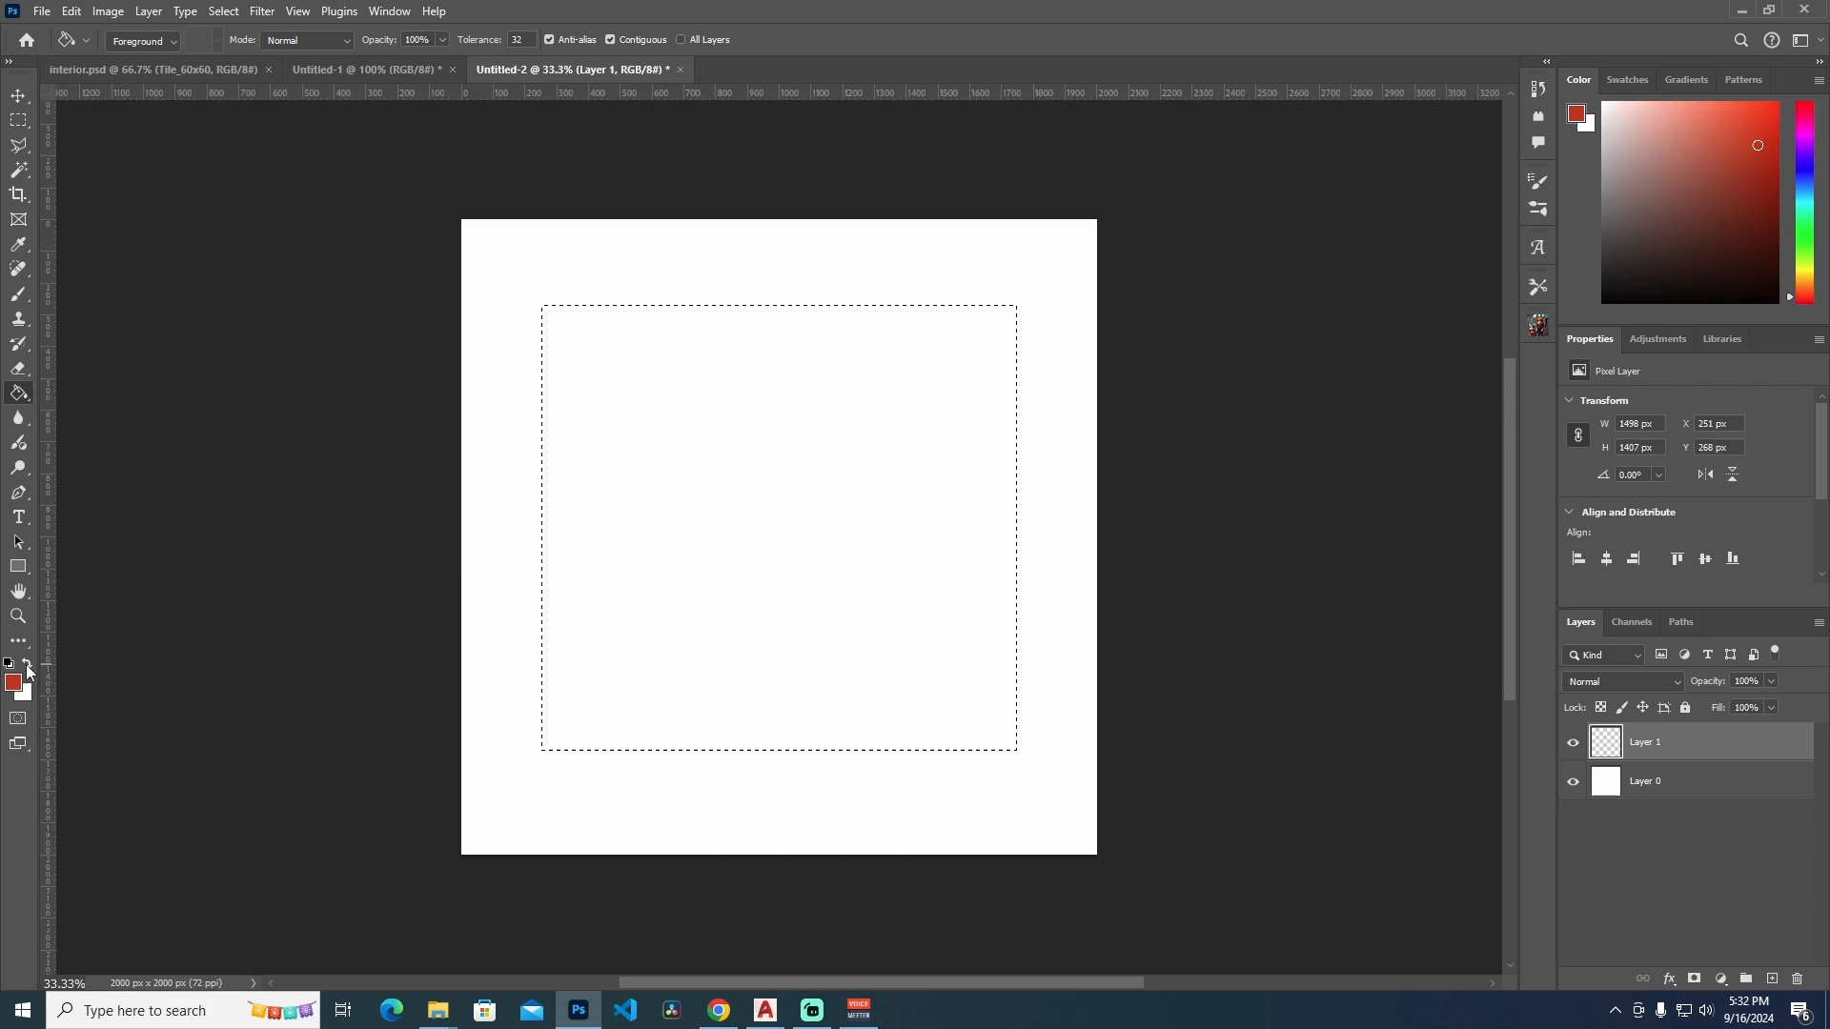
left_click(757, 618)
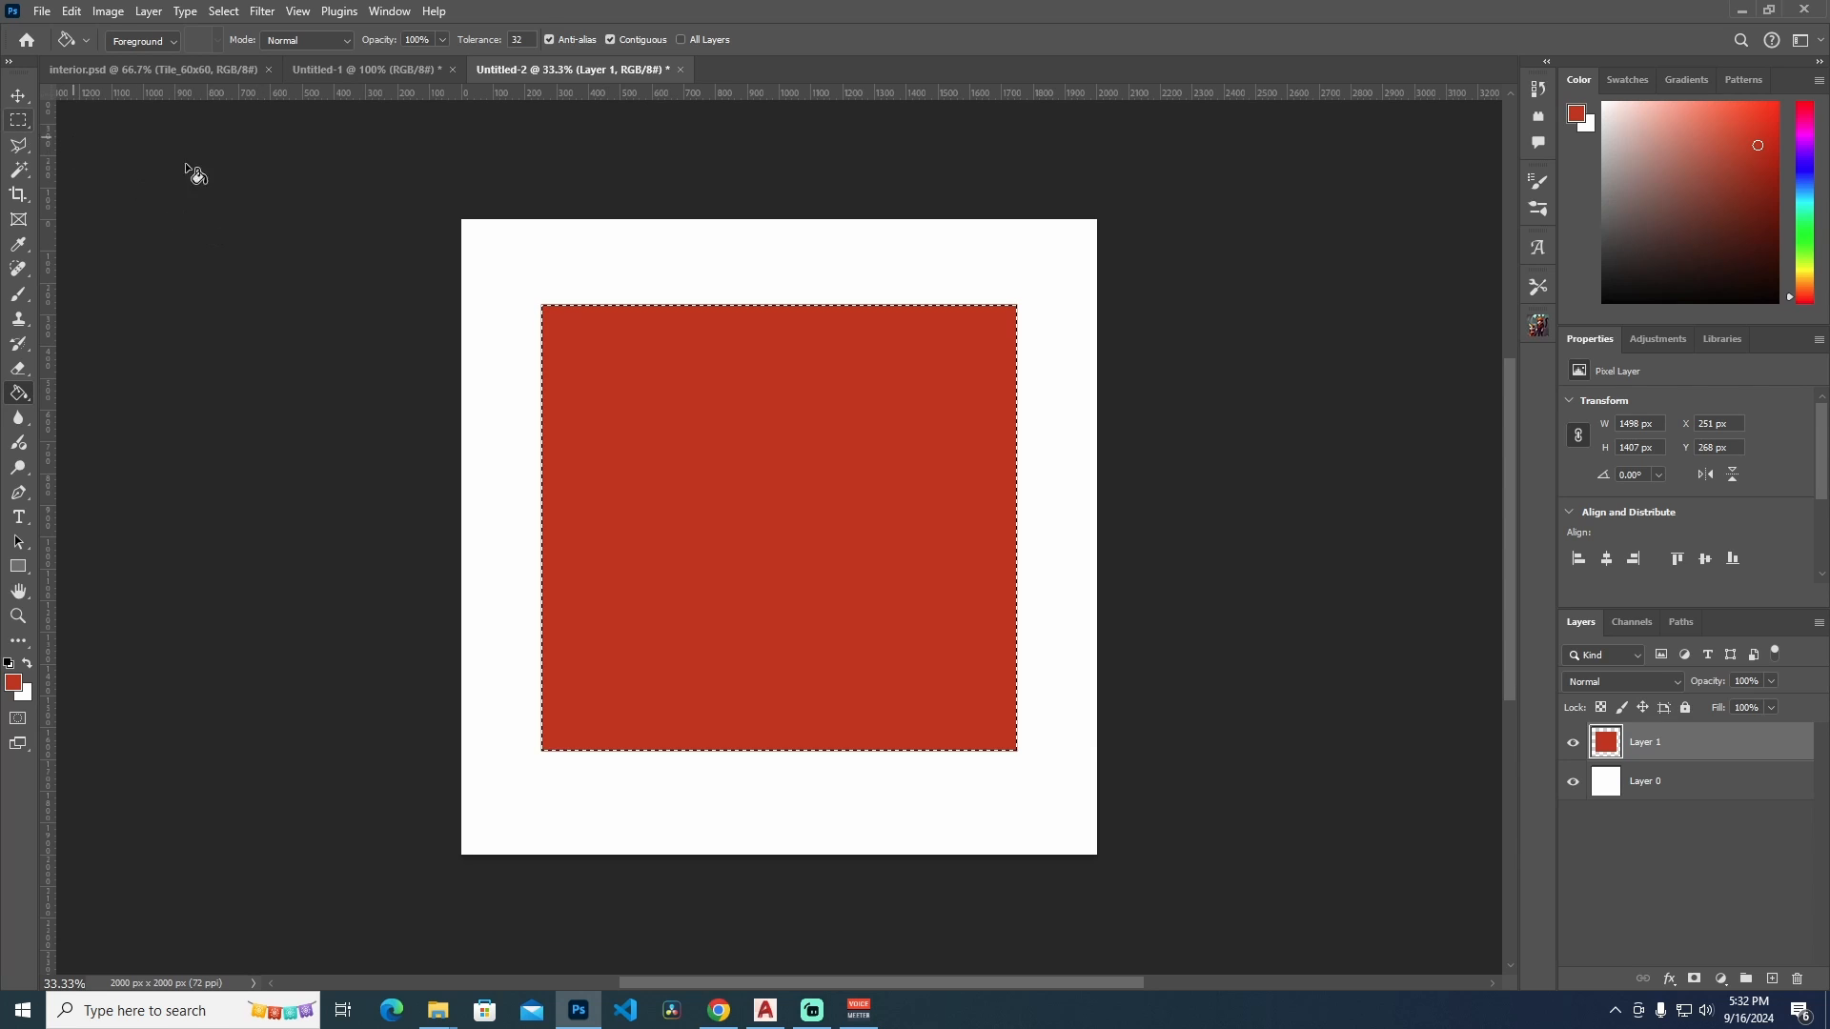
left_click(18, 120)
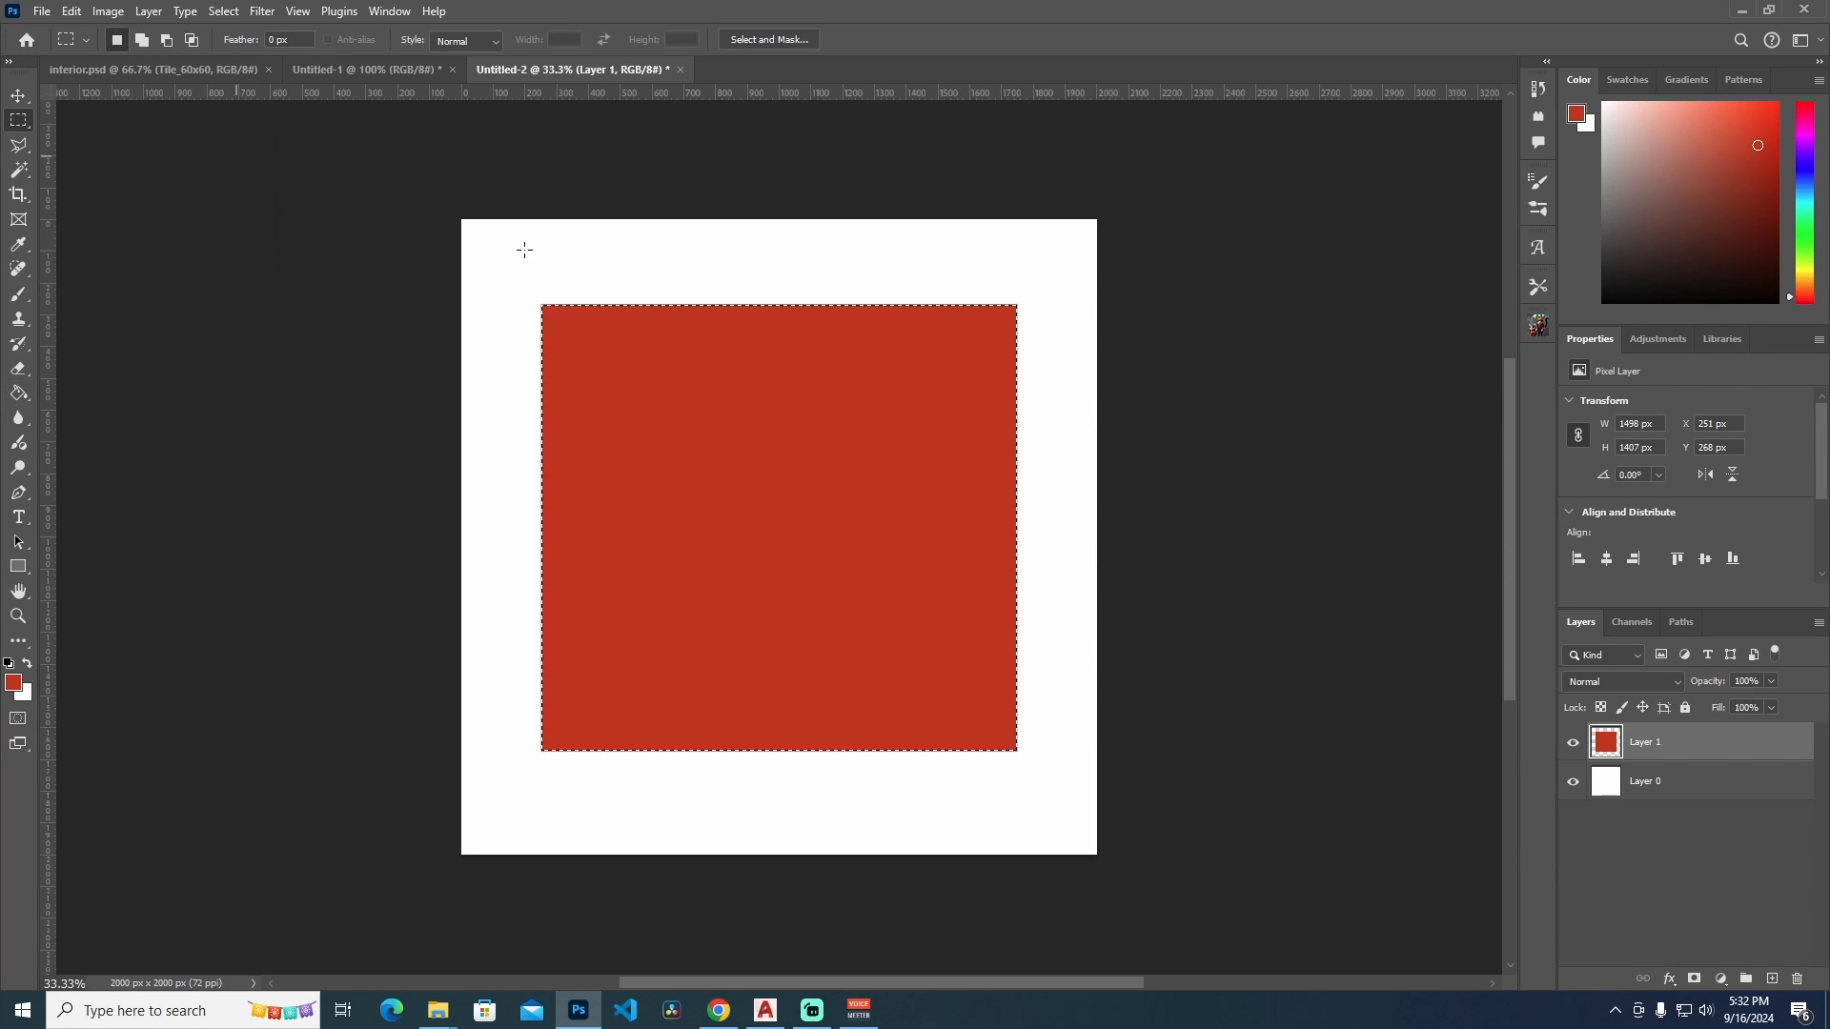
right_click(808, 409)
left_click(822, 418)
left_click(17, 99)
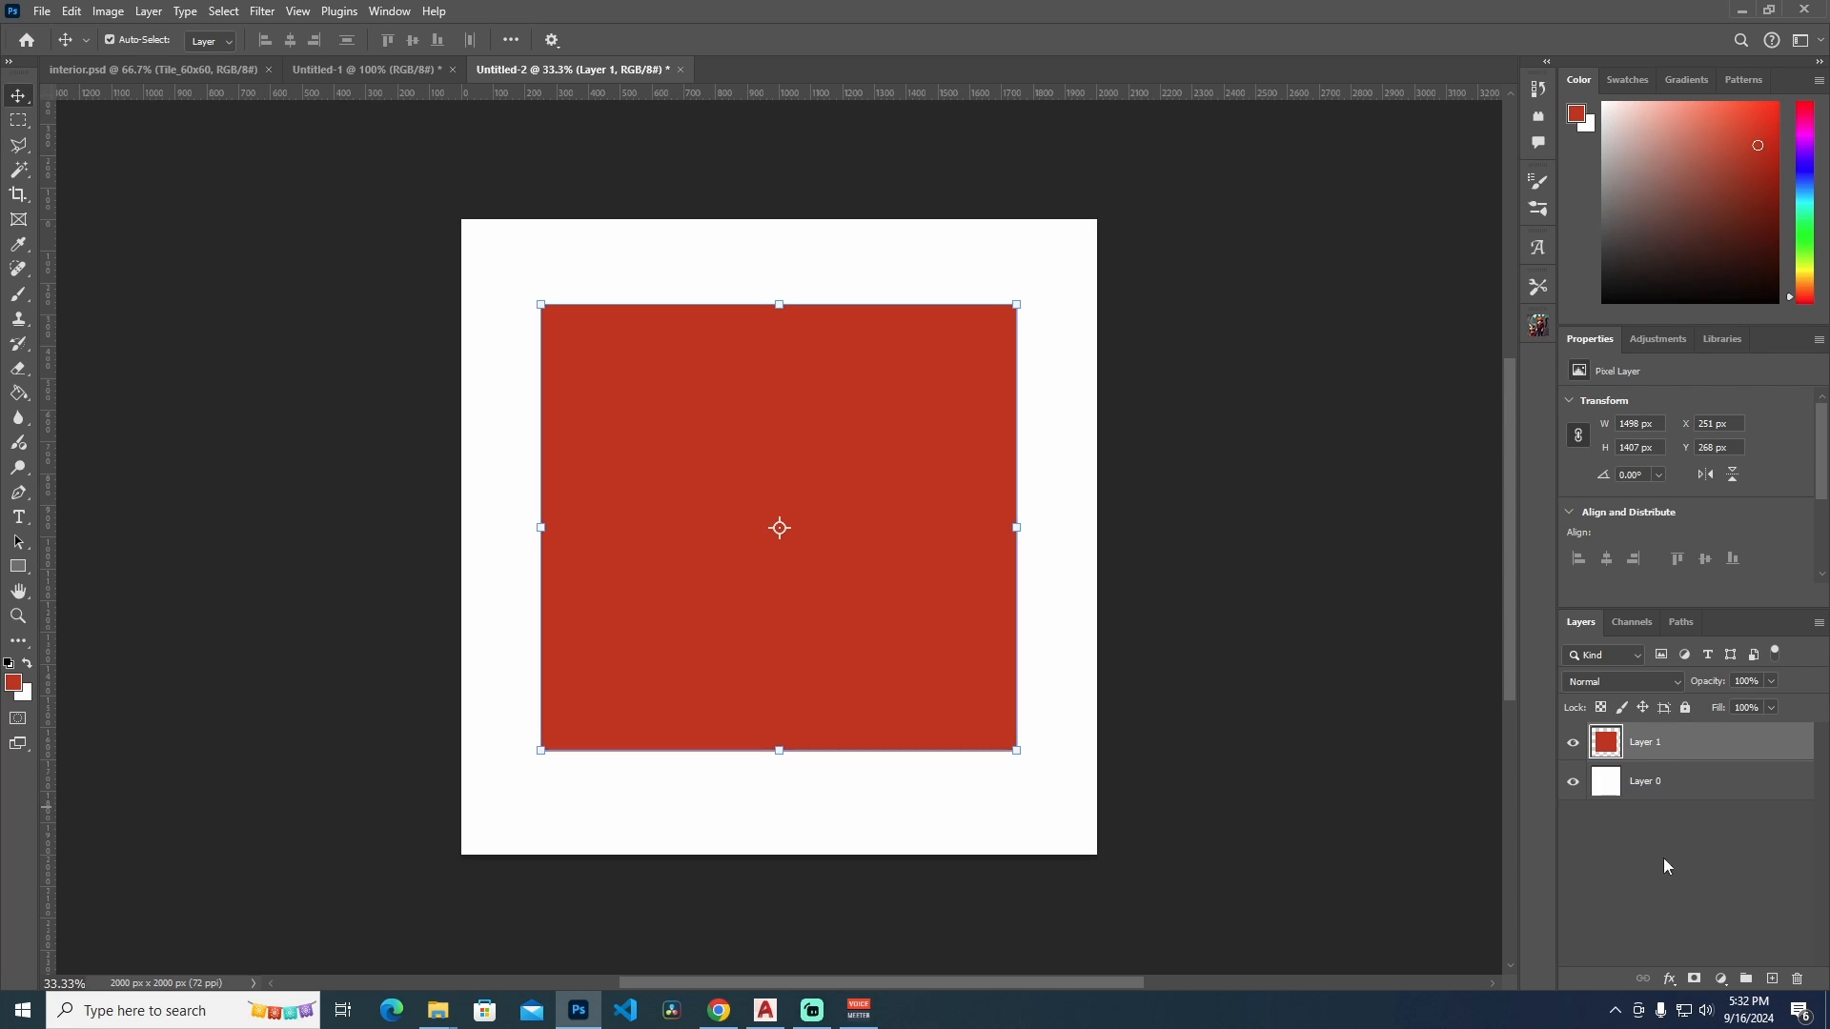
Try the gray_tiles pattern in a pattern fill layer above the red rectangle
left_click(1721, 979)
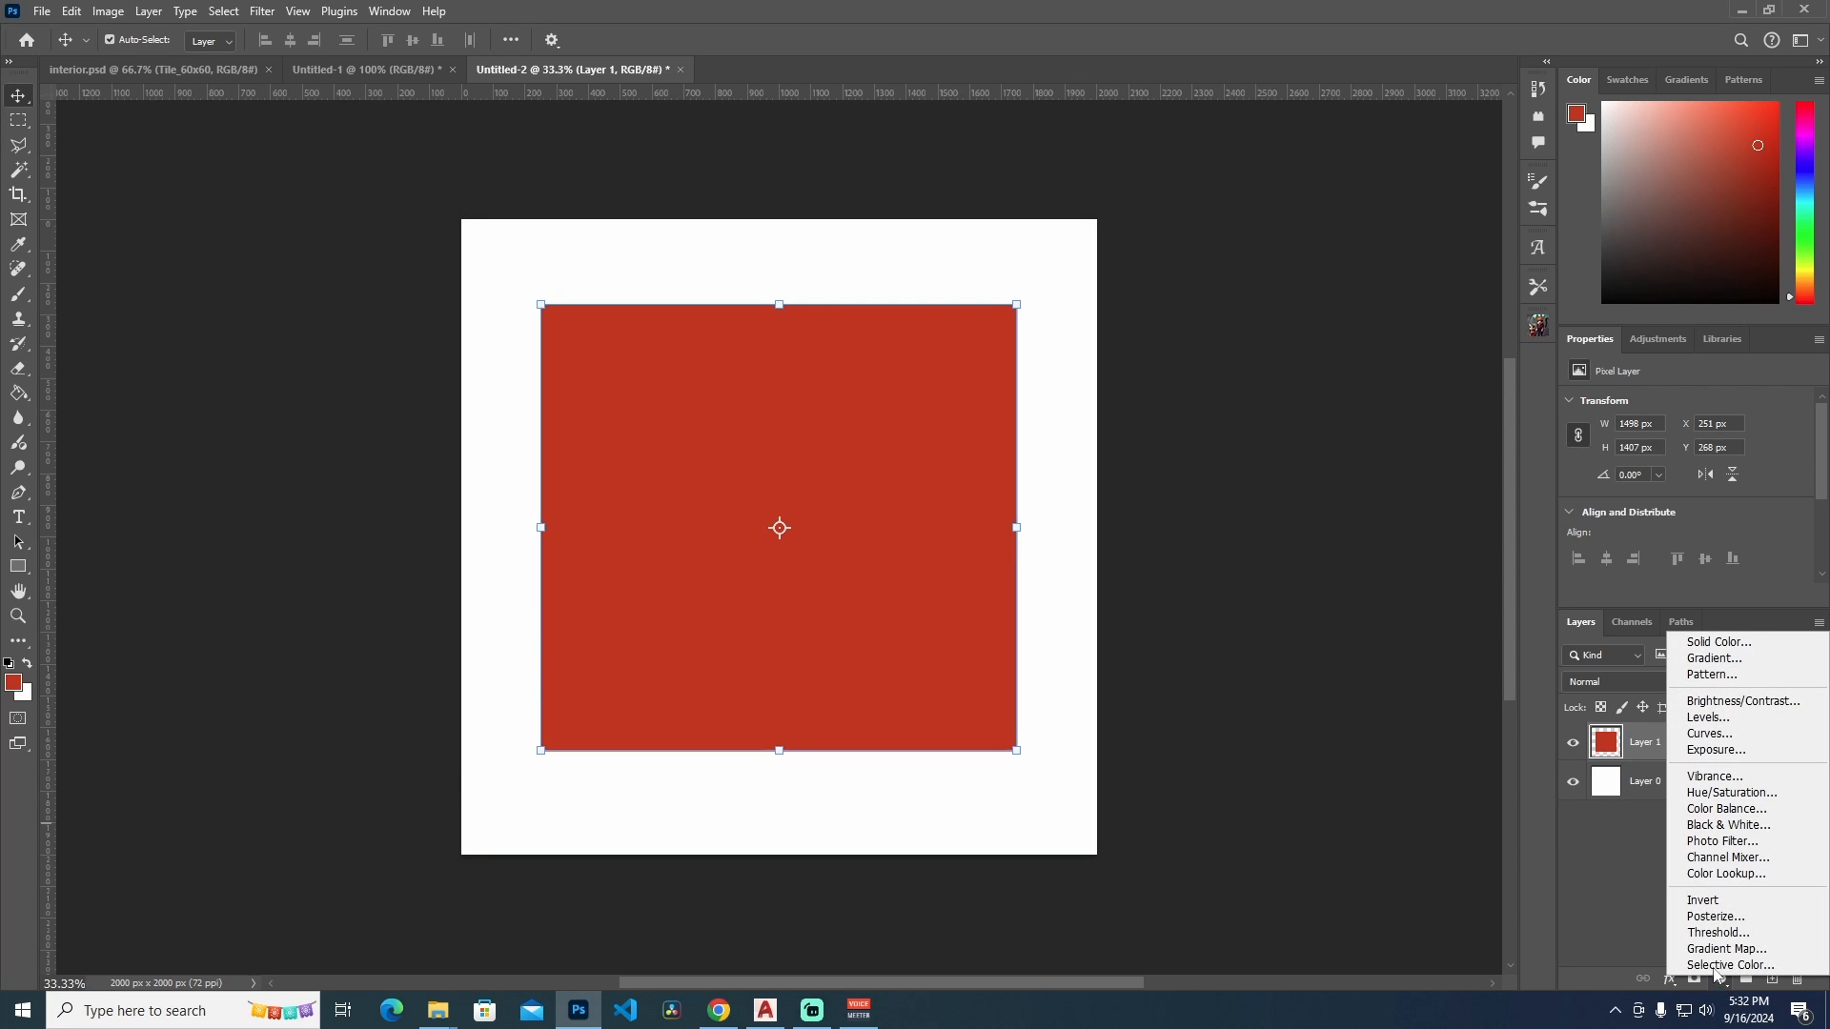
left_click(1736, 676)
left_click_drag(794, 253, 1181, 355)
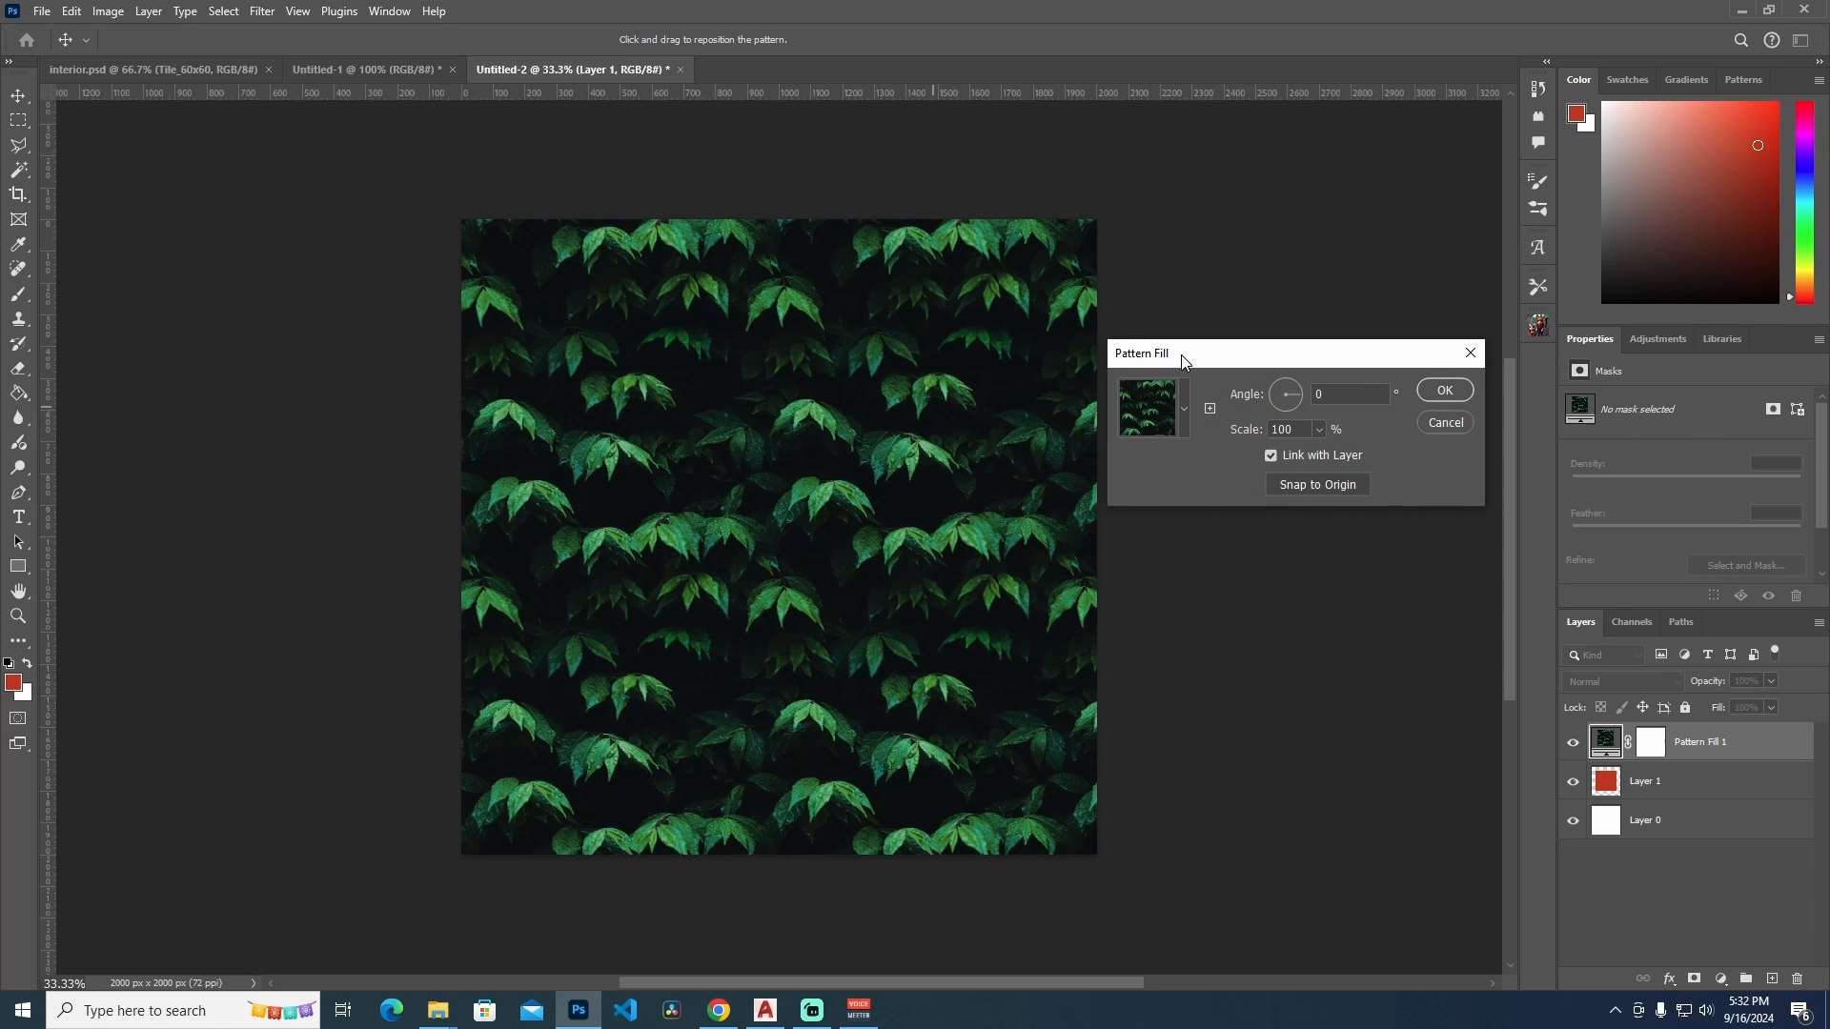
left_click(1184, 412)
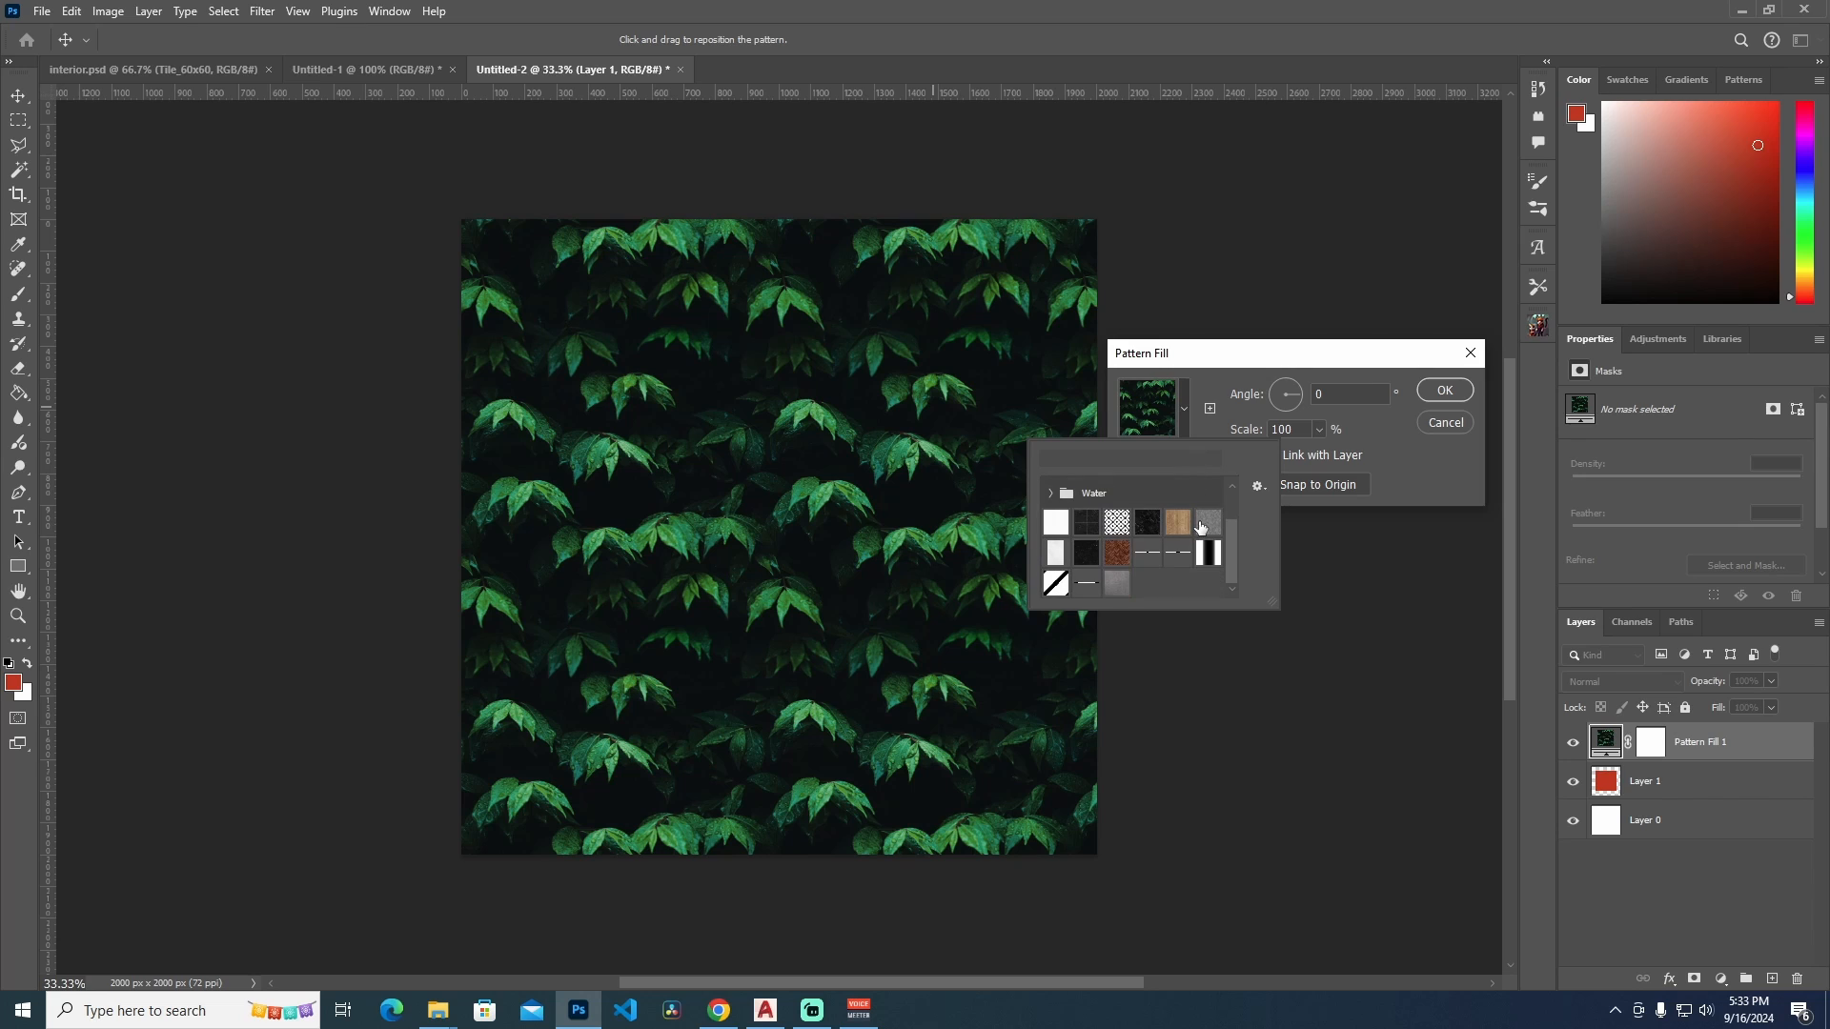
left_click(1119, 589)
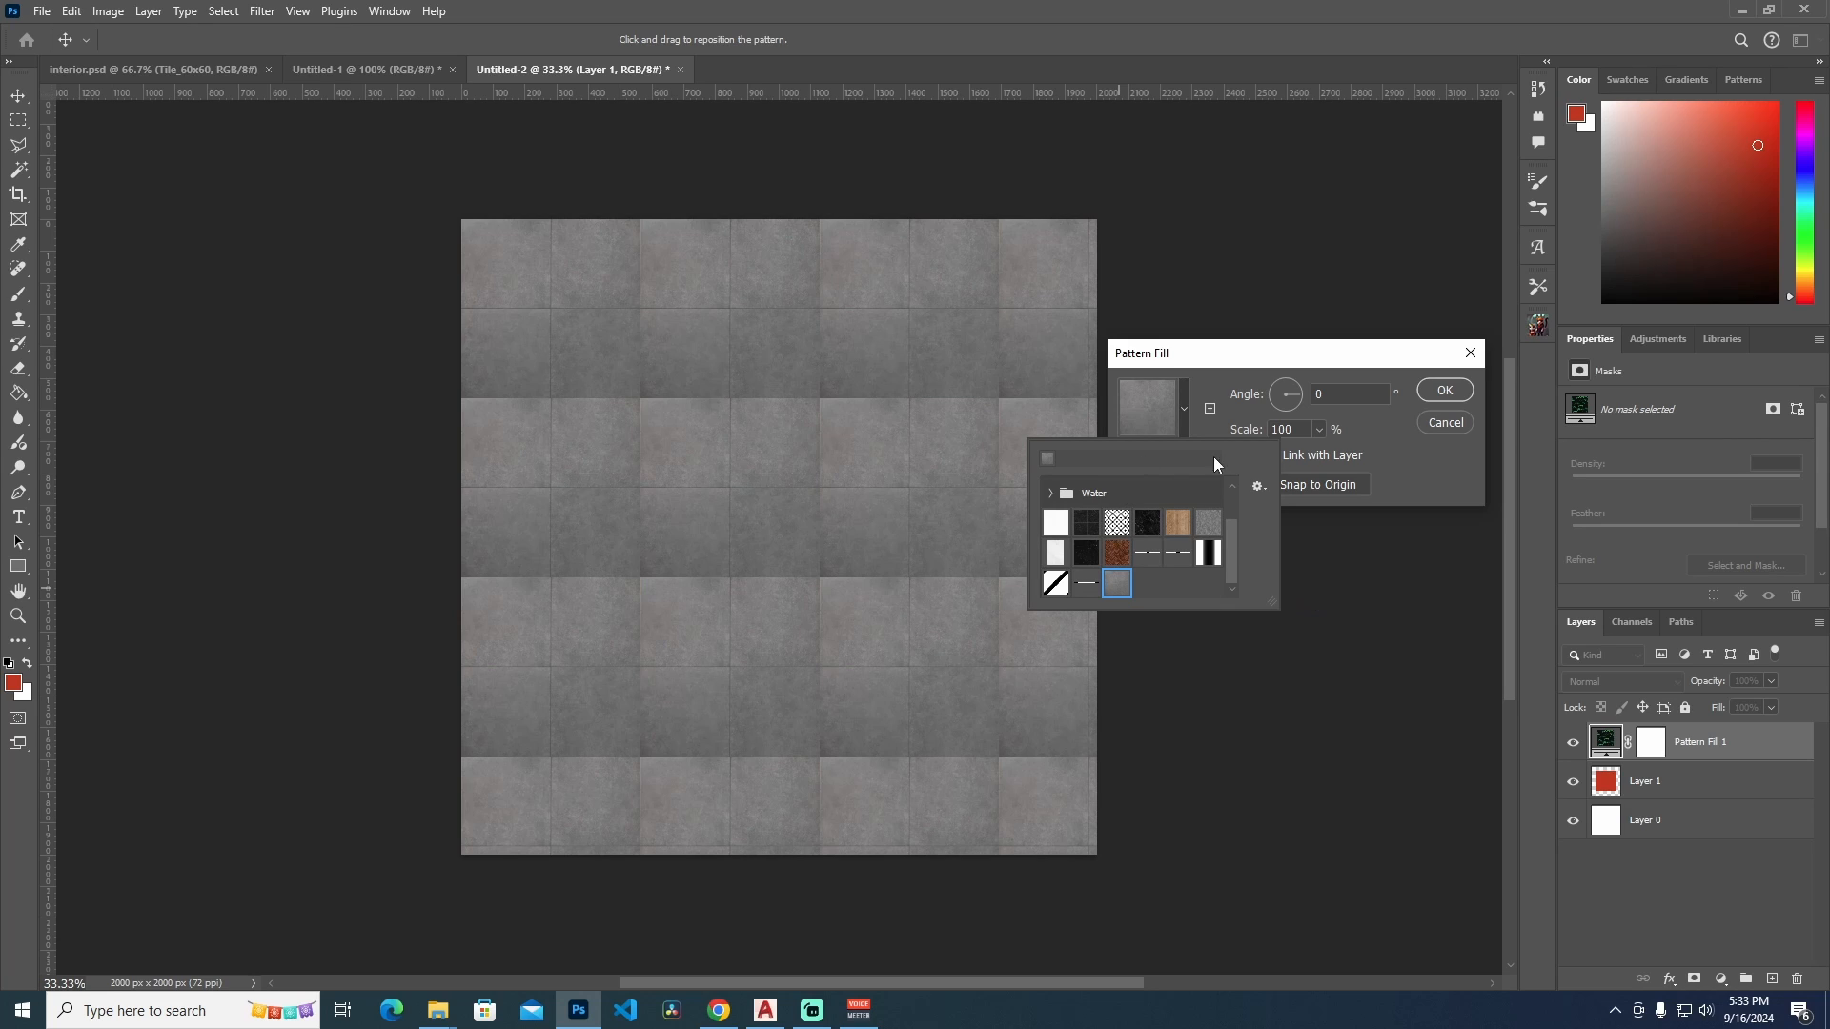
left_click(1459, 467)
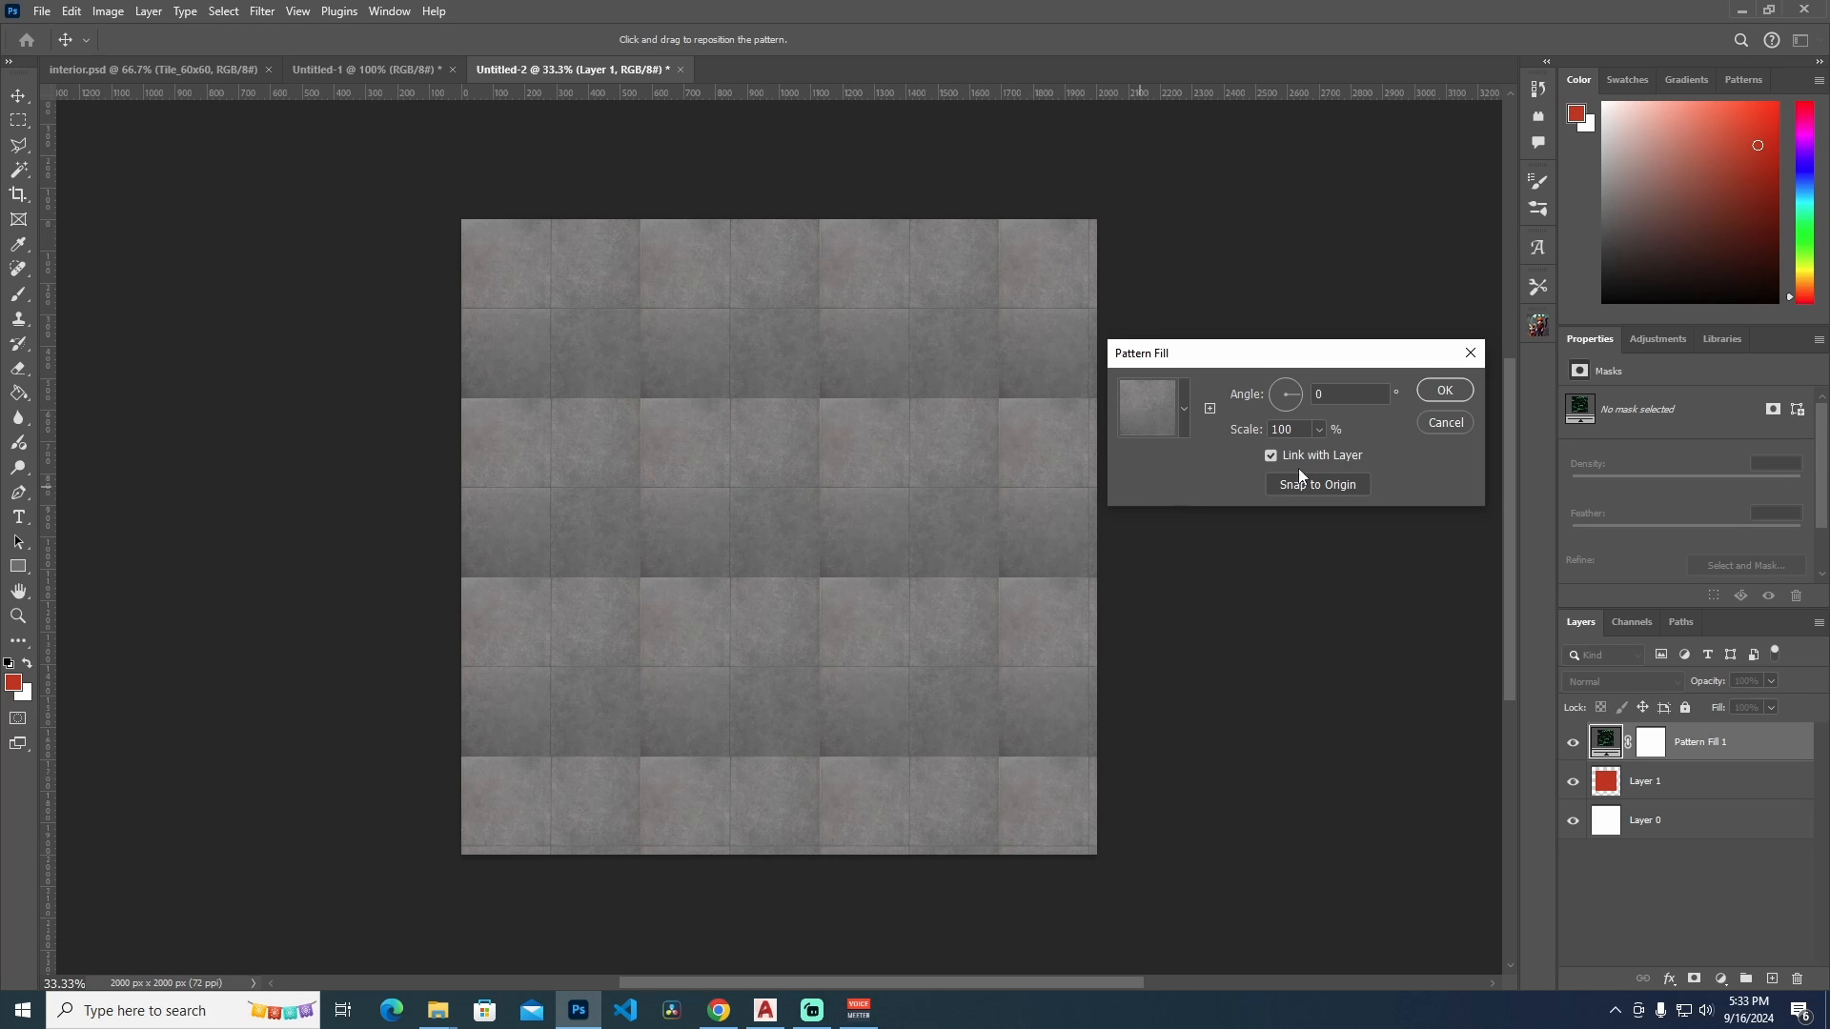
left_click(1443, 425)
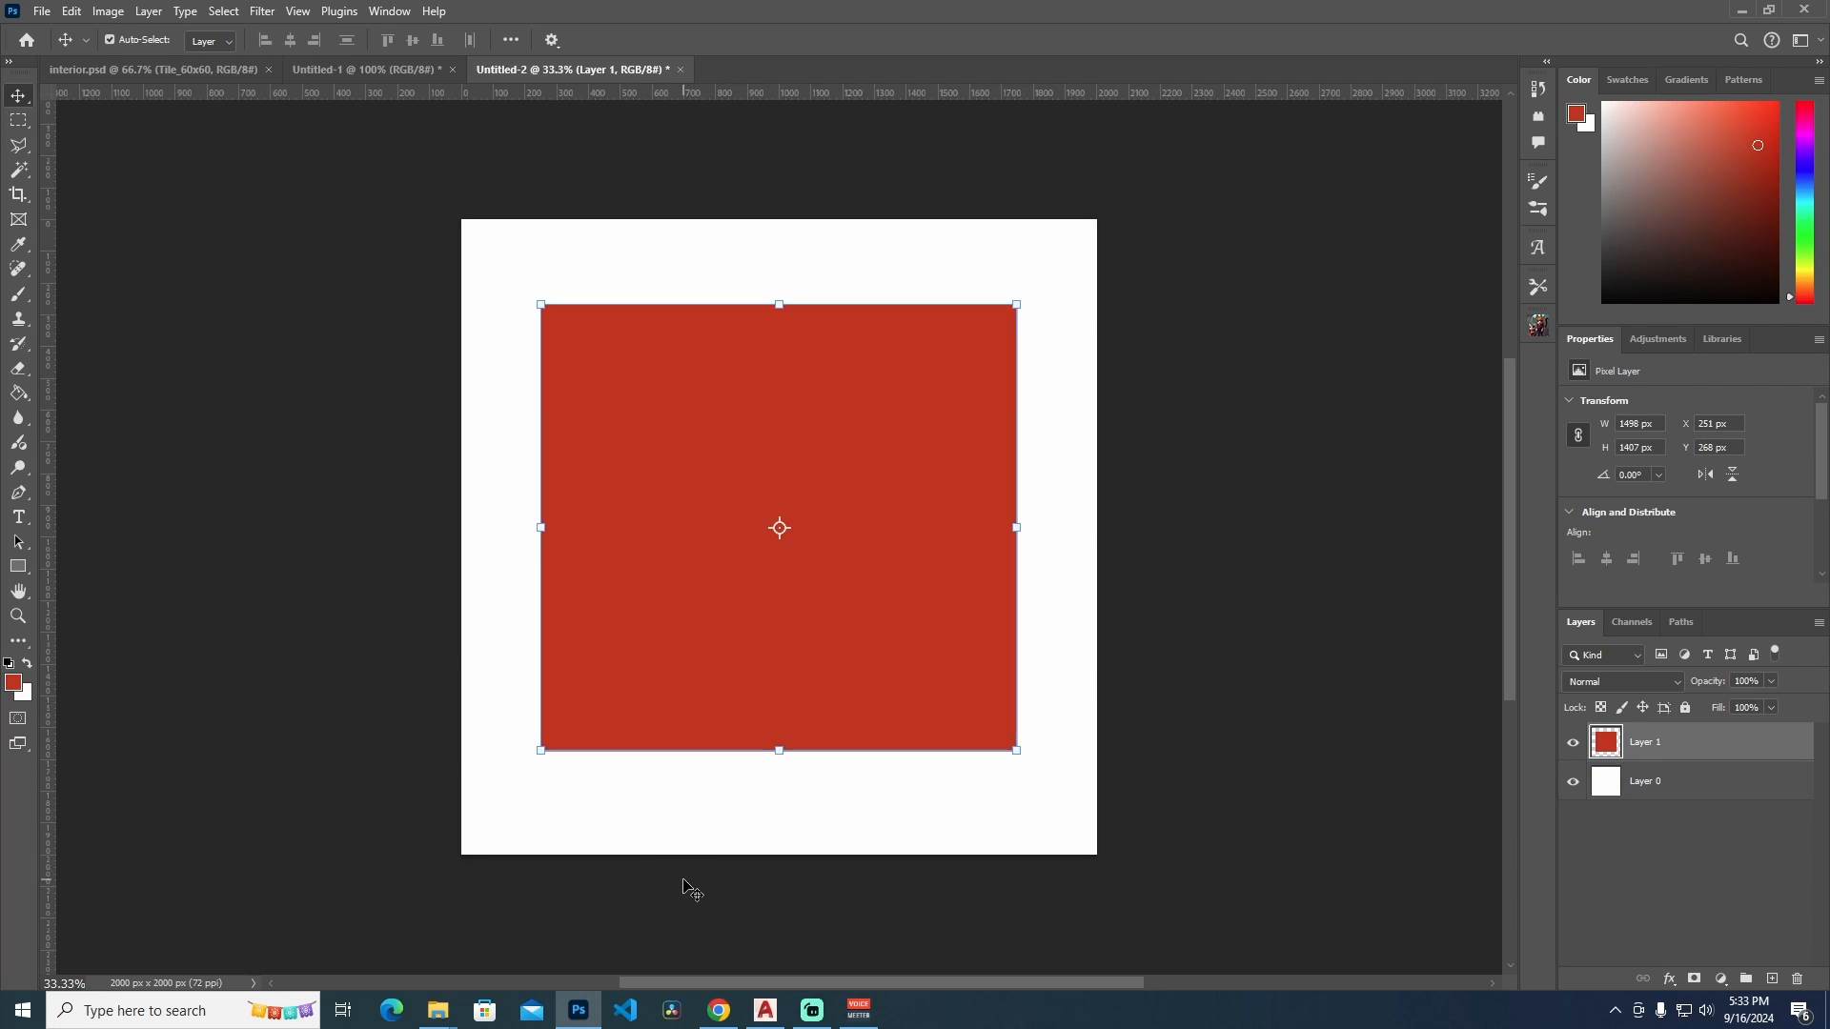
Switch to Chrome, search Google for "gray tile seamless texture" and show the image results
left_click(718, 1010)
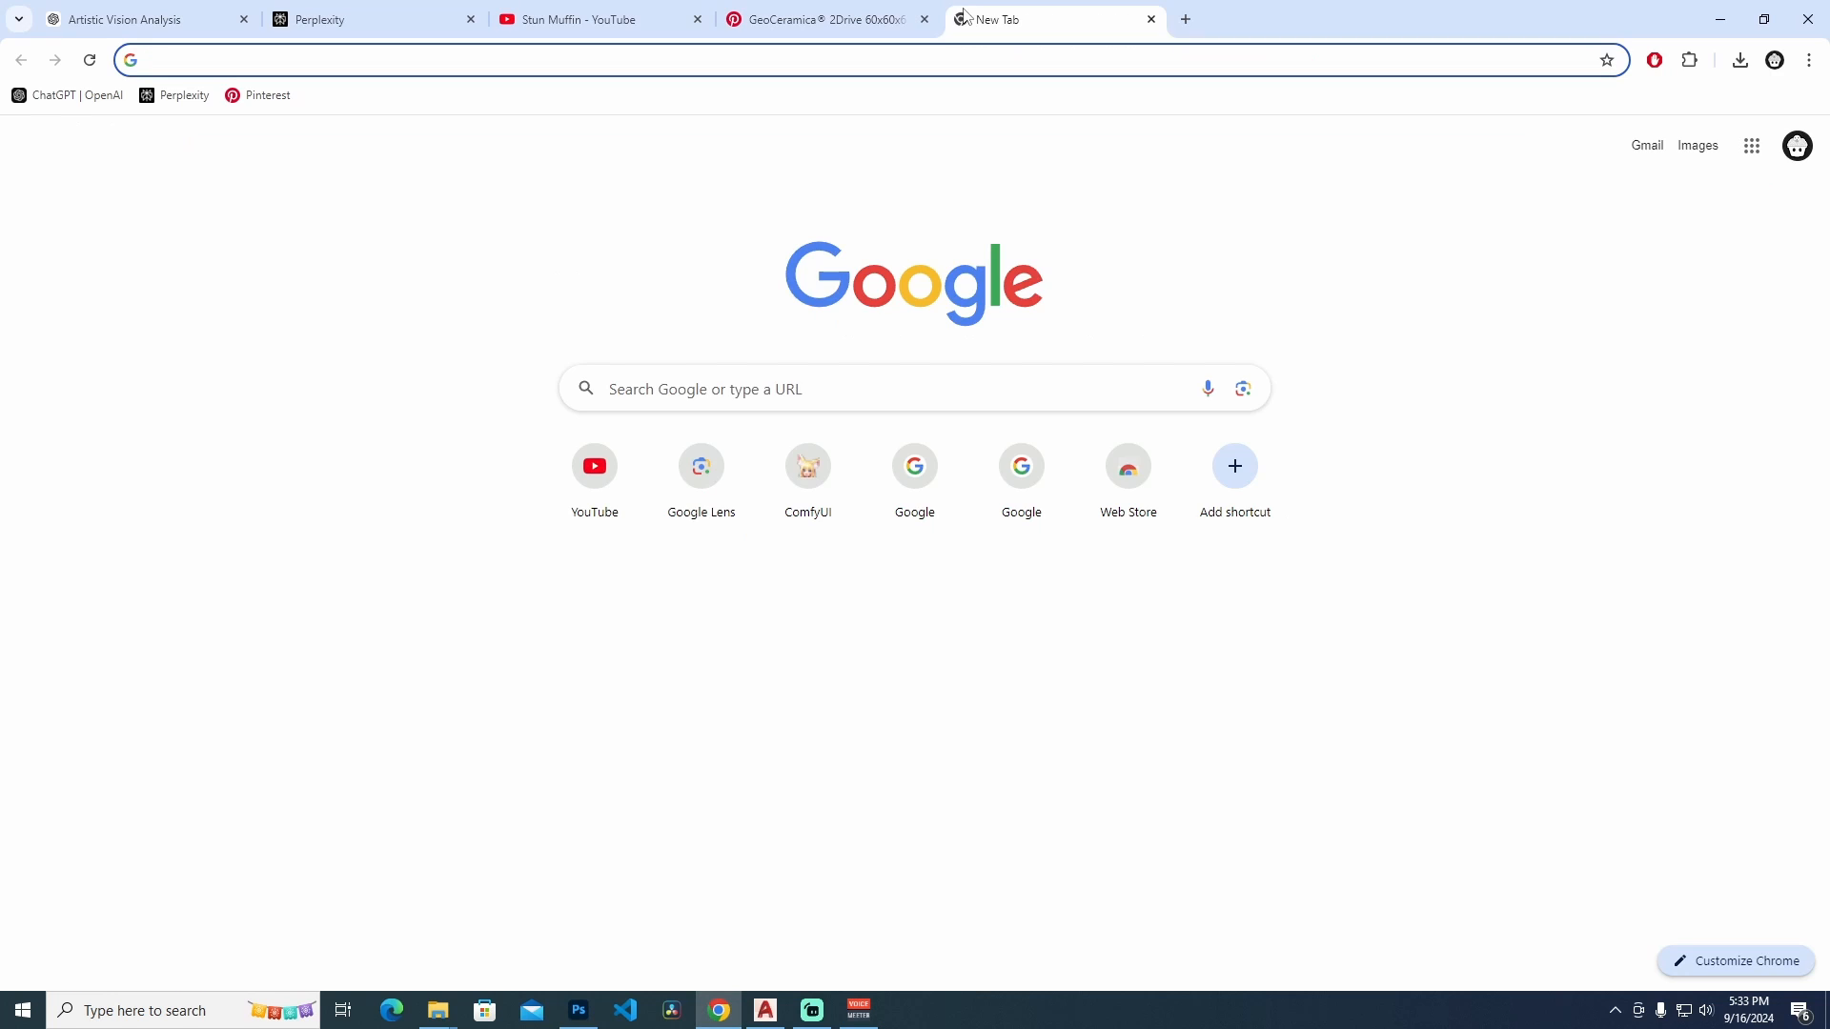
left_click(694, 386)
type("gray tile seamless")
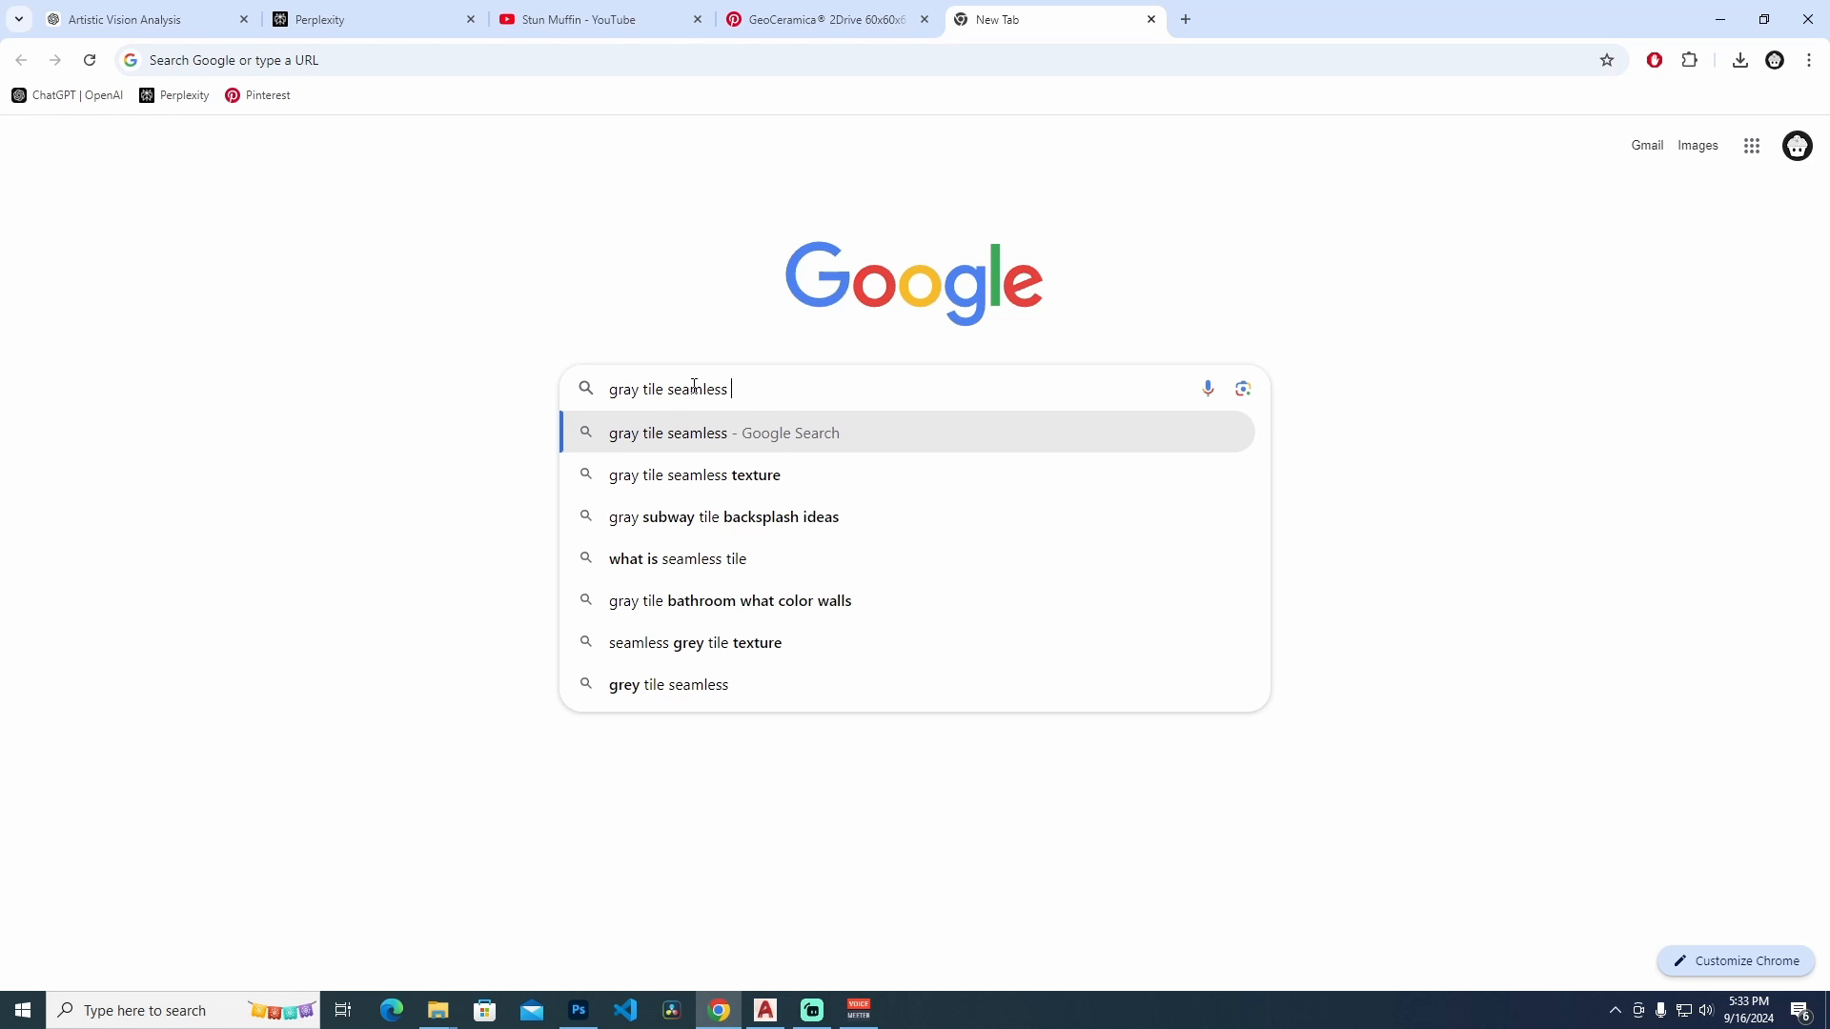
type("texture")
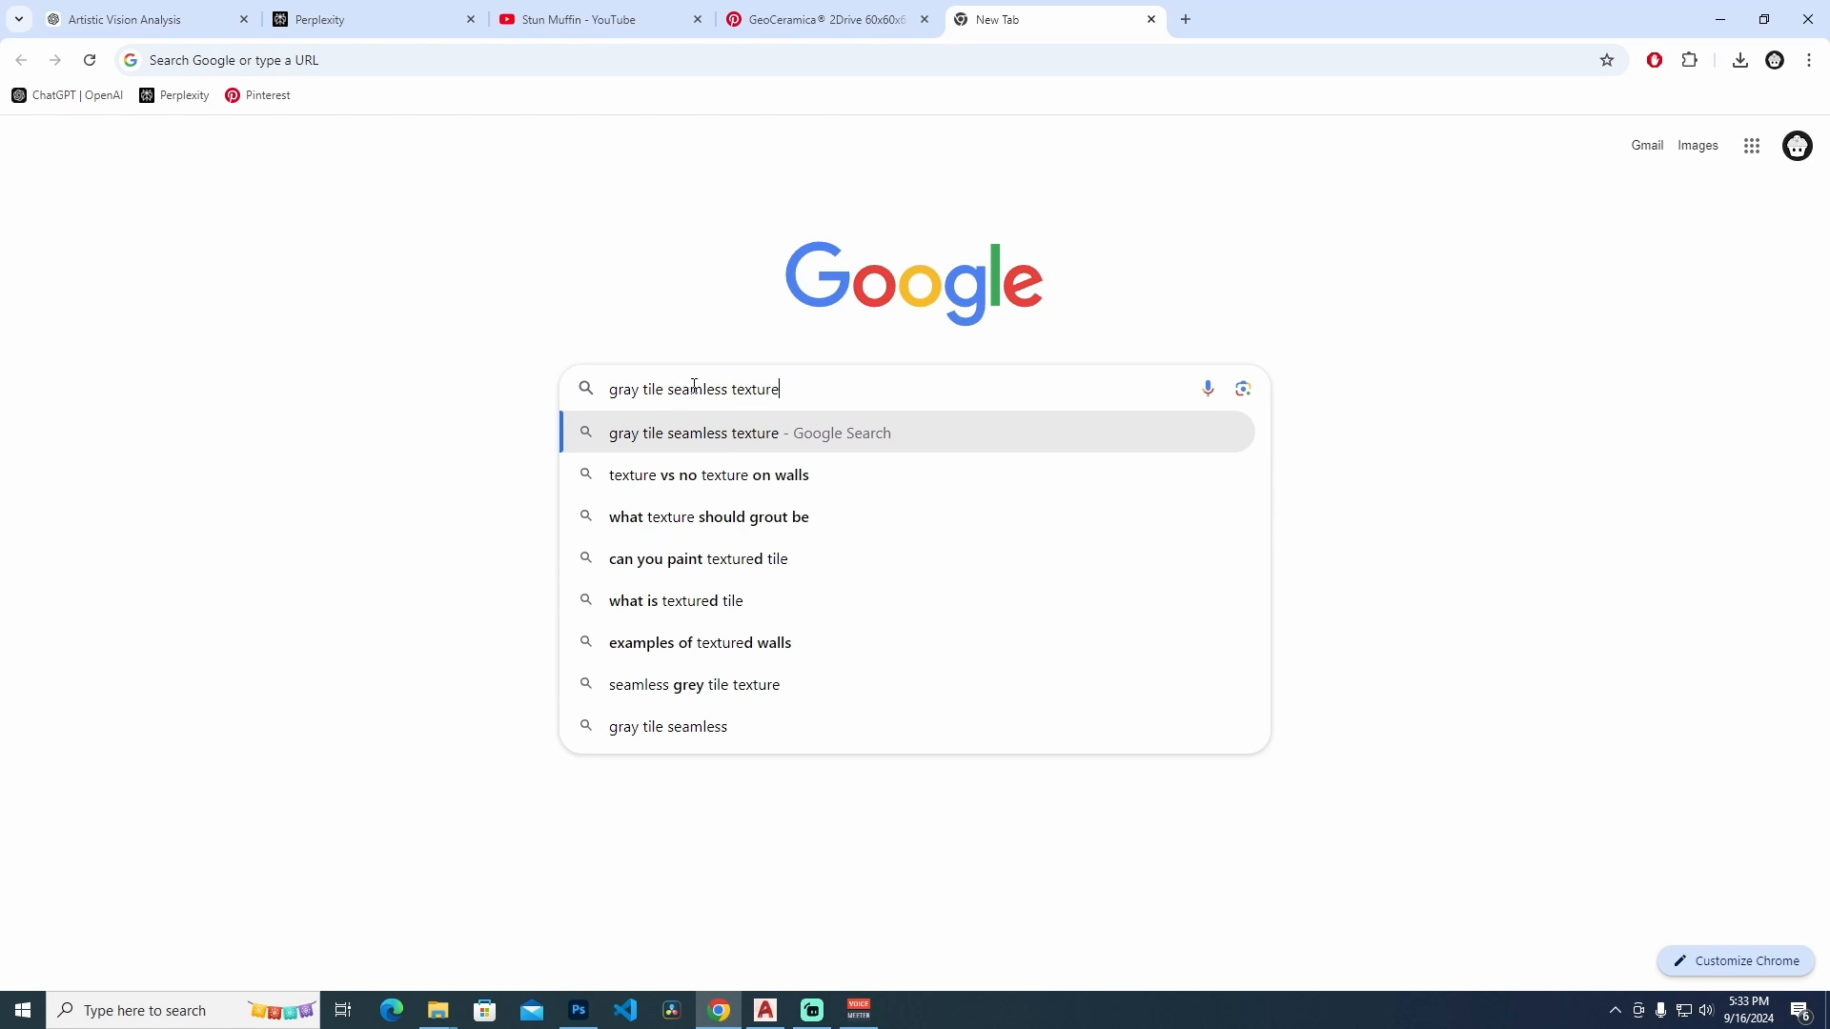
key("Return")
left_click(286, 209)
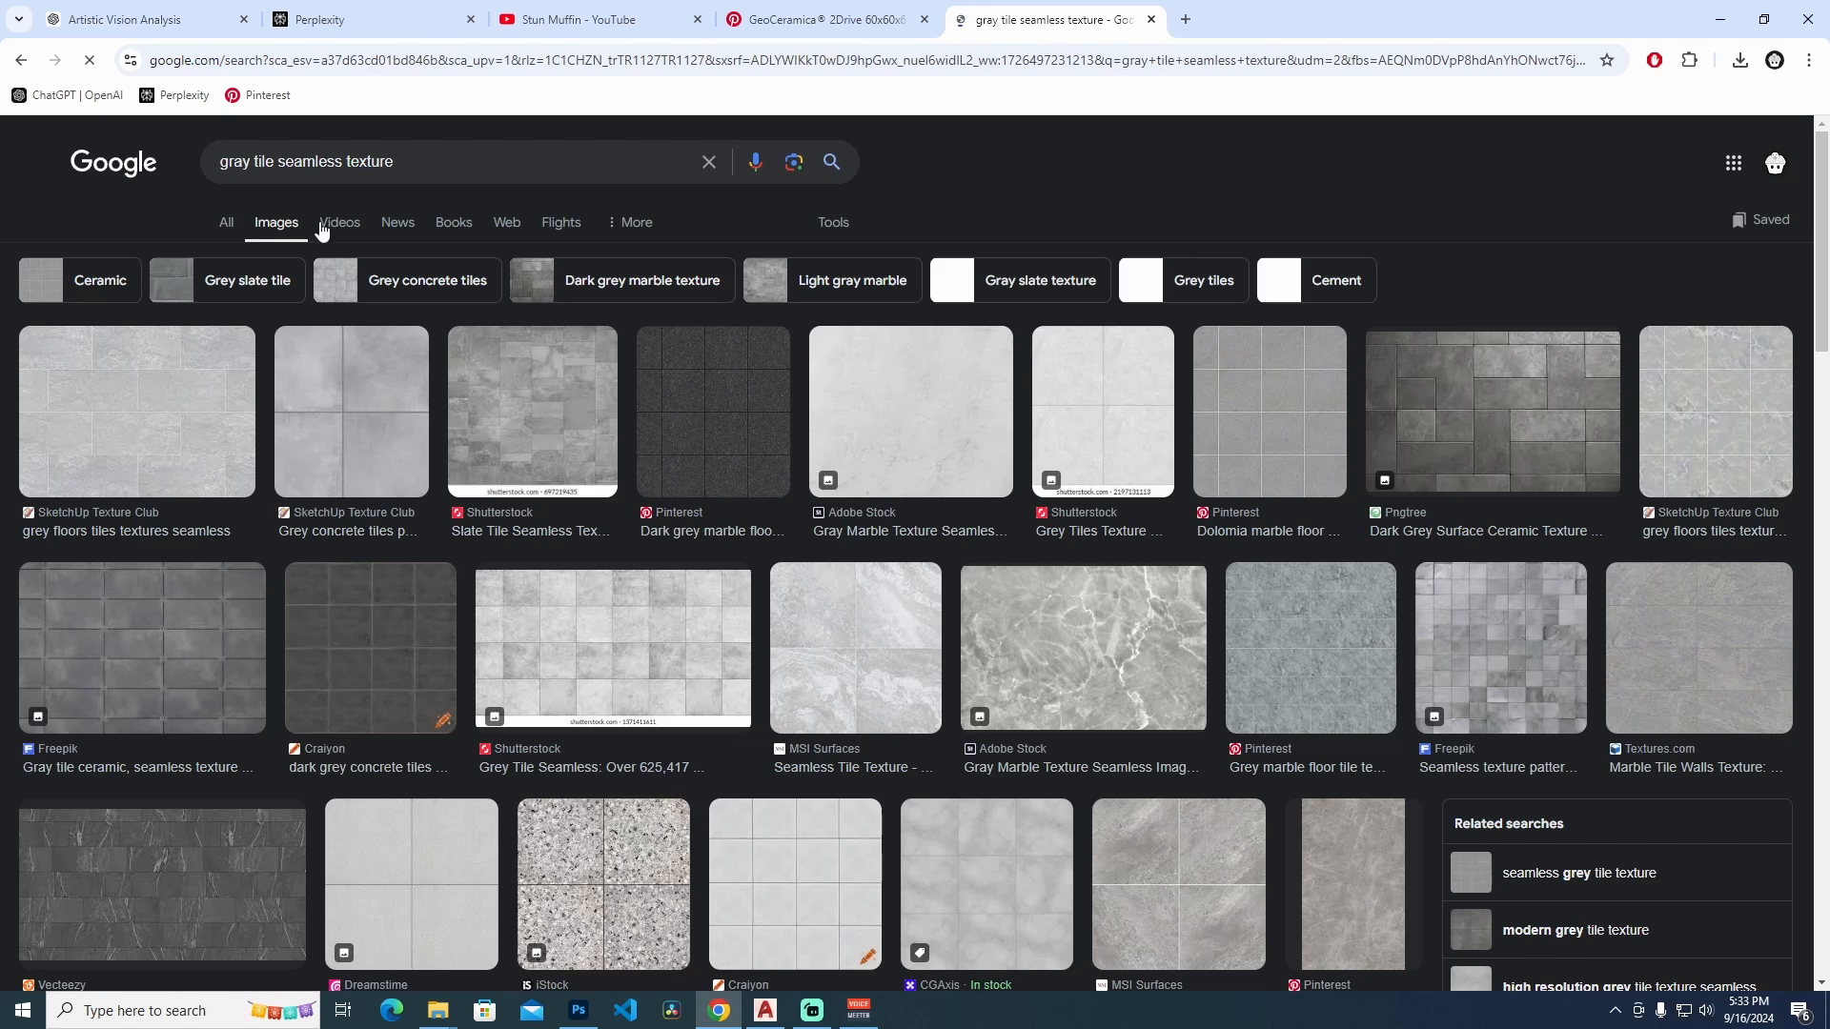
Preview the MSI Surfaces tile image, close it, and filter the image results to large sizes
left_click(855, 648)
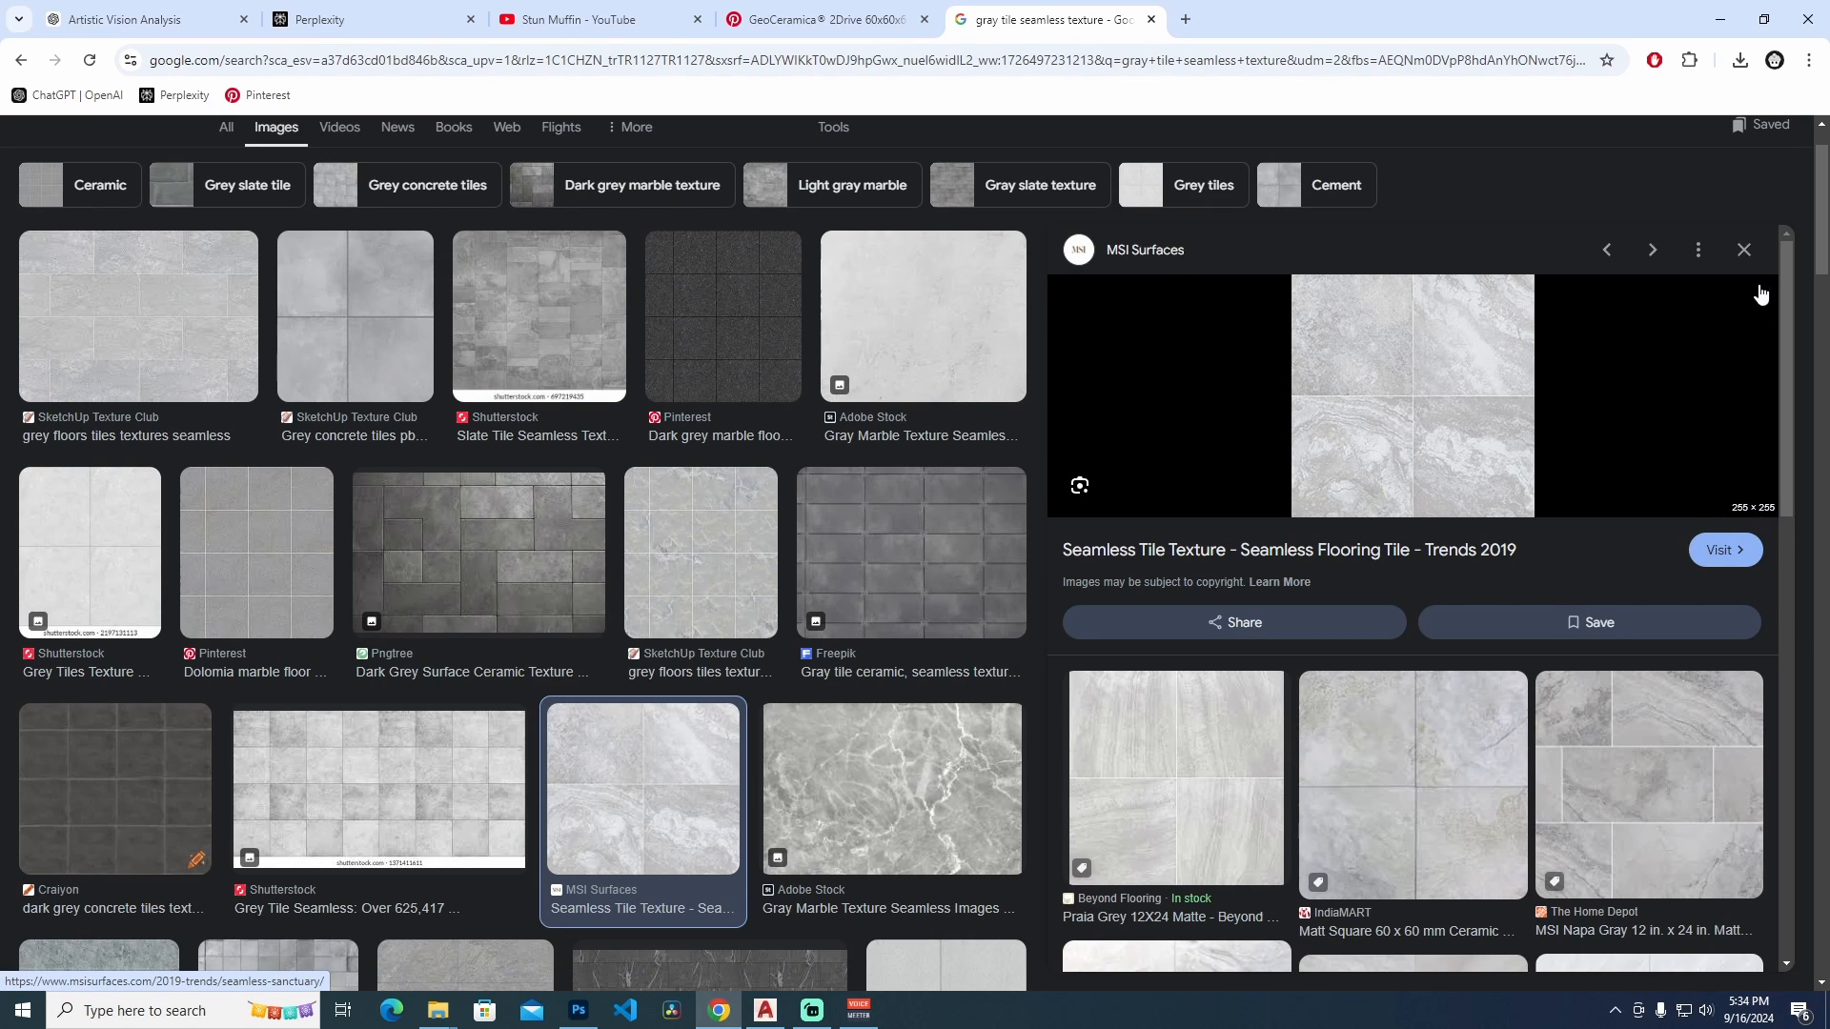
left_click(1744, 249)
scroll(900, 615, "down", 1)
scroll(901, 615, "up", 2)
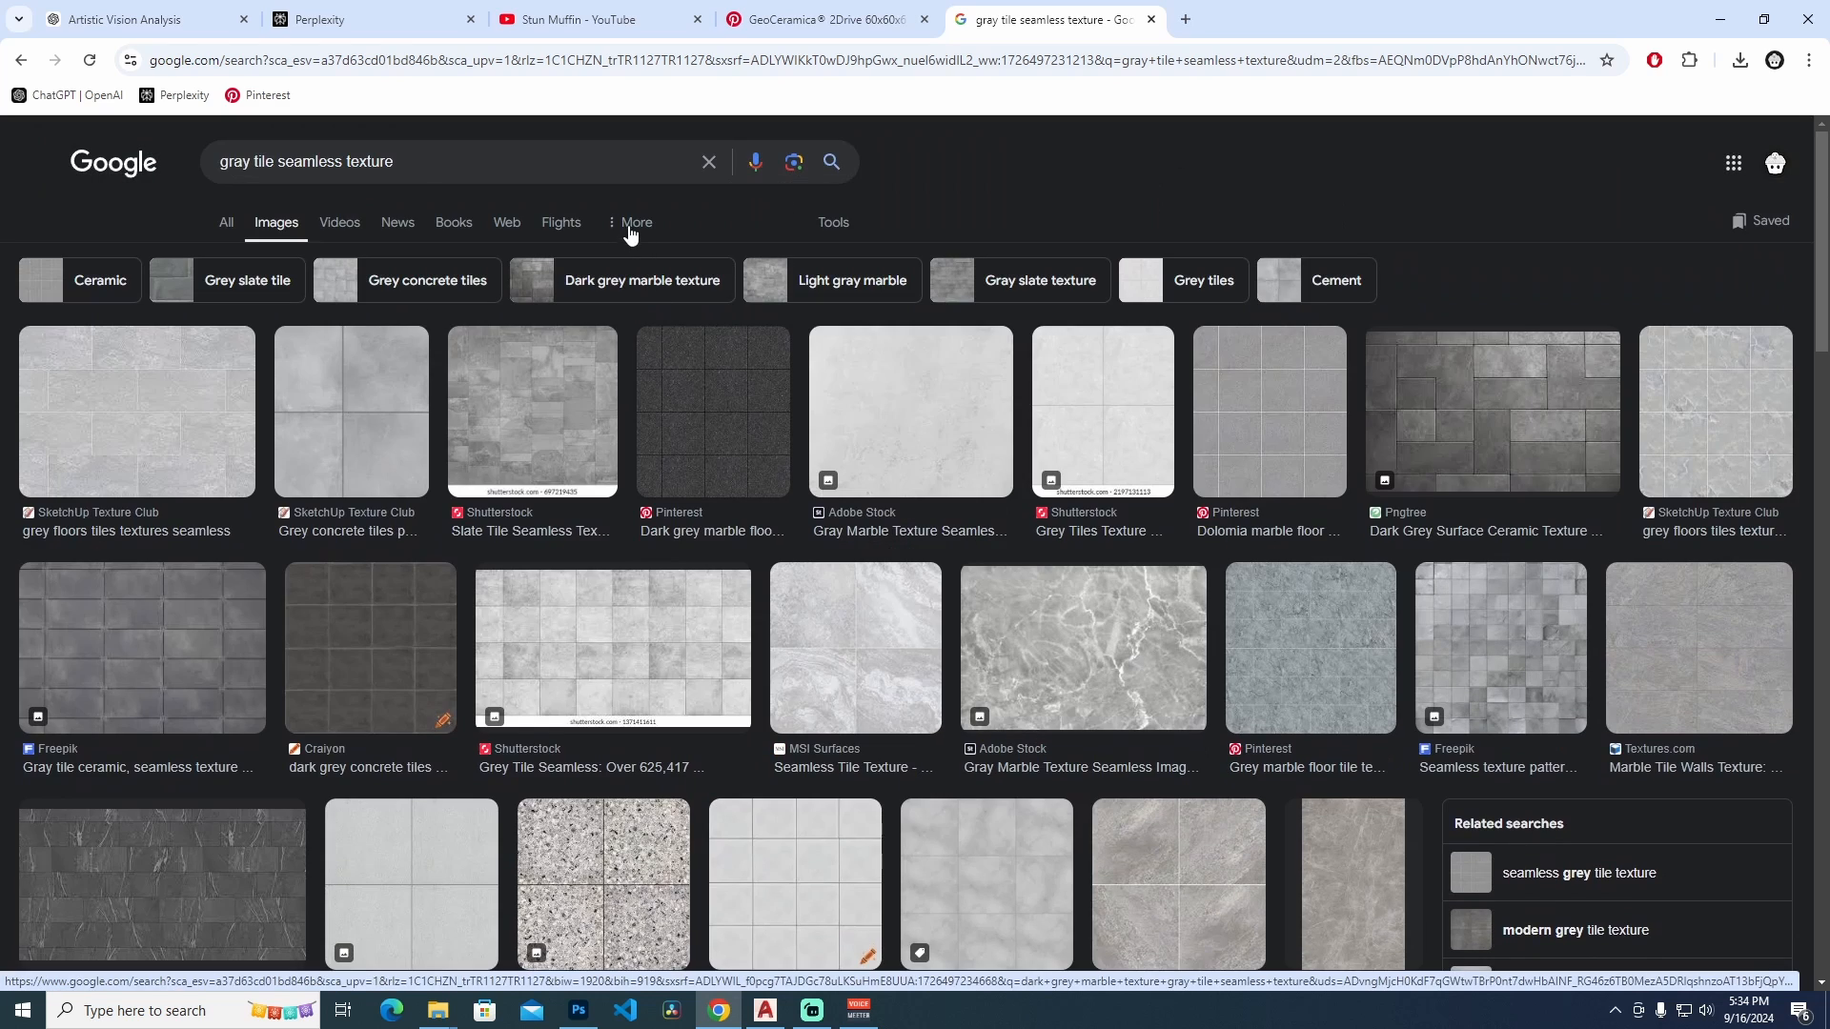
left_click(844, 224)
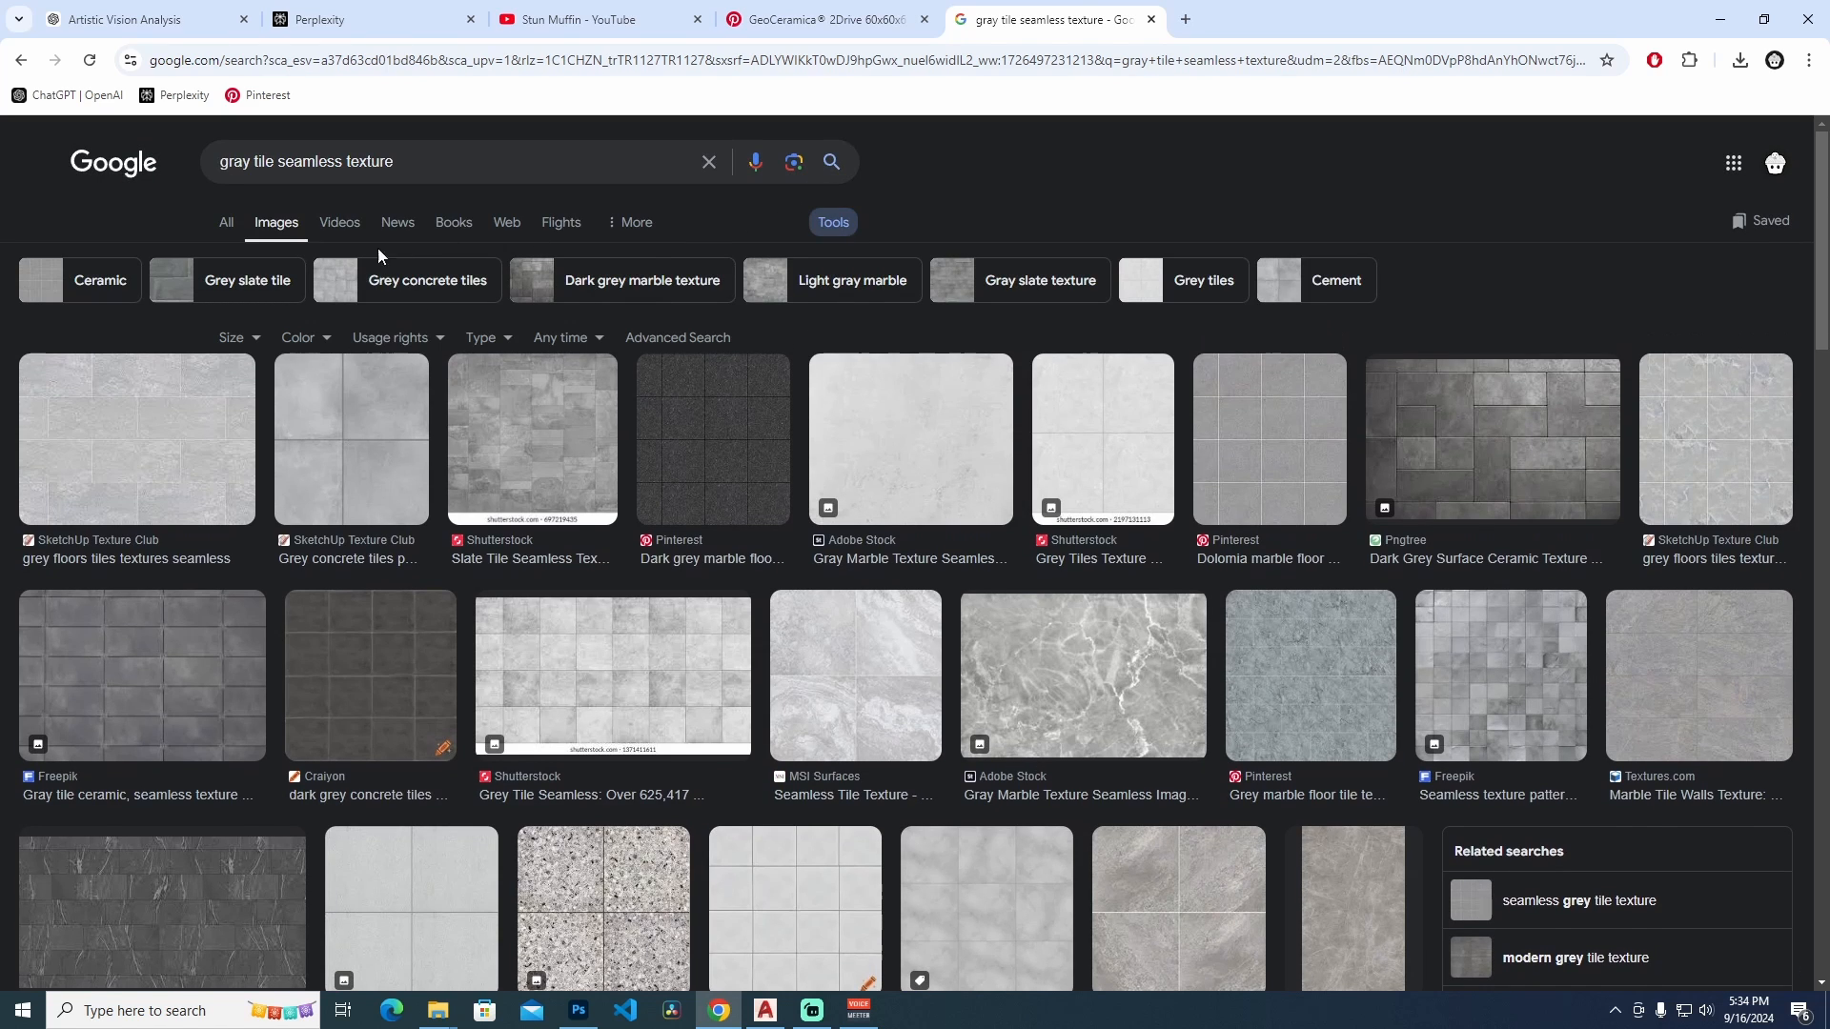
left_click(238, 338)
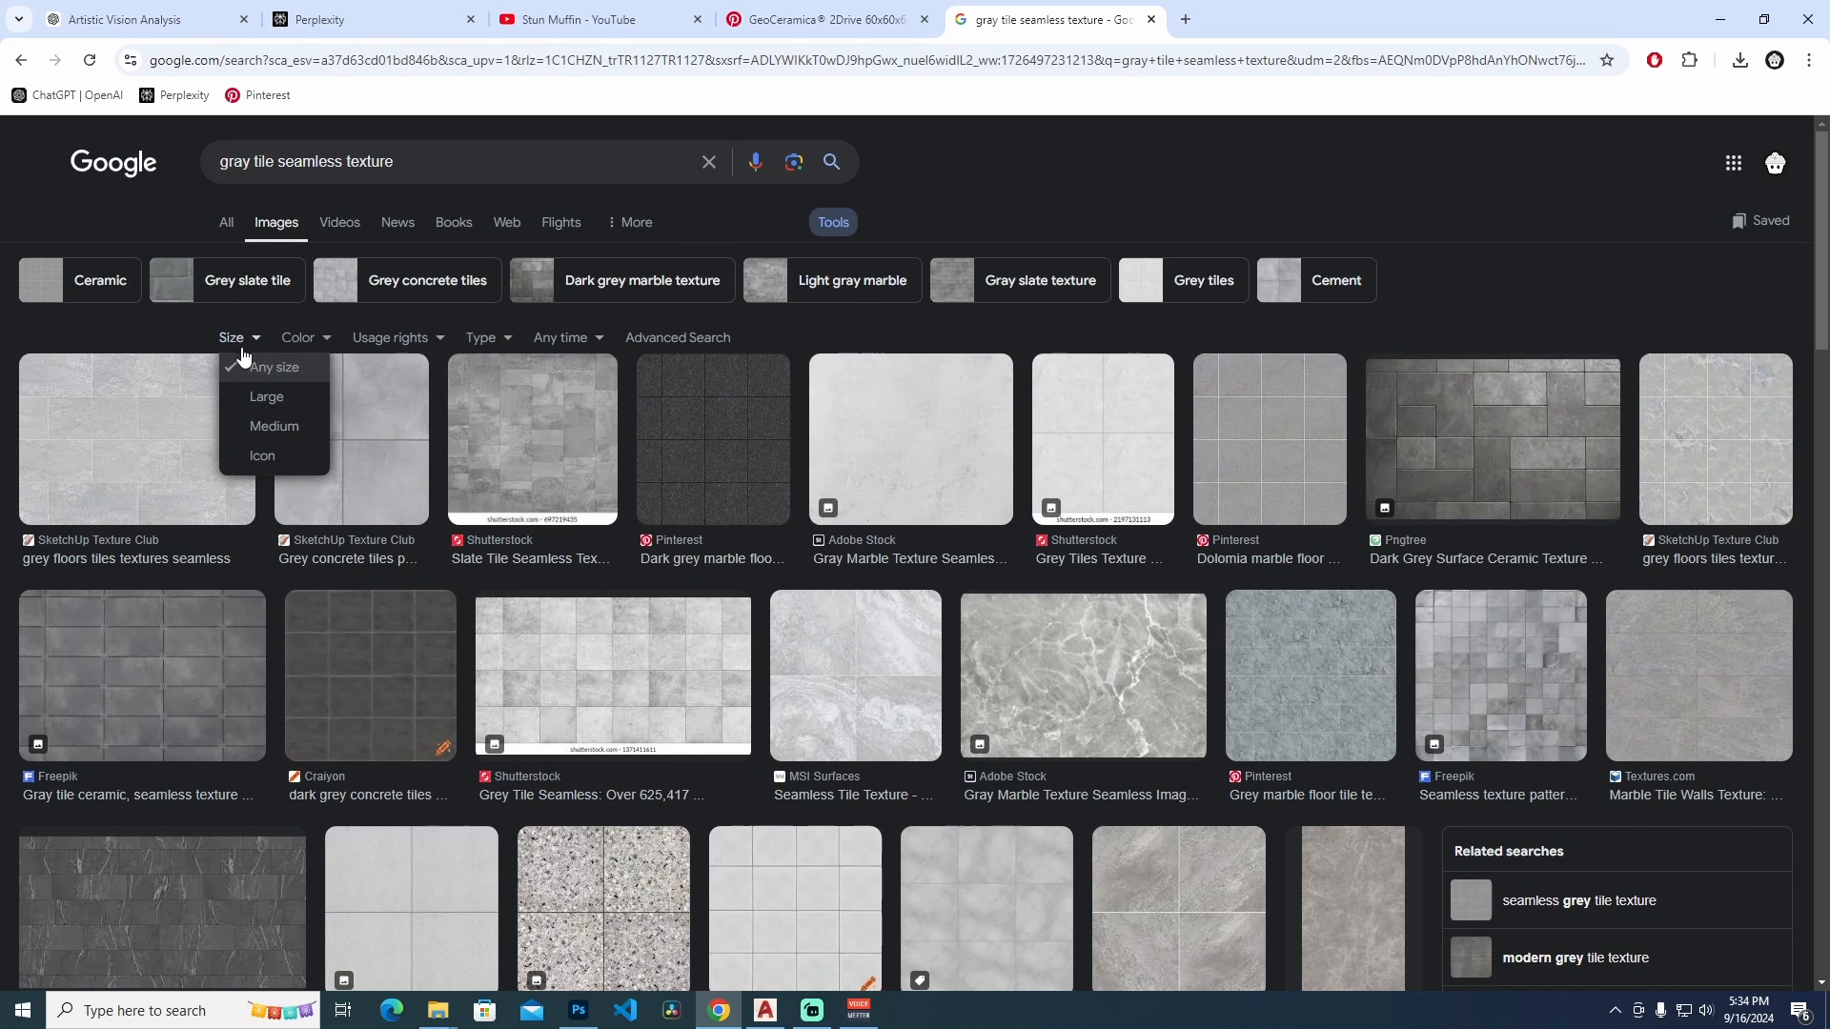
left_click(286, 398)
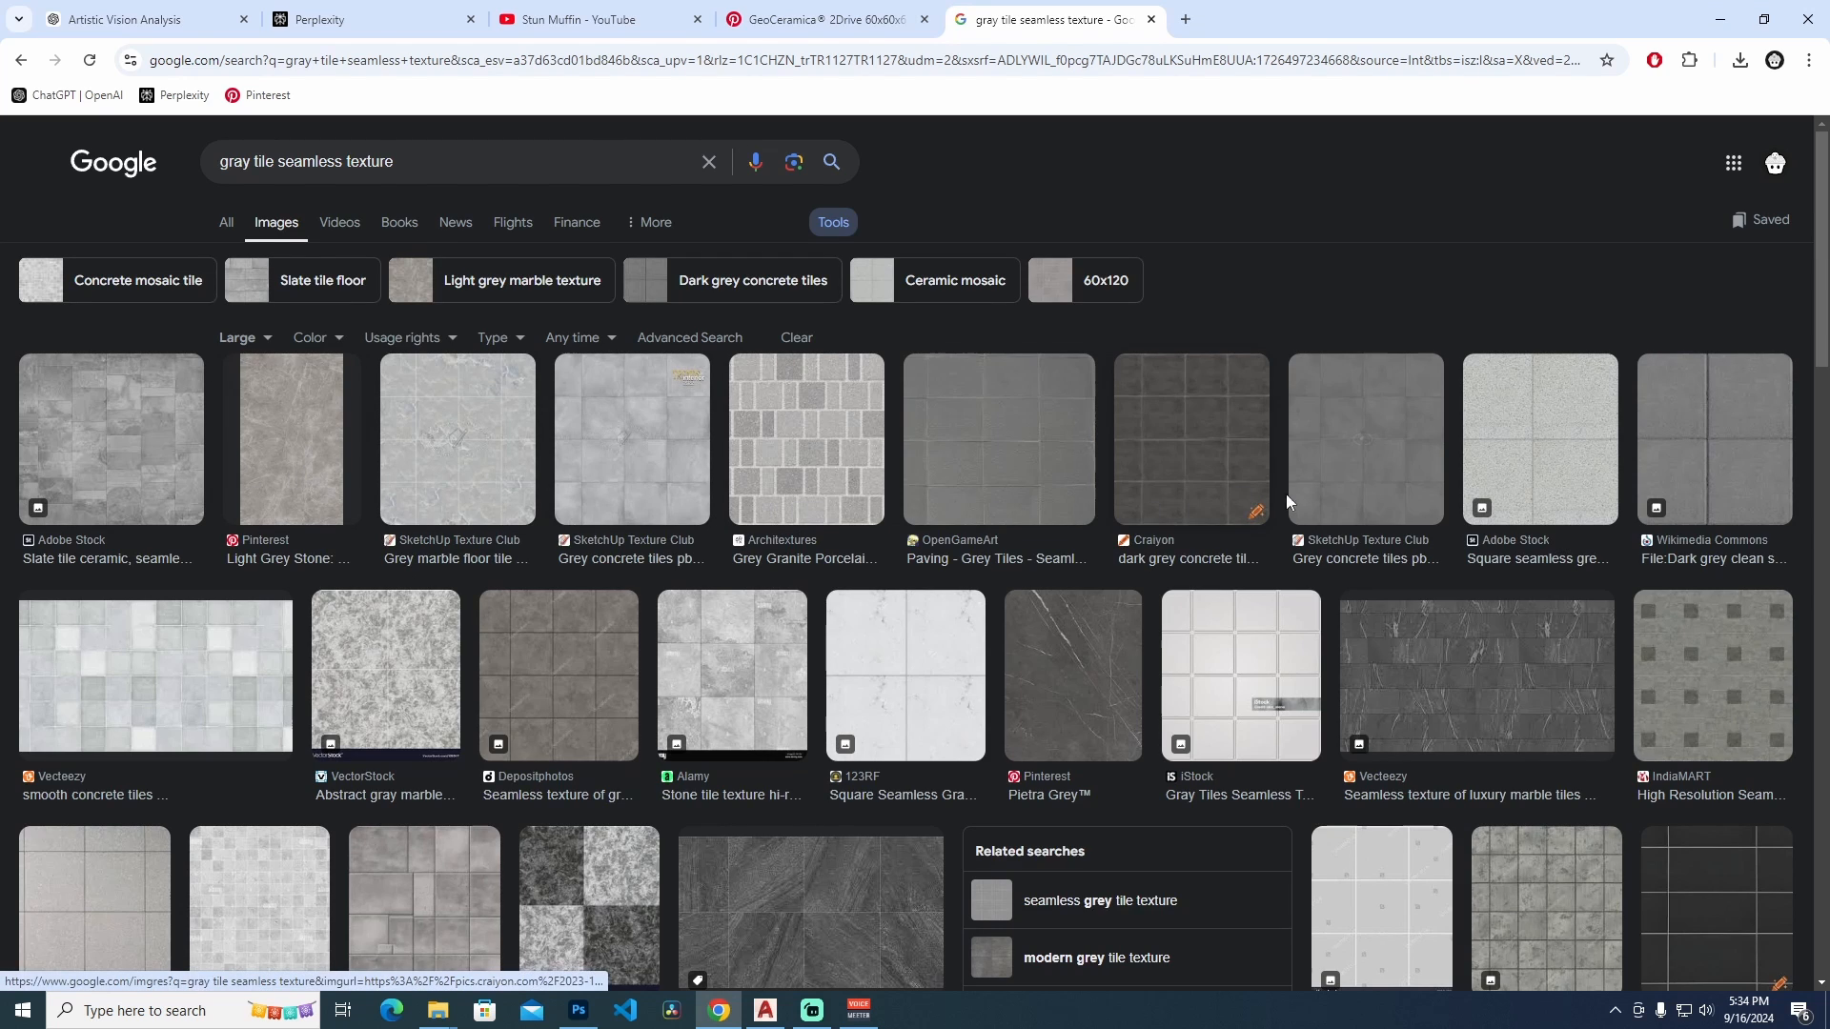
Open the Wikimedia Commons dark grey square floor paving texture at full size in its own tab and copy the image
left_click(1706, 462)
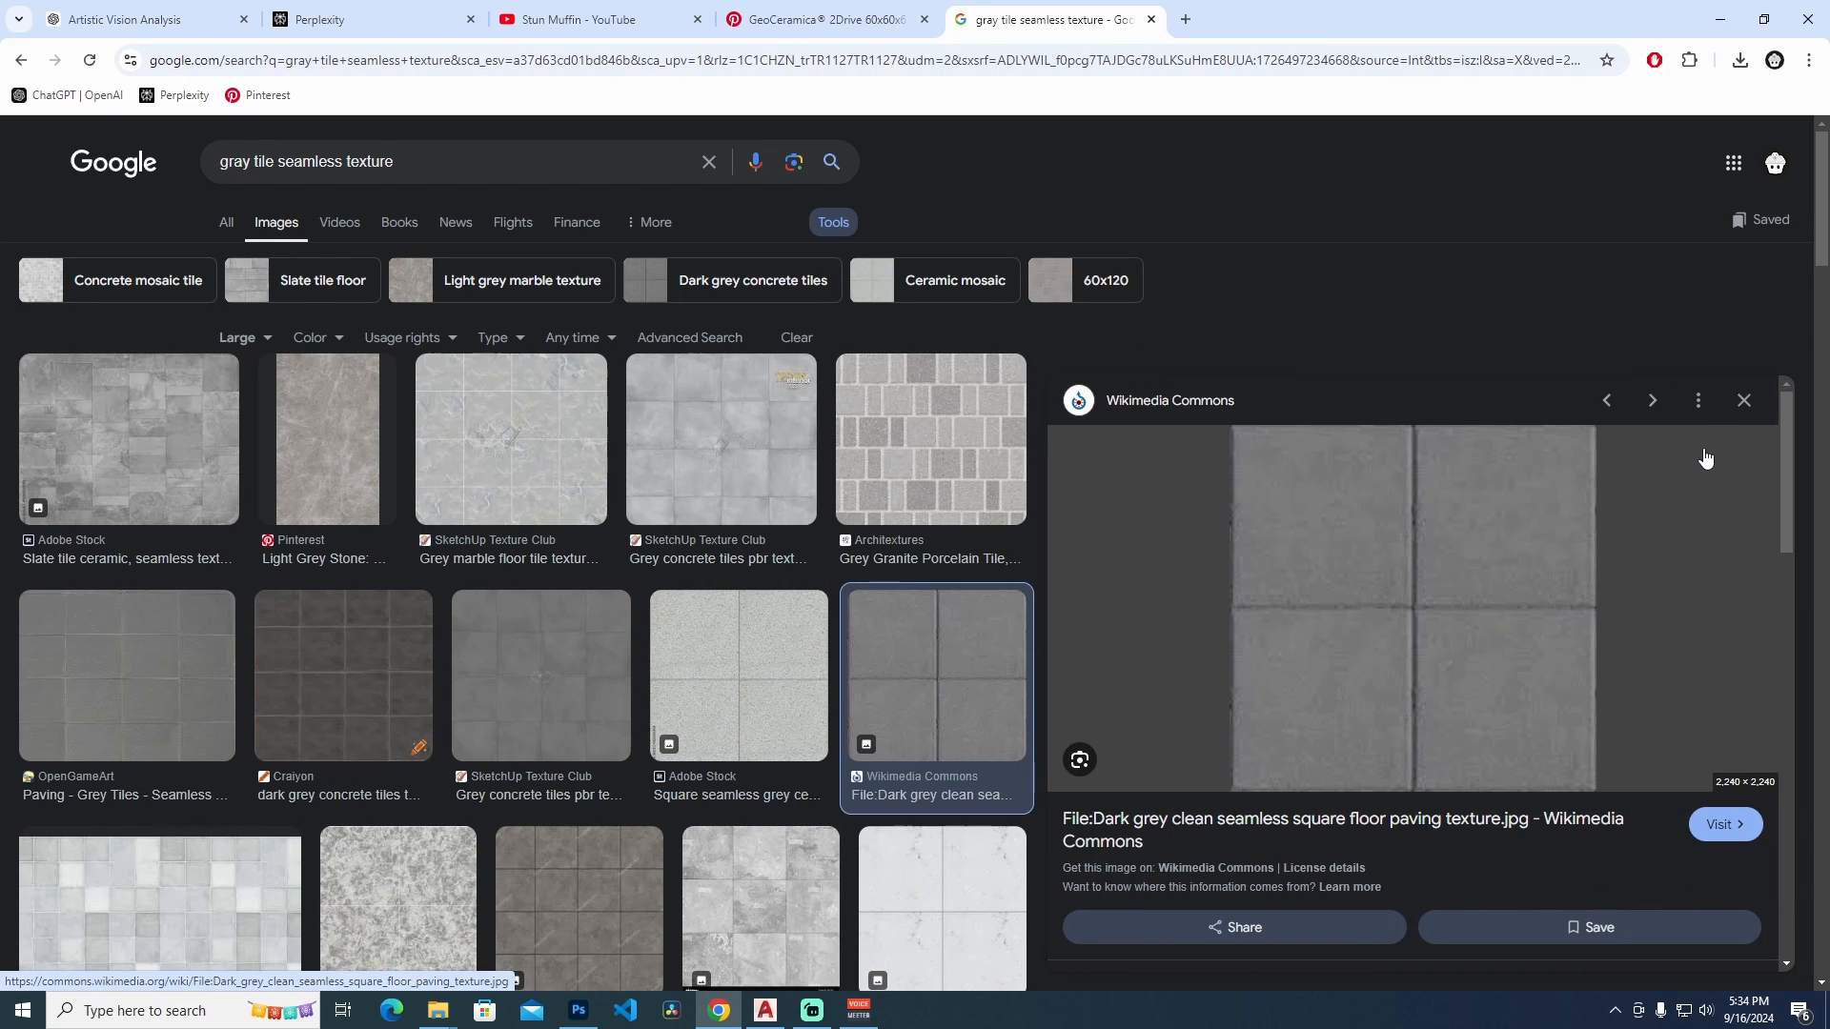
right_click(1471, 614)
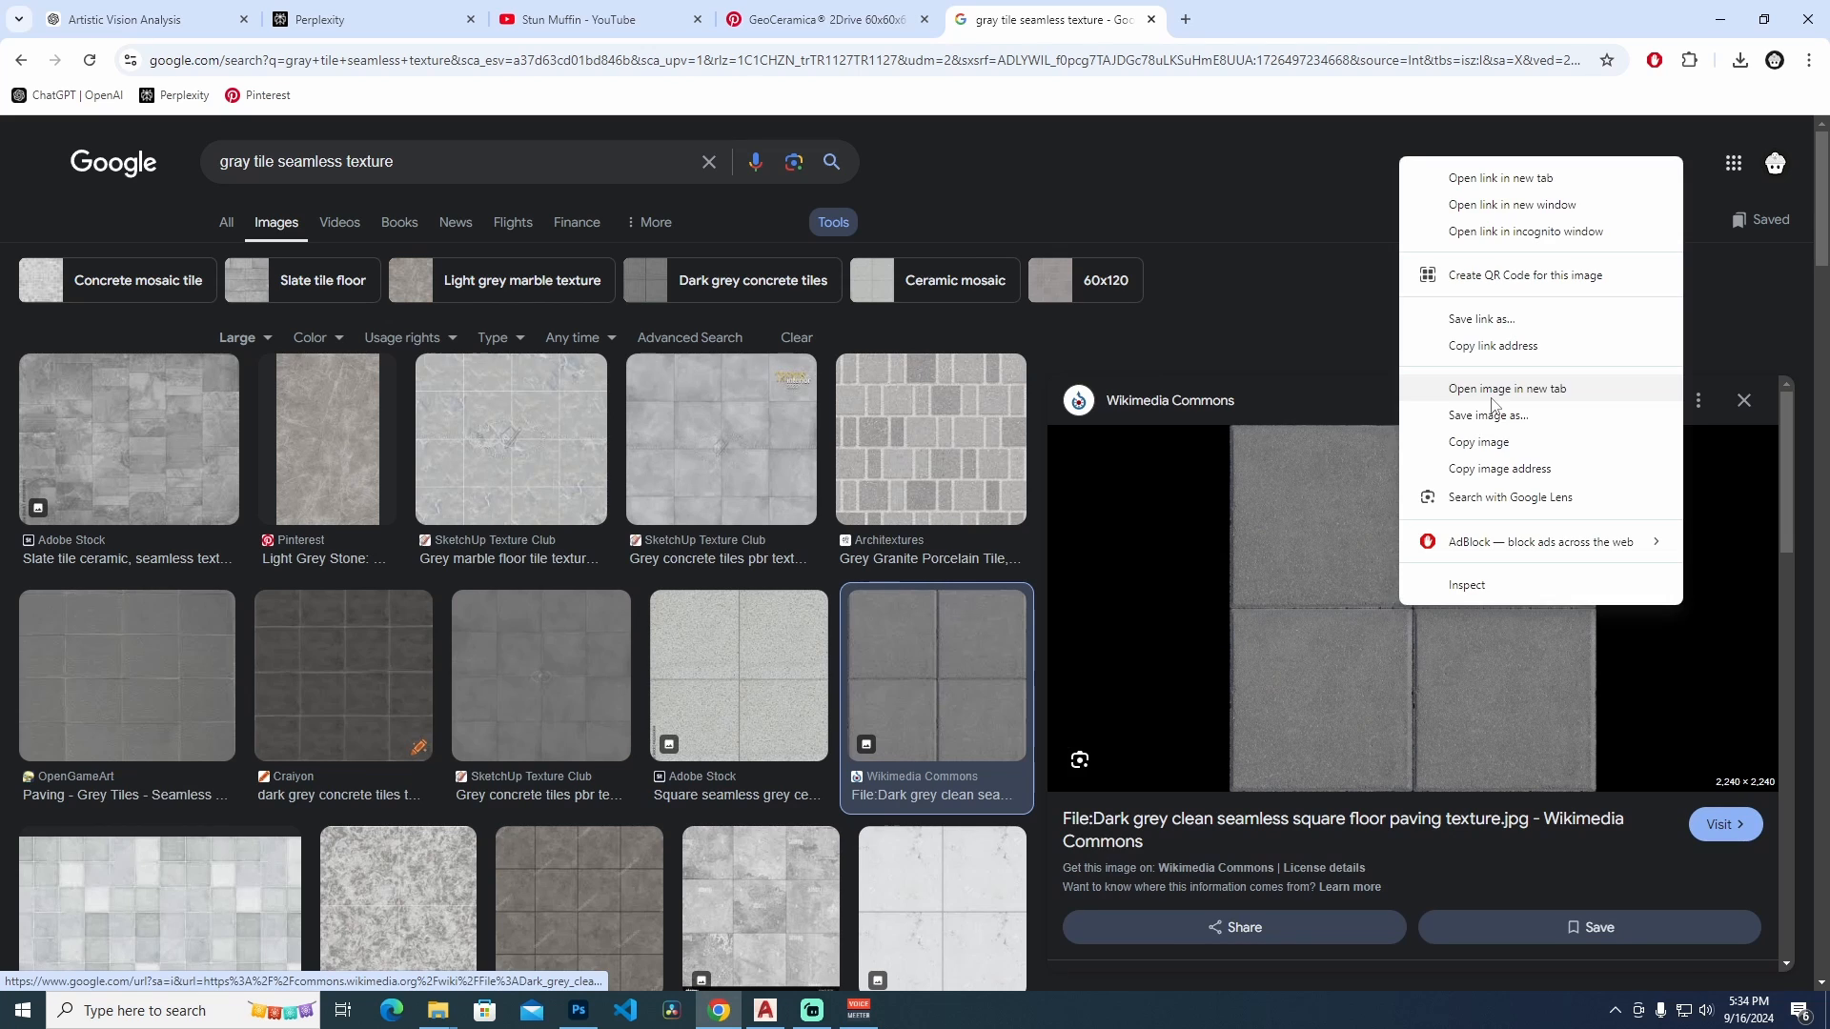
left_click(1502, 382)
left_click(1277, 19)
right_click(958, 583)
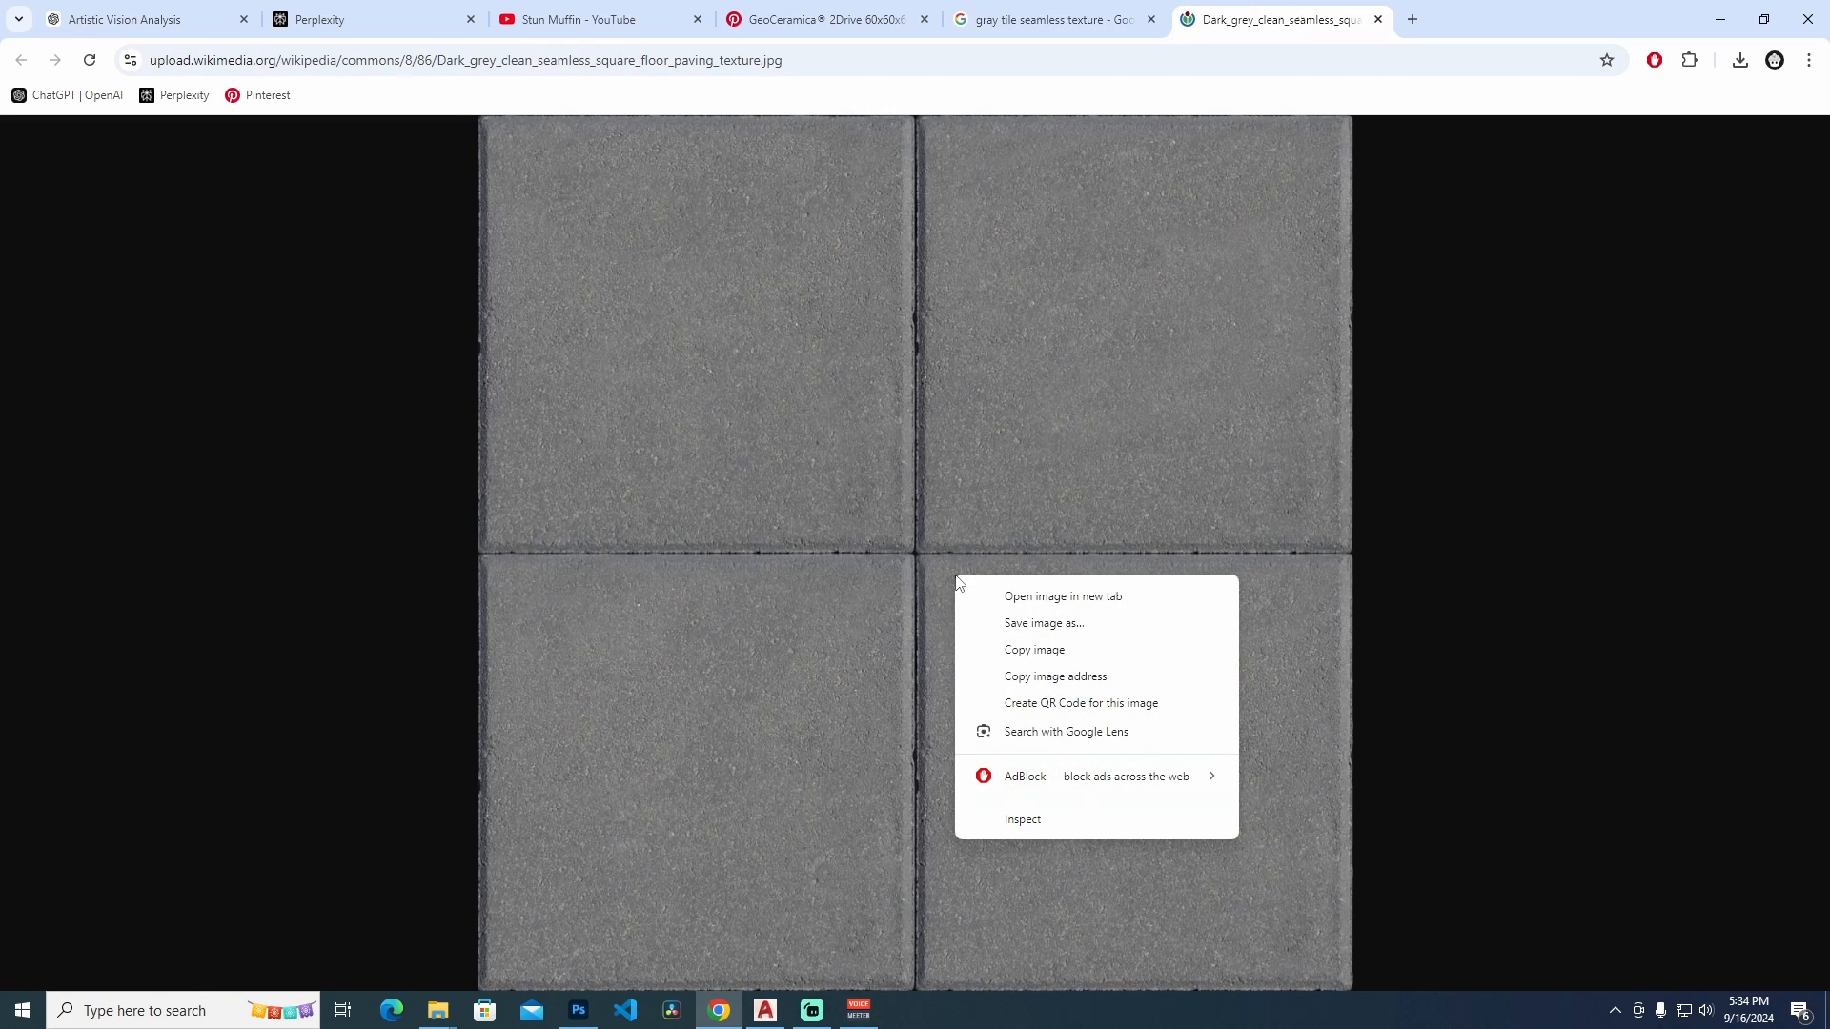
left_click(1037, 650)
Switch back to Photoshop, create a 2240 x 2240 px document at 72 pixels/inch, and paste the copied paving texture into it
mouse_move(579, 1010)
left_click(564, 933)
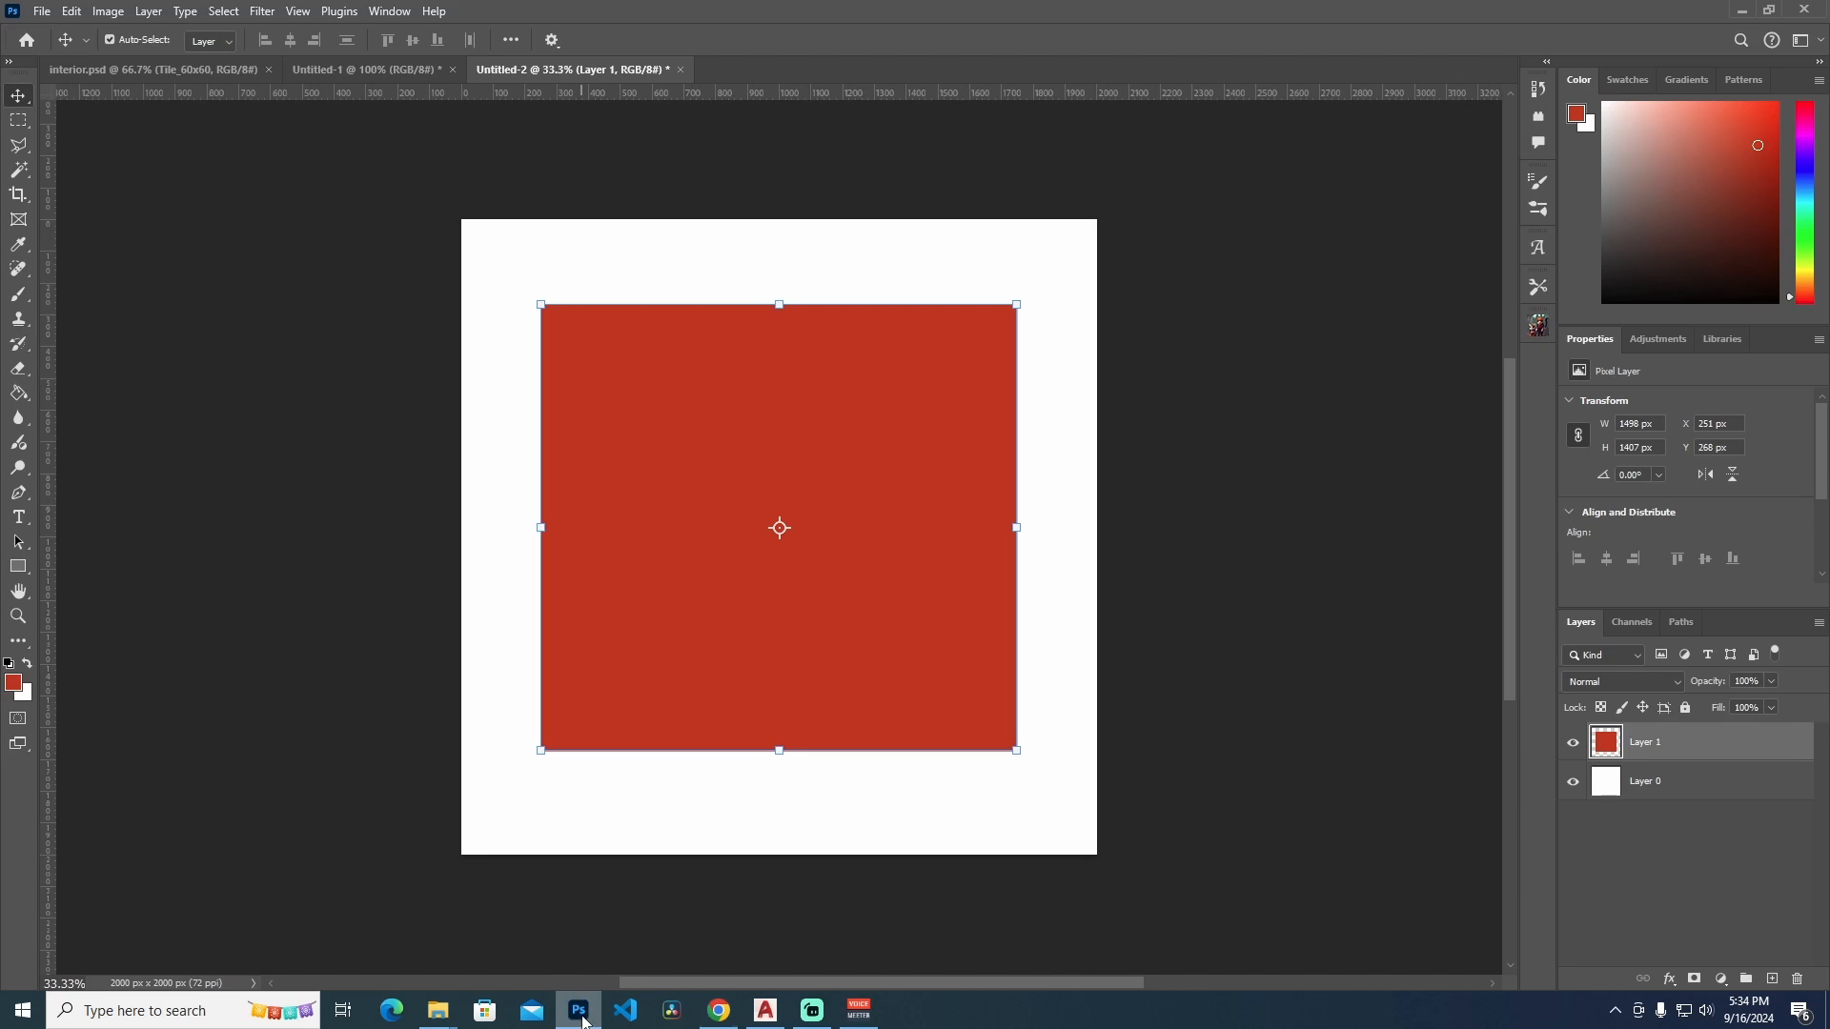
left_click(42, 10)
left_click(59, 32)
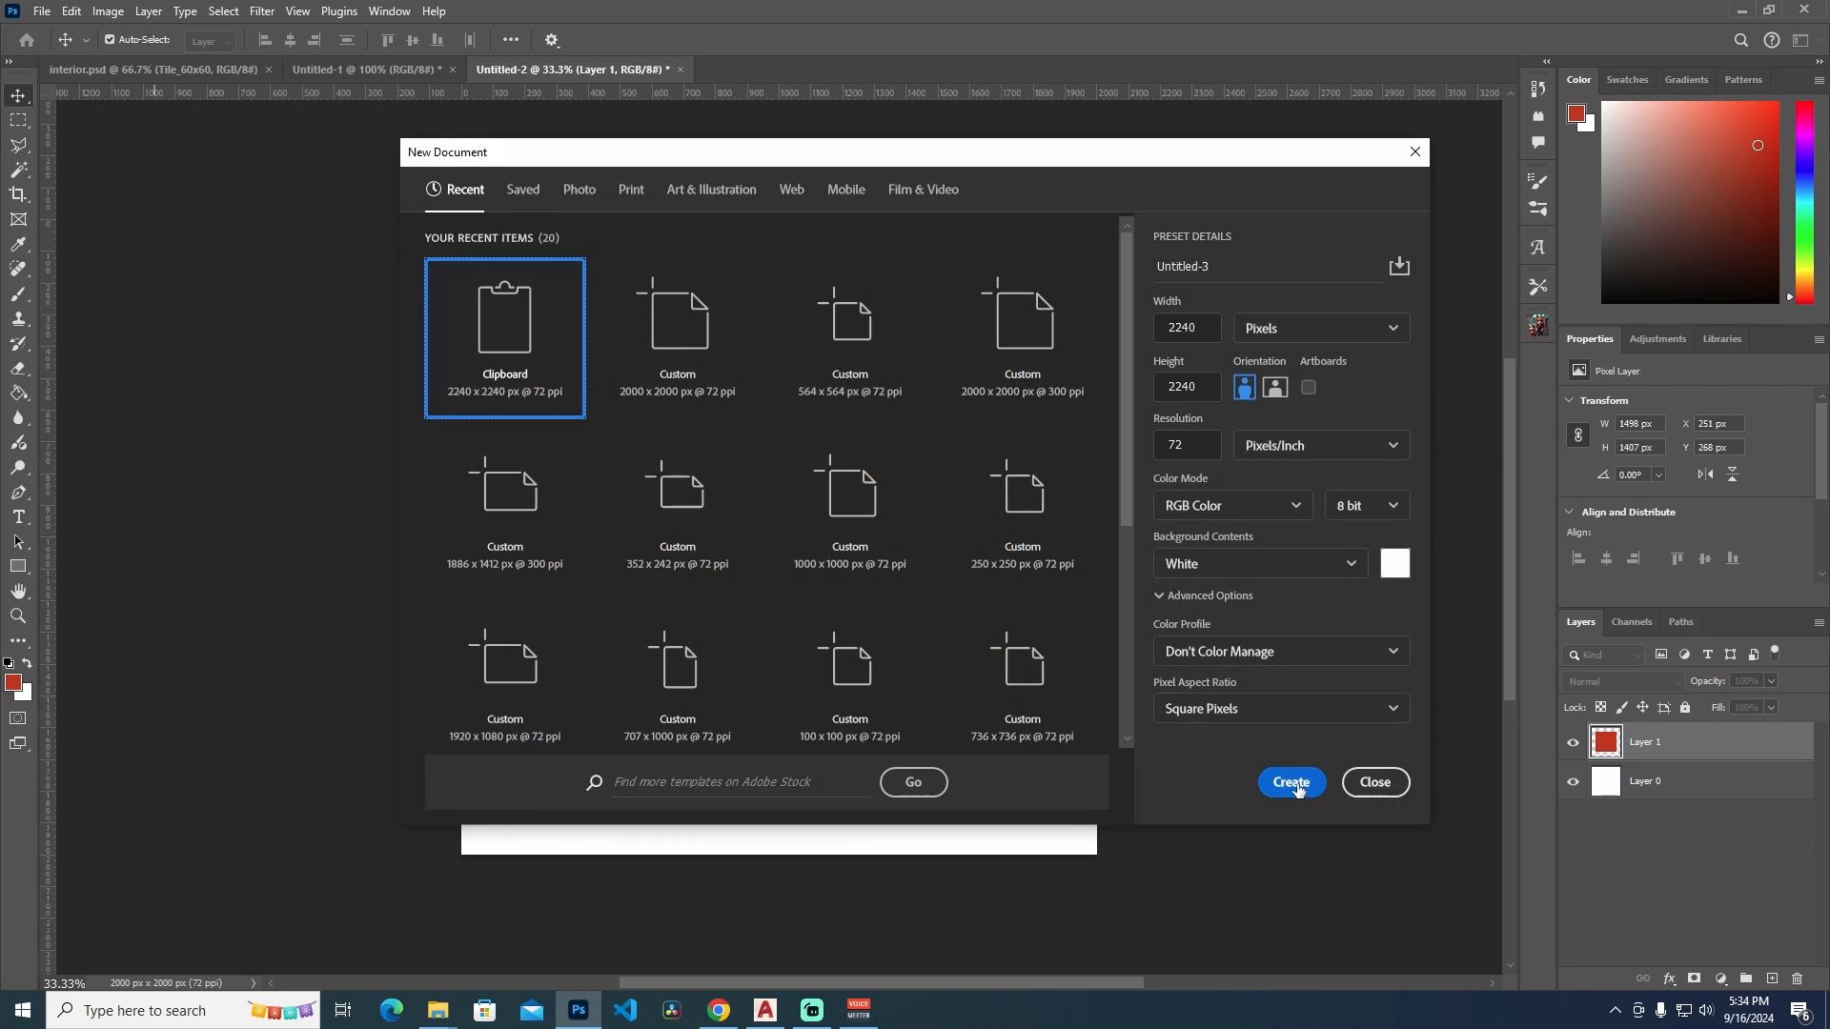
left_click(1287, 774)
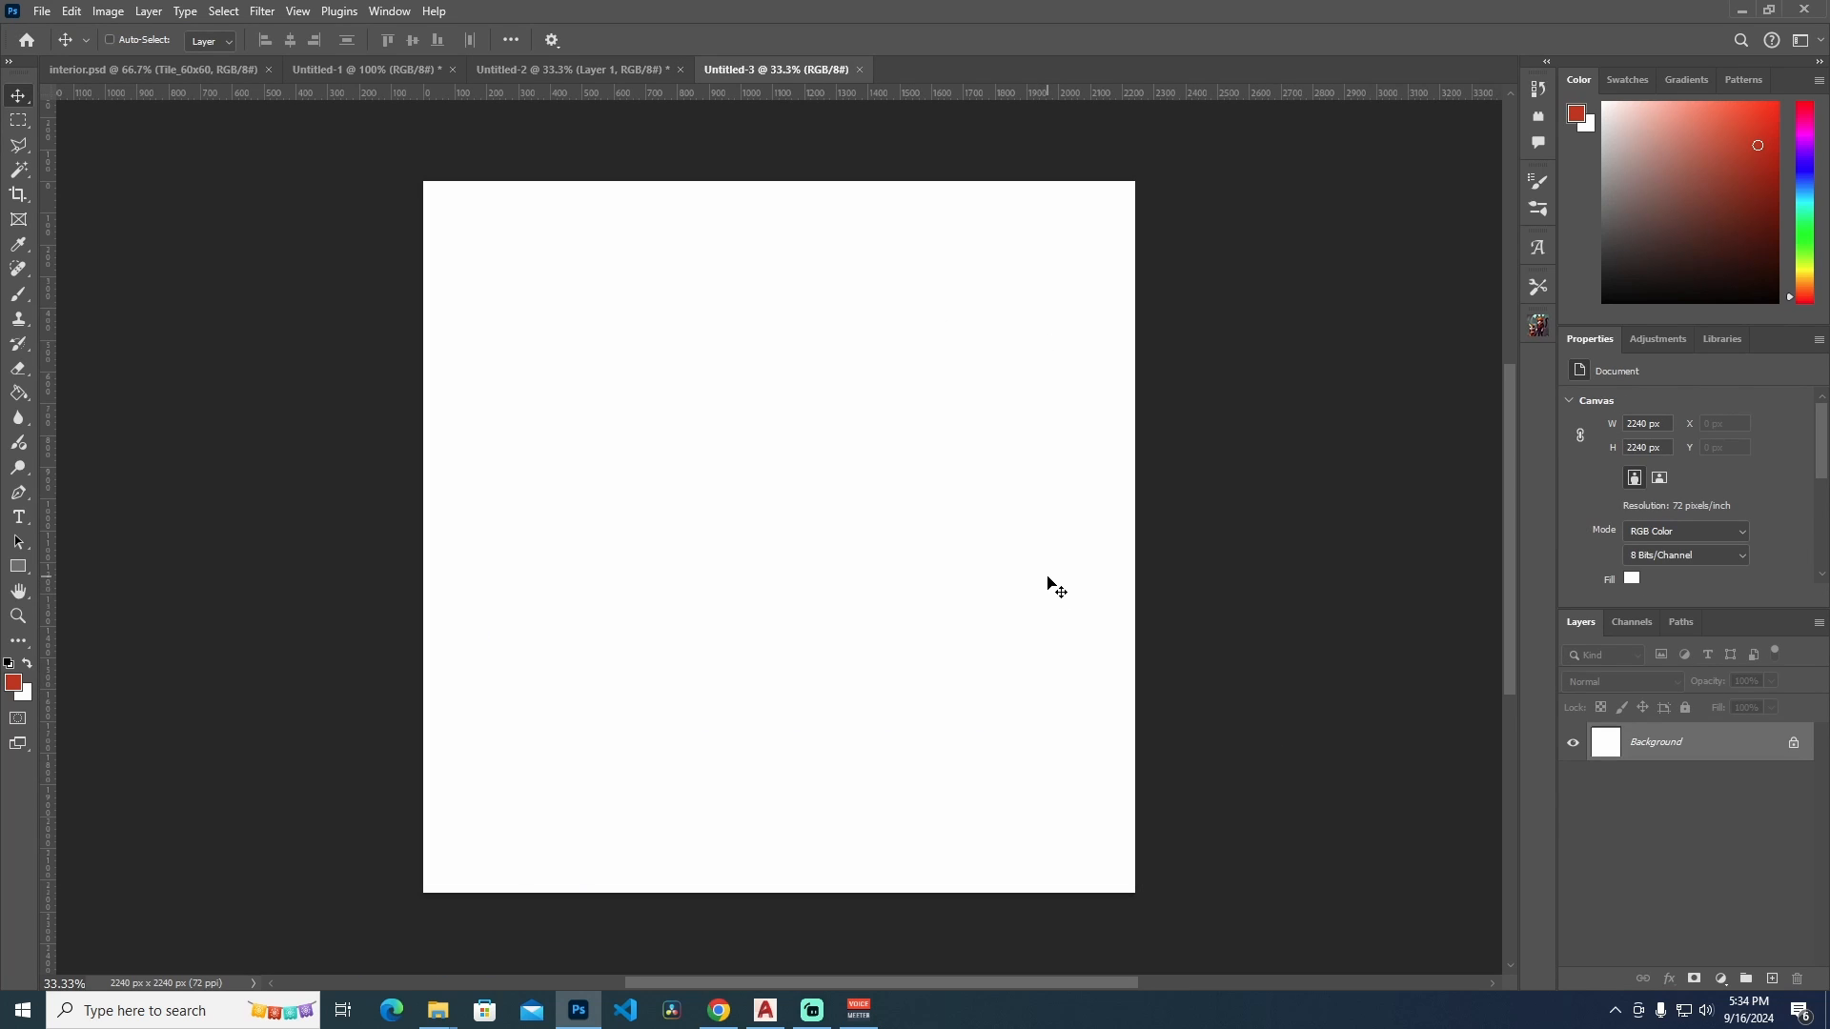
key("ctrl+v")
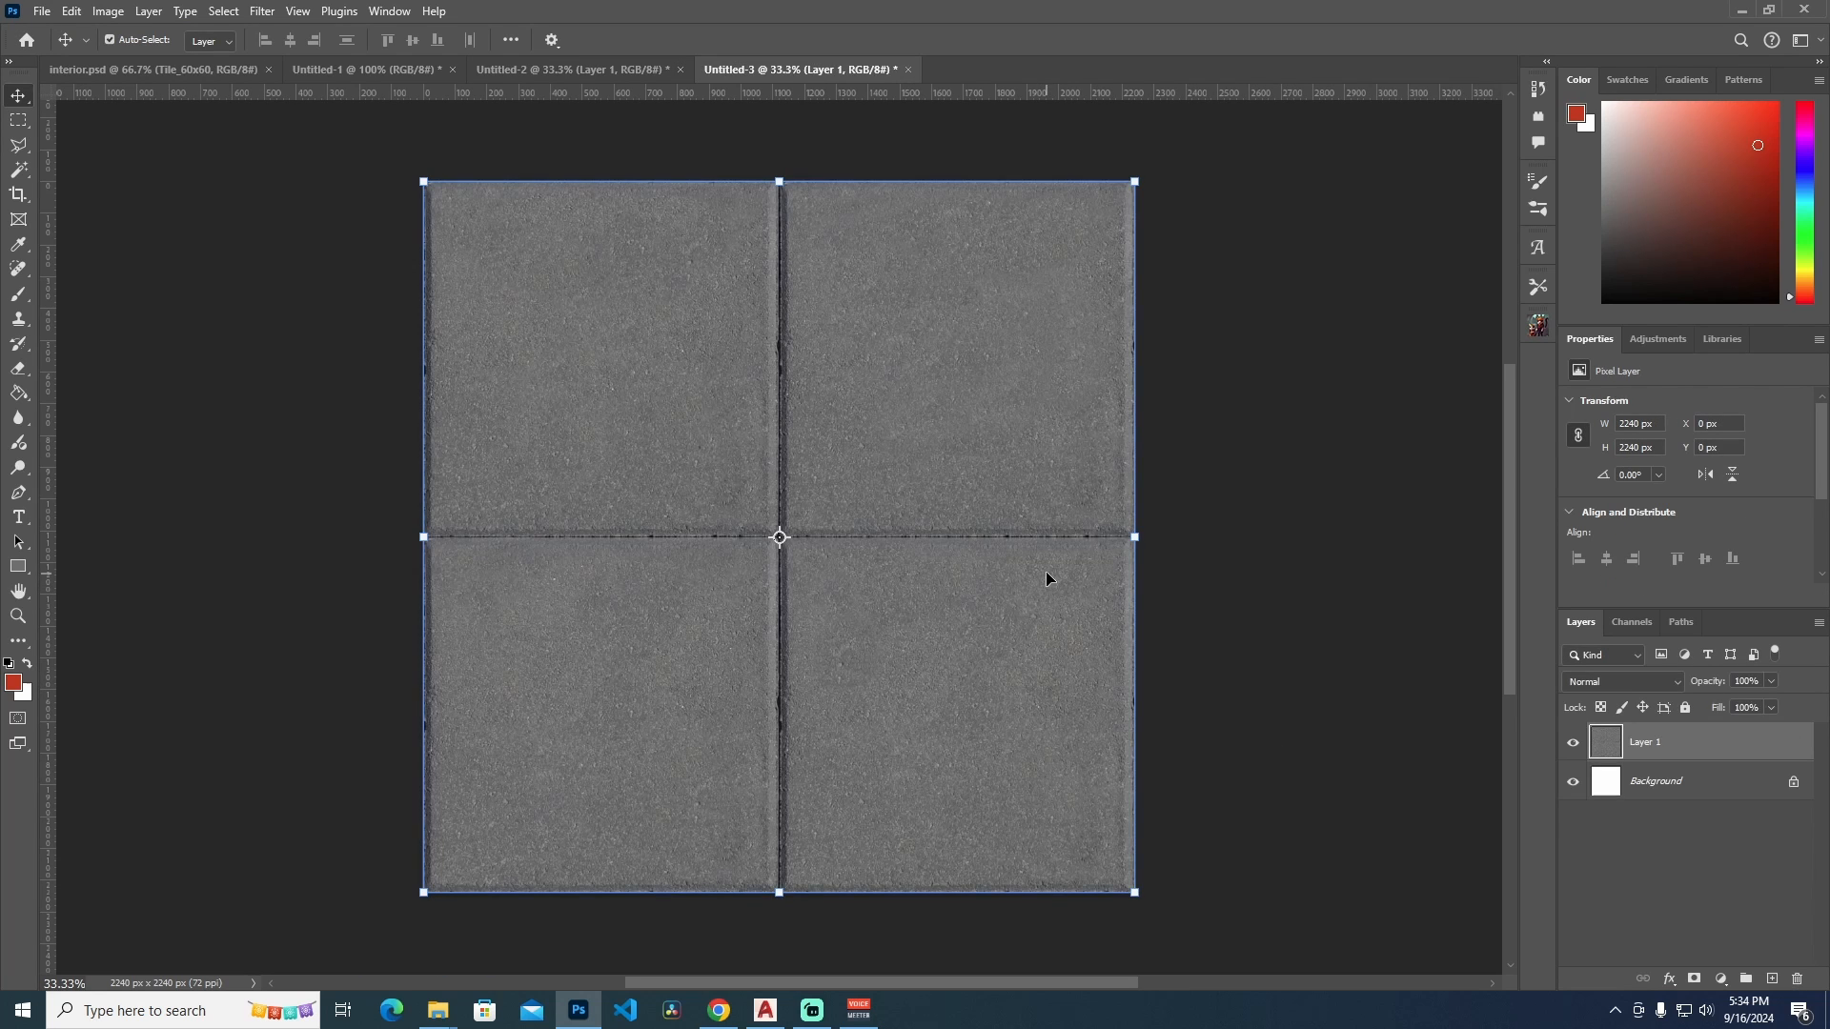
Define the pasted paving texture as a pattern named stone_tile
left_click(72, 11)
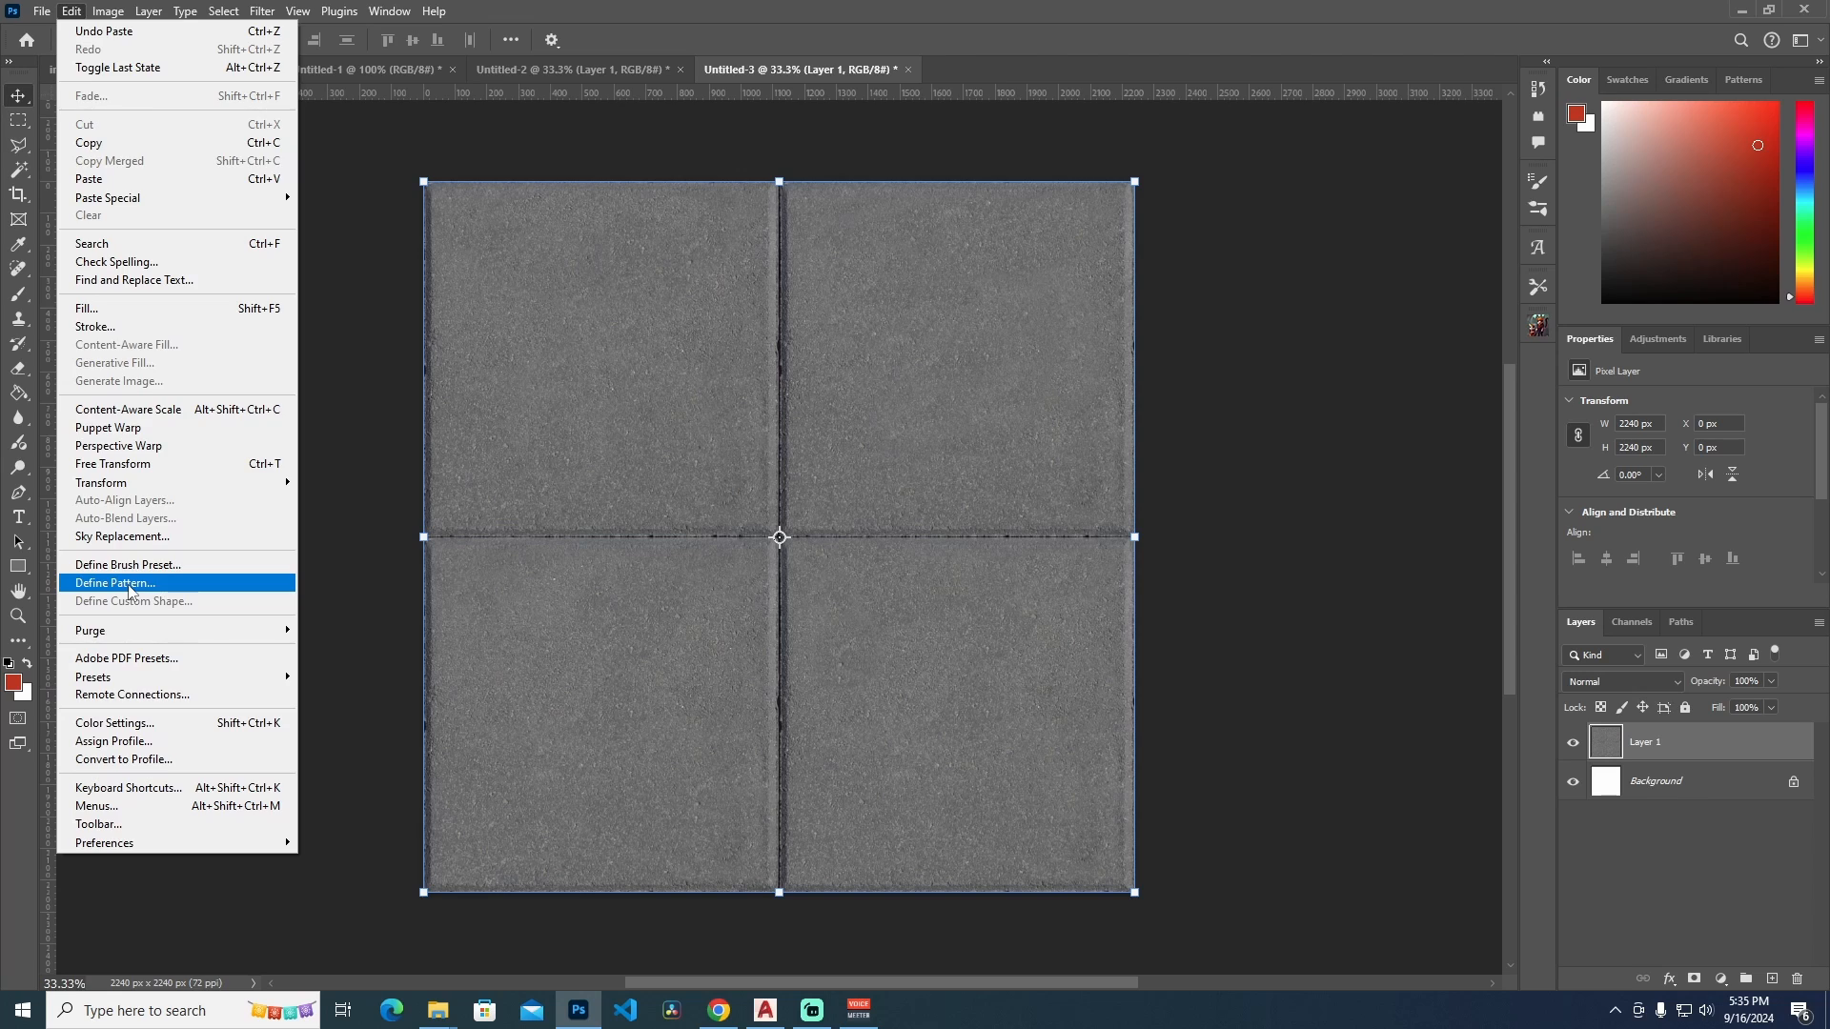
left_click(130, 585)
type("stone_tile")
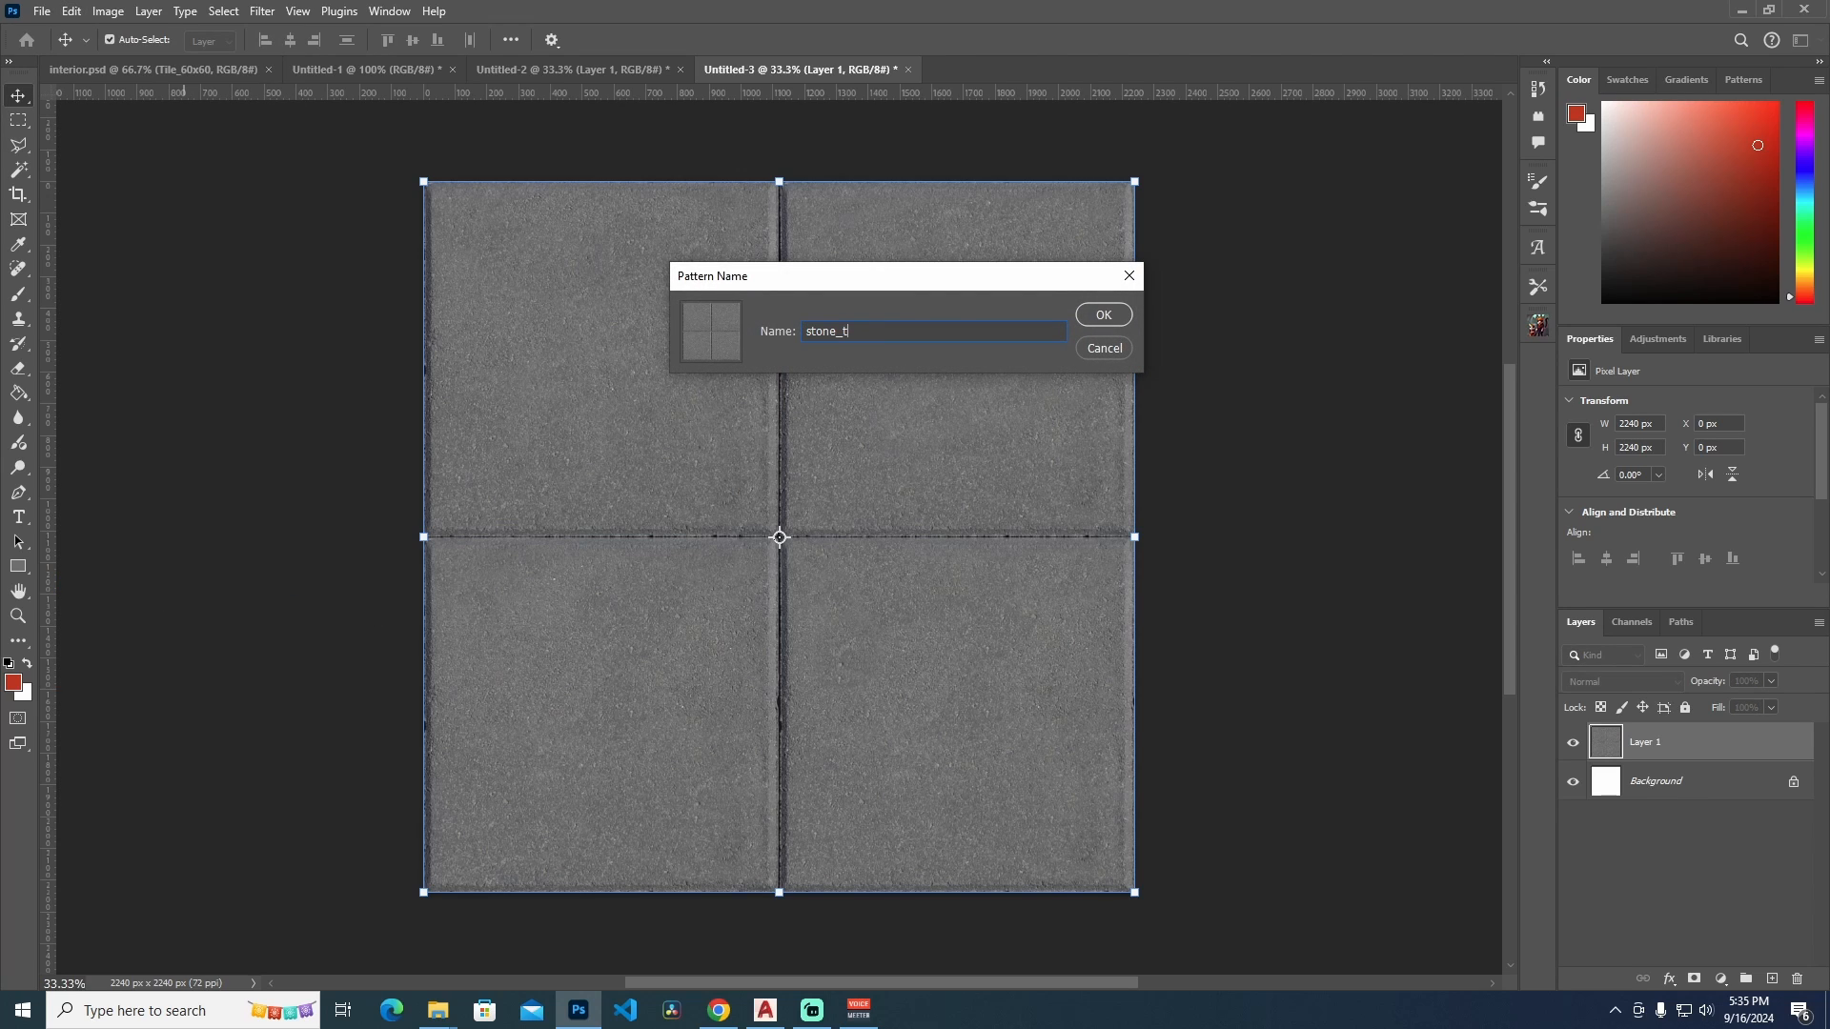
left_click(1103, 315)
Return to the document with the red rectangle and add a pattern fill layer above it using the stone_tile pattern
key("ctrl+shift+Tab")
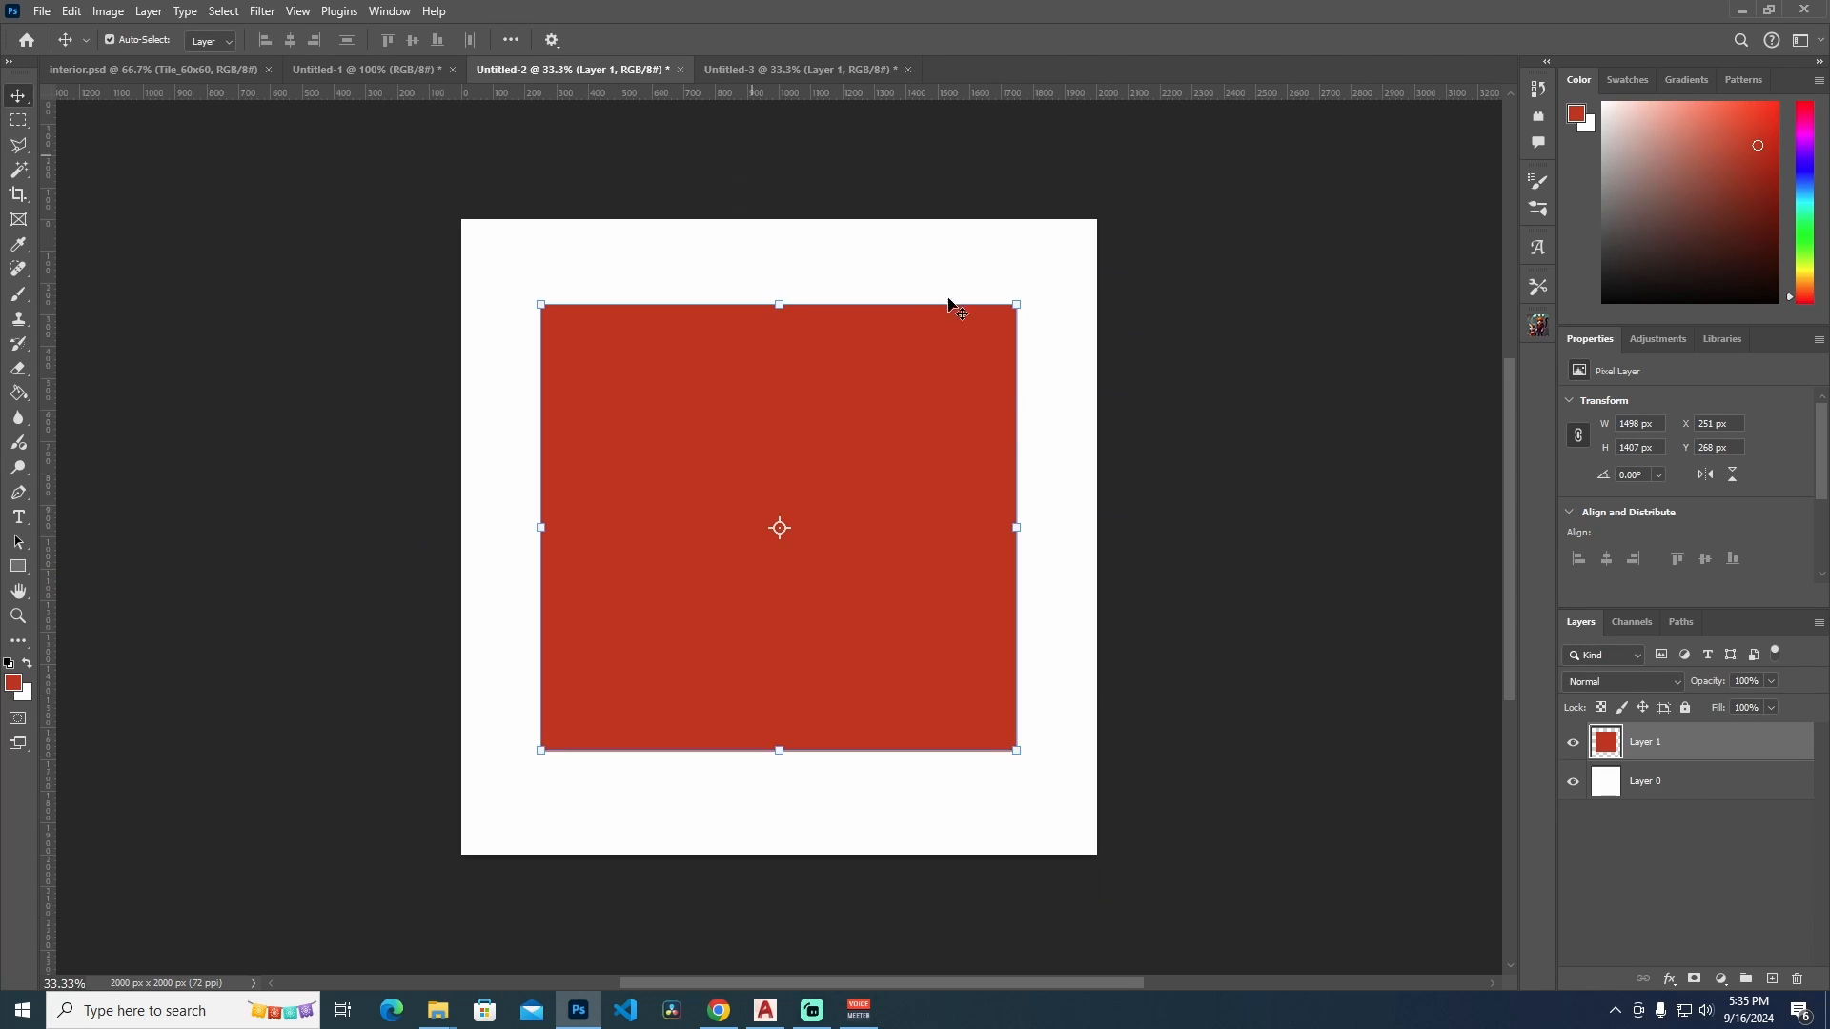
left_click(1727, 980)
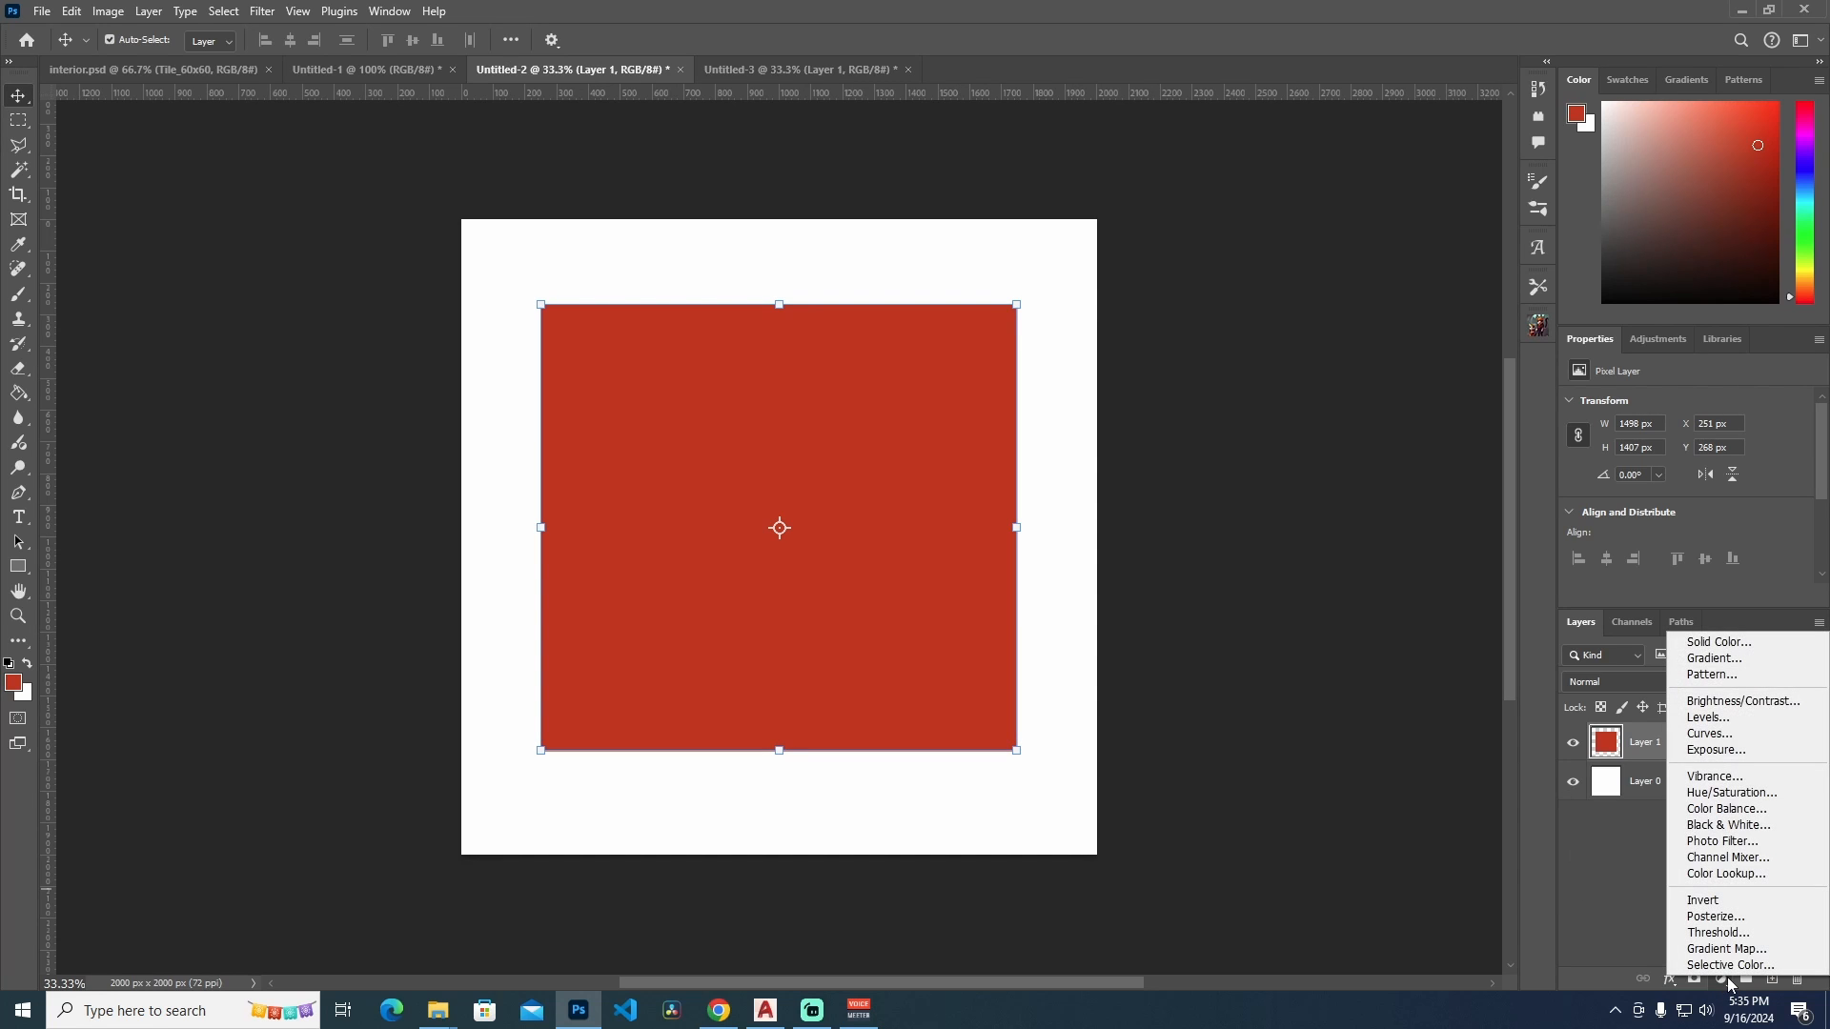
left_click(1727, 675)
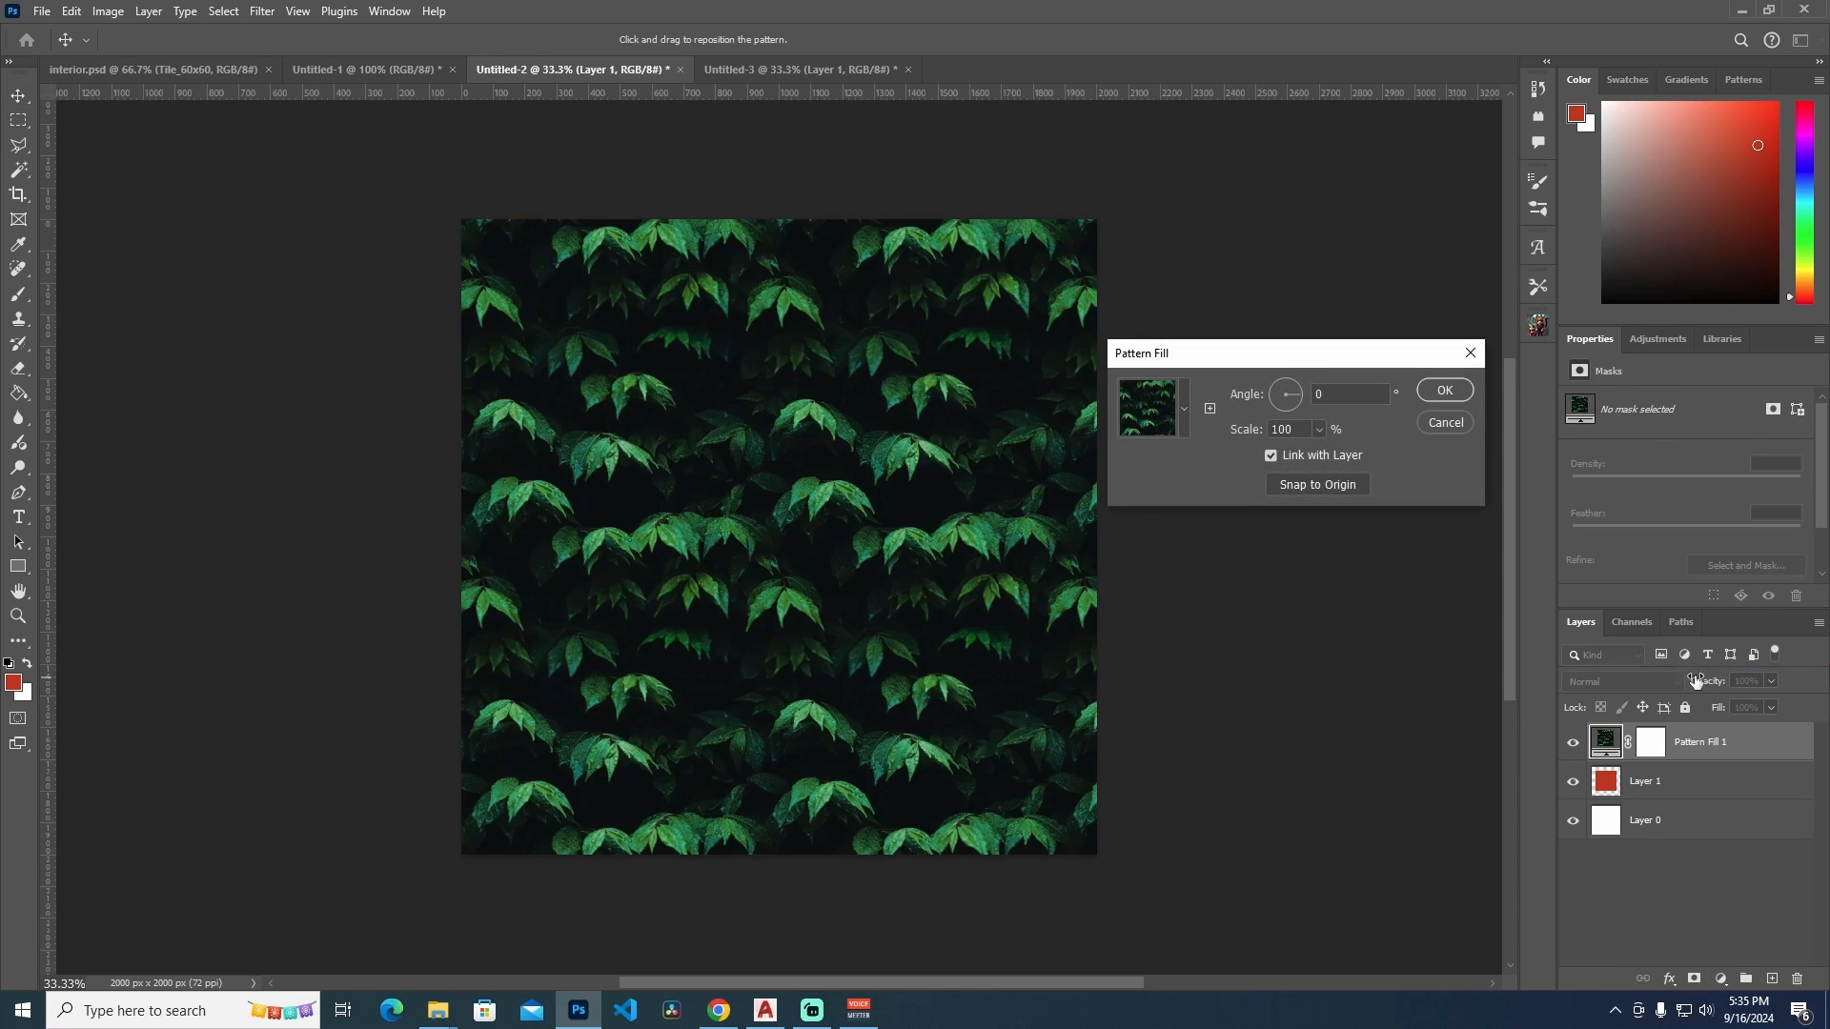
left_click(1184, 412)
left_click(1147, 582)
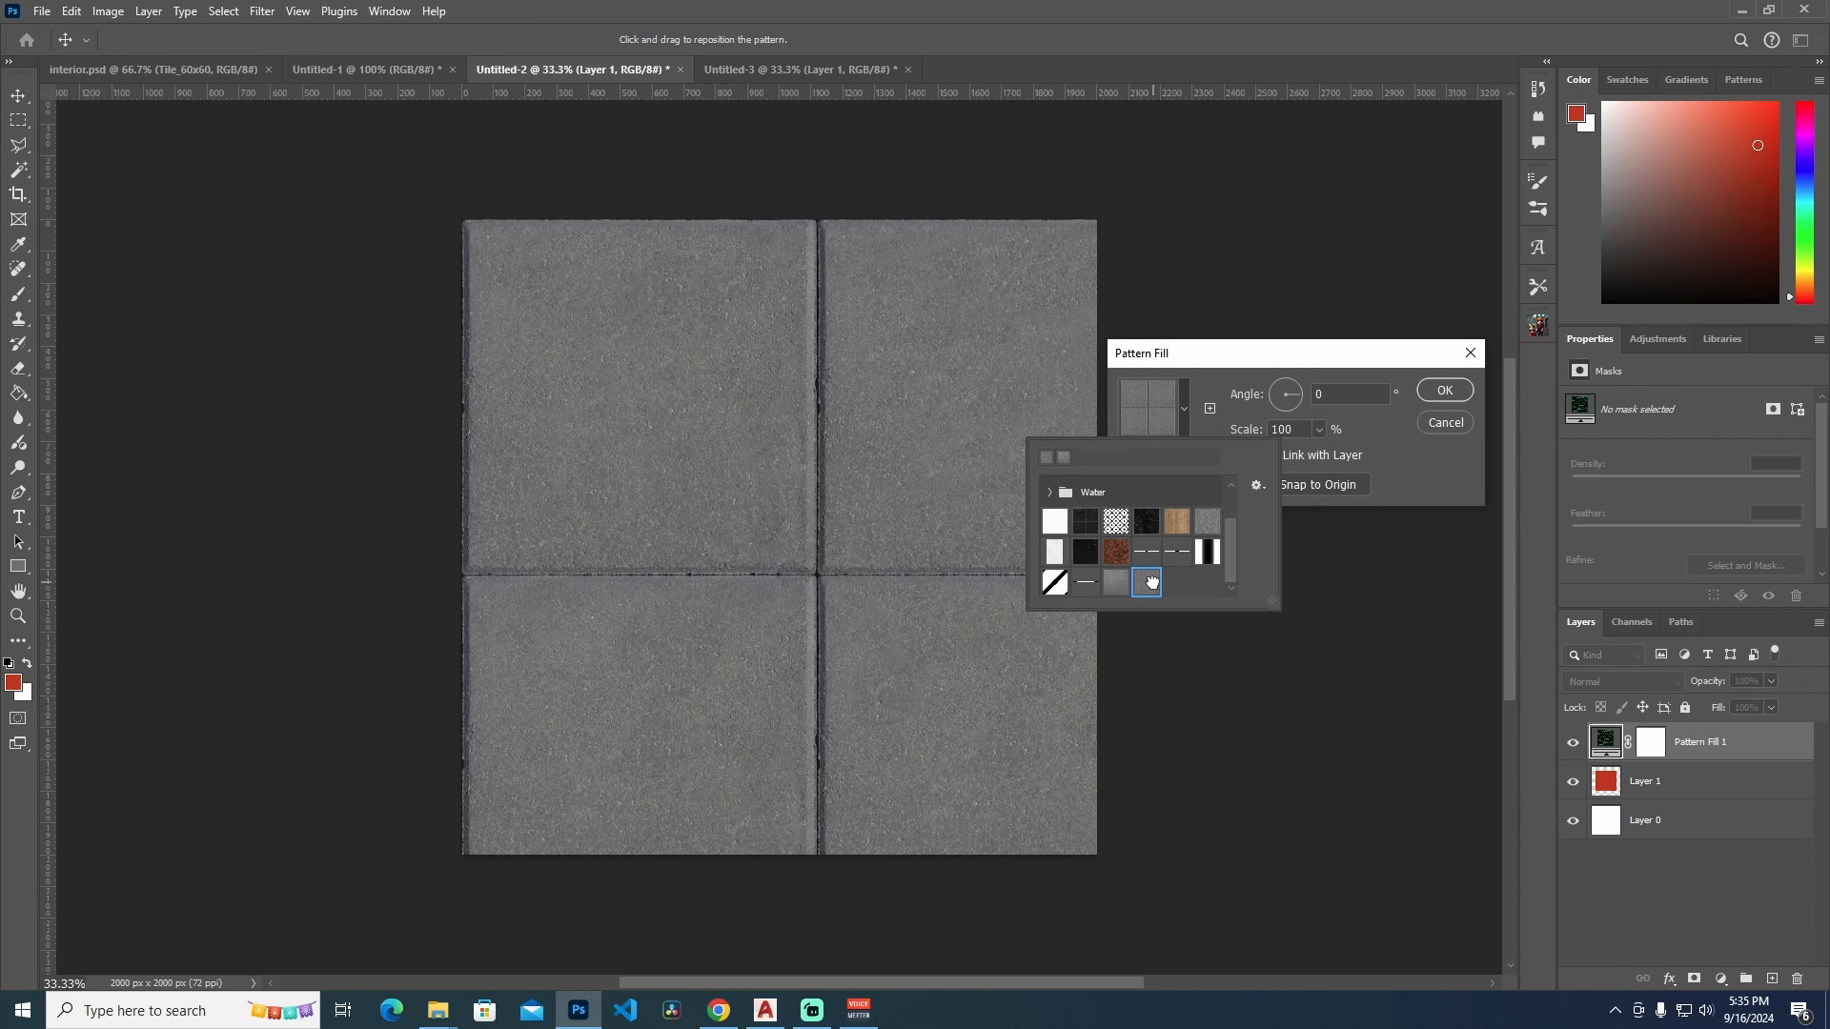
left_click(1357, 481)
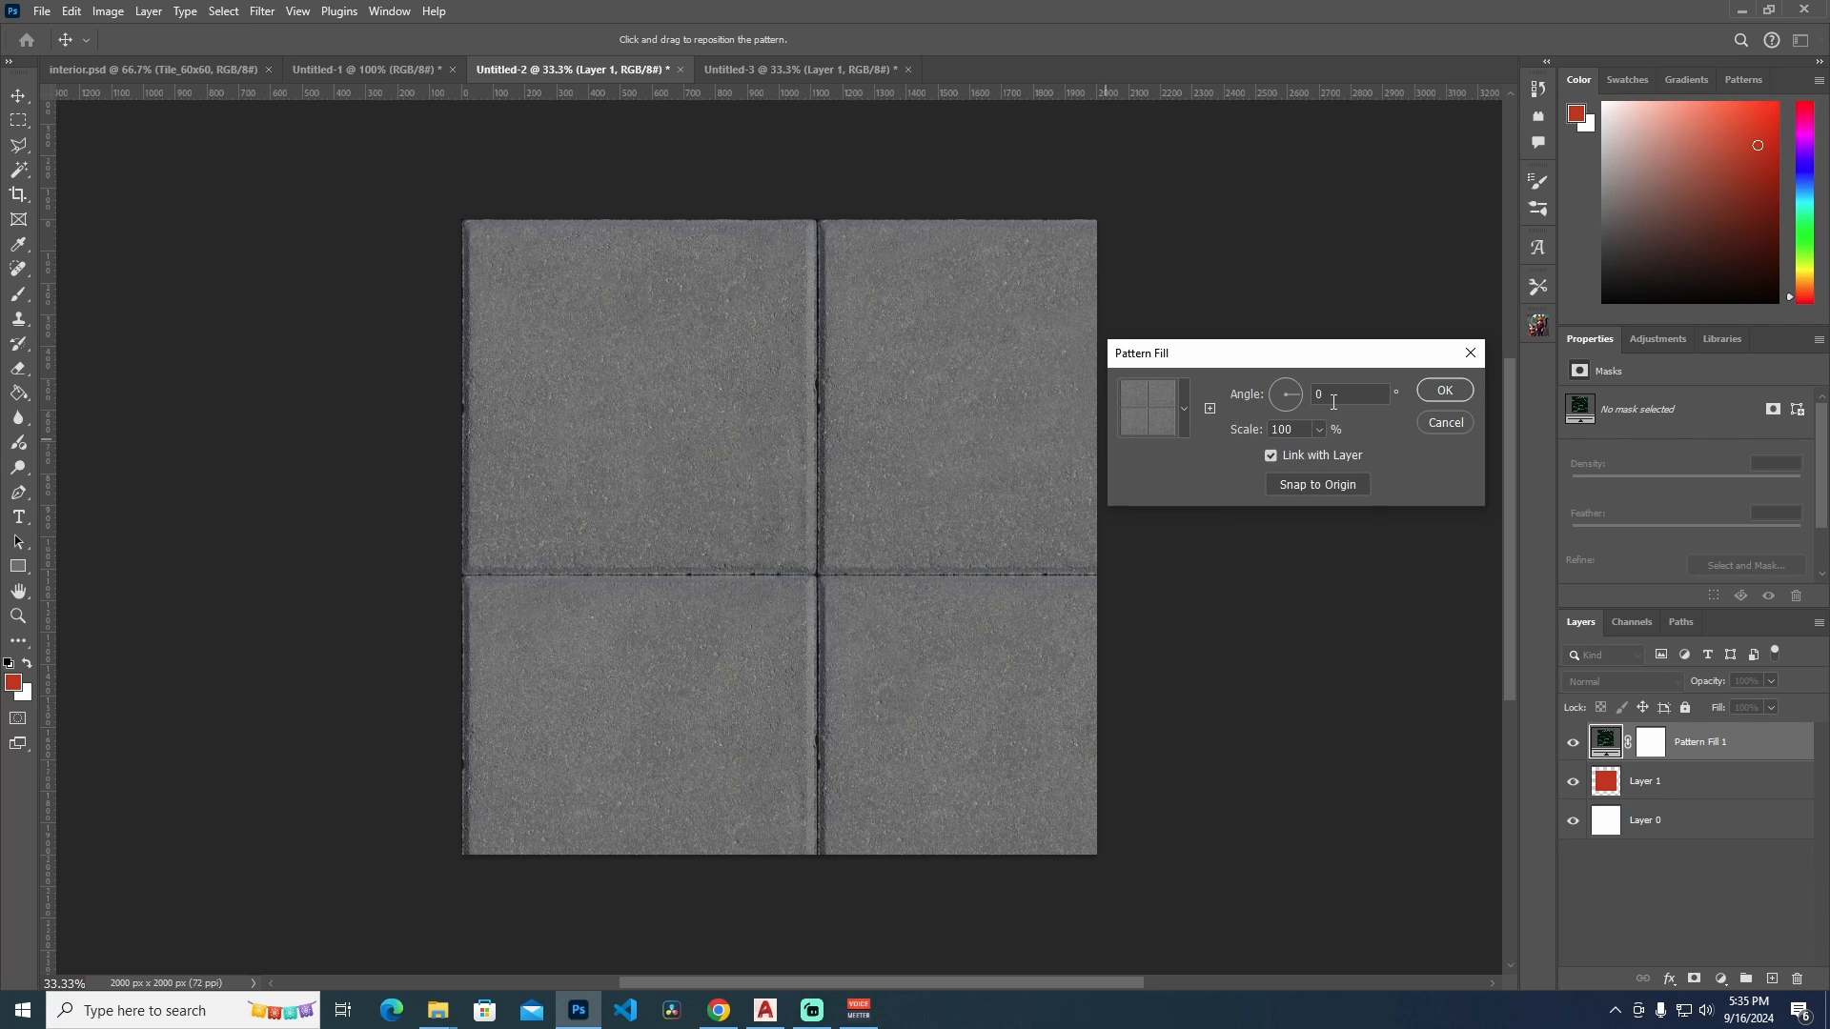
Scale the stone_tile pattern fill down to 9% with an angle of 0° and apply it
left_click_drag(1257, 431, 940, 441)
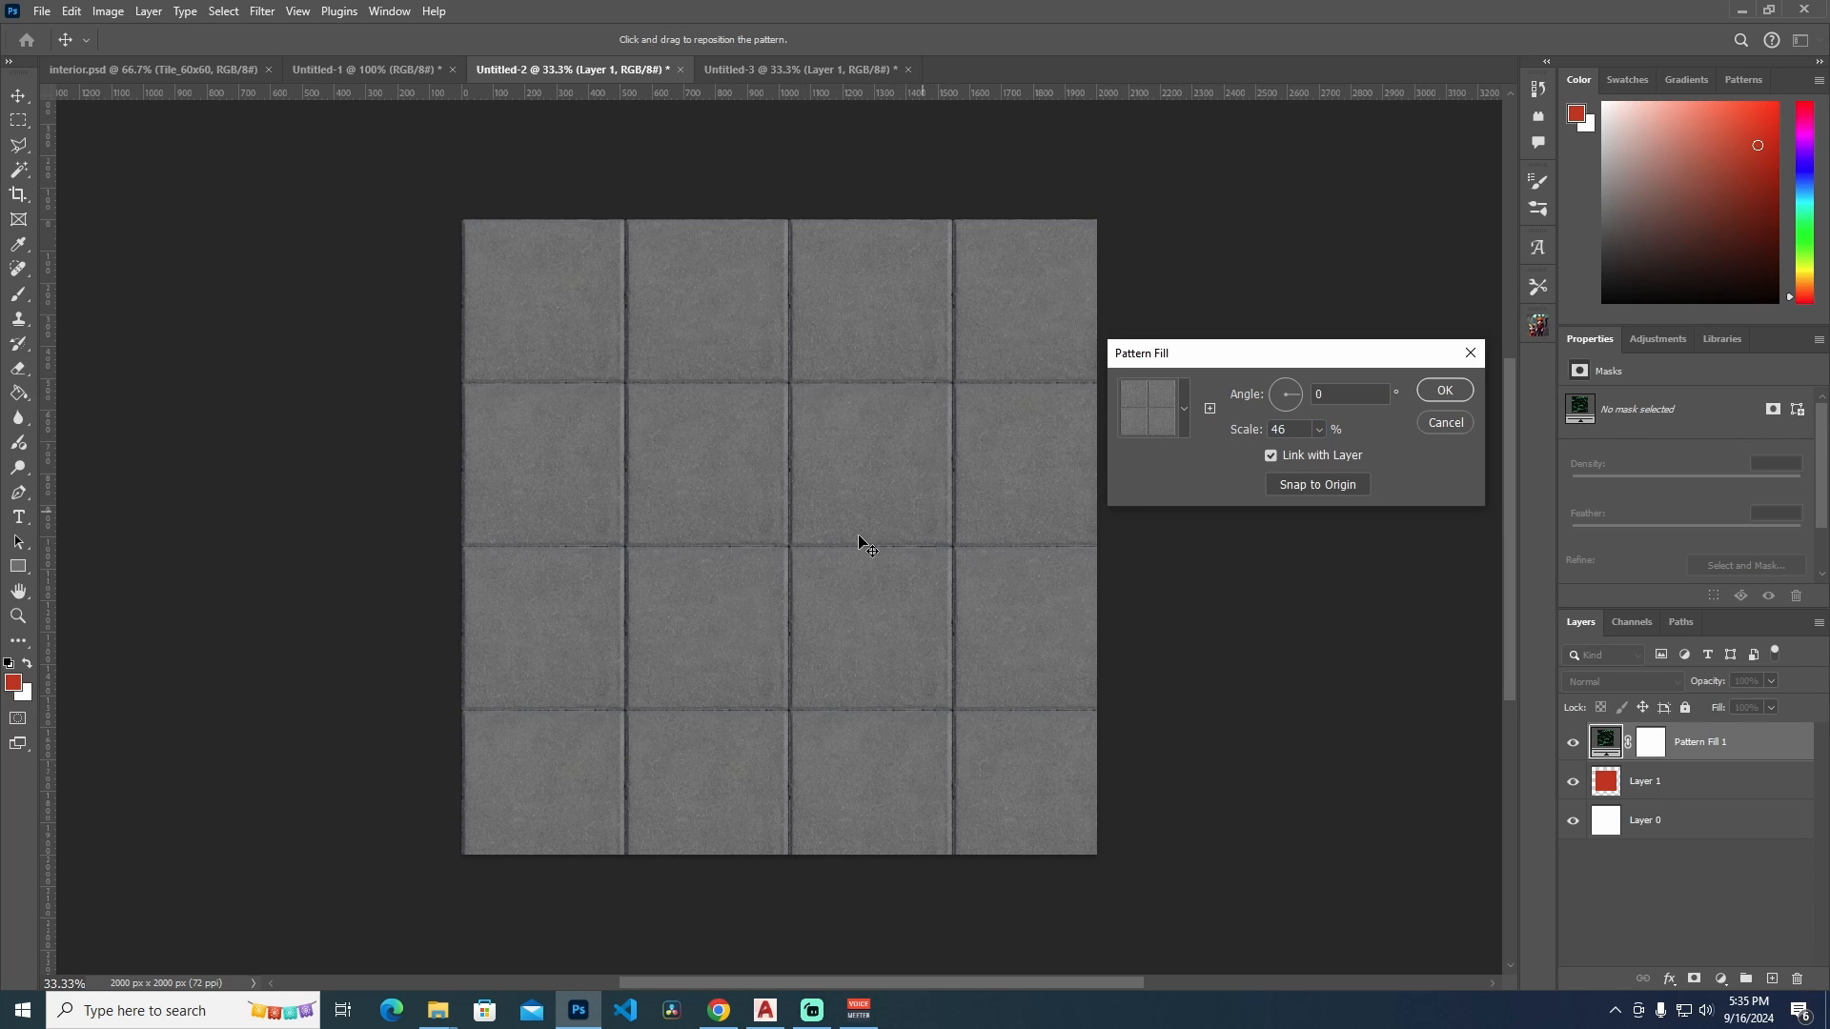
left_click(1319, 431)
scroll(1315, 429, "down", 1)
left_click(1290, 427)
scroll(1286, 428, "down", 10)
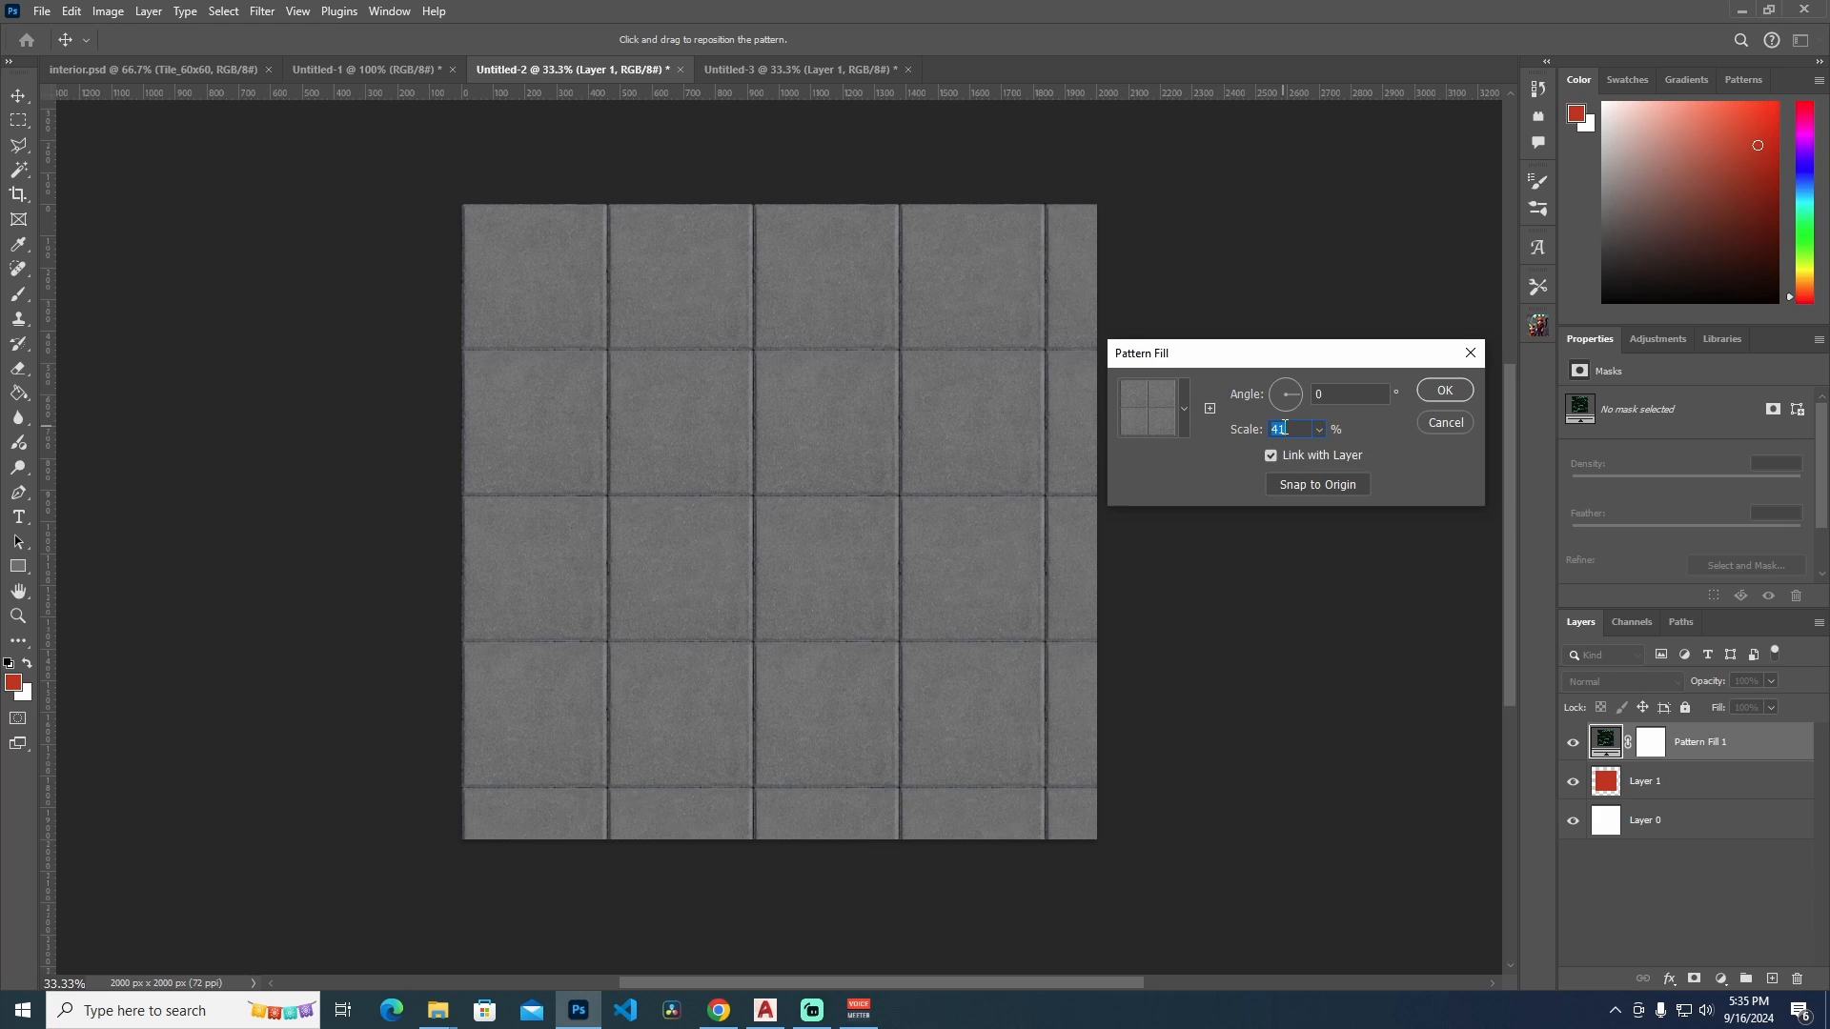
scroll(1285, 428, "down", 11)
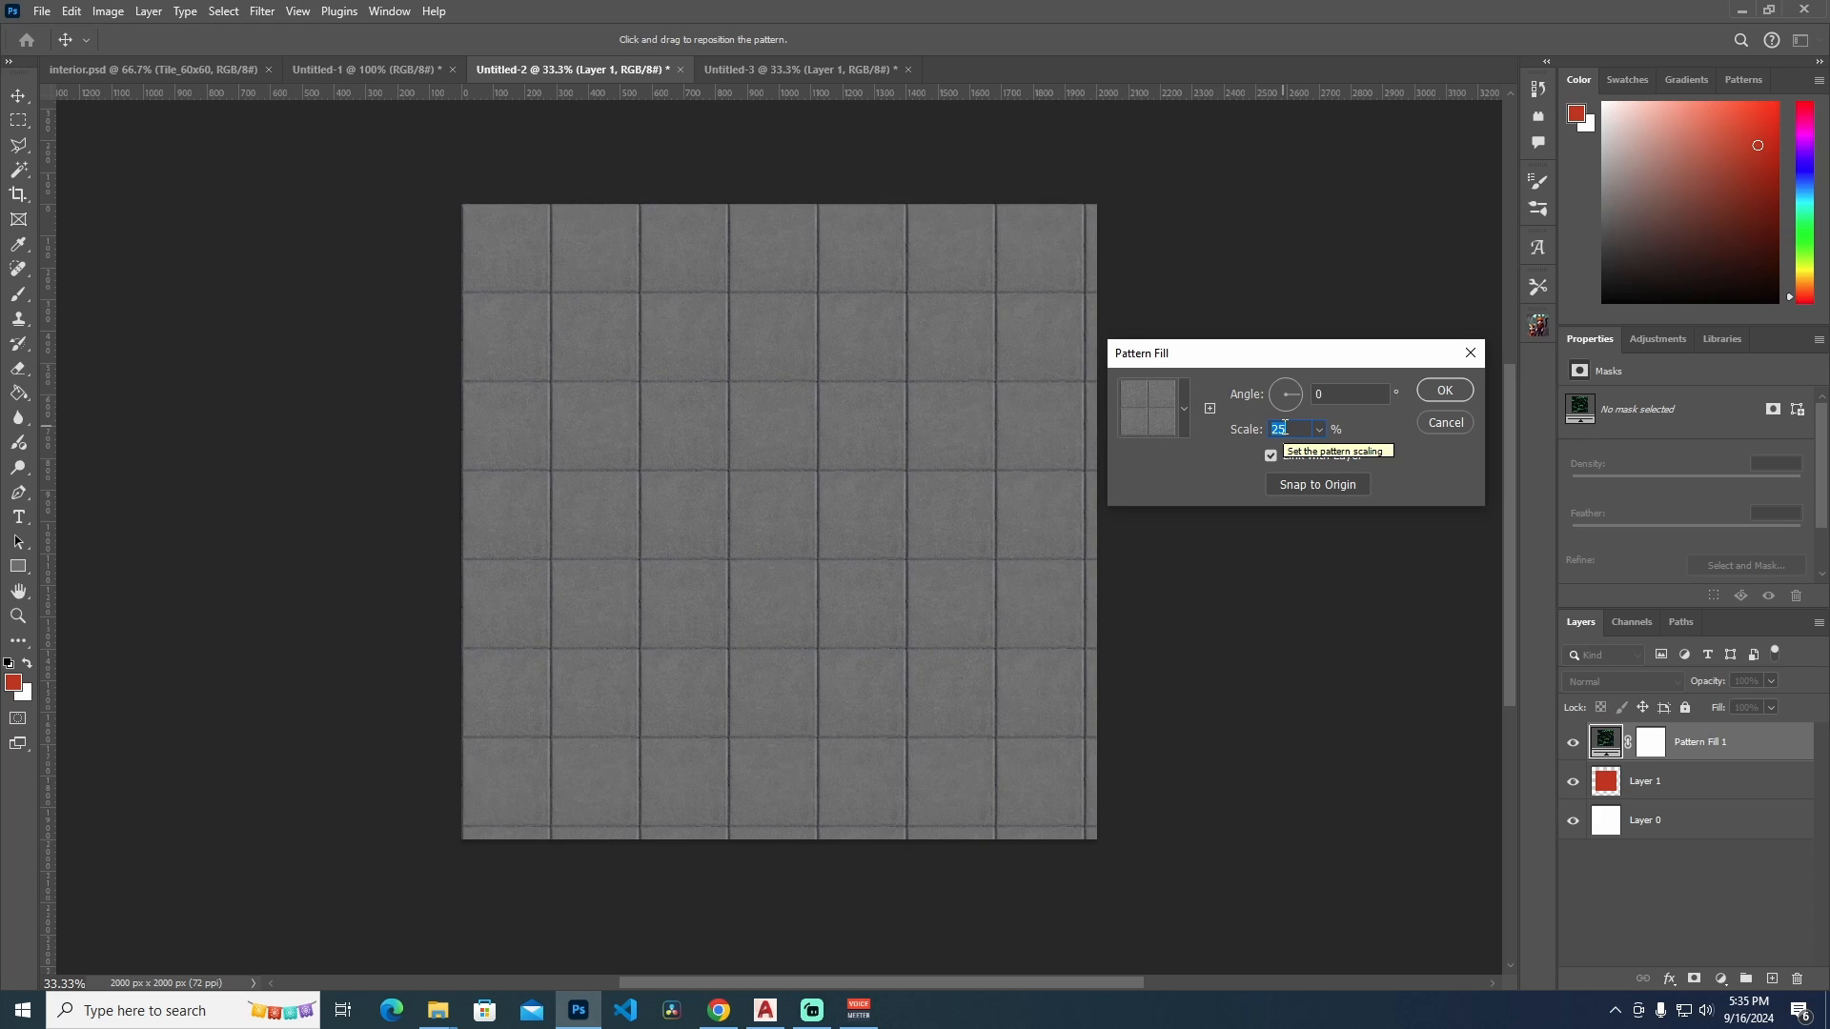
scroll(1283, 428, "down", 15)
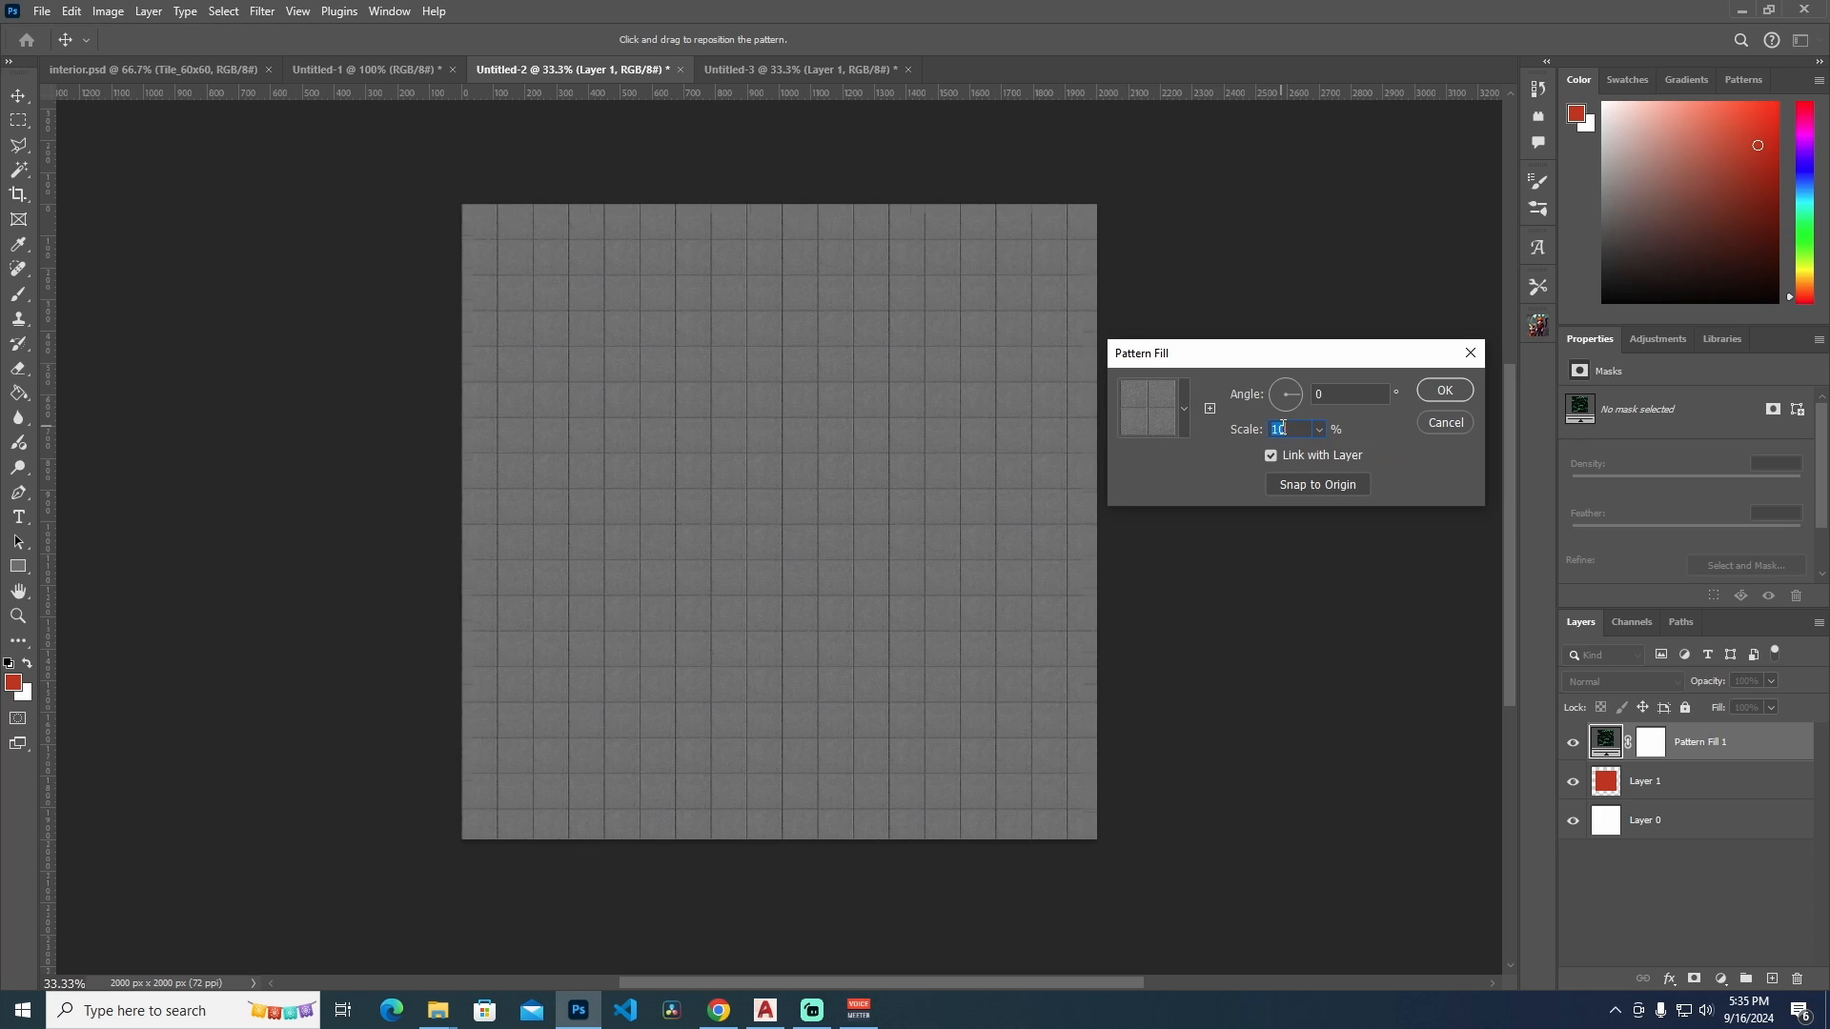
scroll(1282, 428, "down", 1)
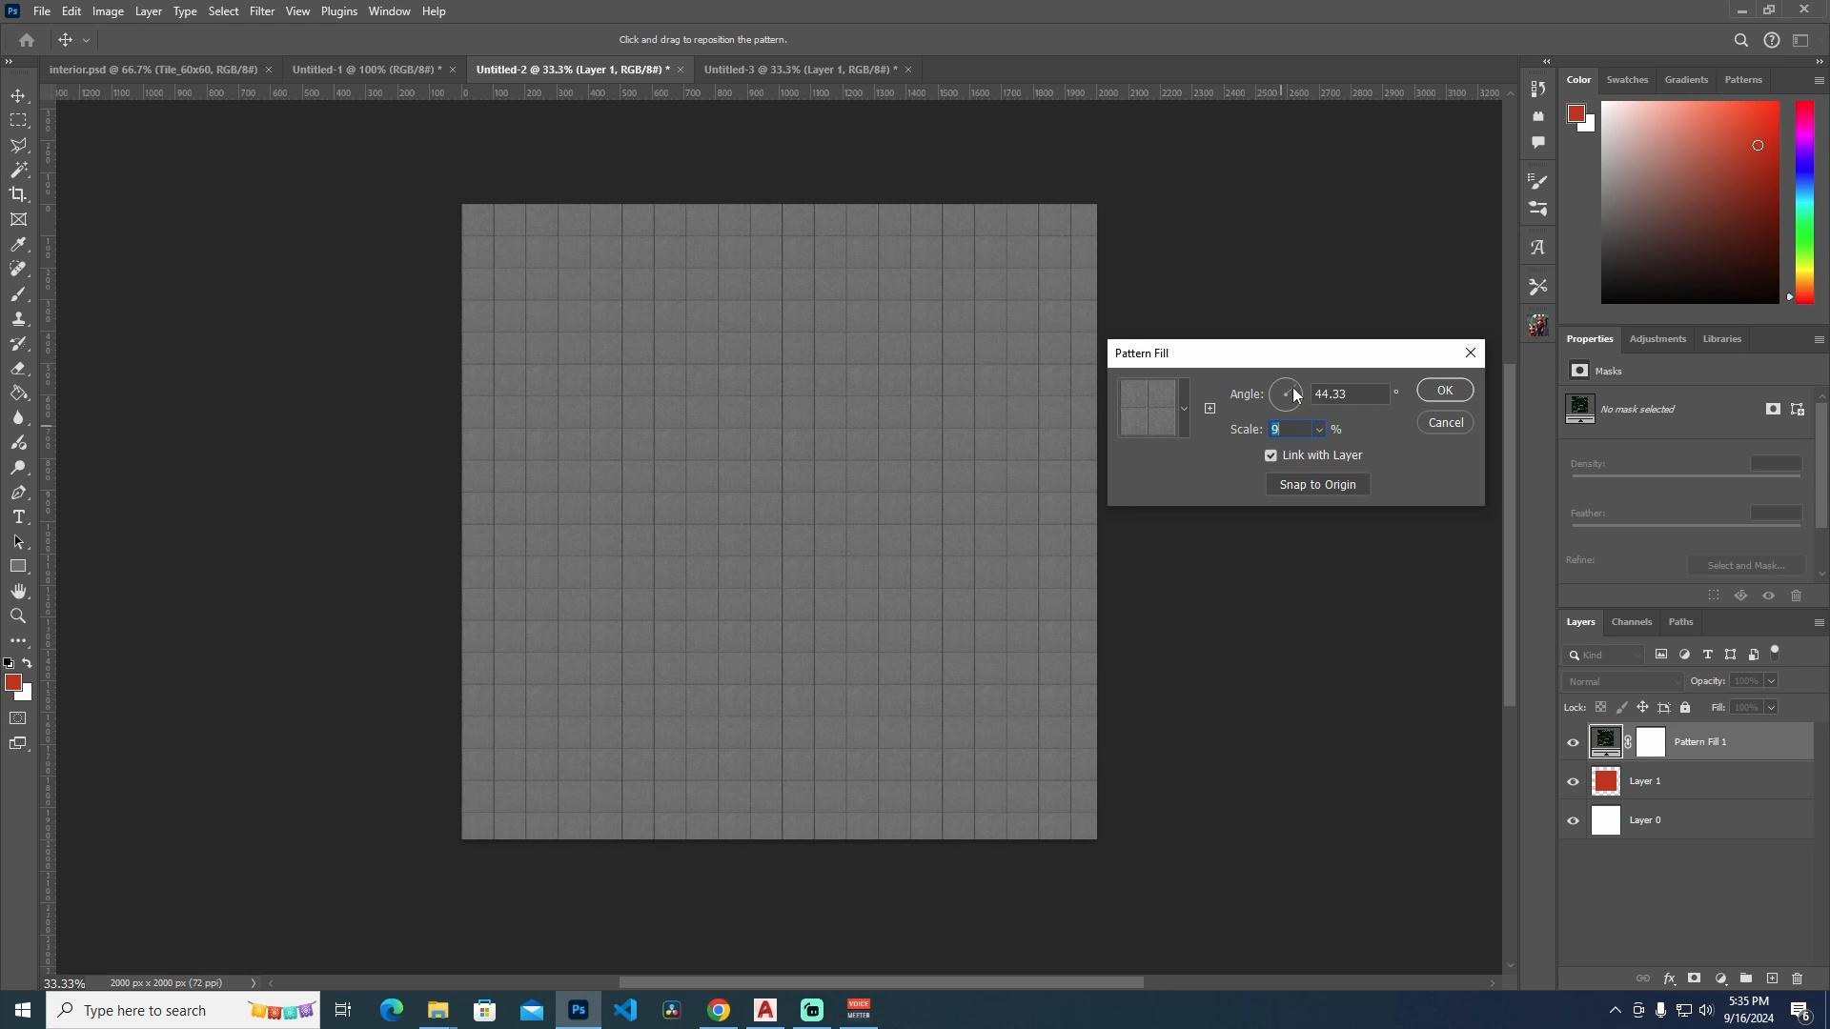
left_click(1289, 391)
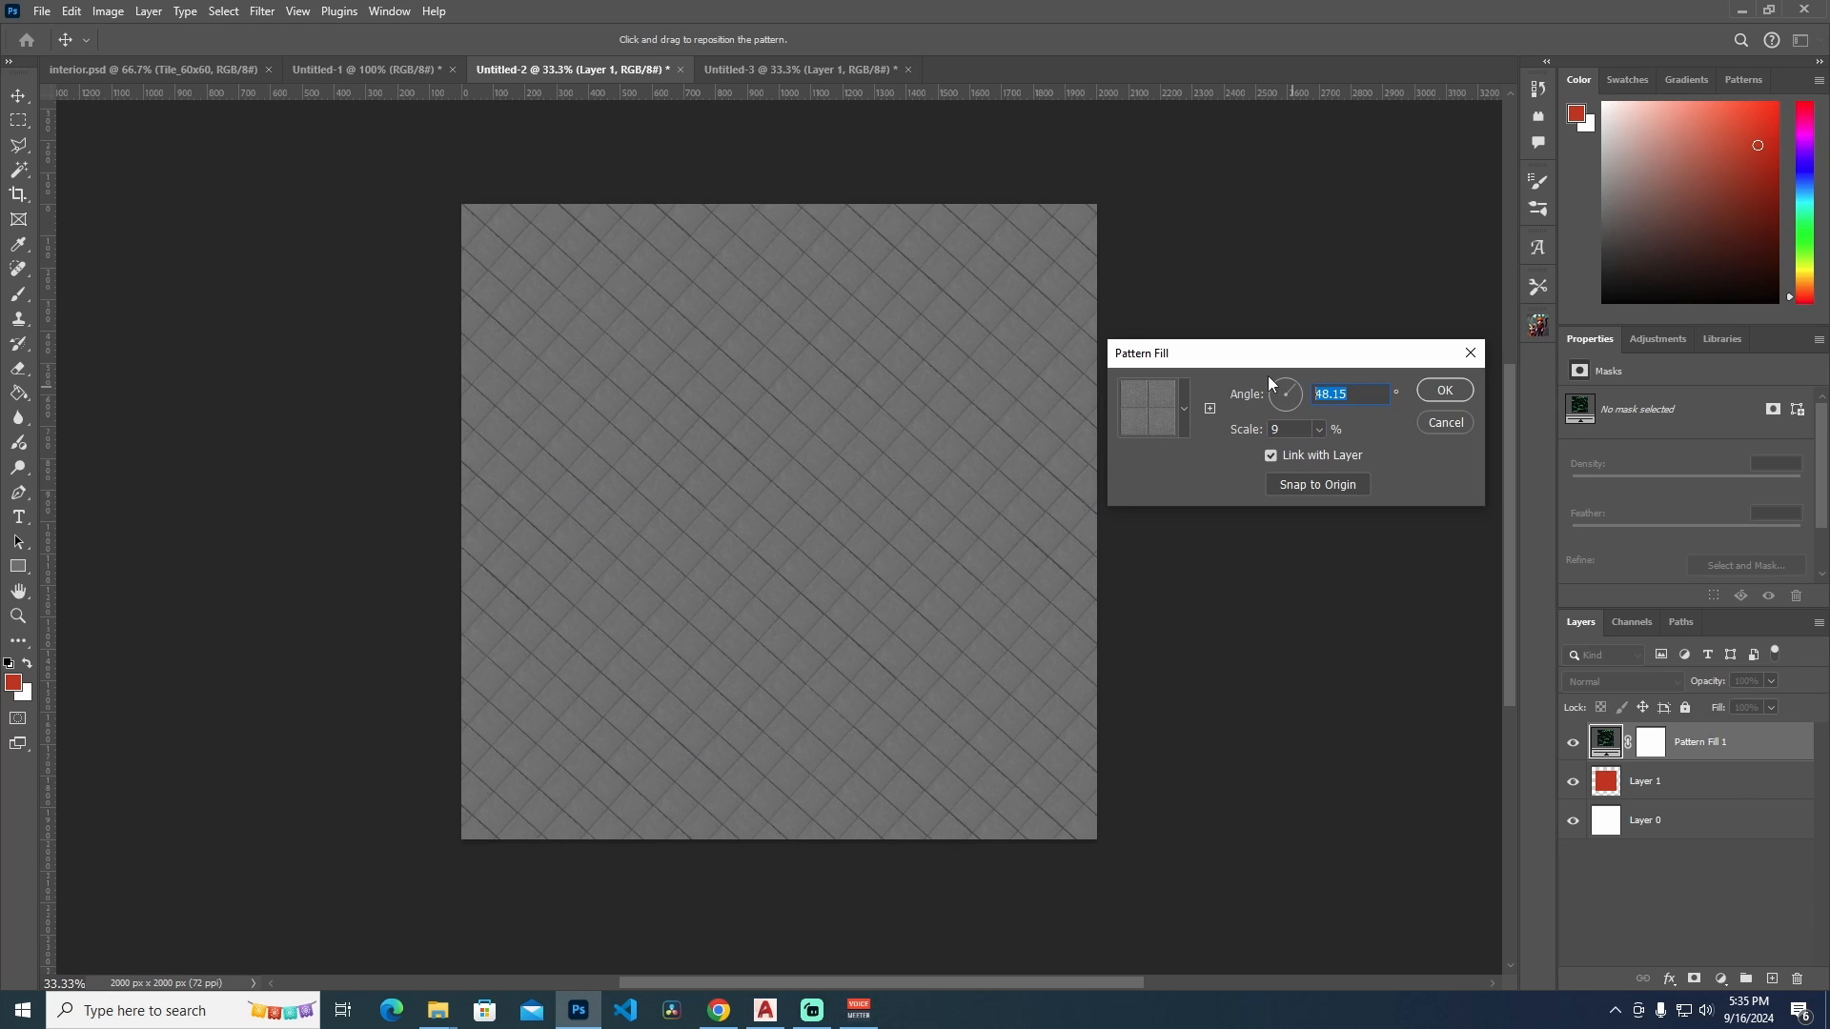
type("0")
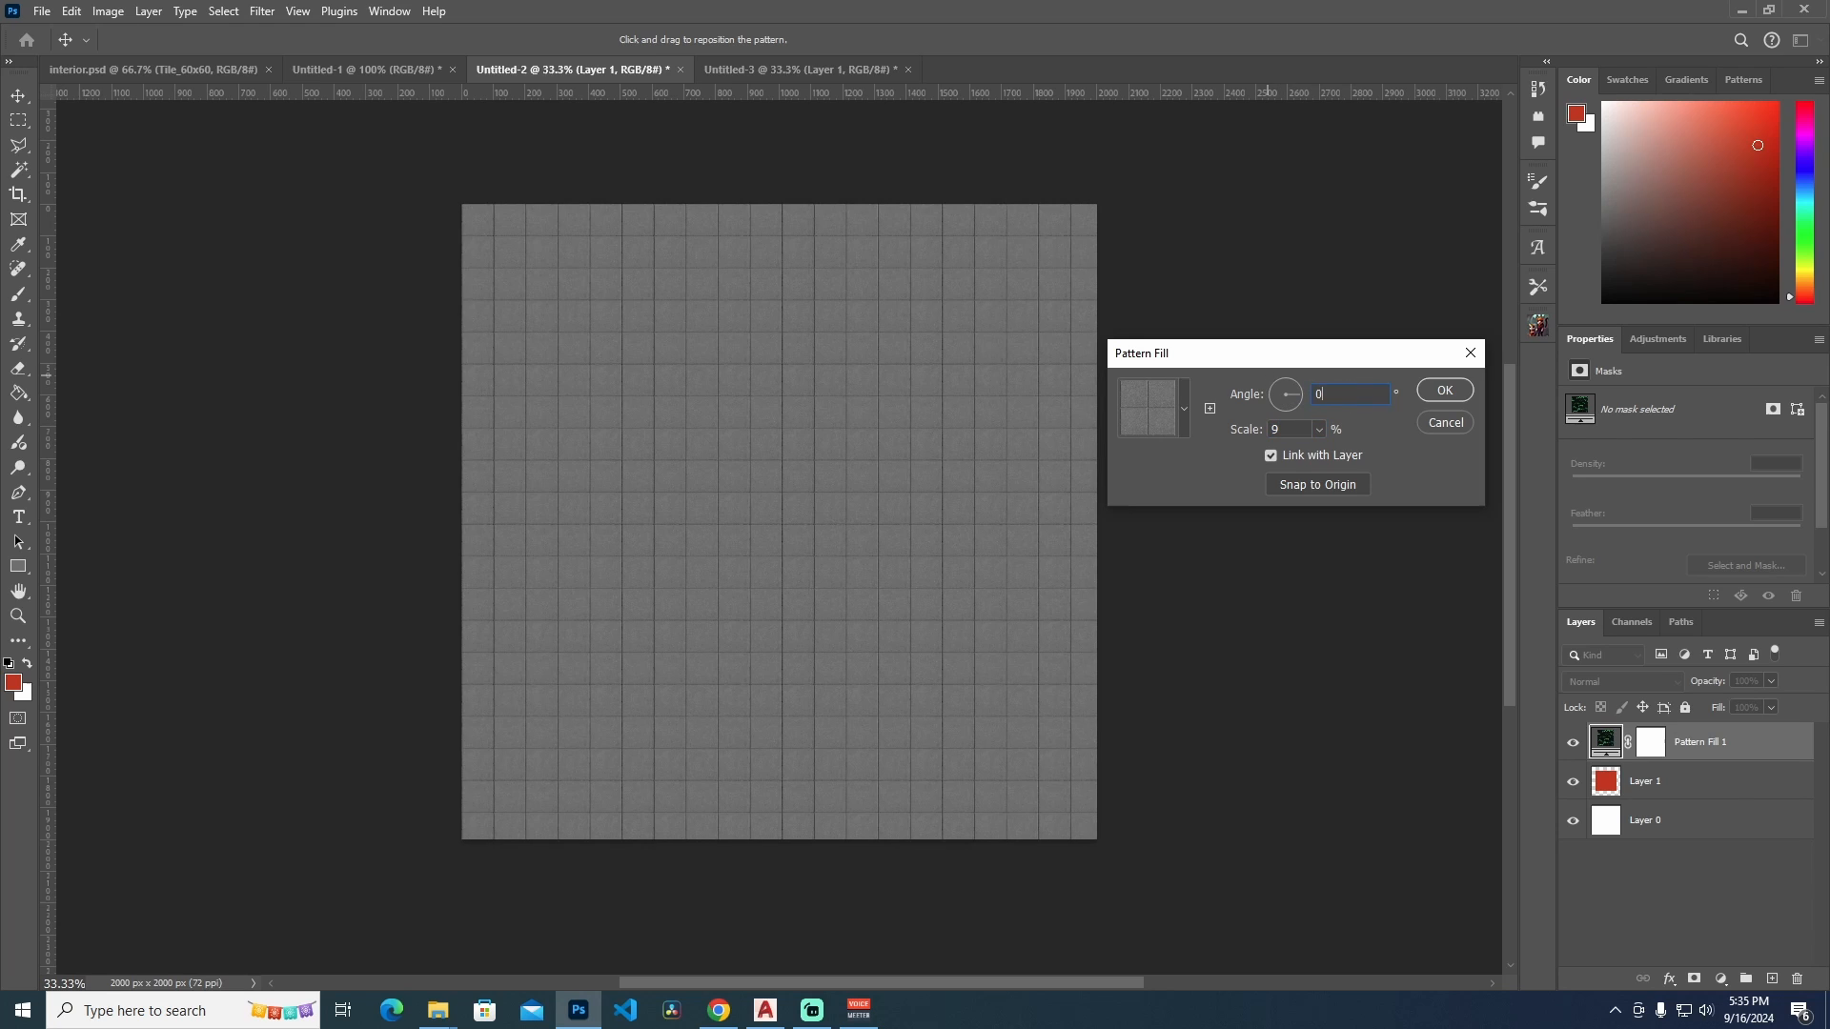
left_click(1443, 392)
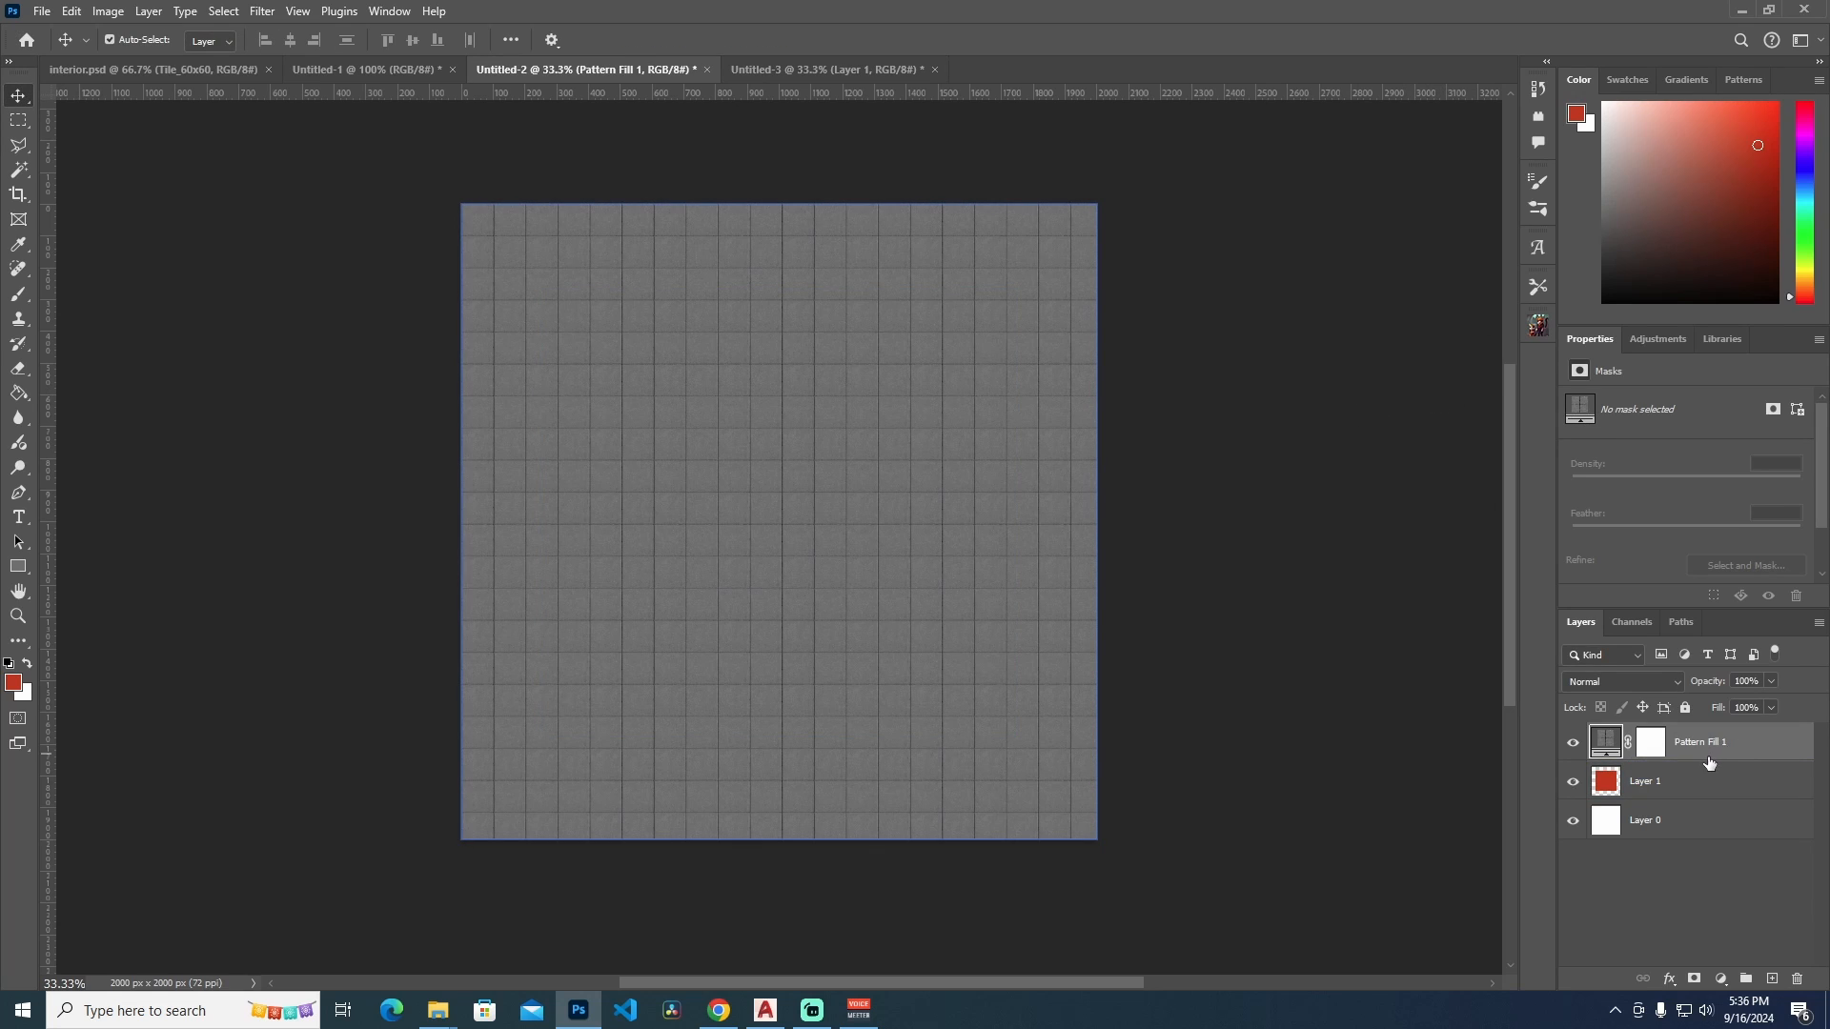
Clip the pattern fill layer to the red rectangle's layer and shift the pattern's position inside the rectangle
left_click_drag(1709, 762, 1671, 760)
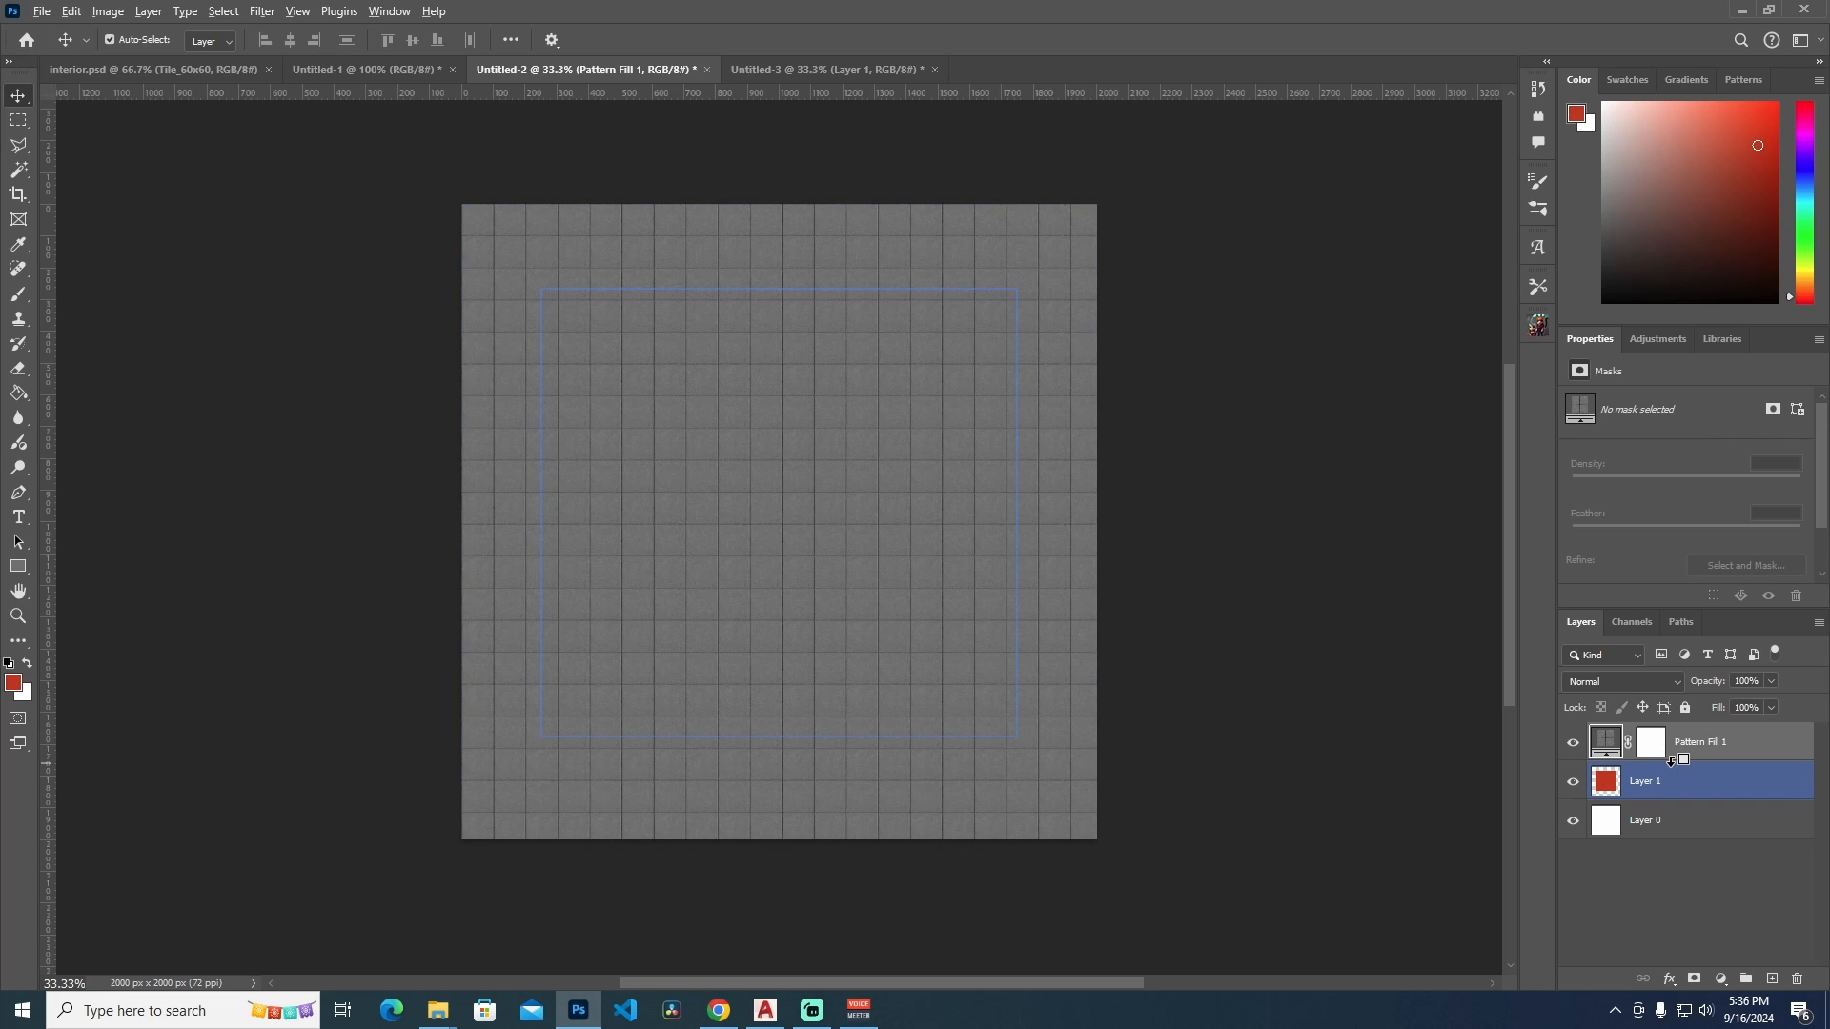
left_click(1671, 760, "alt")
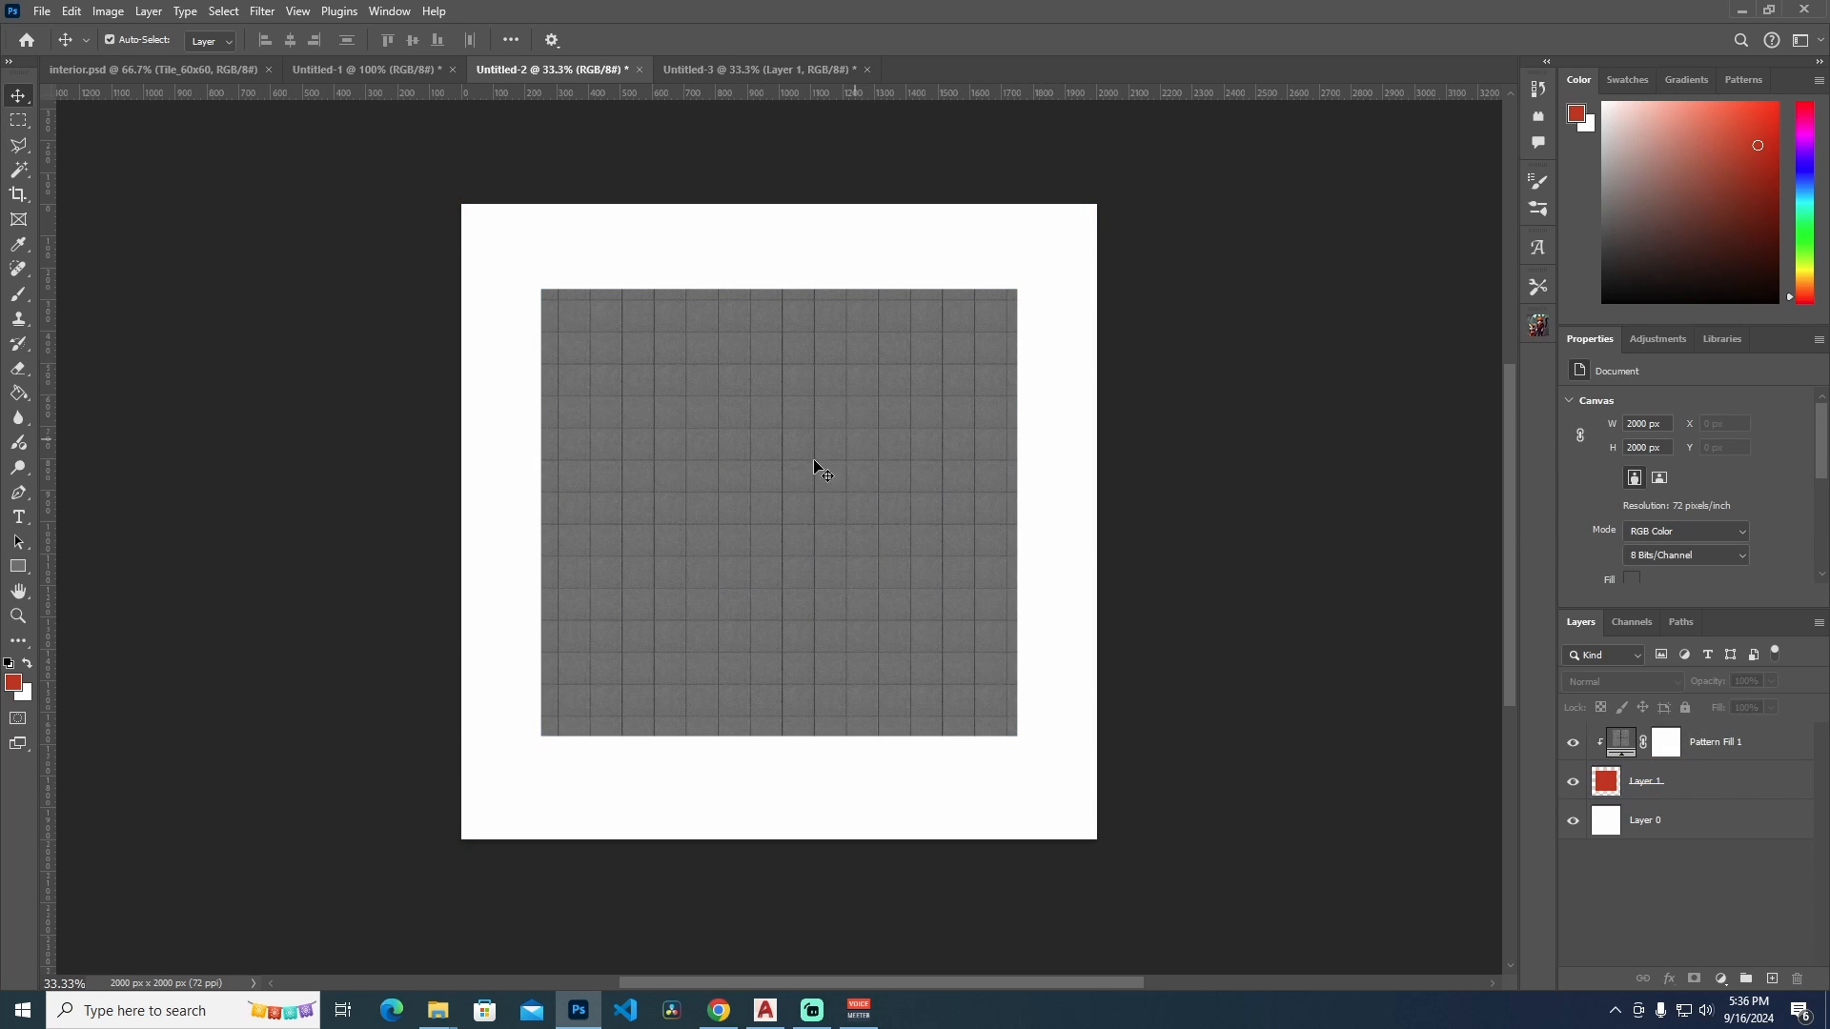
left_click_drag(759, 506, 857, 419)
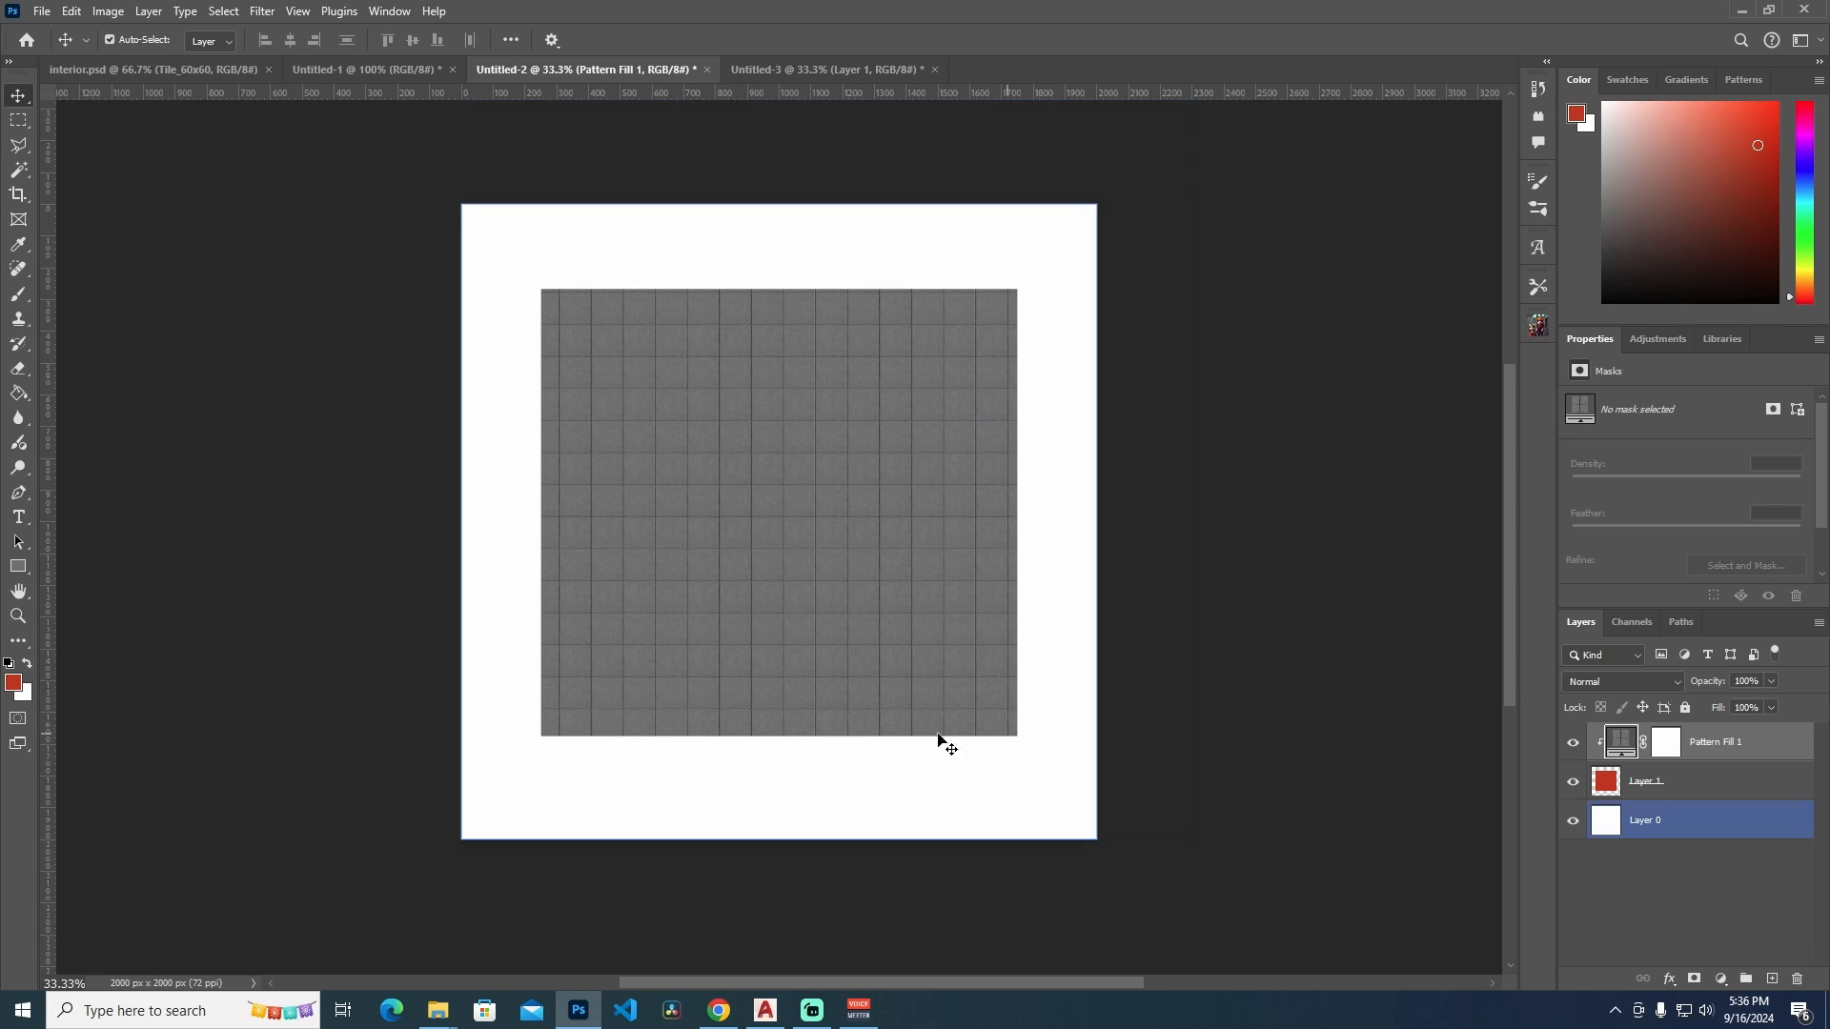
mouse_move(763, 572)
left_mouse_down()
mouse_move(764, 547)
mouse_move(761, 581)
left_mouse_up()
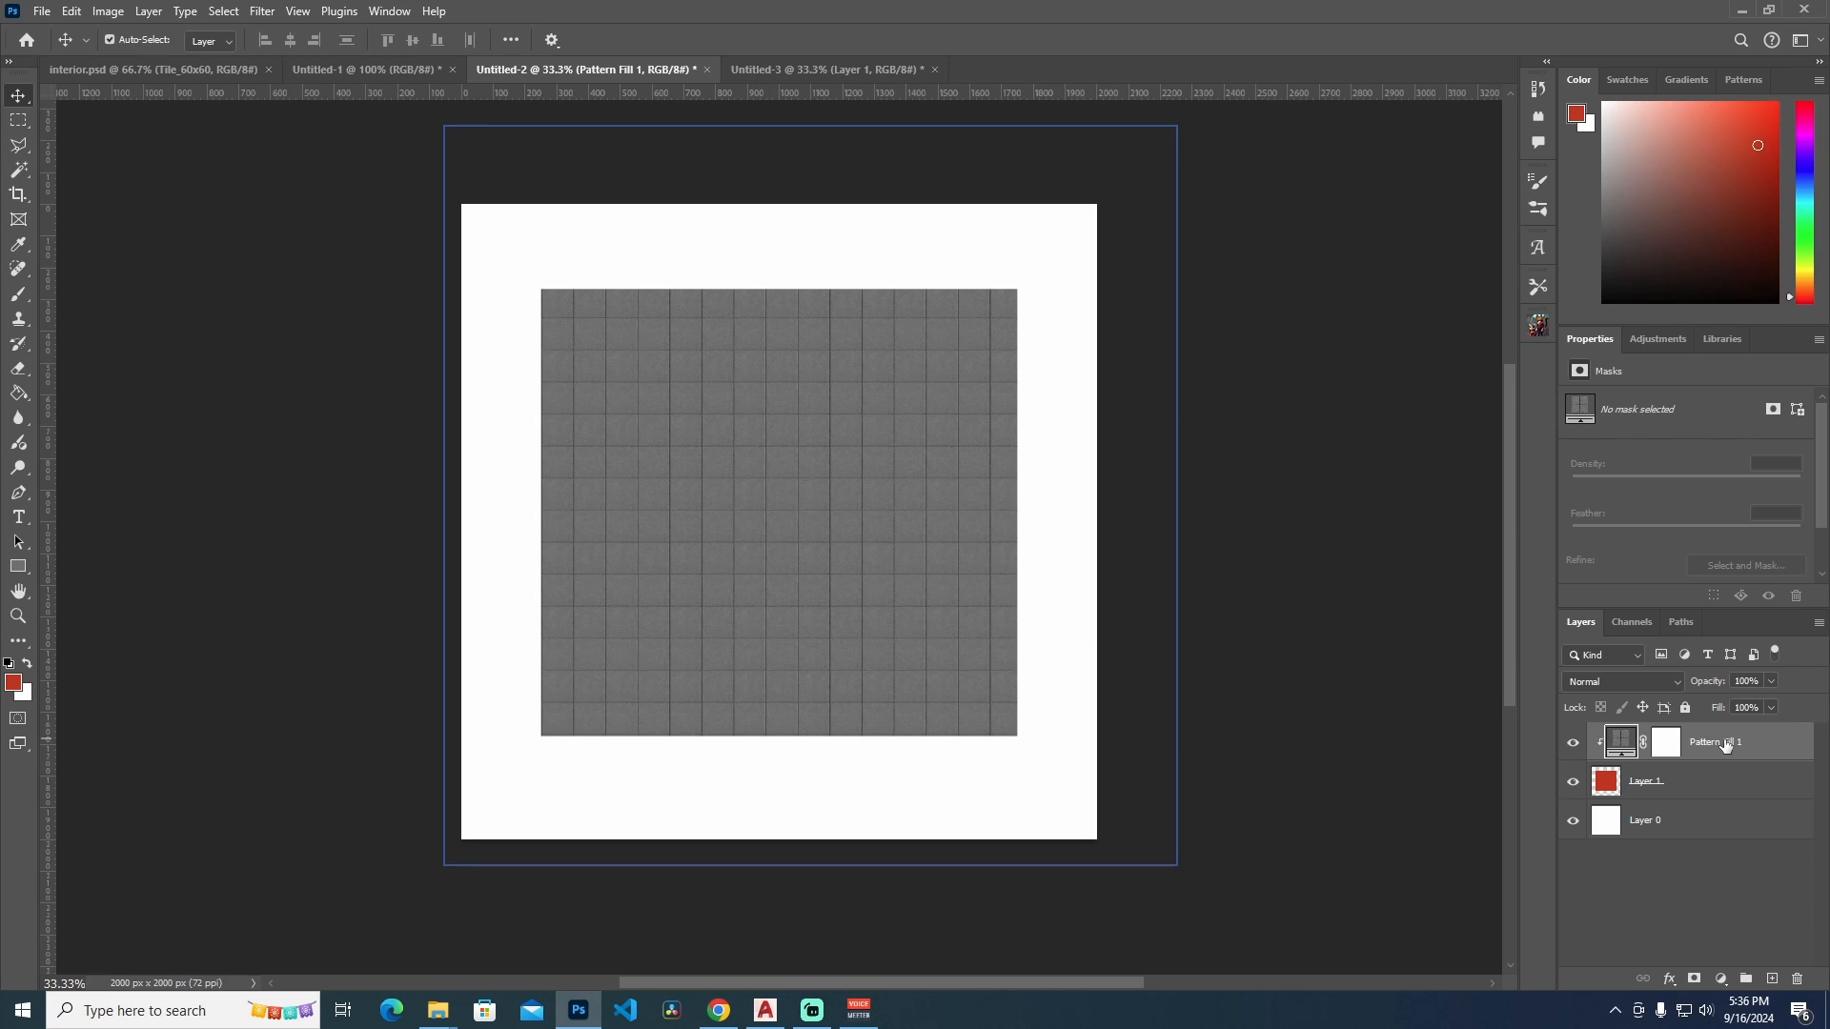
Hide the clipped pattern fill layer and deselect all layers
left_click(1572, 743)
left_click(1038, 568)
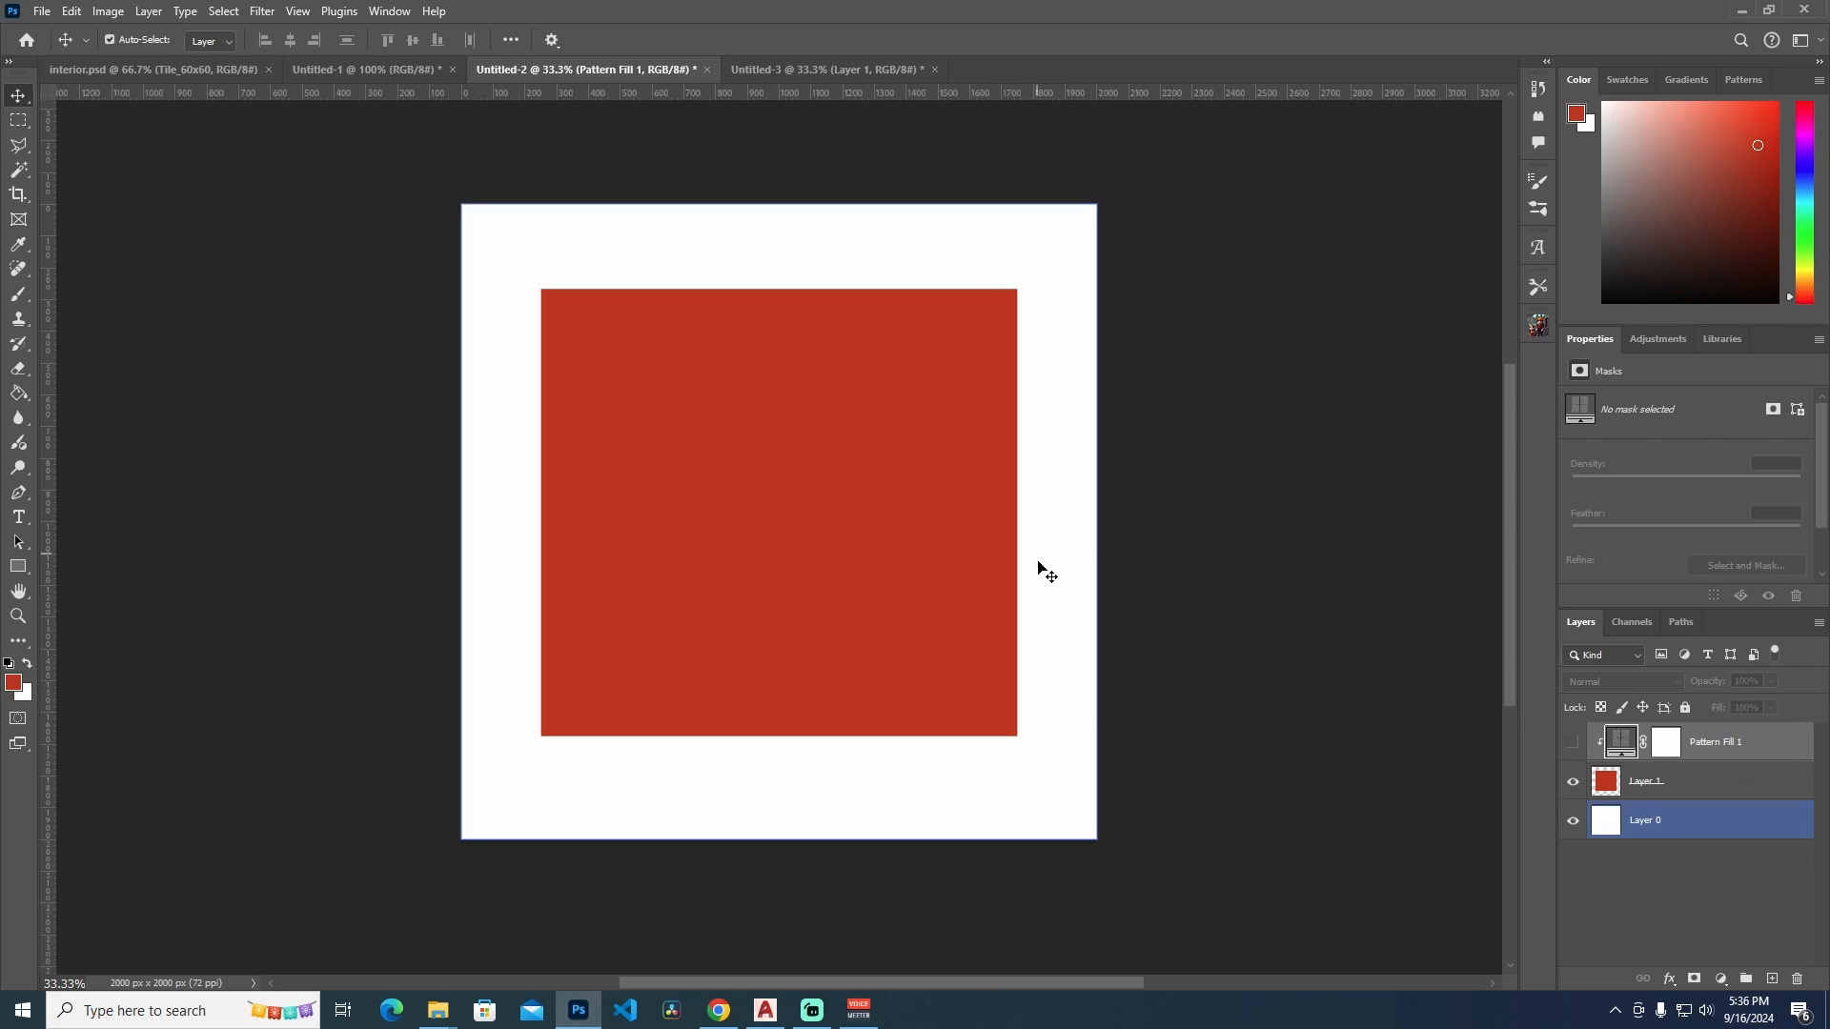
left_click(1230, 576)
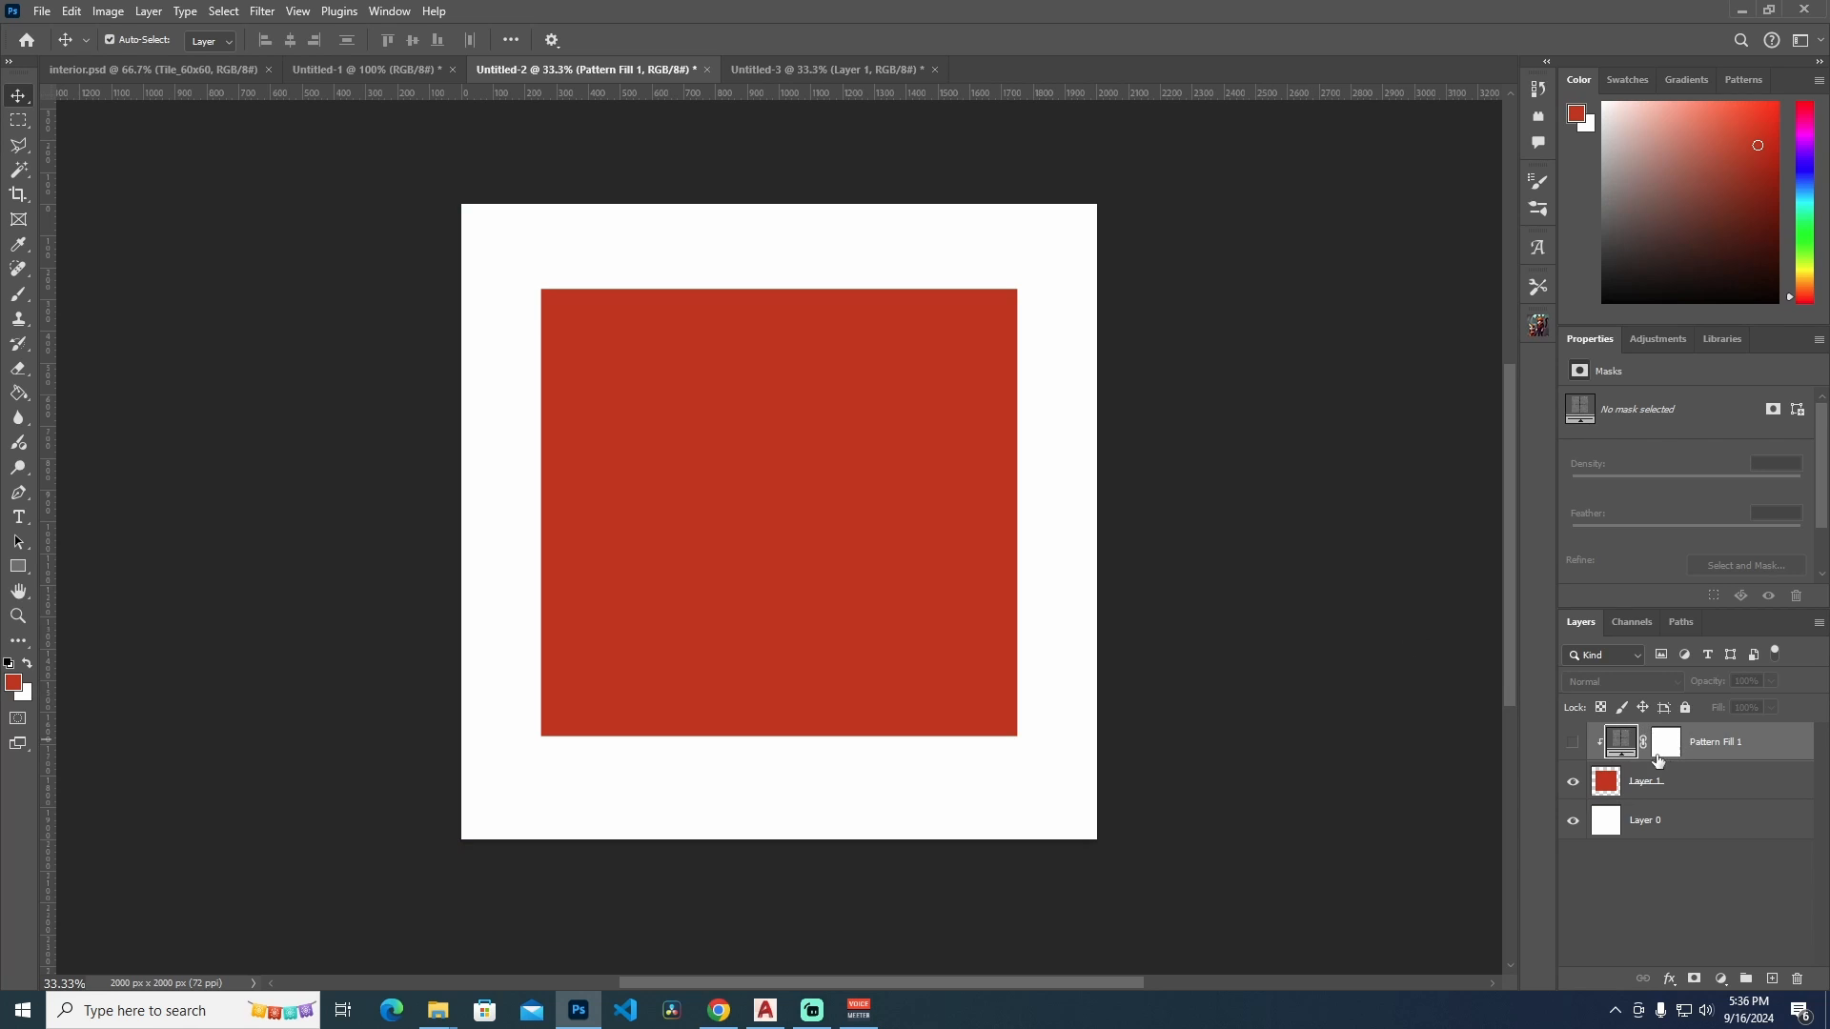
left_click(1237, 573)
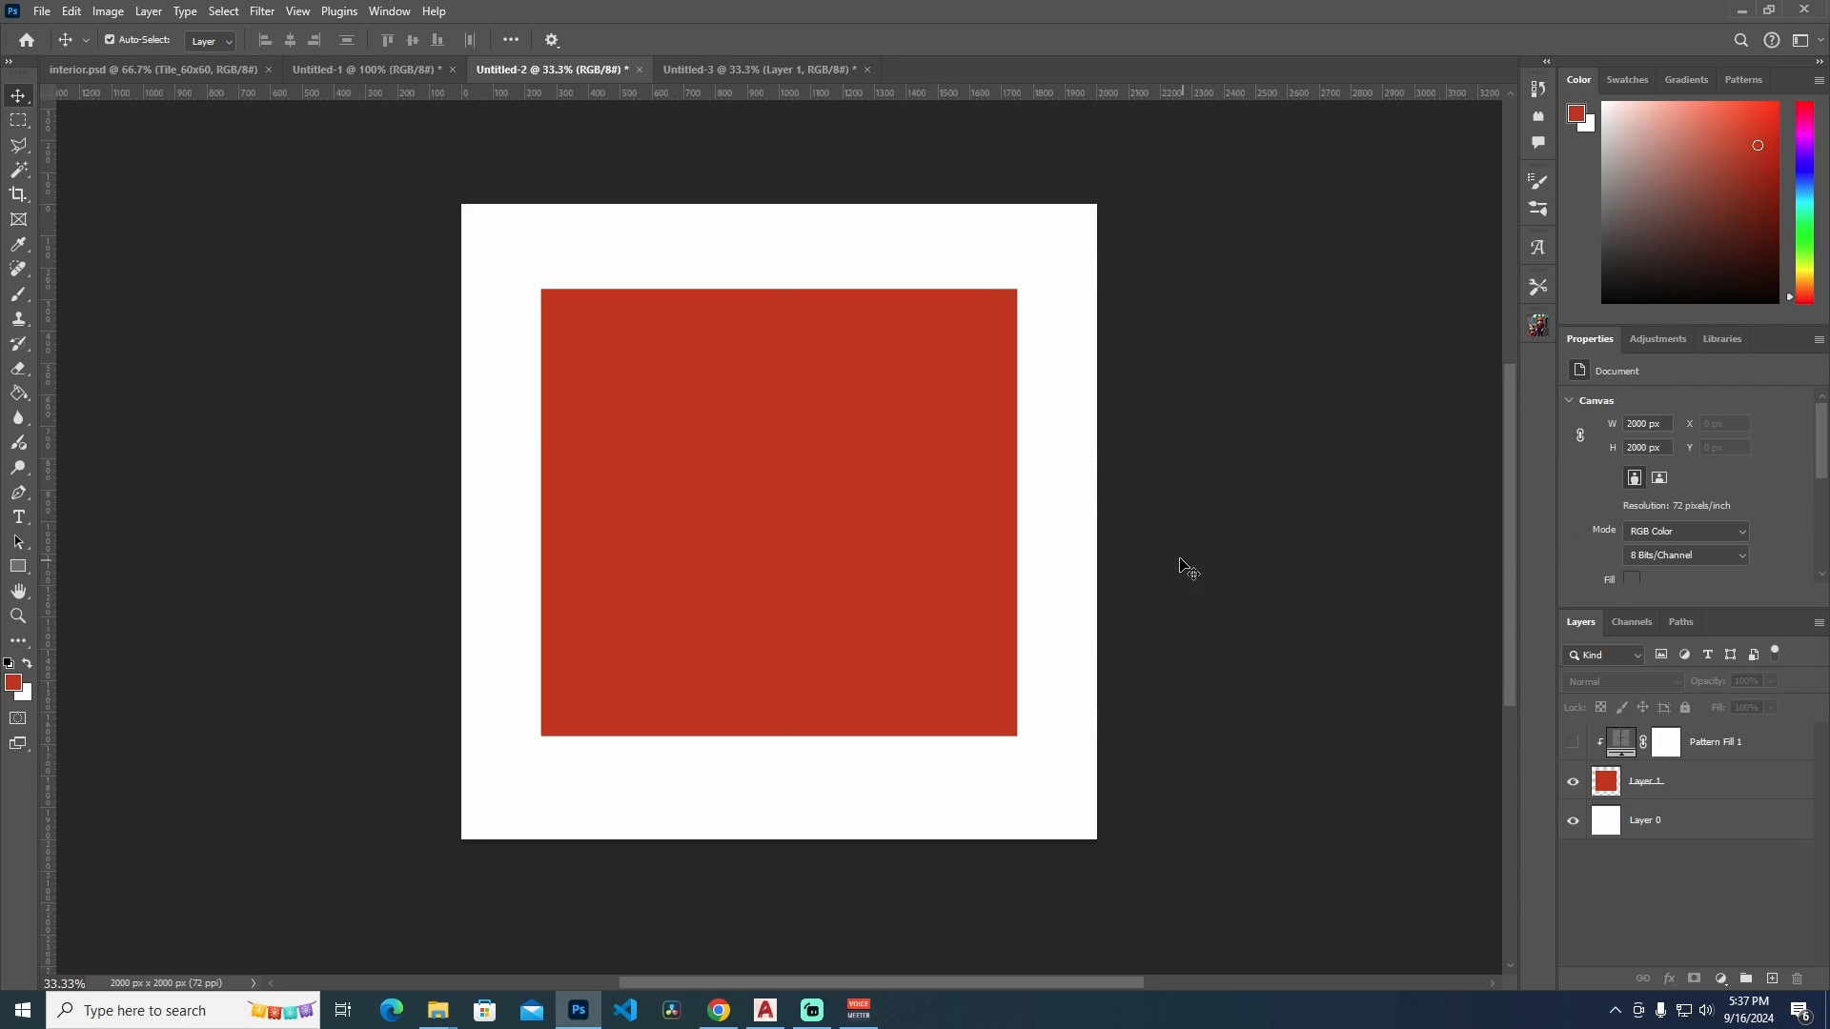
Add a Pattern Overlay effect using the stone_tile pattern to the red rectangle's layer
left_click(1661, 791)
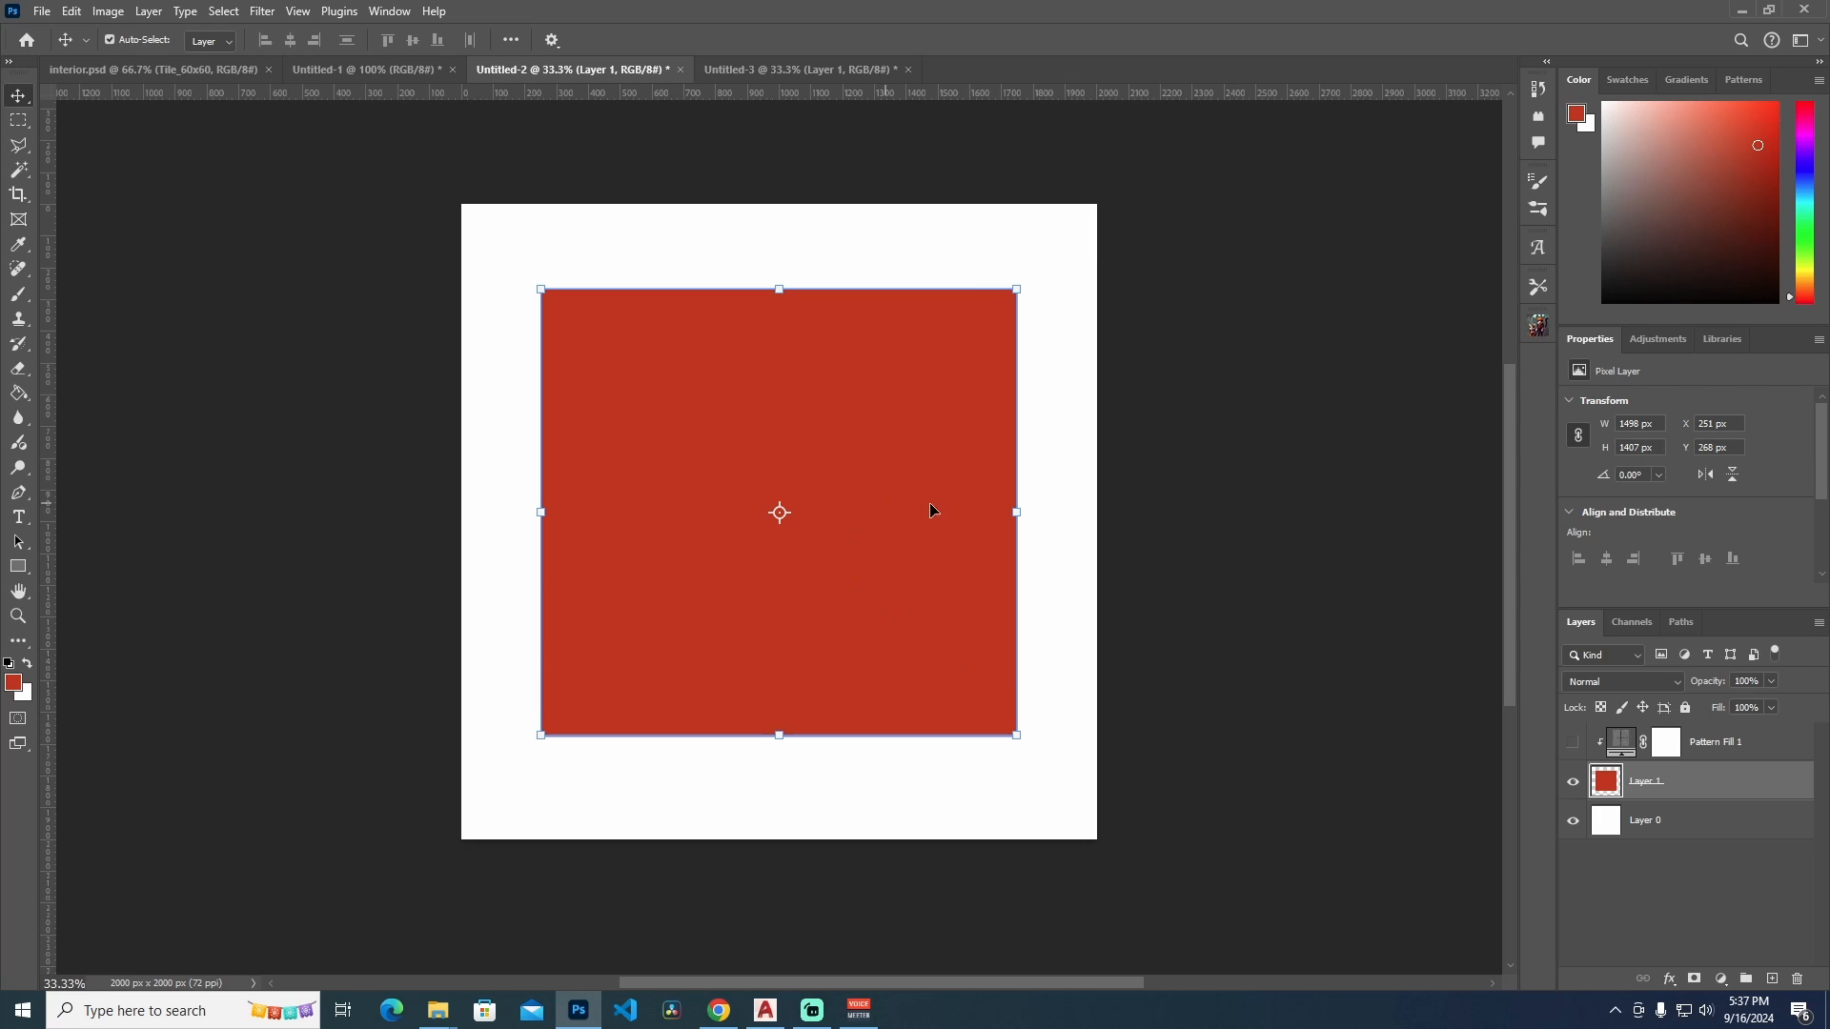
left_click(1668, 982)
left_click(1719, 803)
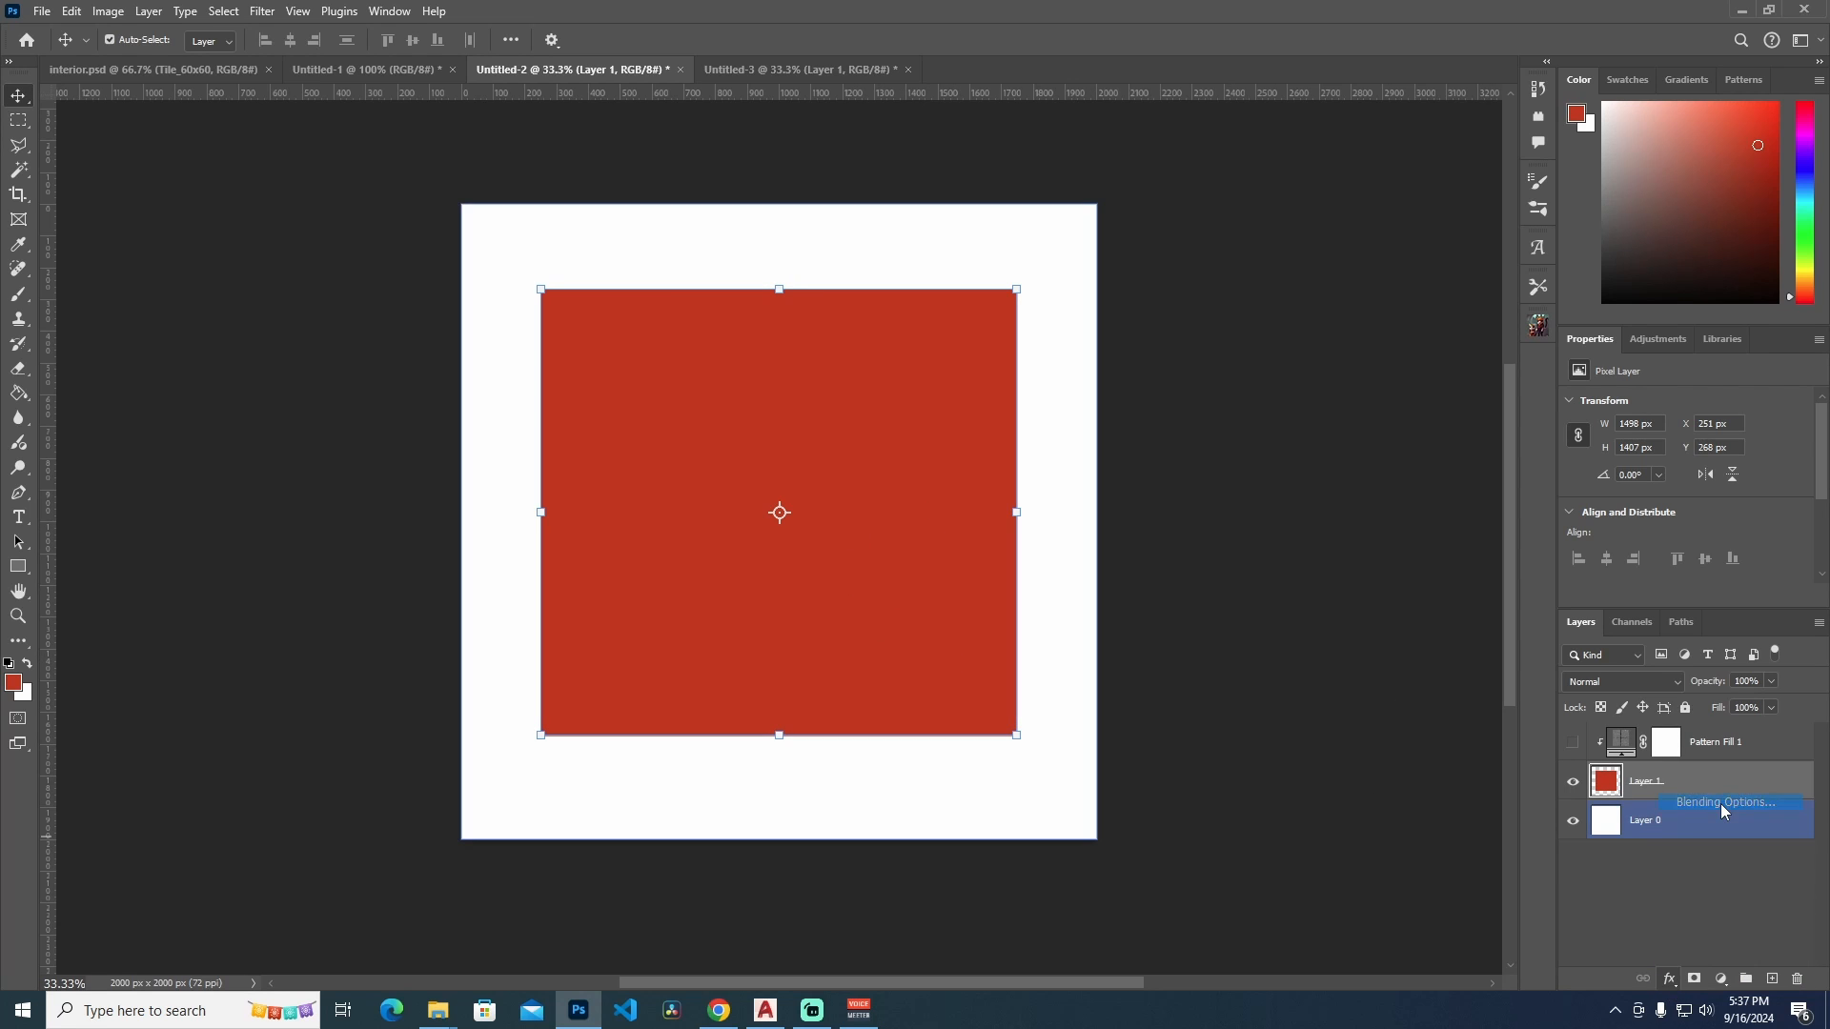
left_click(1054, 705)
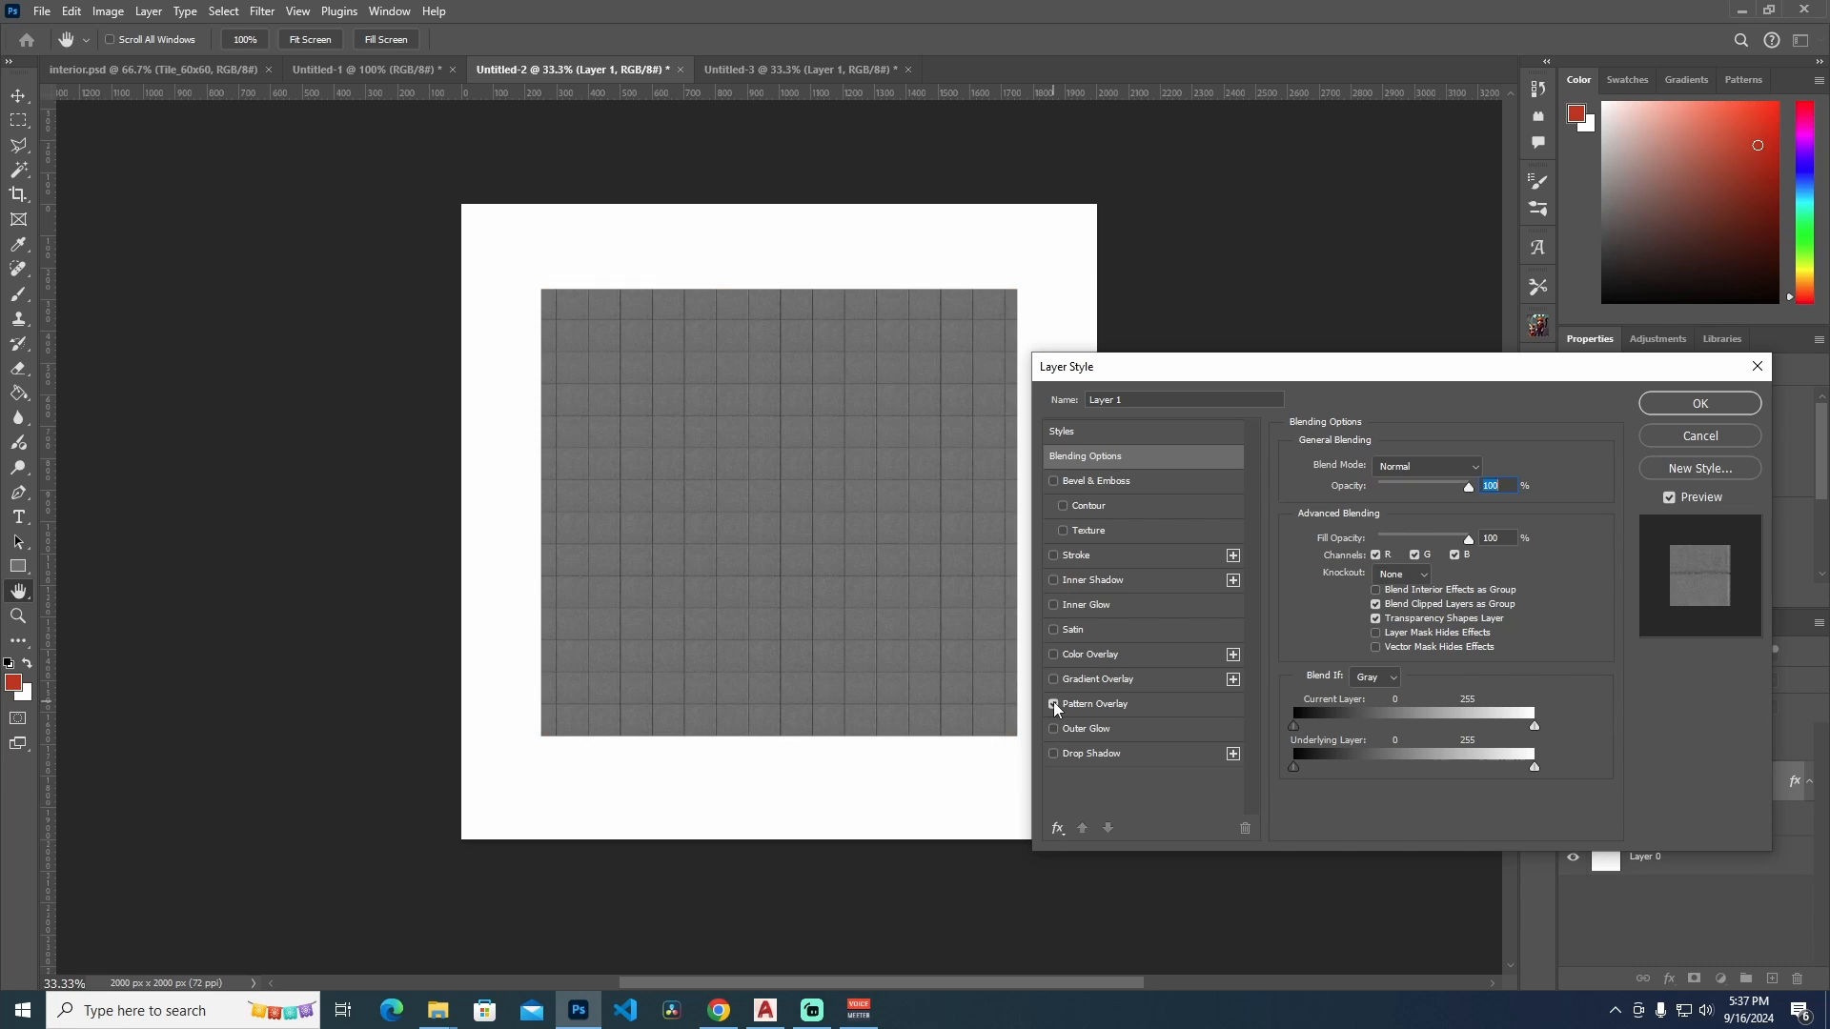
left_click(1422, 531)
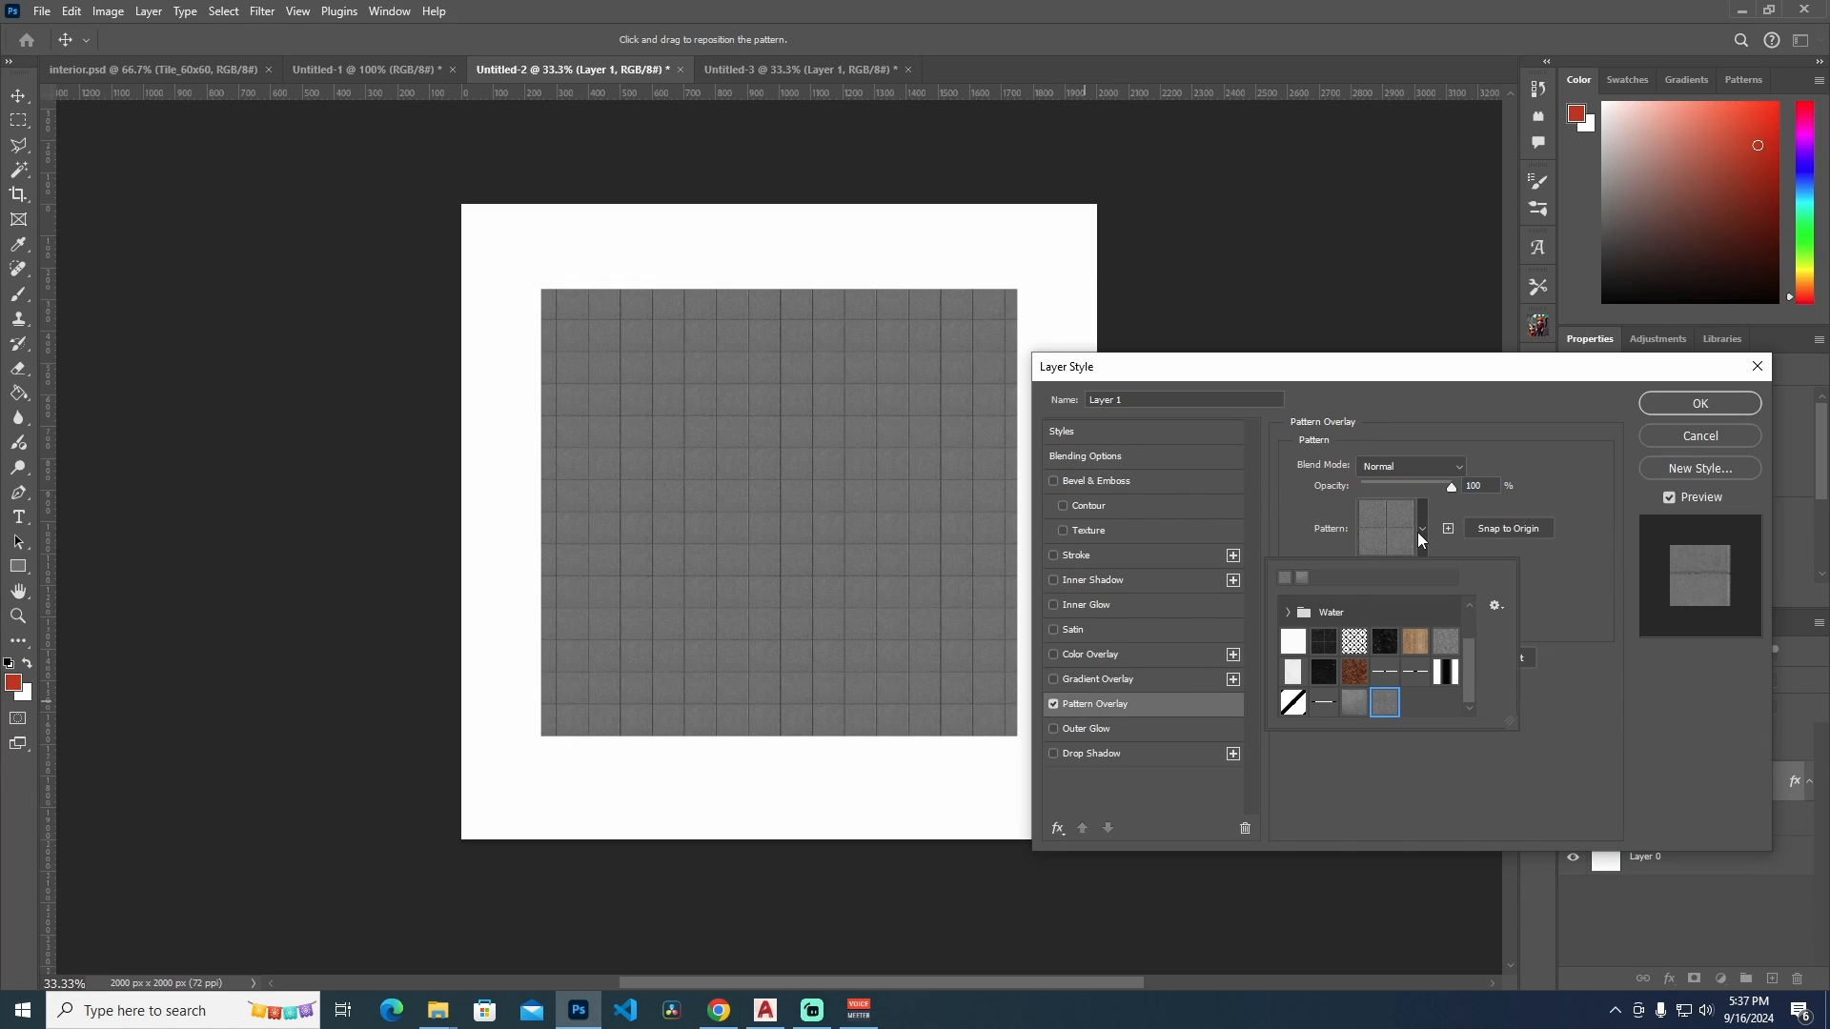
double_click(1384, 700)
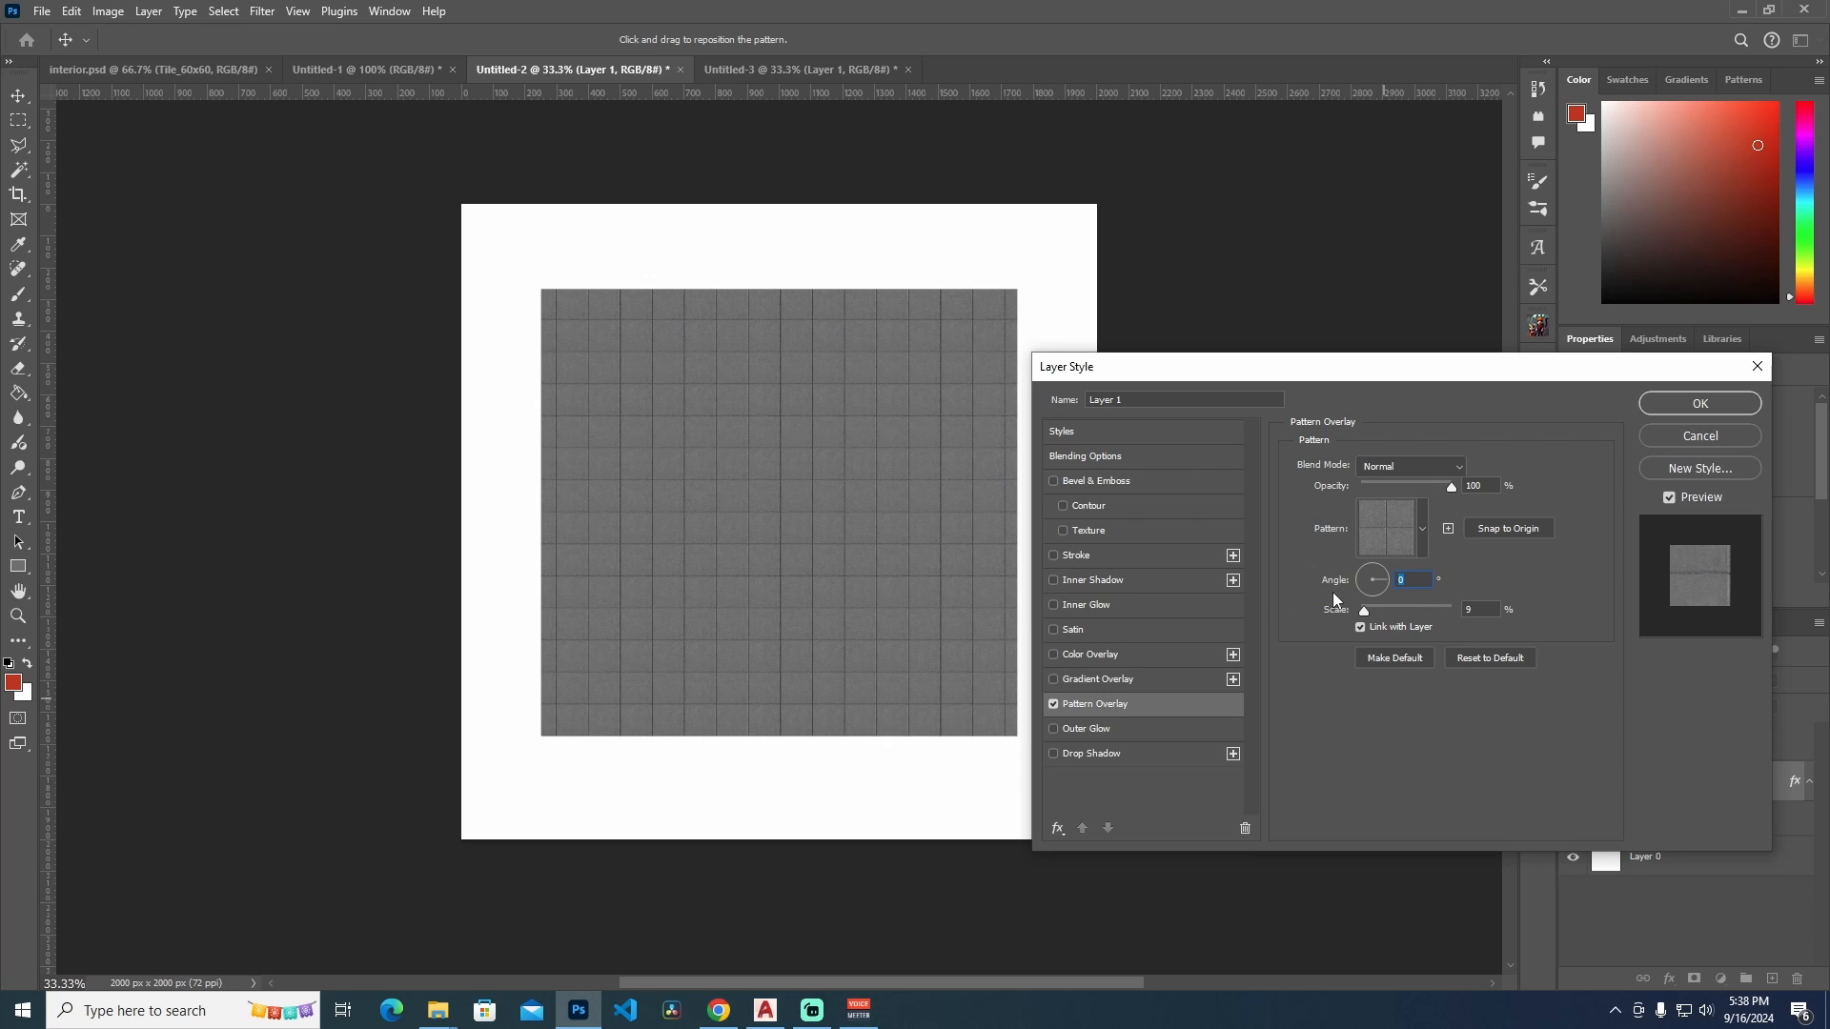
Shift the overlay pattern within the rectangle, snap it back to the origin, and apply the layer style
left_click_drag(1257, 372, 1251, 220)
left_click_drag(753, 515, 734, 625)
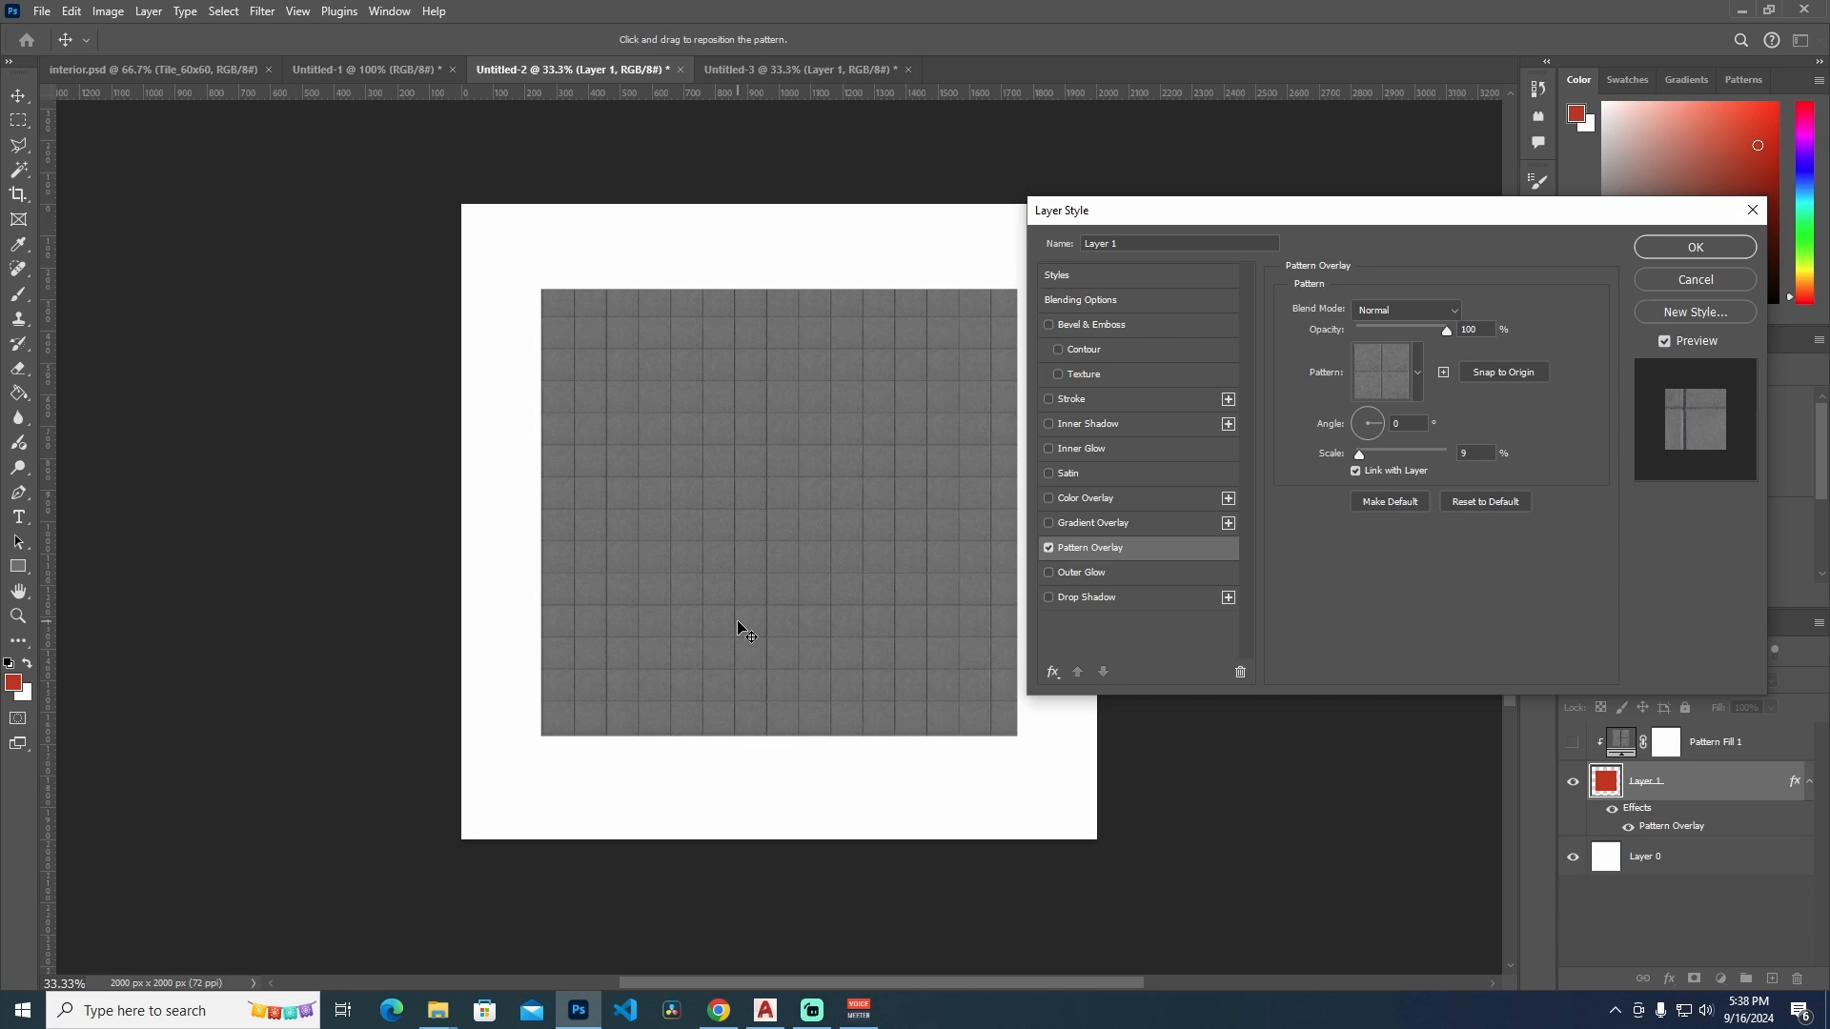
left_click(1518, 381)
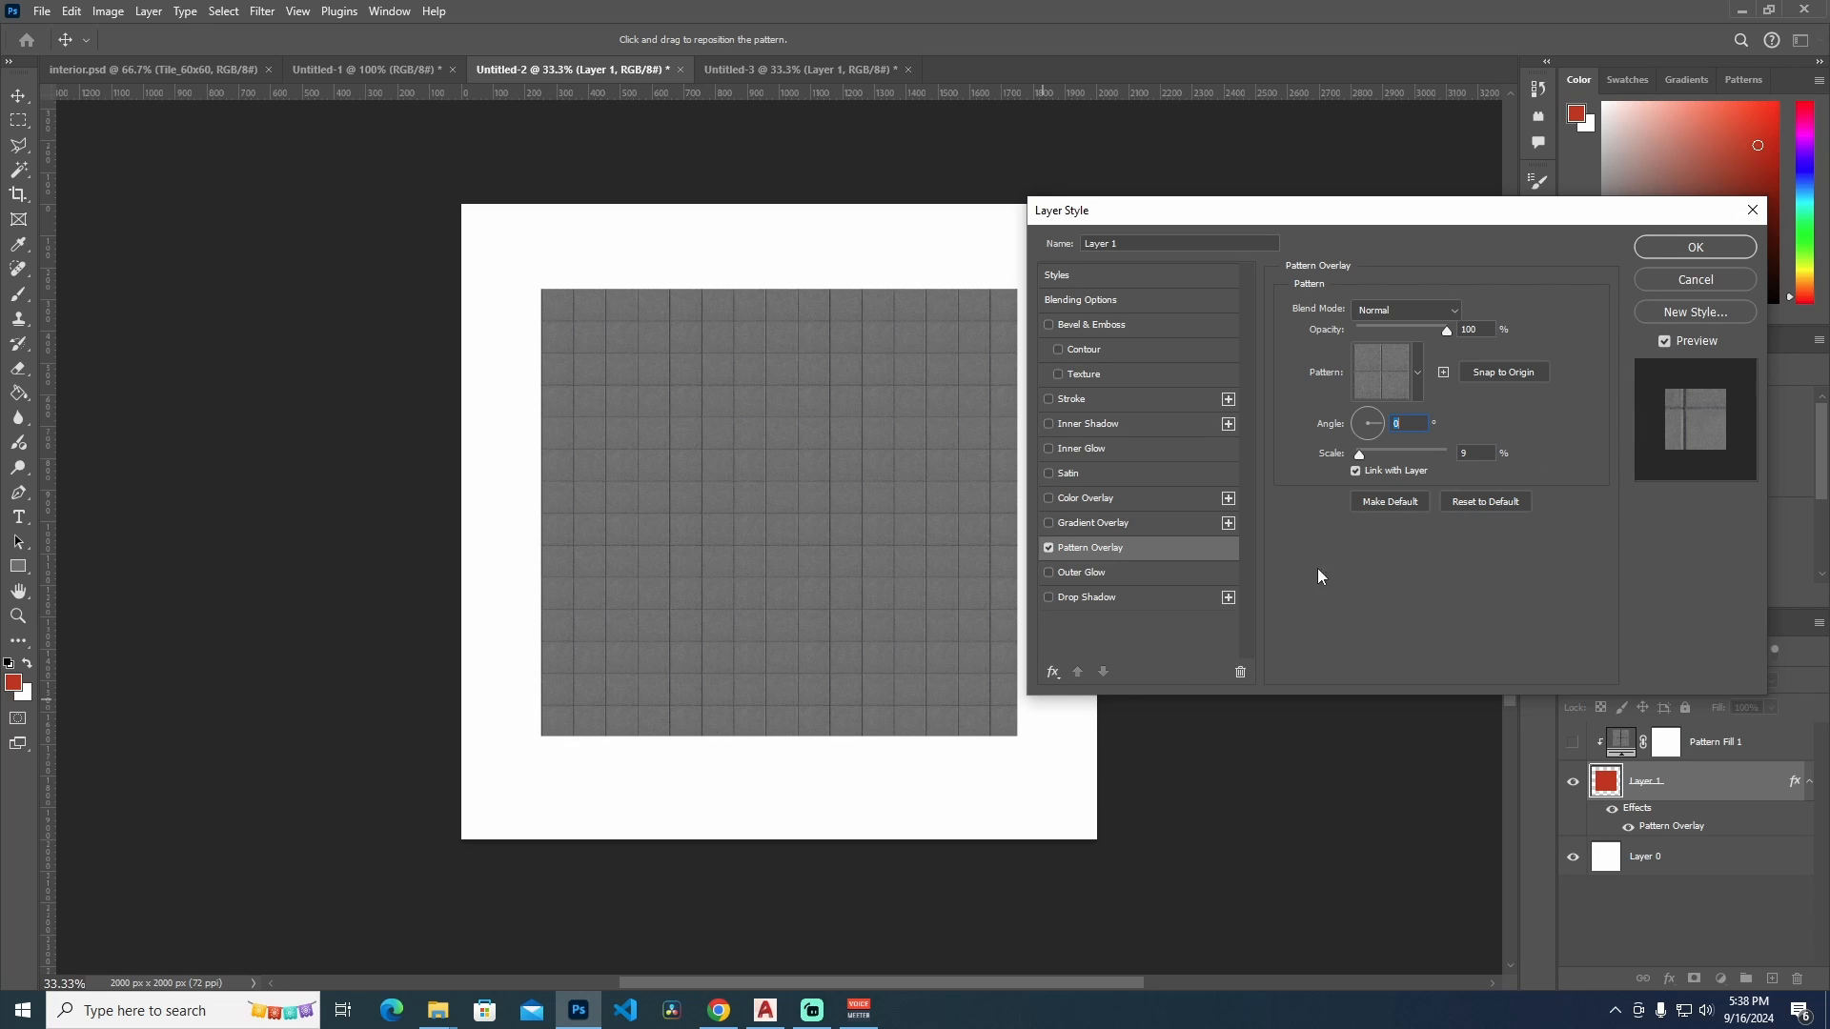
left_click(1718, 248)
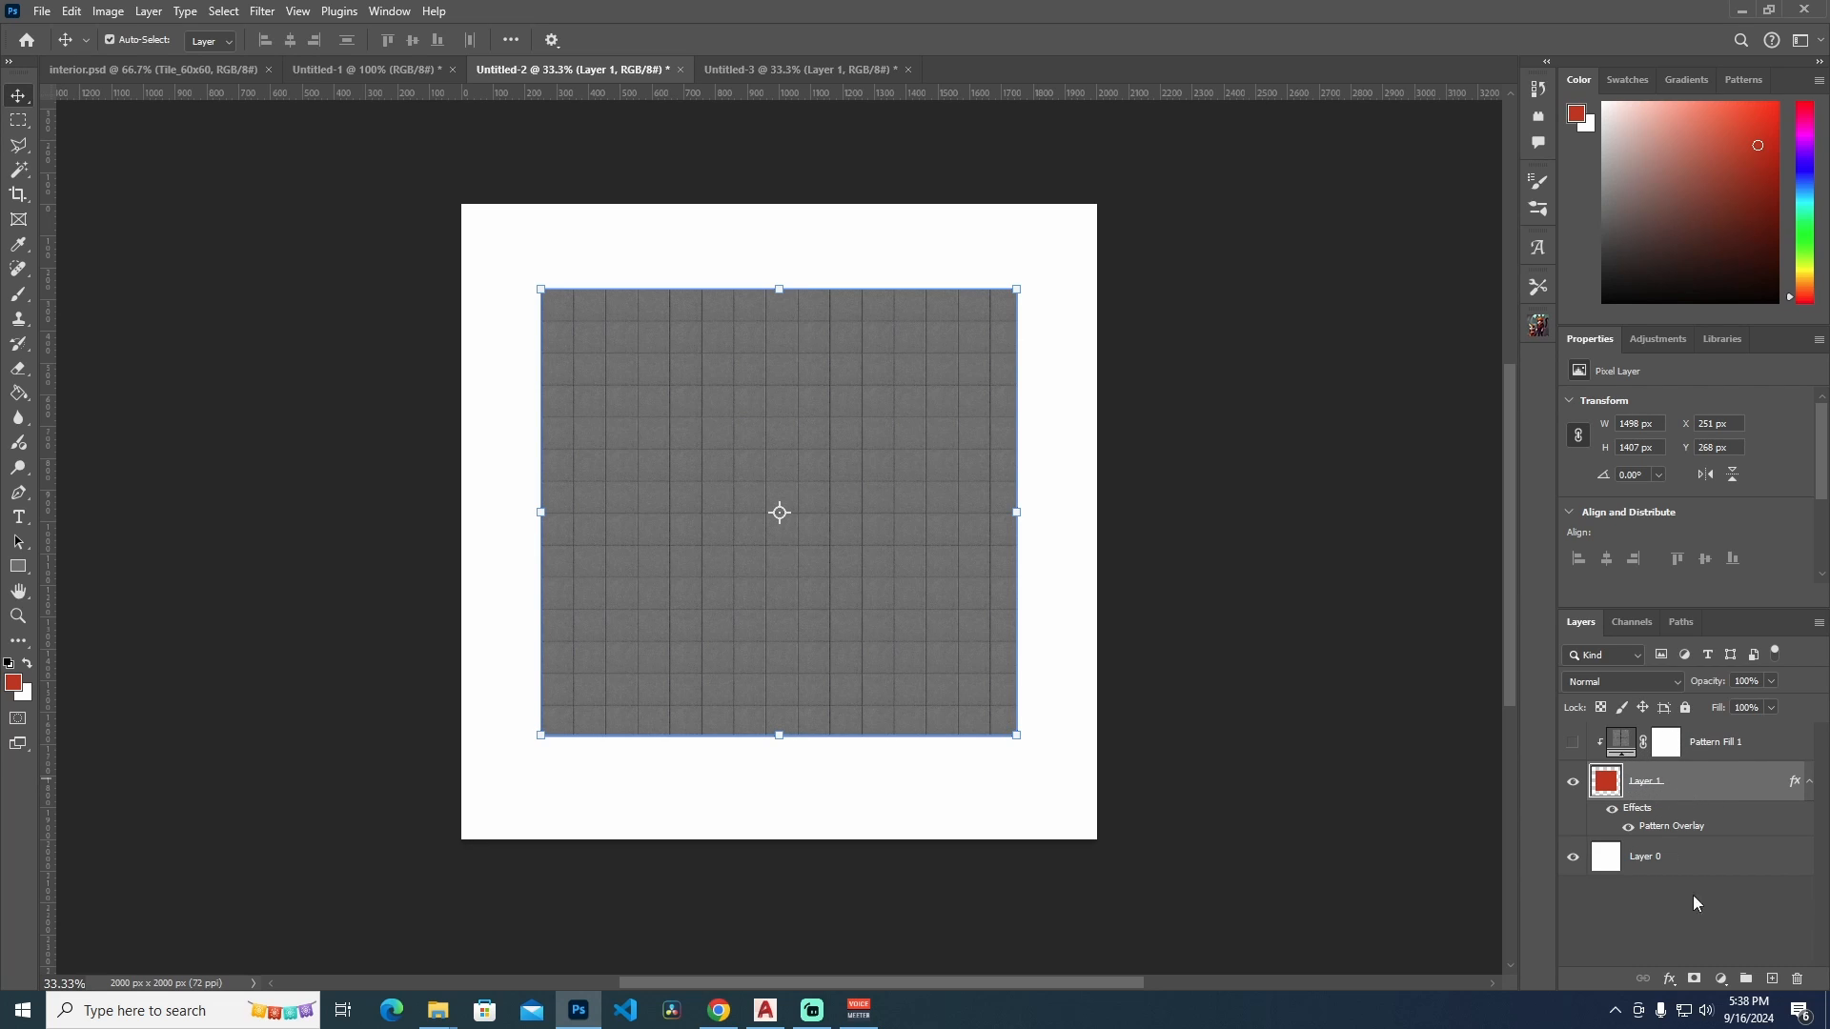
Reopen the rectangle layer's Pattern Overlay settings and change the pattern's blend mode to Multiply
left_click(1668, 980)
left_click(1717, 800)
left_click(1111, 551)
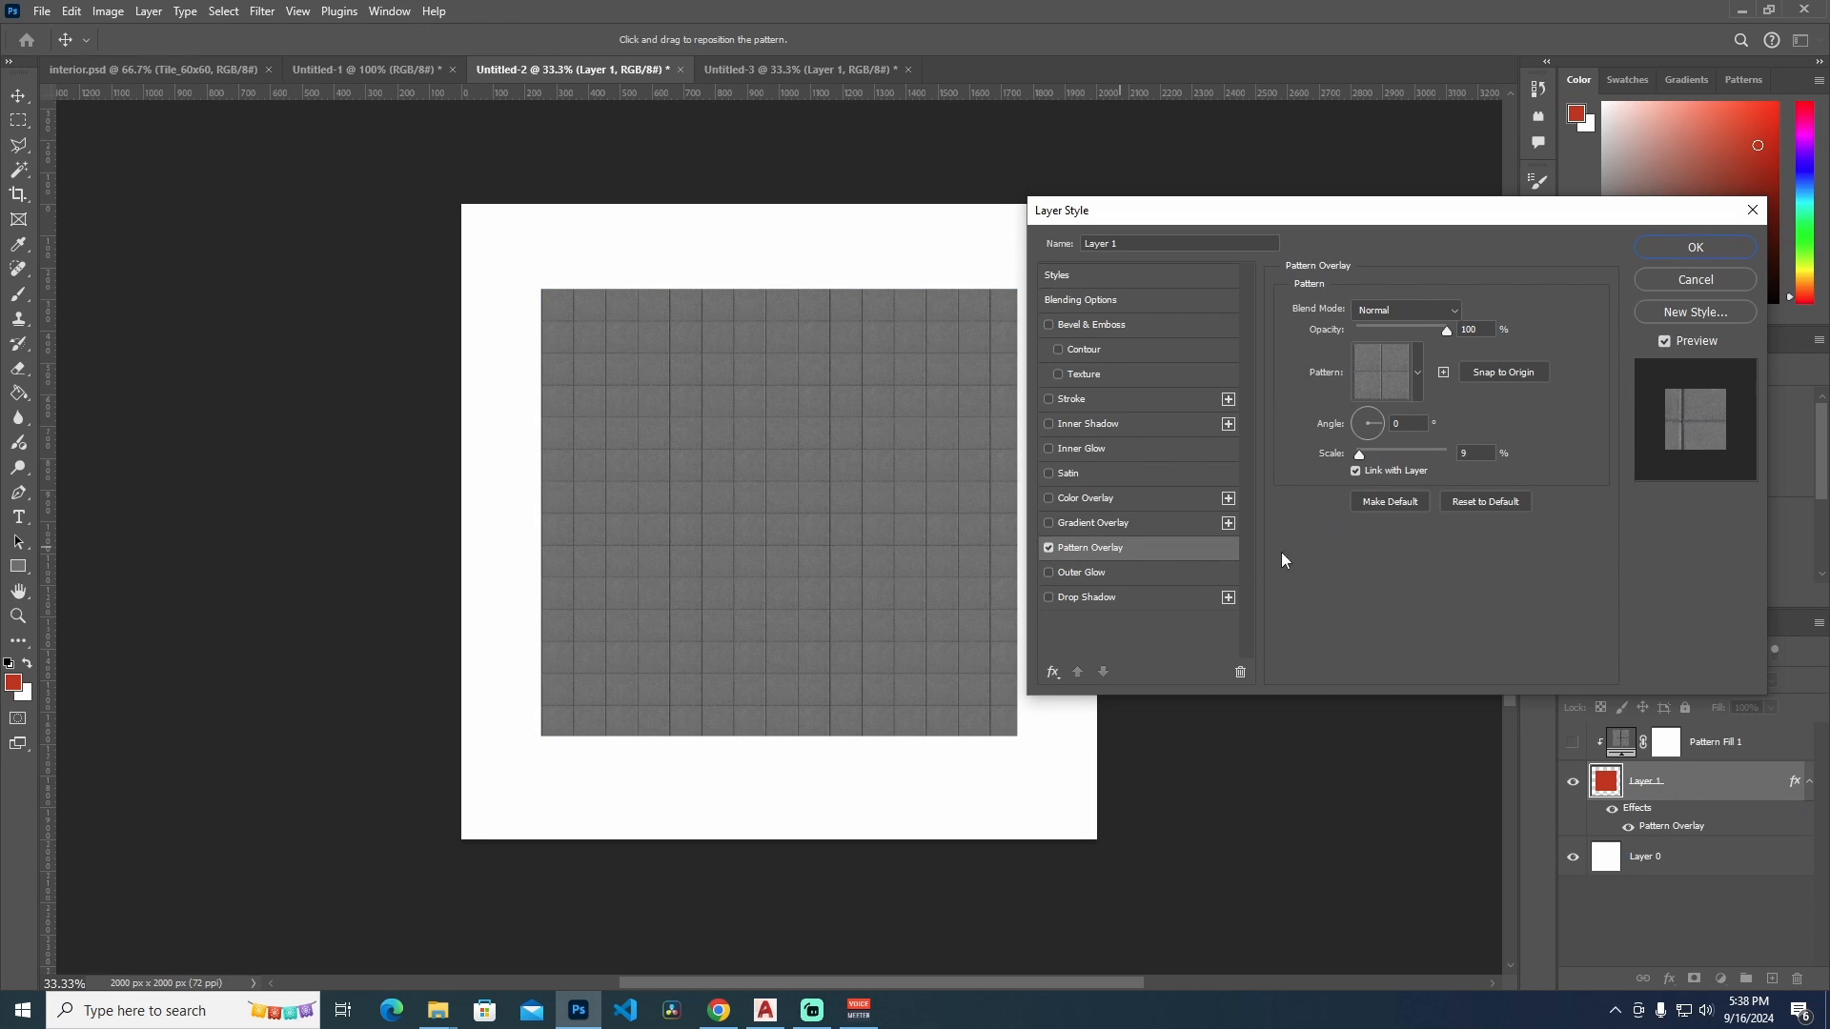
left_click(1410, 311)
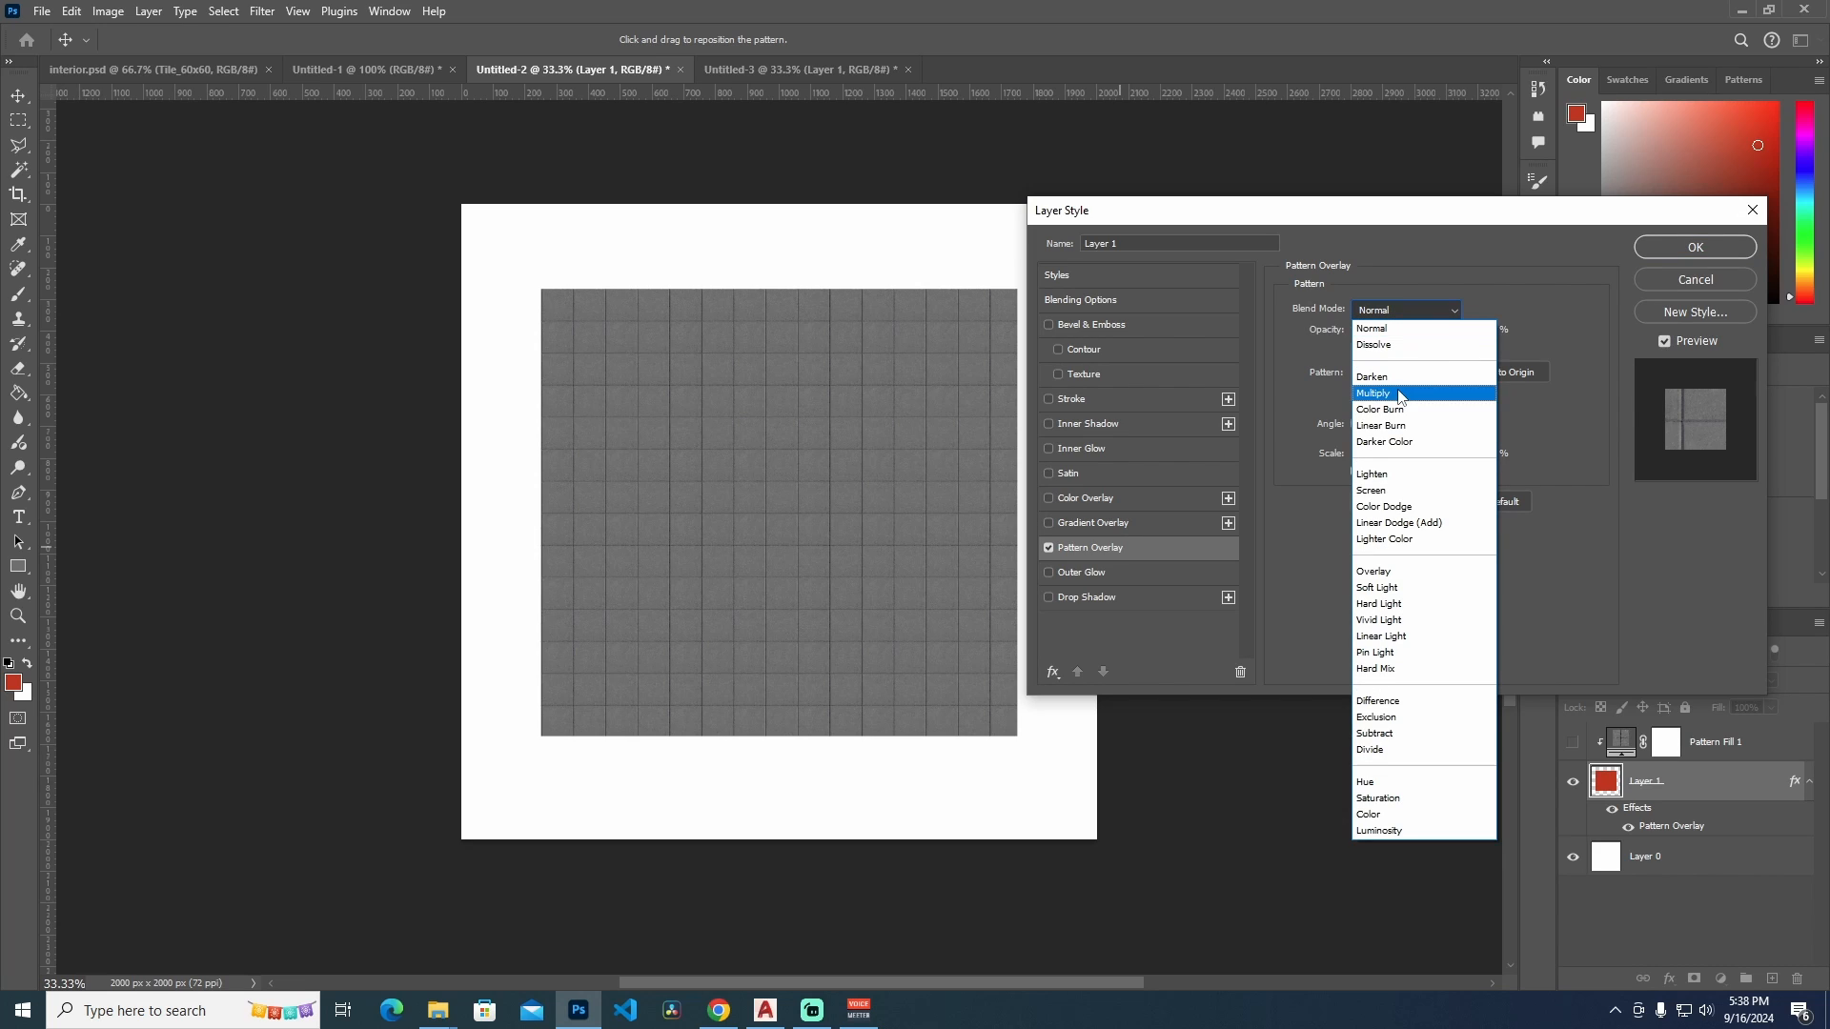
left_click(1399, 393)
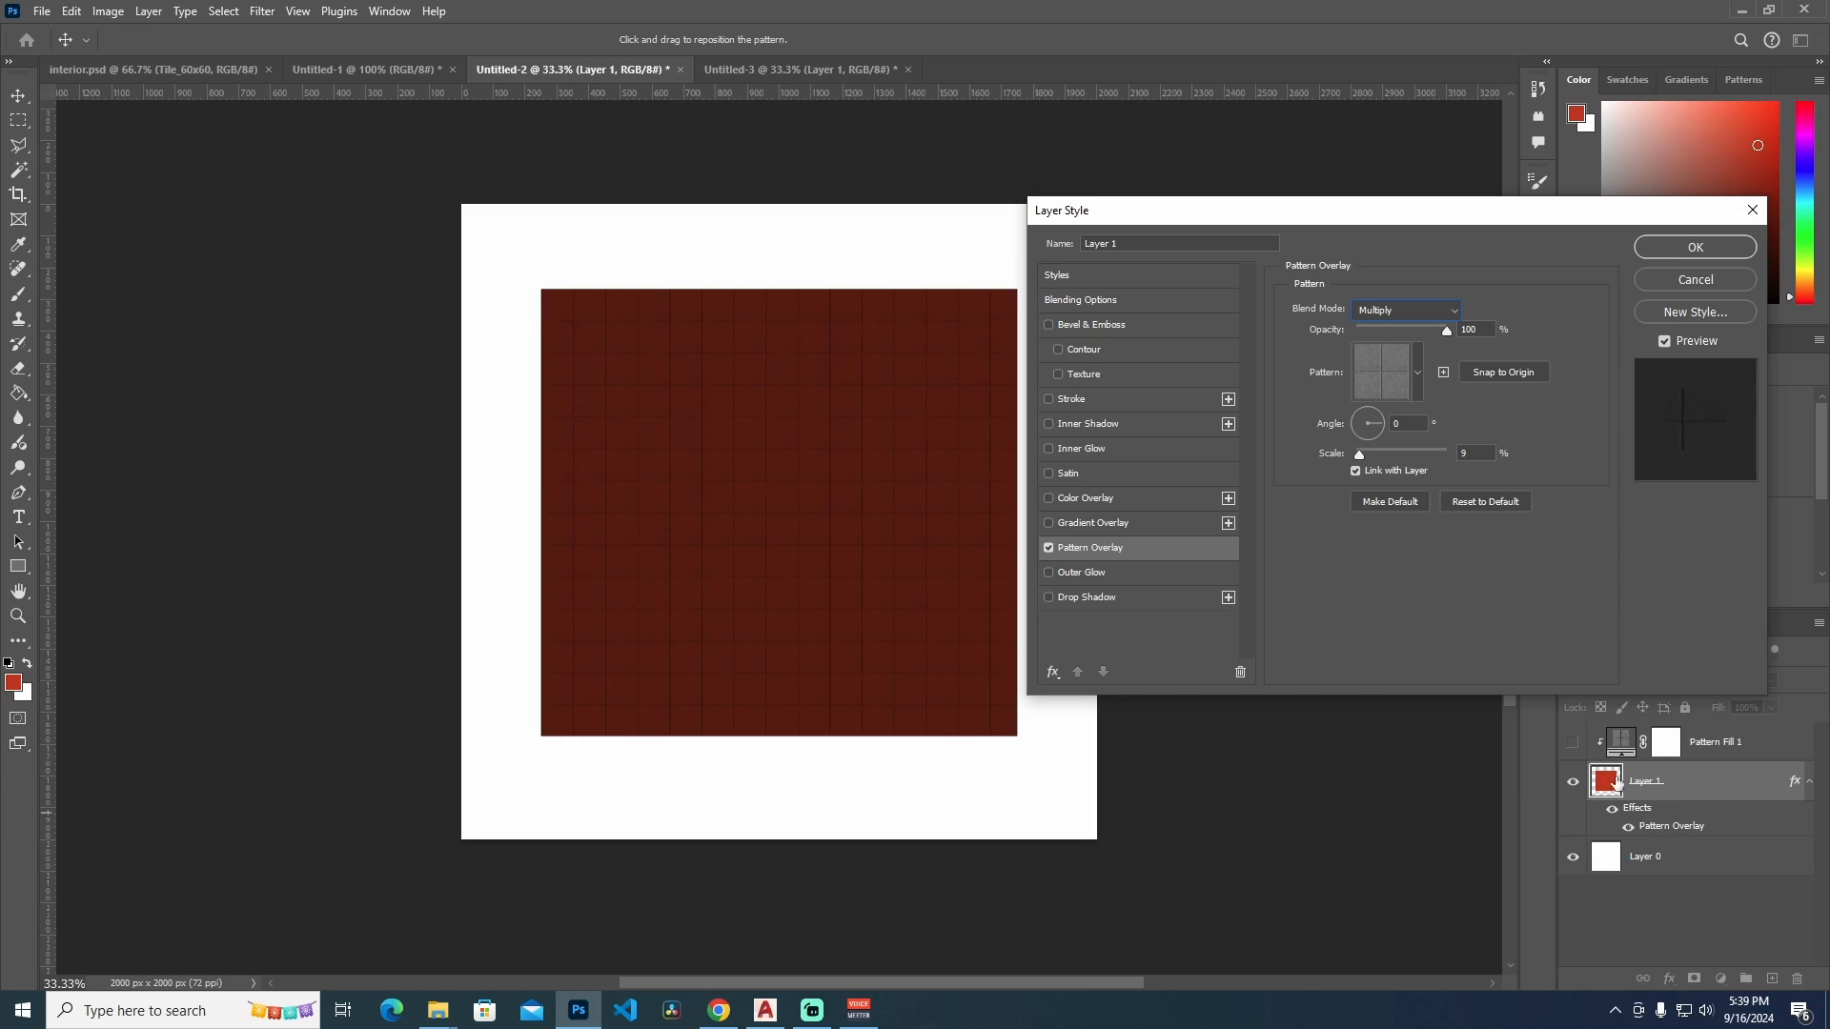
Enable a Color Overlay on the rectangle's layer and set its blend mode to Multiply
left_click(1048, 499)
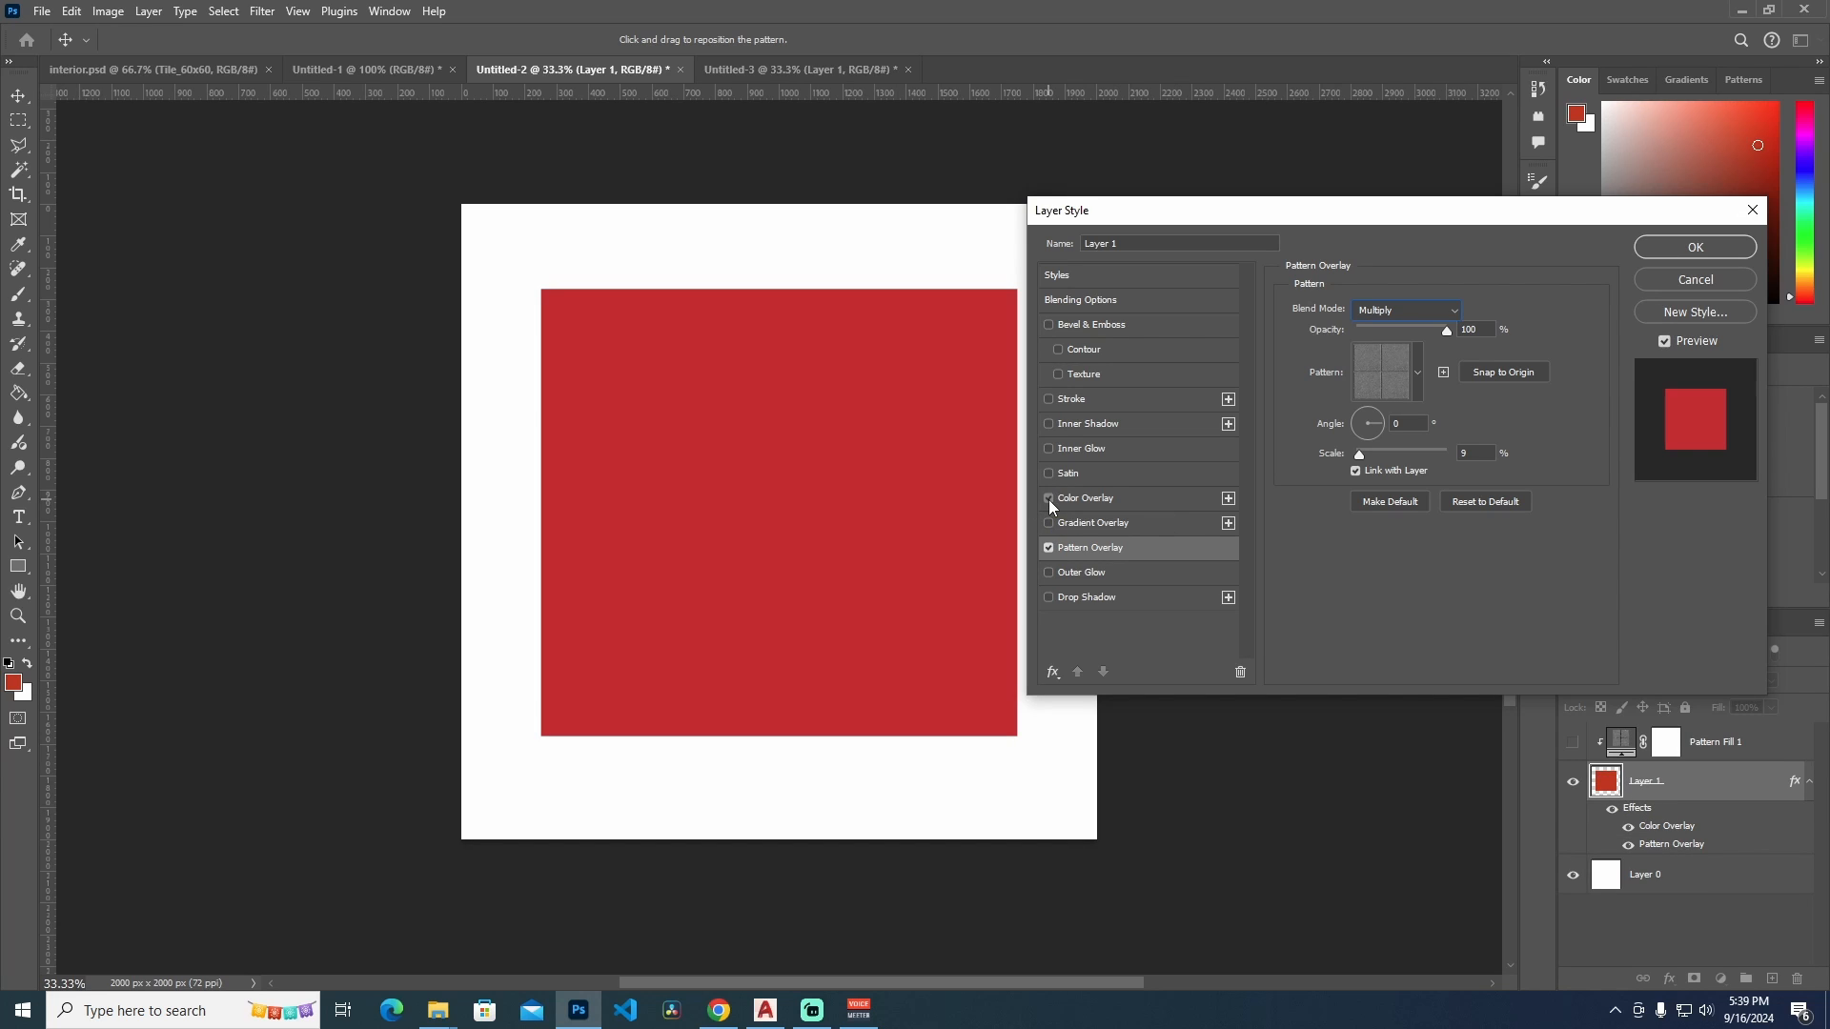
left_click(1049, 500)
left_click(1093, 500)
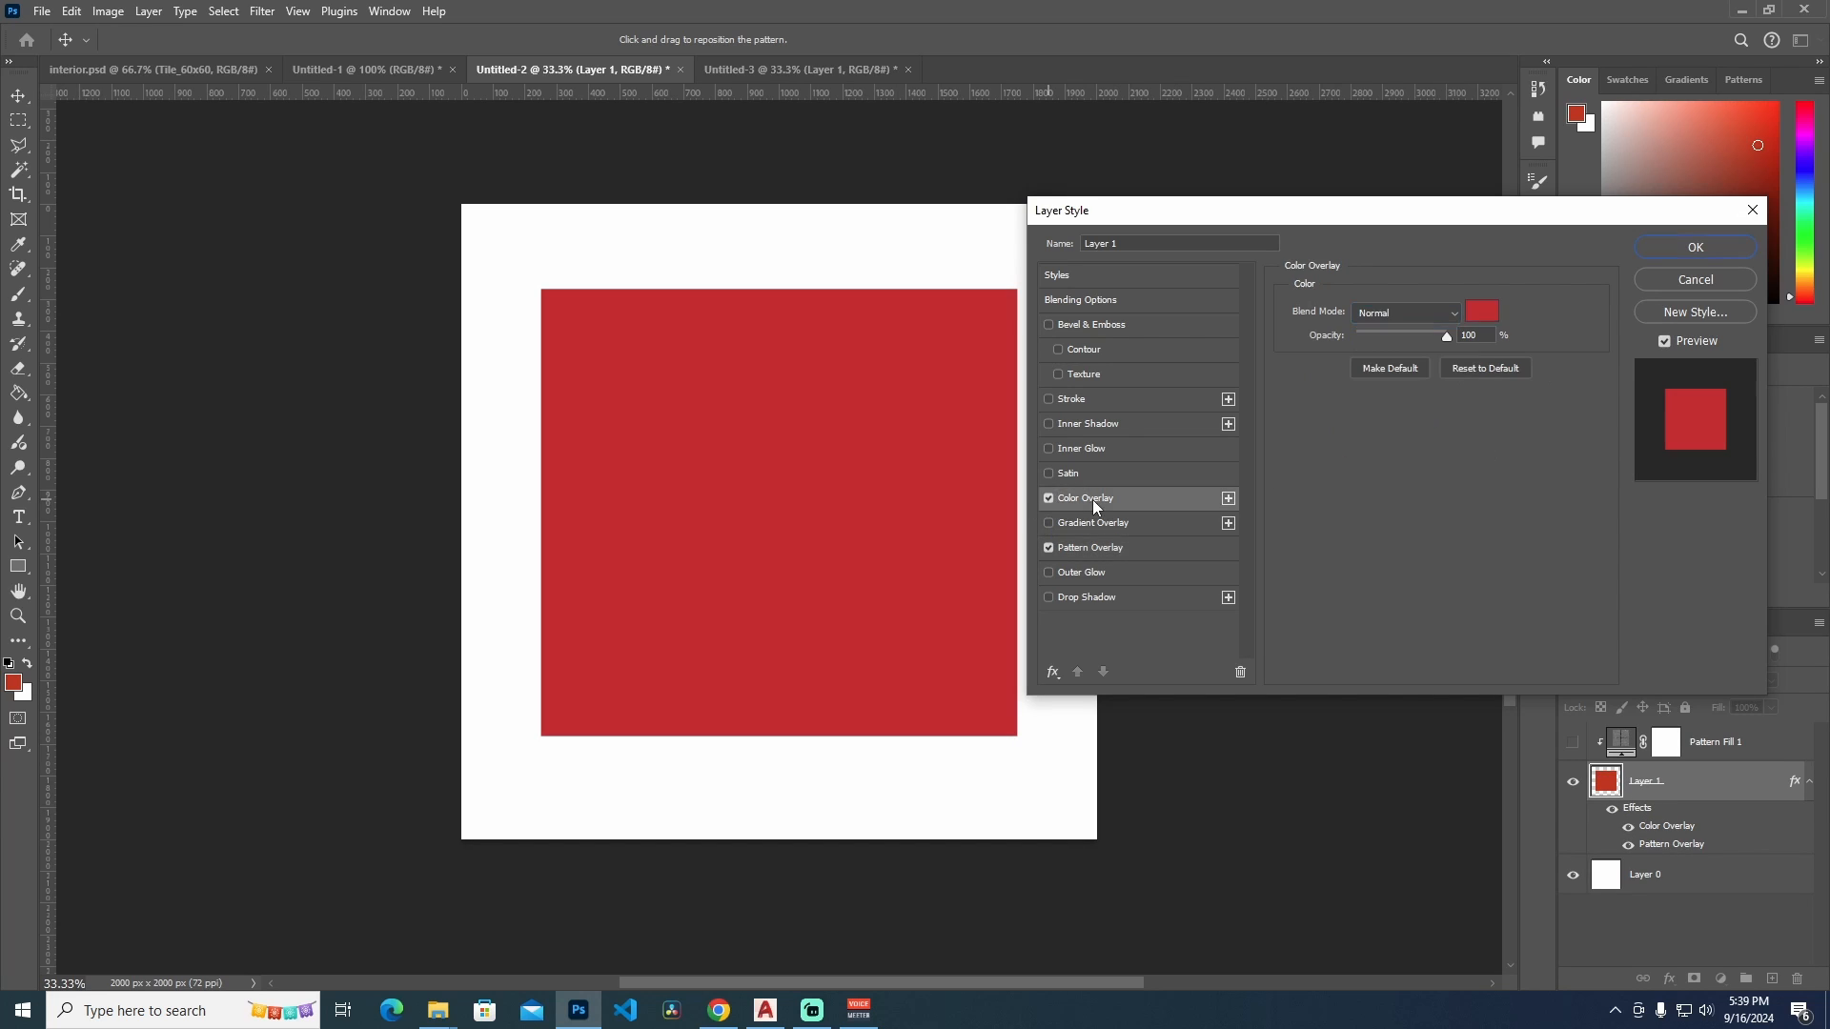
left_click(1455, 312)
left_click(1386, 402)
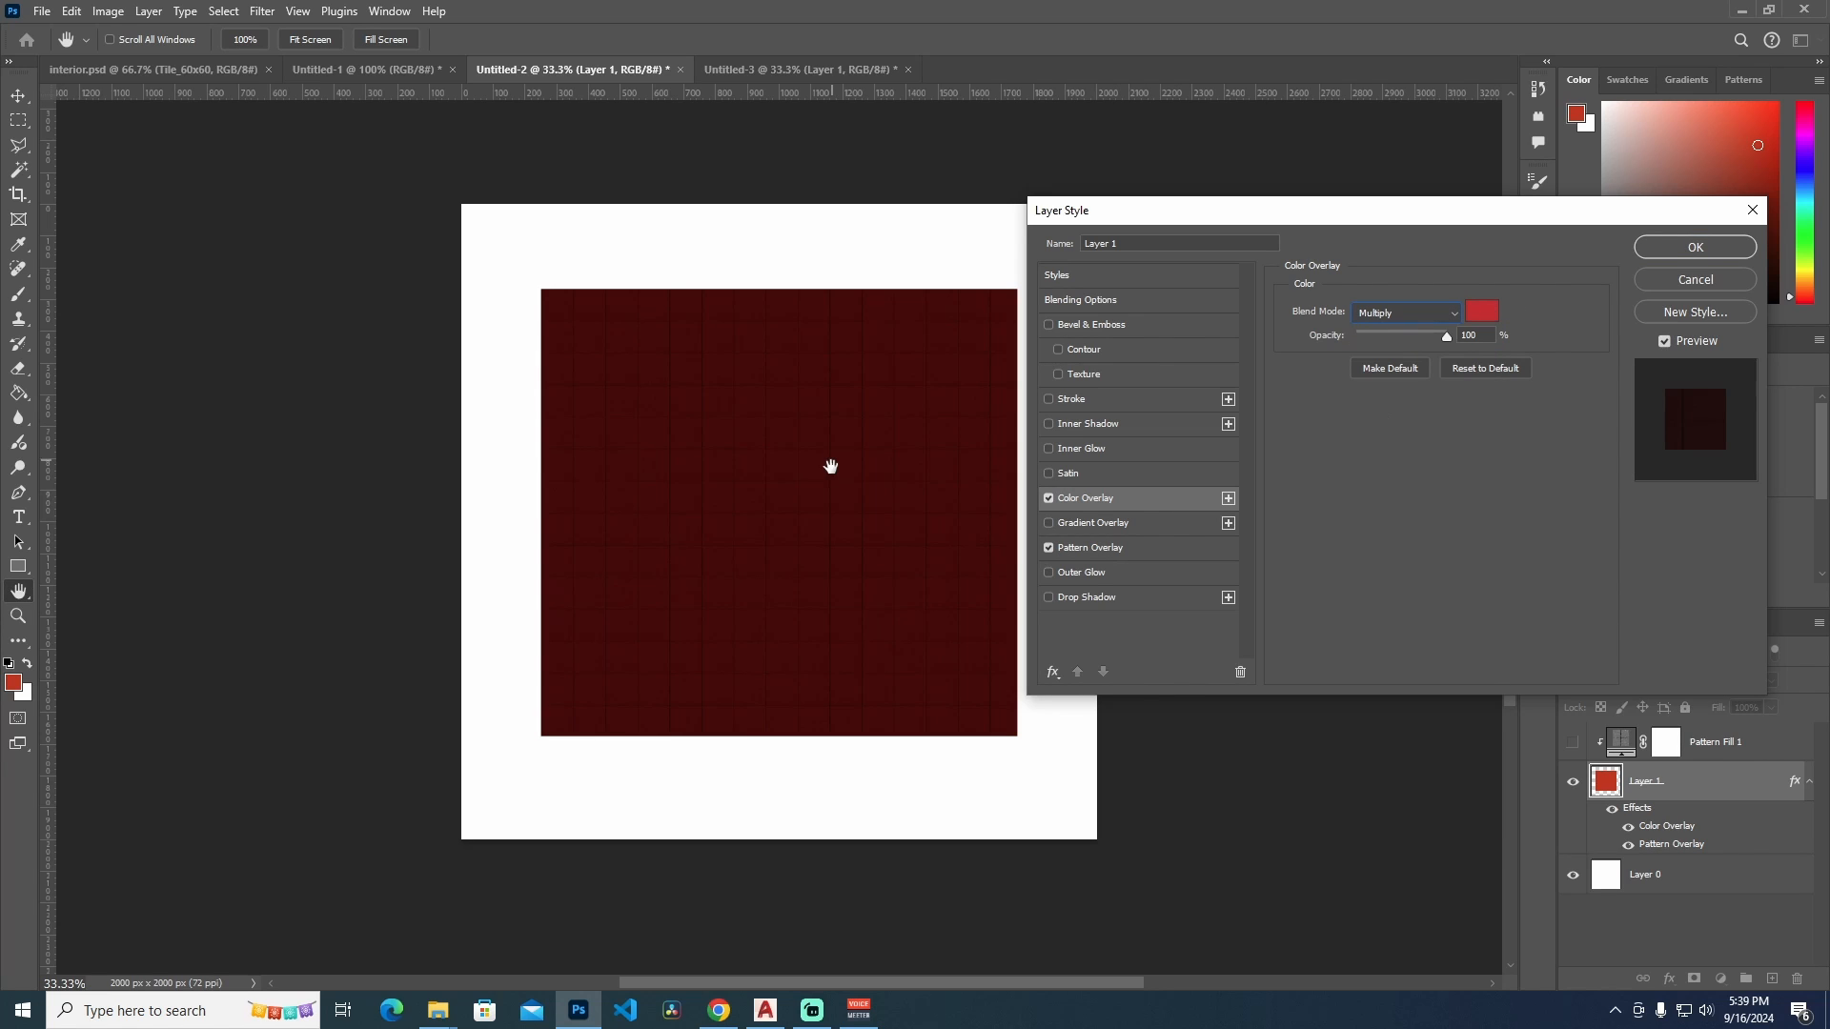
Set the Pattern Overlay's blend mode to Normal
left_click(1089, 551)
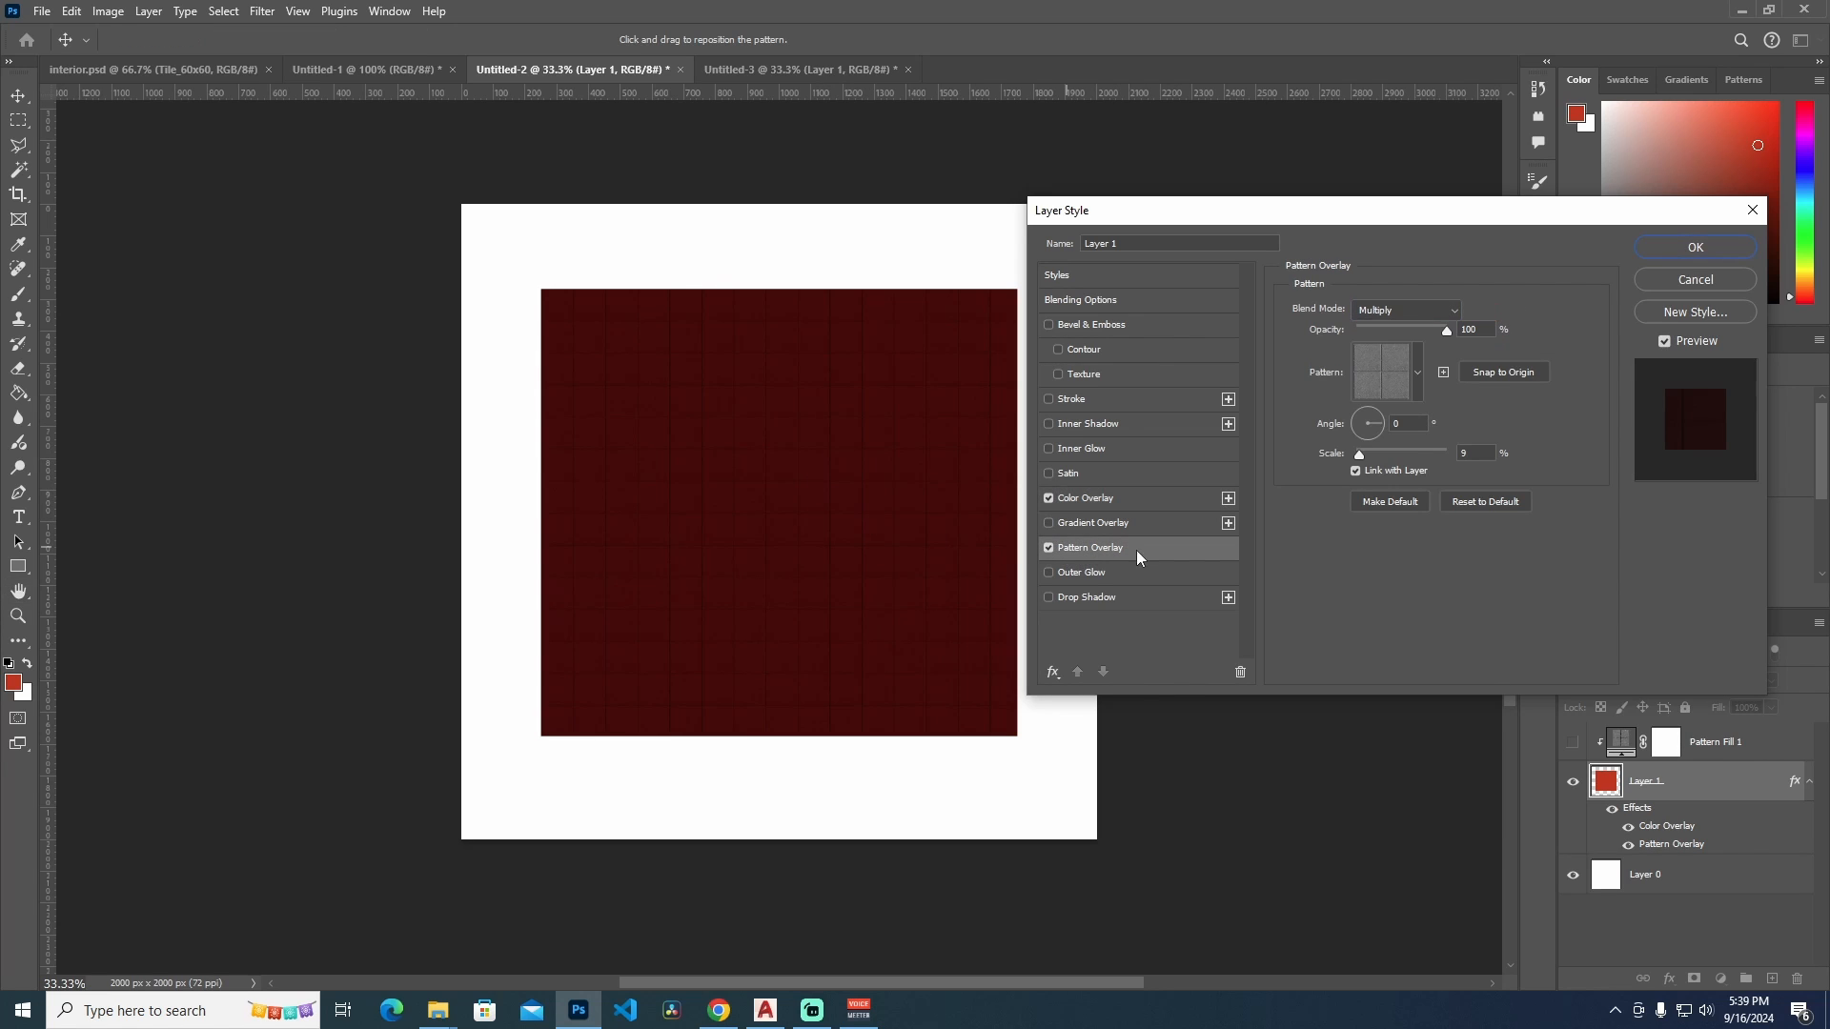
left_click(1417, 313)
left_click(1417, 328)
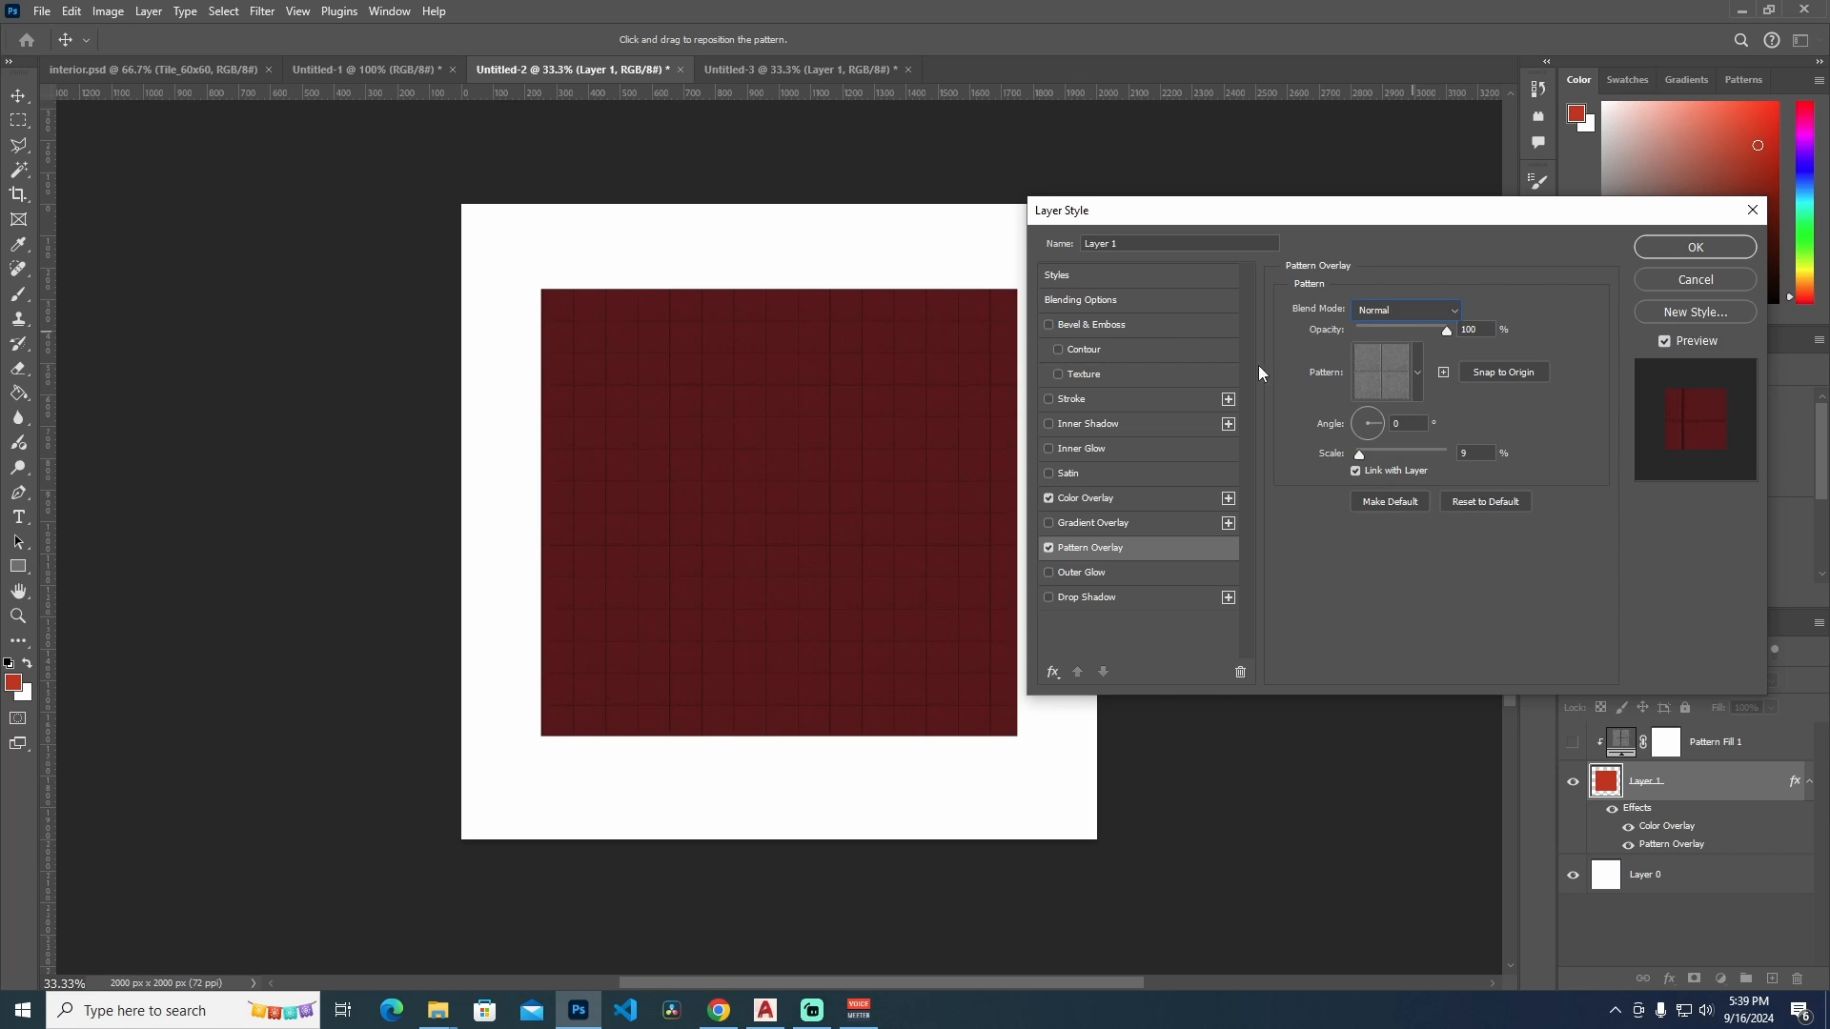
Change the Color Overlay's color to the muted blue 7d84af
left_click(1086, 497)
left_click(1482, 313)
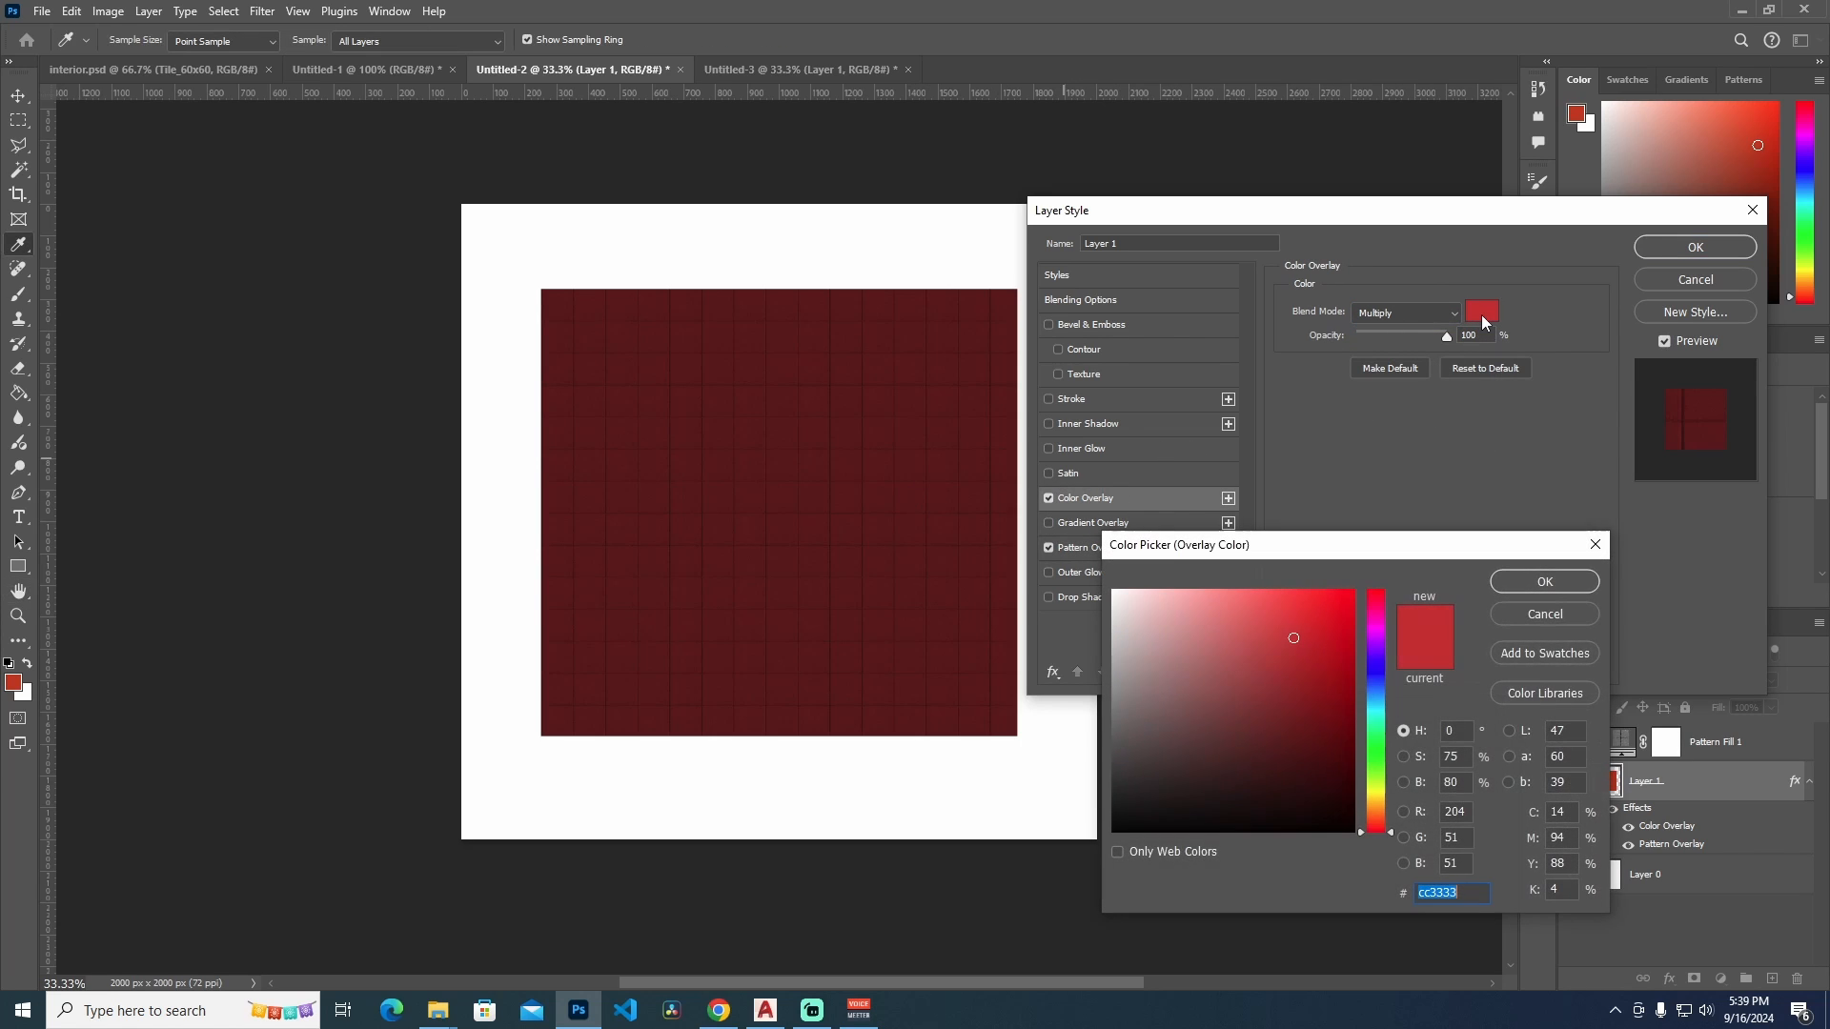
left_click(1375, 676)
left_click(1213, 677)
mouse_move(1224, 708)
left_mouse_down()
mouse_move(1217, 735)
mouse_move(1172, 641)
mouse_move(1234, 636)
mouse_move(1239, 736)
left_mouse_up()
mouse_move(1225, 764)
left_mouse_down()
mouse_move(1192, 735)
mouse_move(1180, 665)
left_mouse_up()
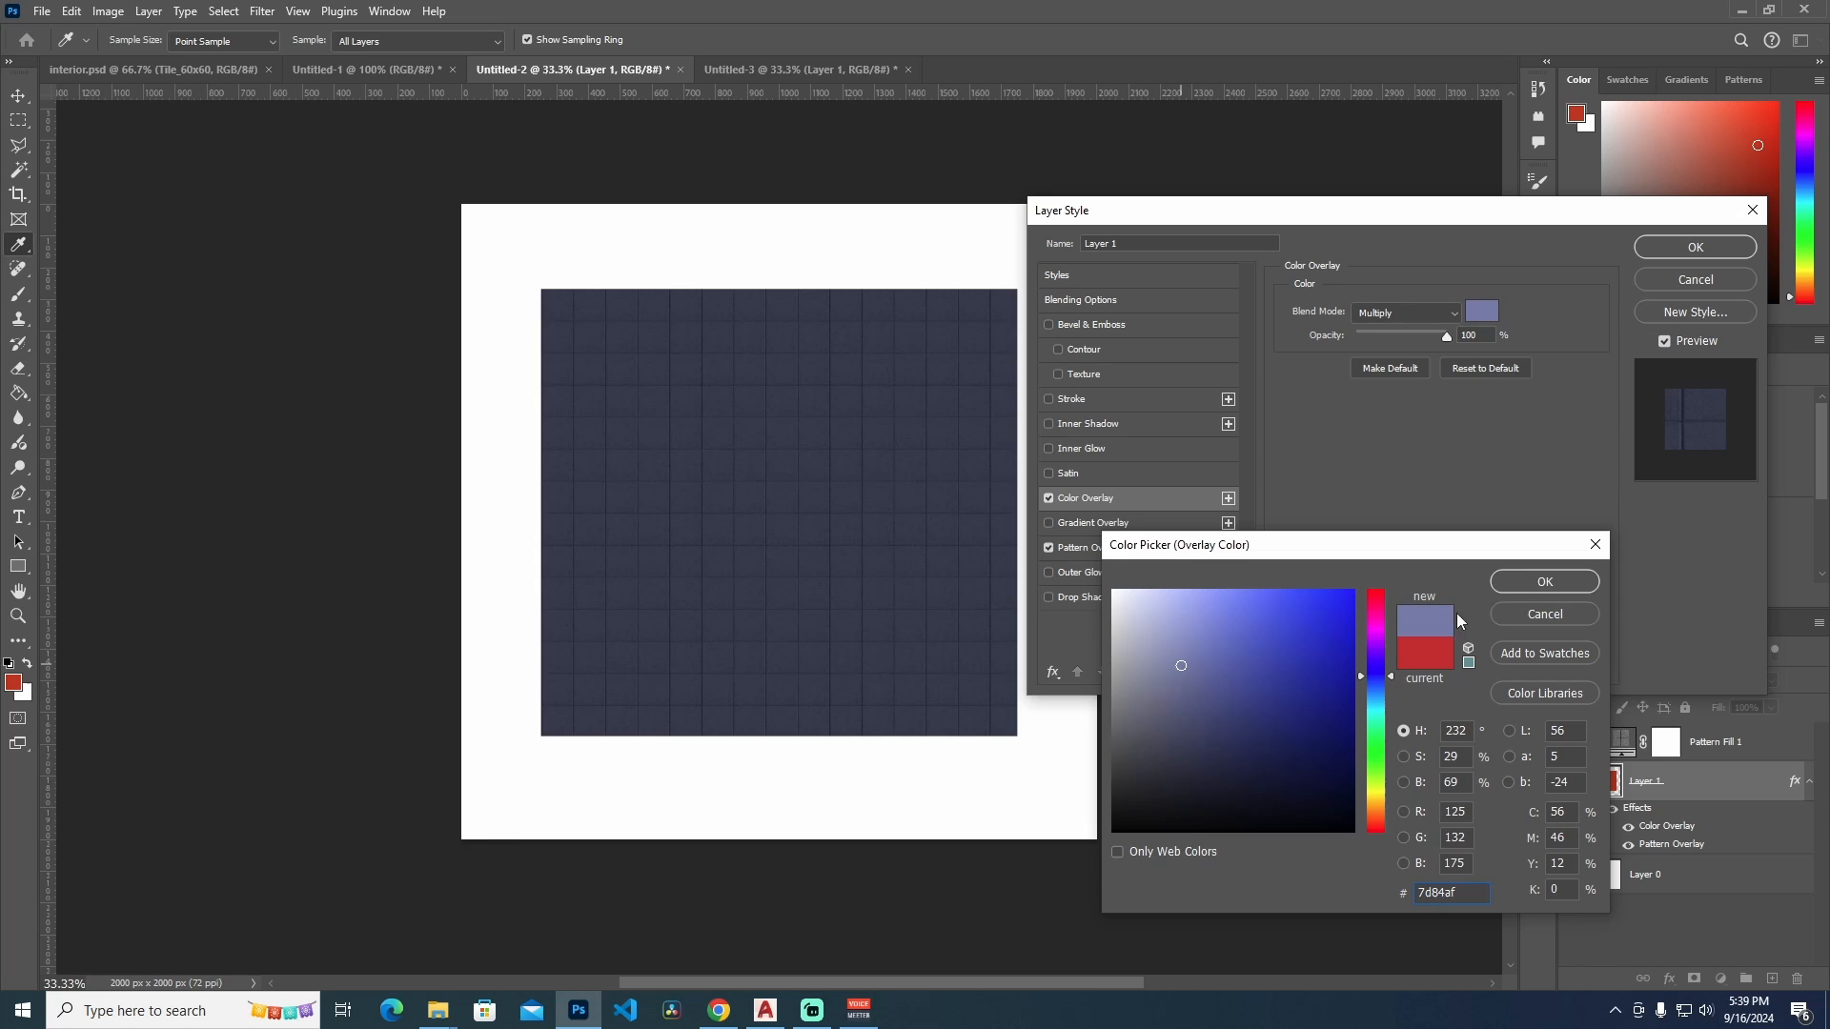
left_click(1544, 581)
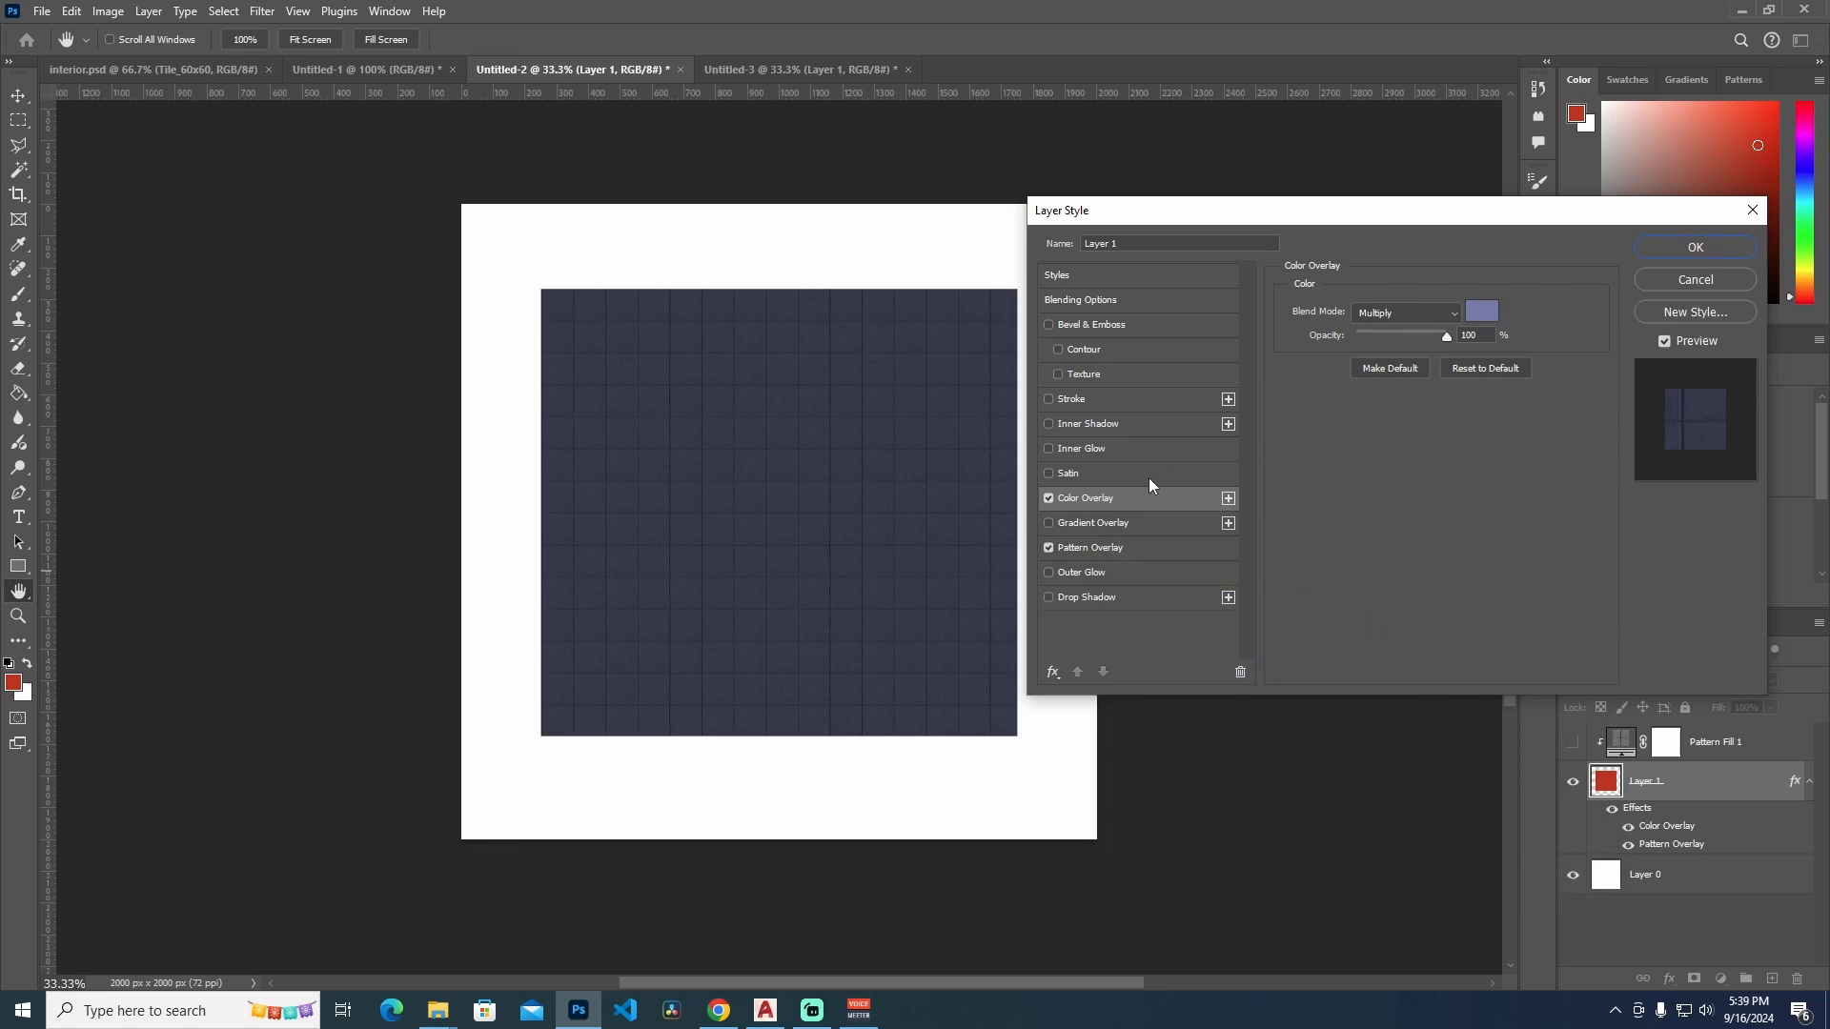
Replace the rectangle's Color Overlay with a Gradient Overlay and set the gradient's blend mode to Multiply
left_click(1048, 497)
left_click(1049, 524)
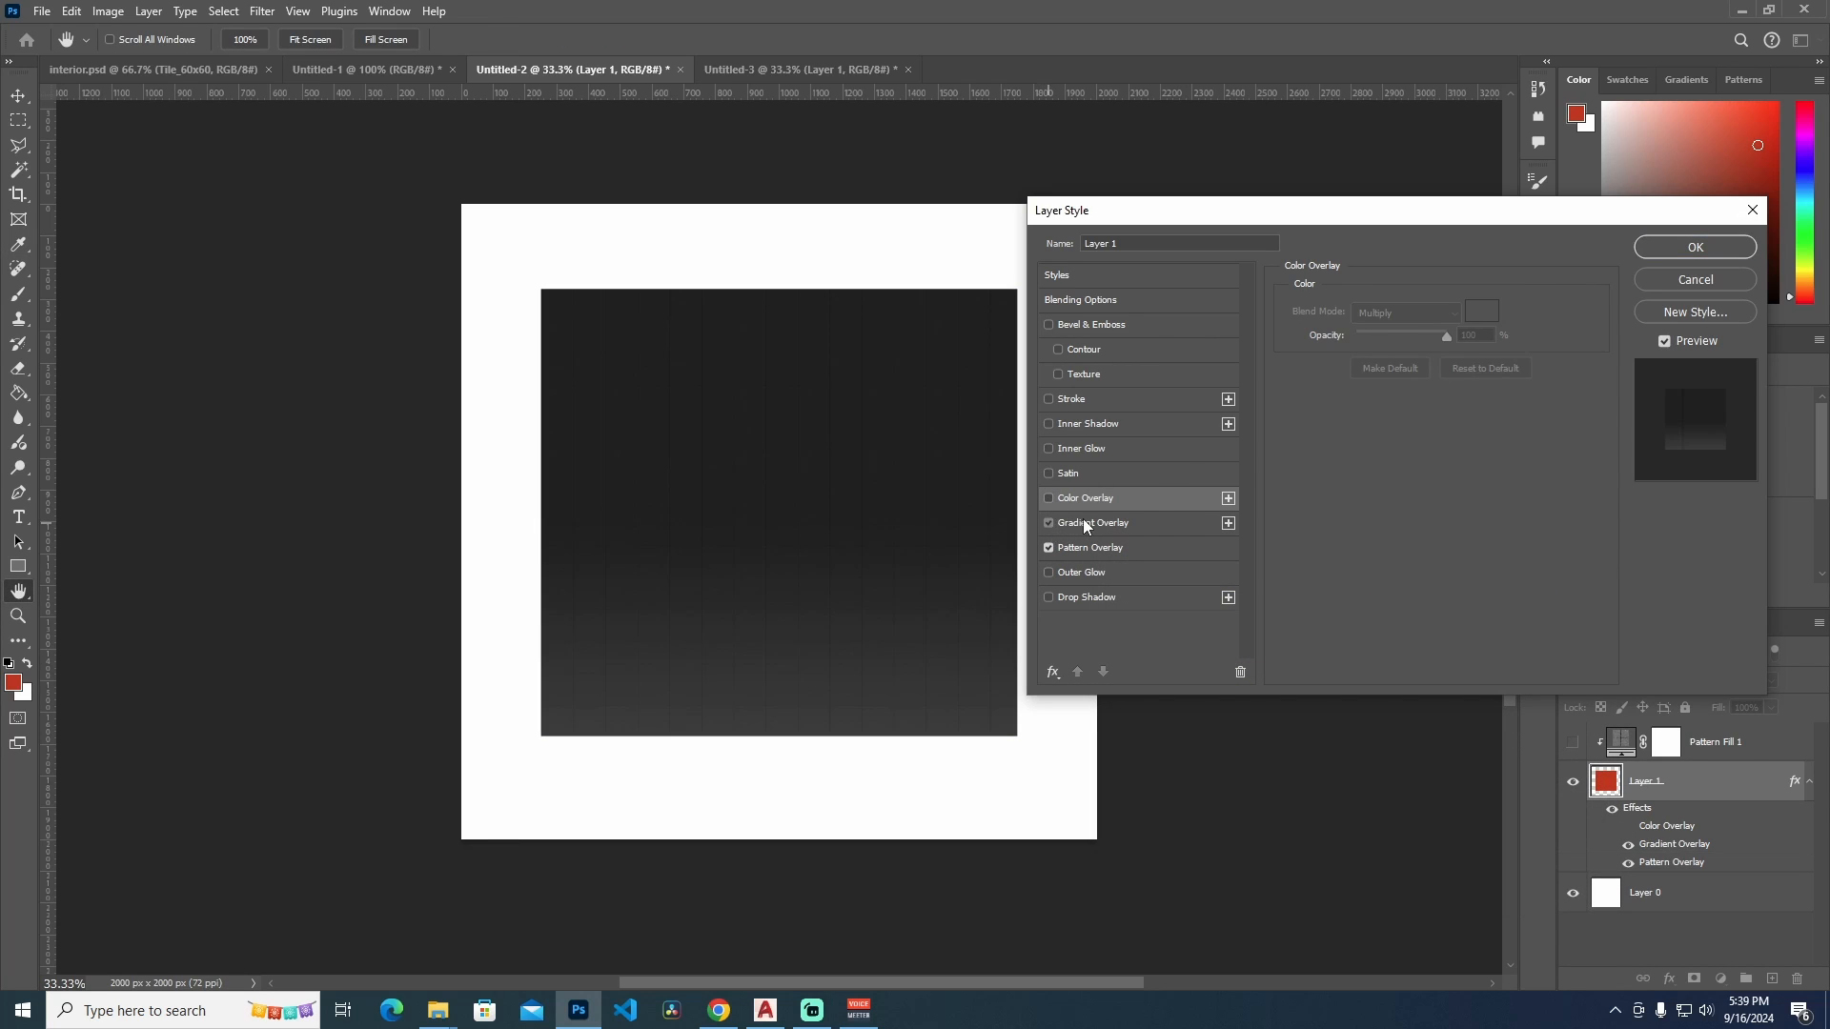
left_click(1091, 525)
left_click(1398, 324)
left_click(1392, 391)
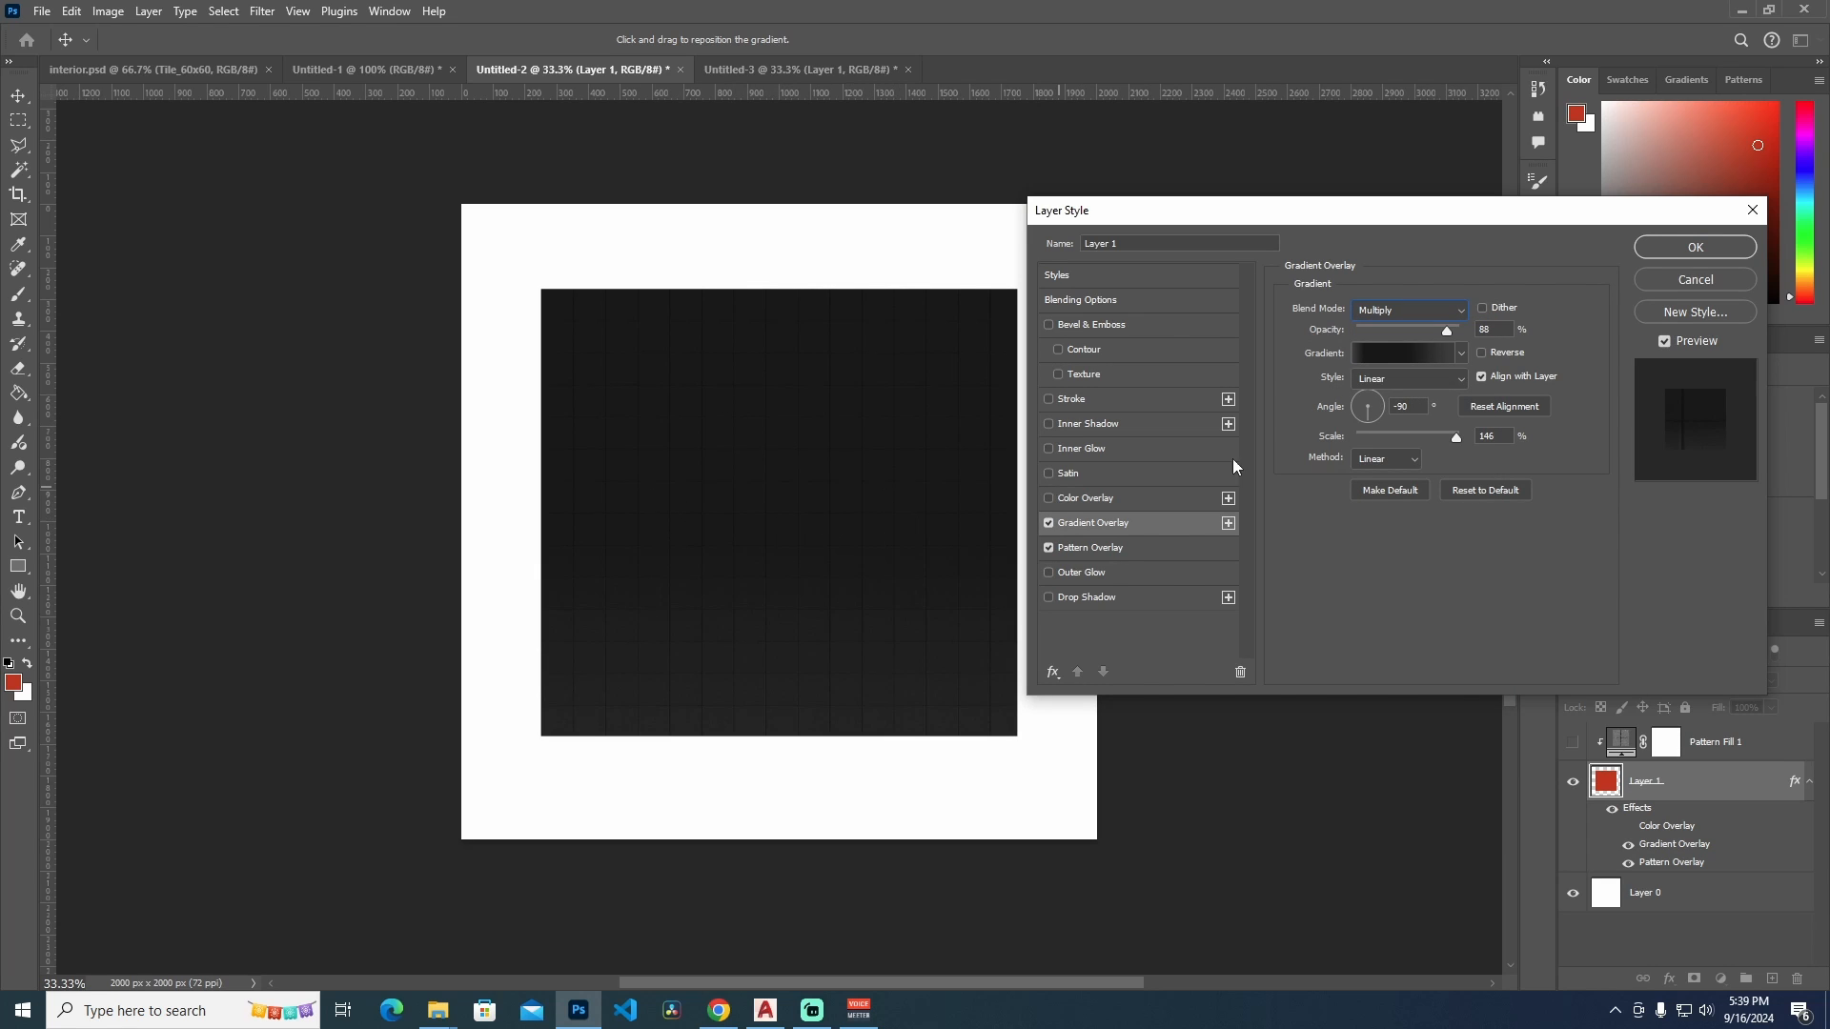
Apply the purple-to-teal preset Blue_27 from the Blues gradients to the Gradient Overlay and accept the layer style
left_click(1406, 352)
left_click(1315, 376)
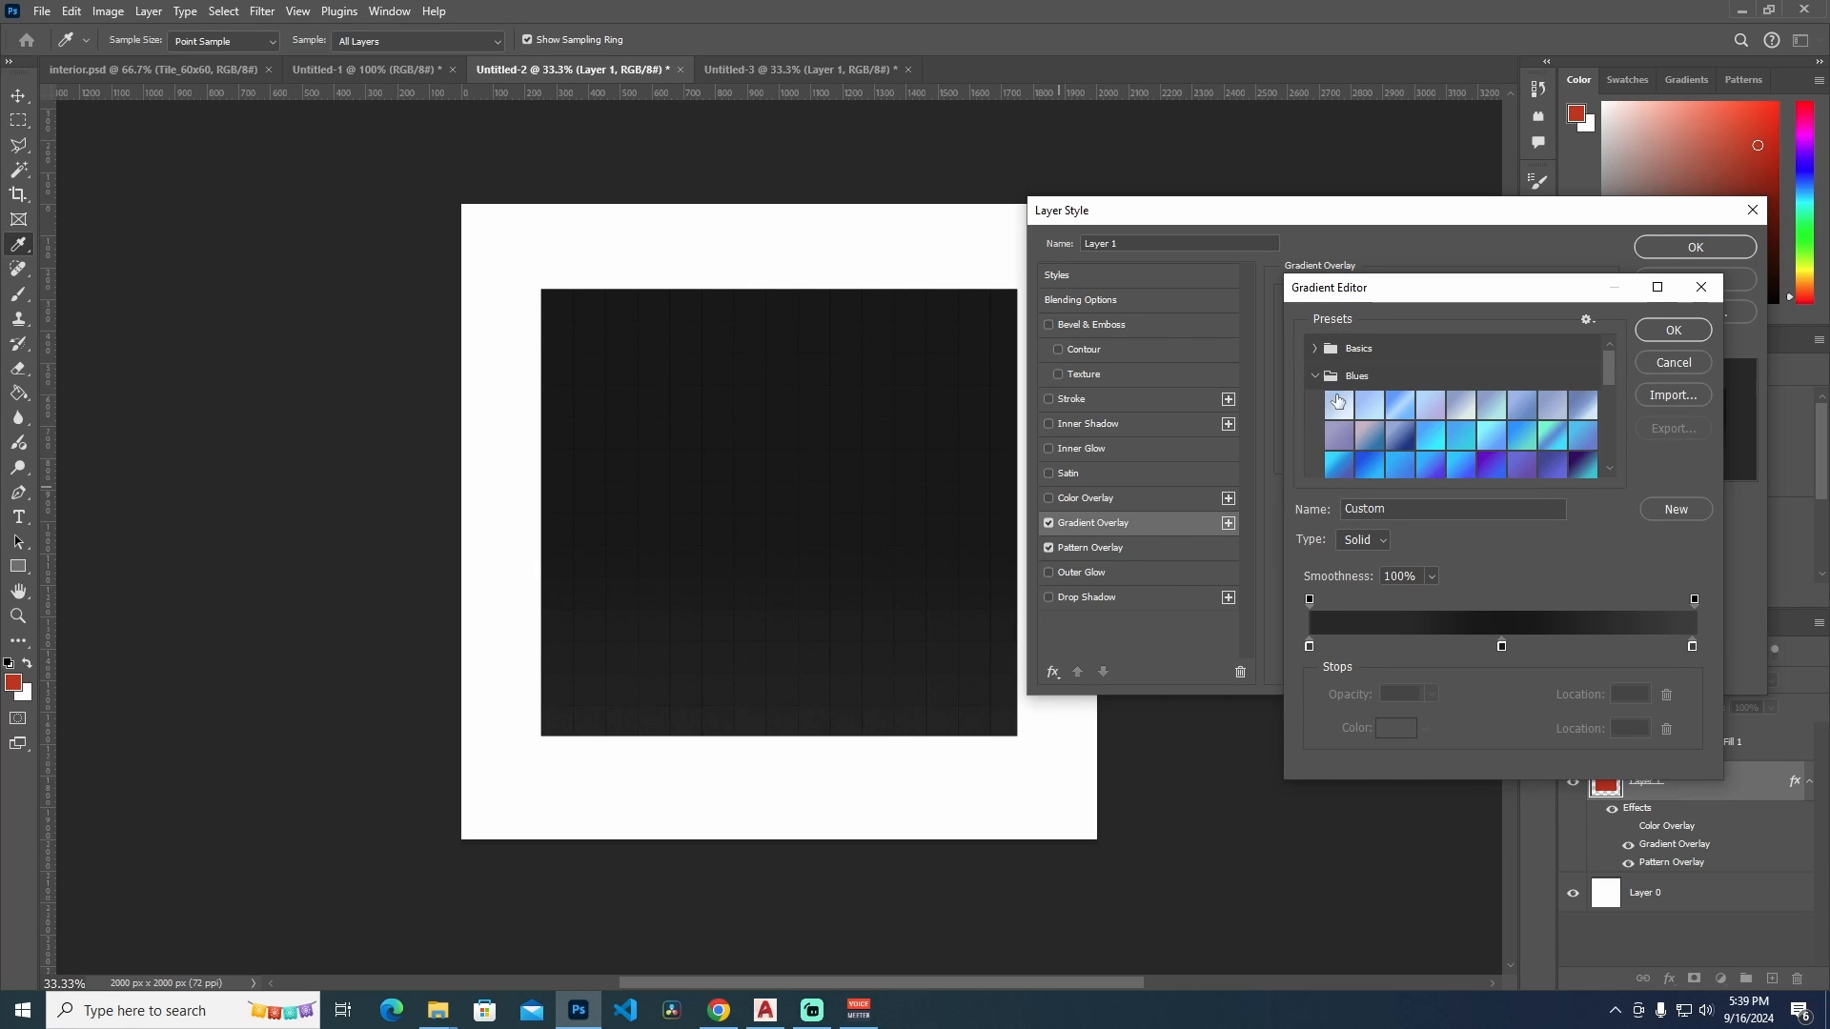
left_click(1344, 408)
left_click(1372, 437)
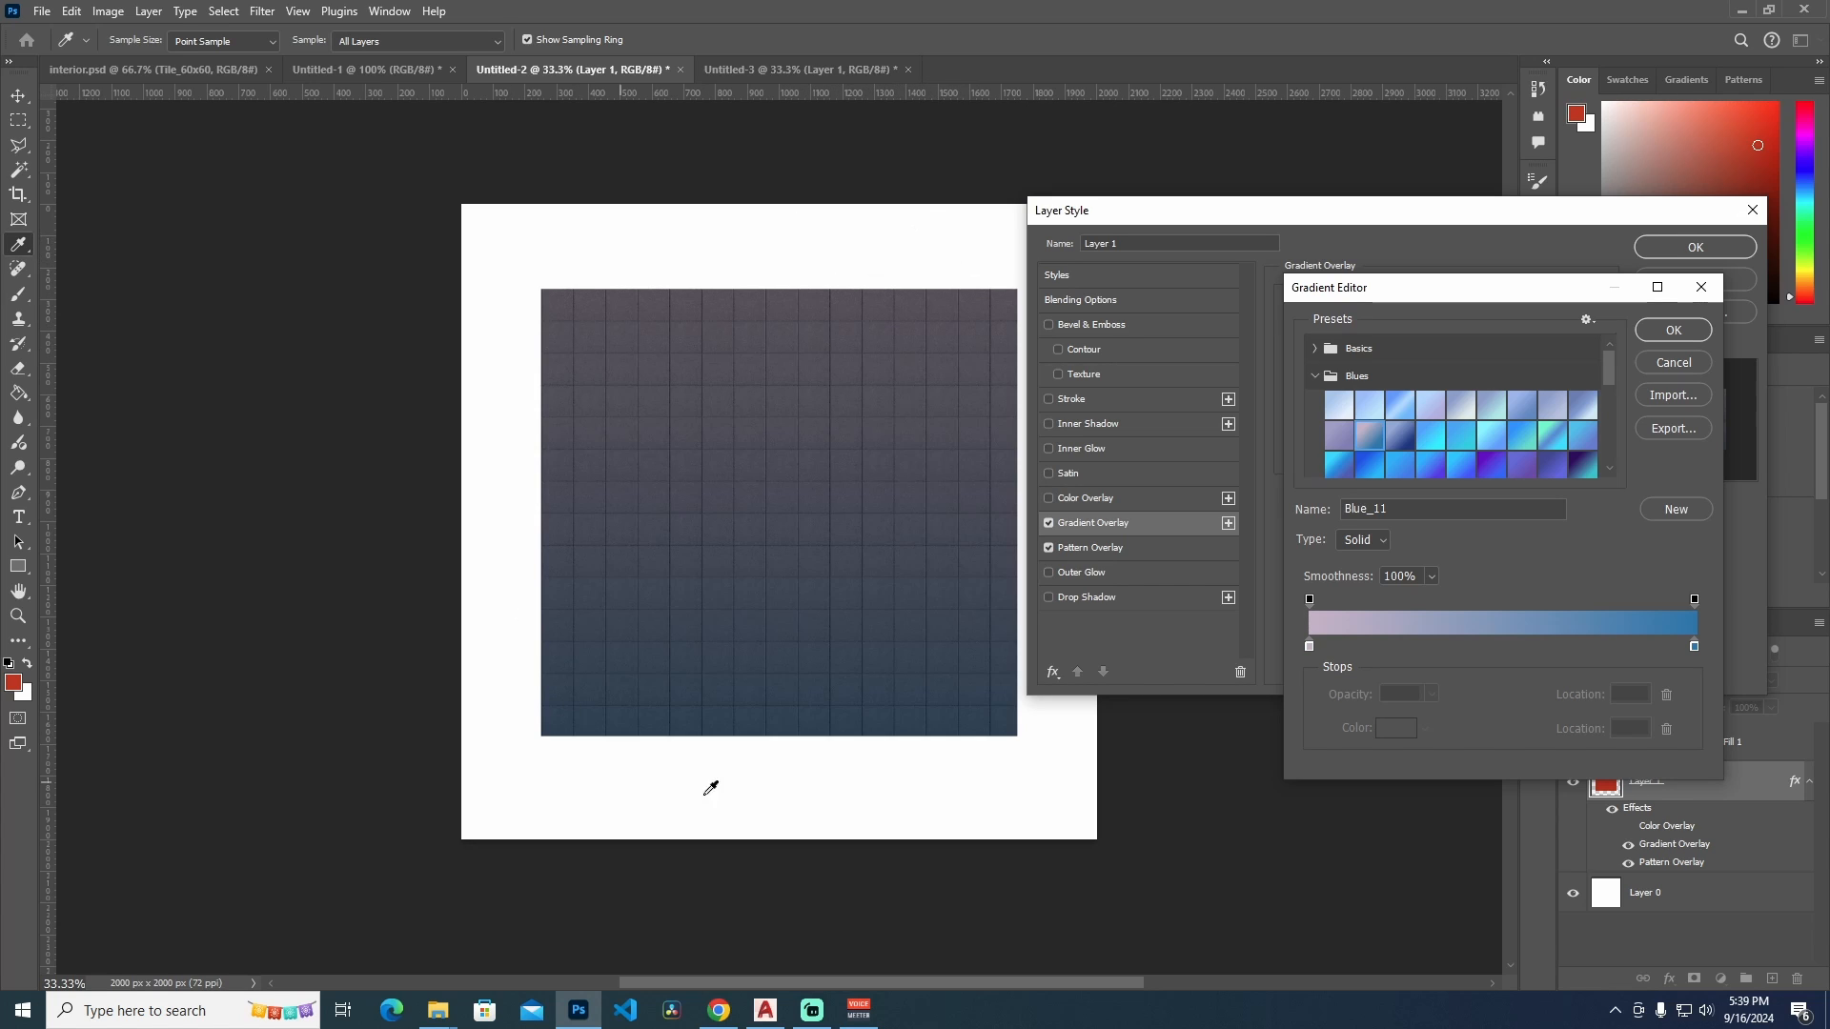
left_click(1550, 466)
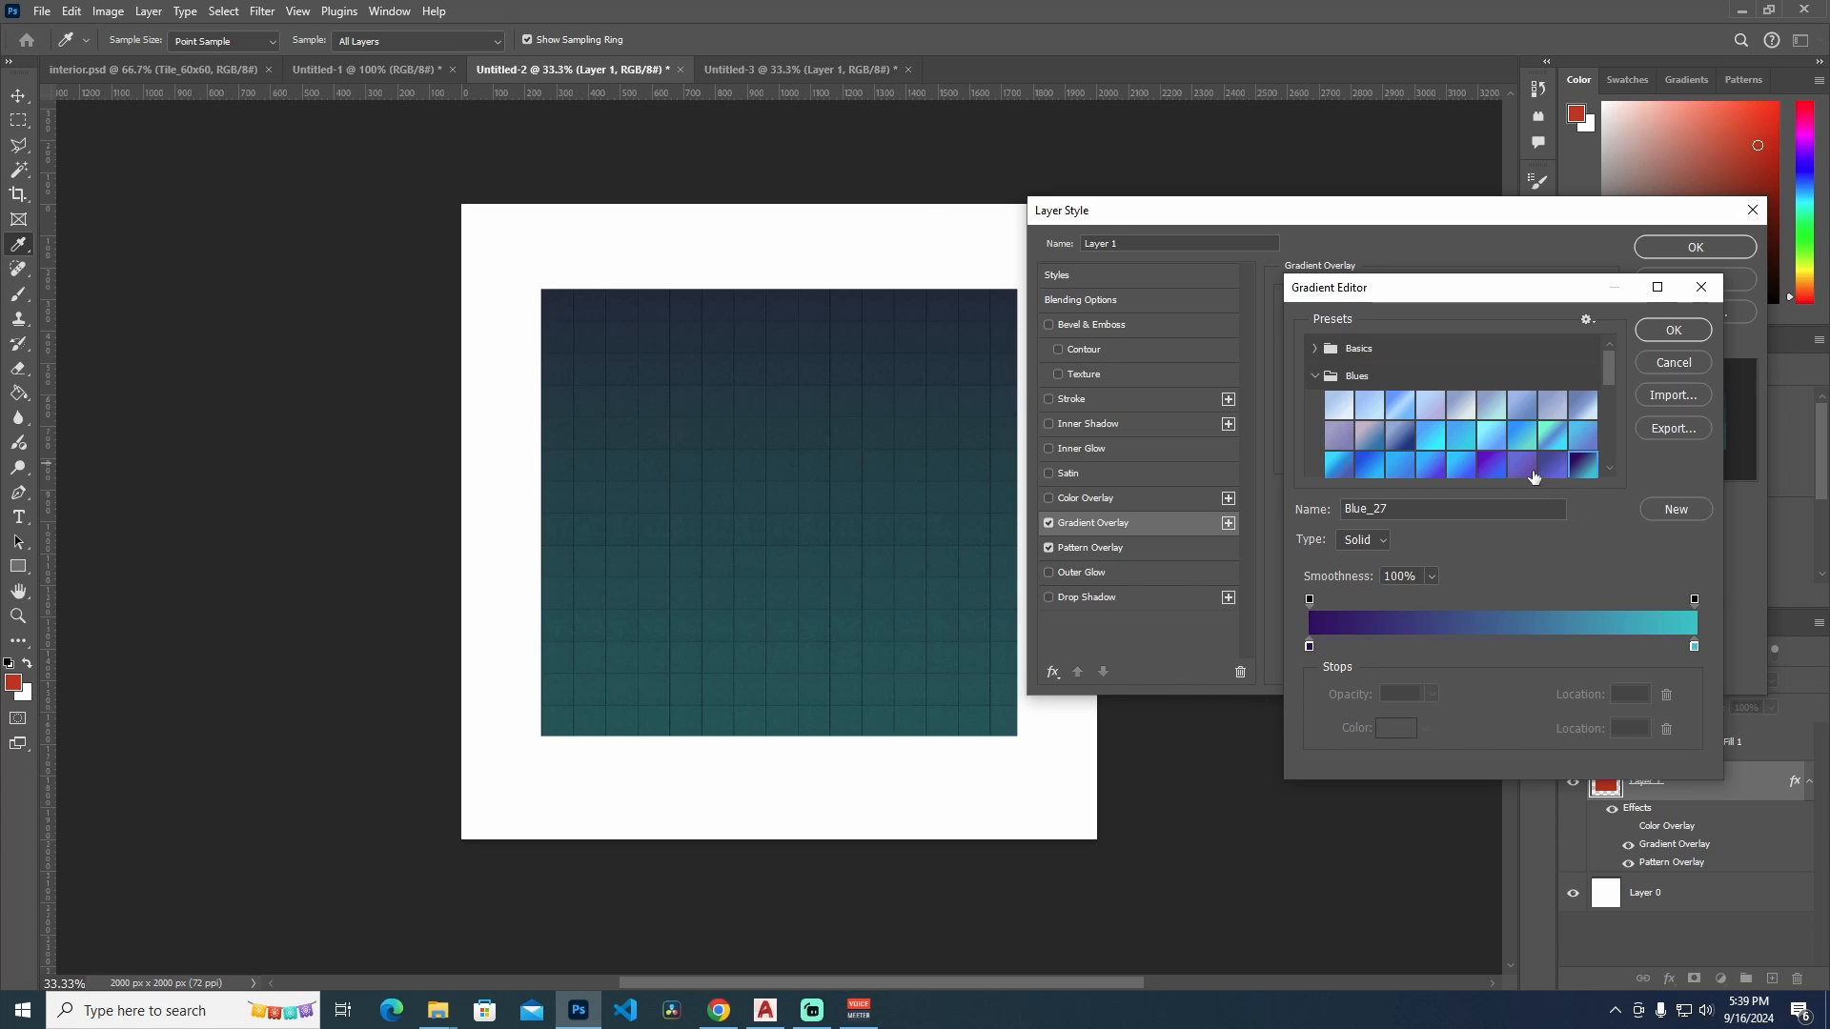
left_click(1524, 467)
left_click(1549, 436)
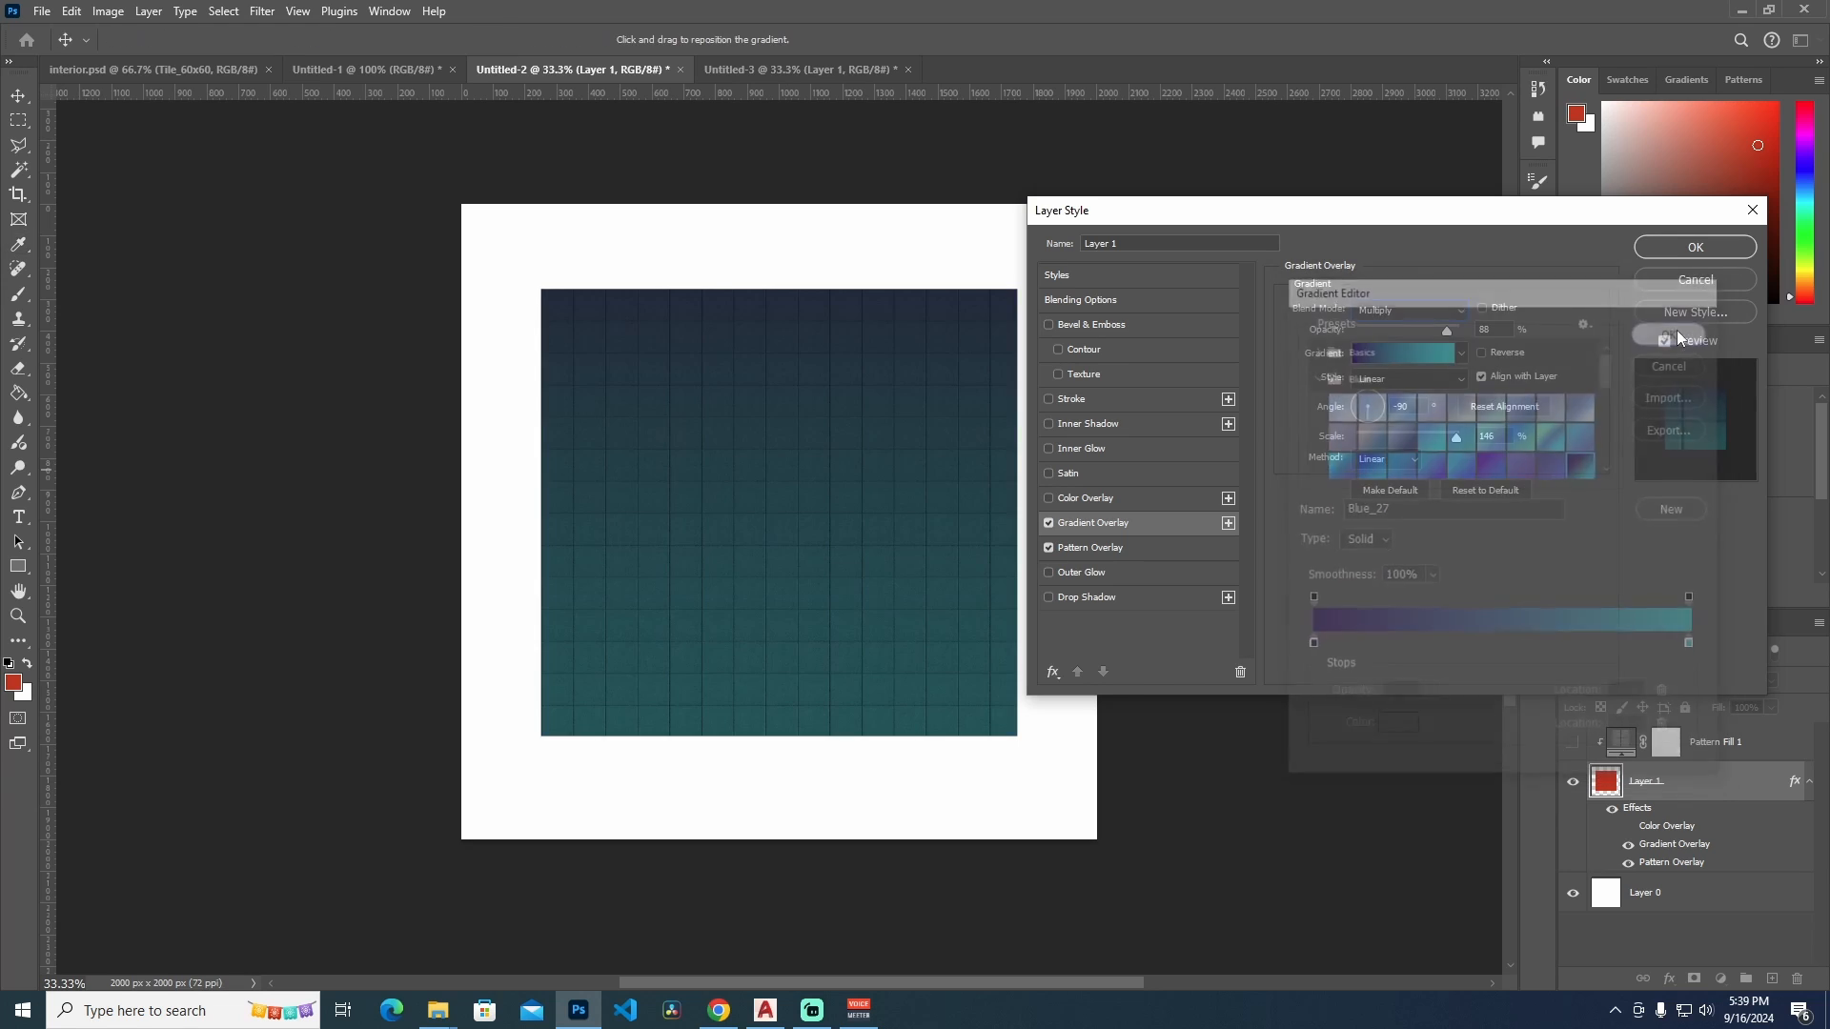
left_click(1676, 329)
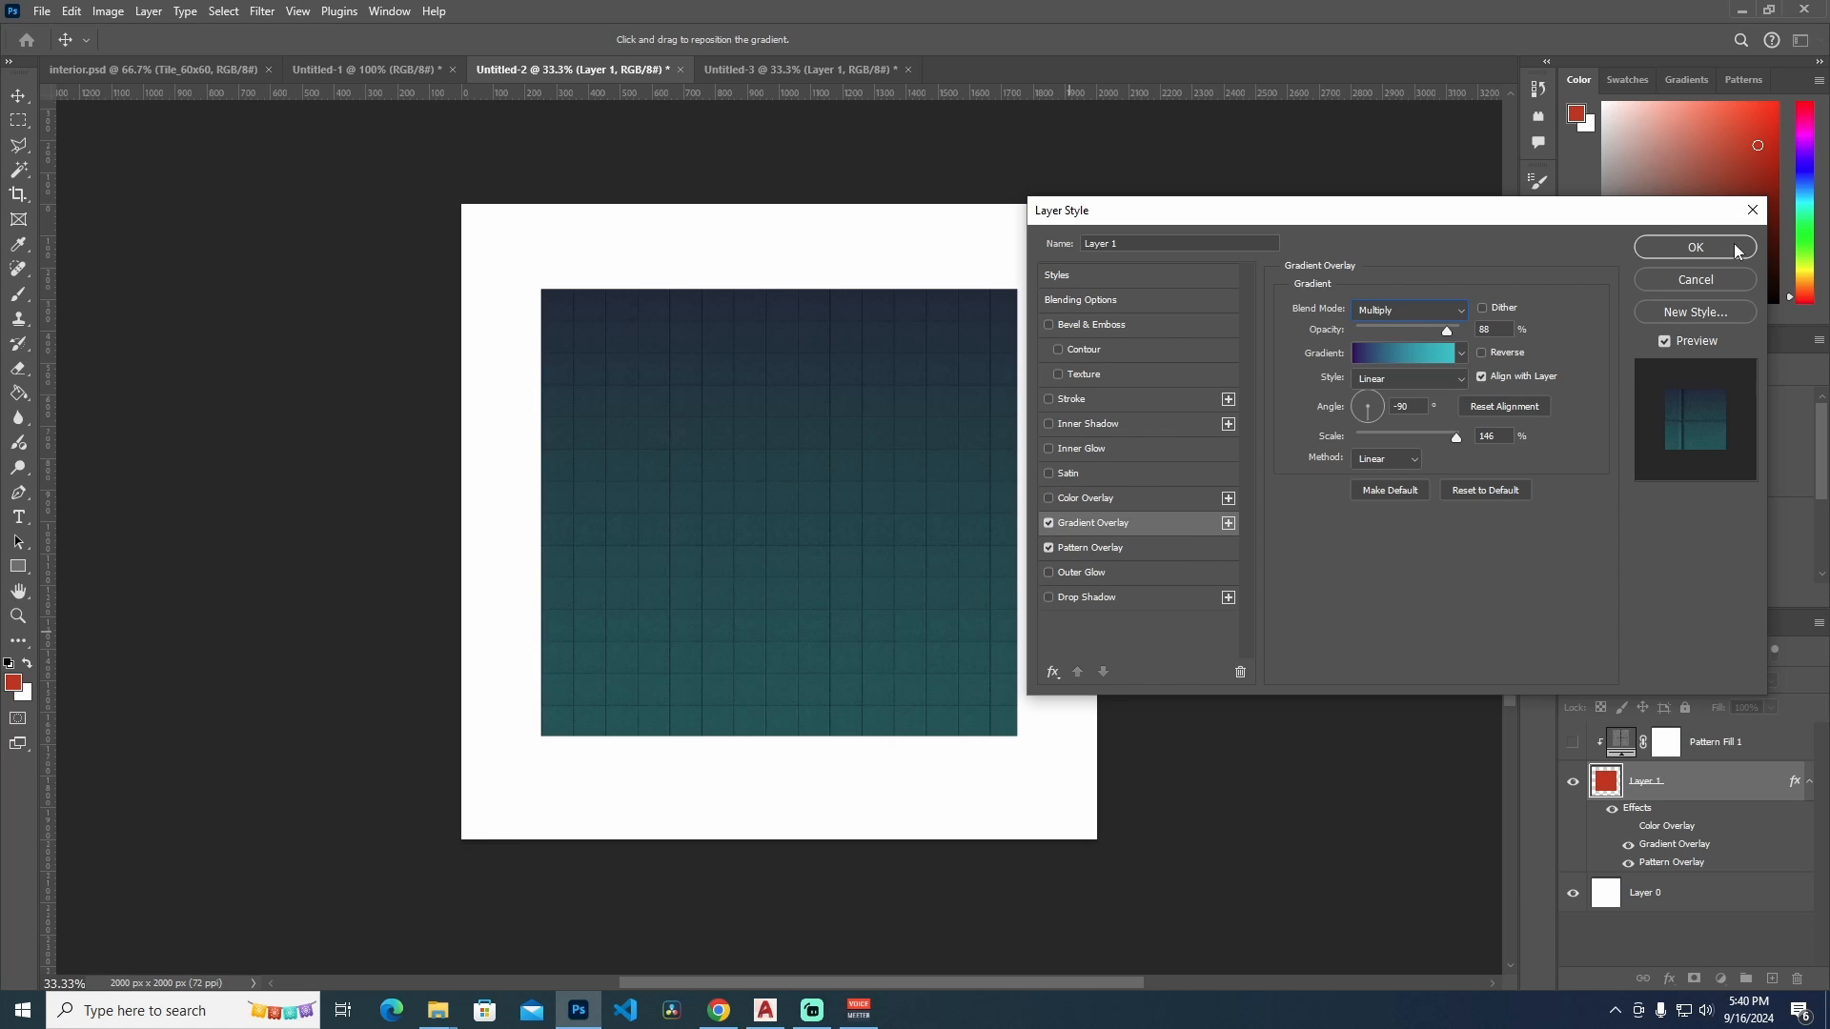
left_click(1696, 247)
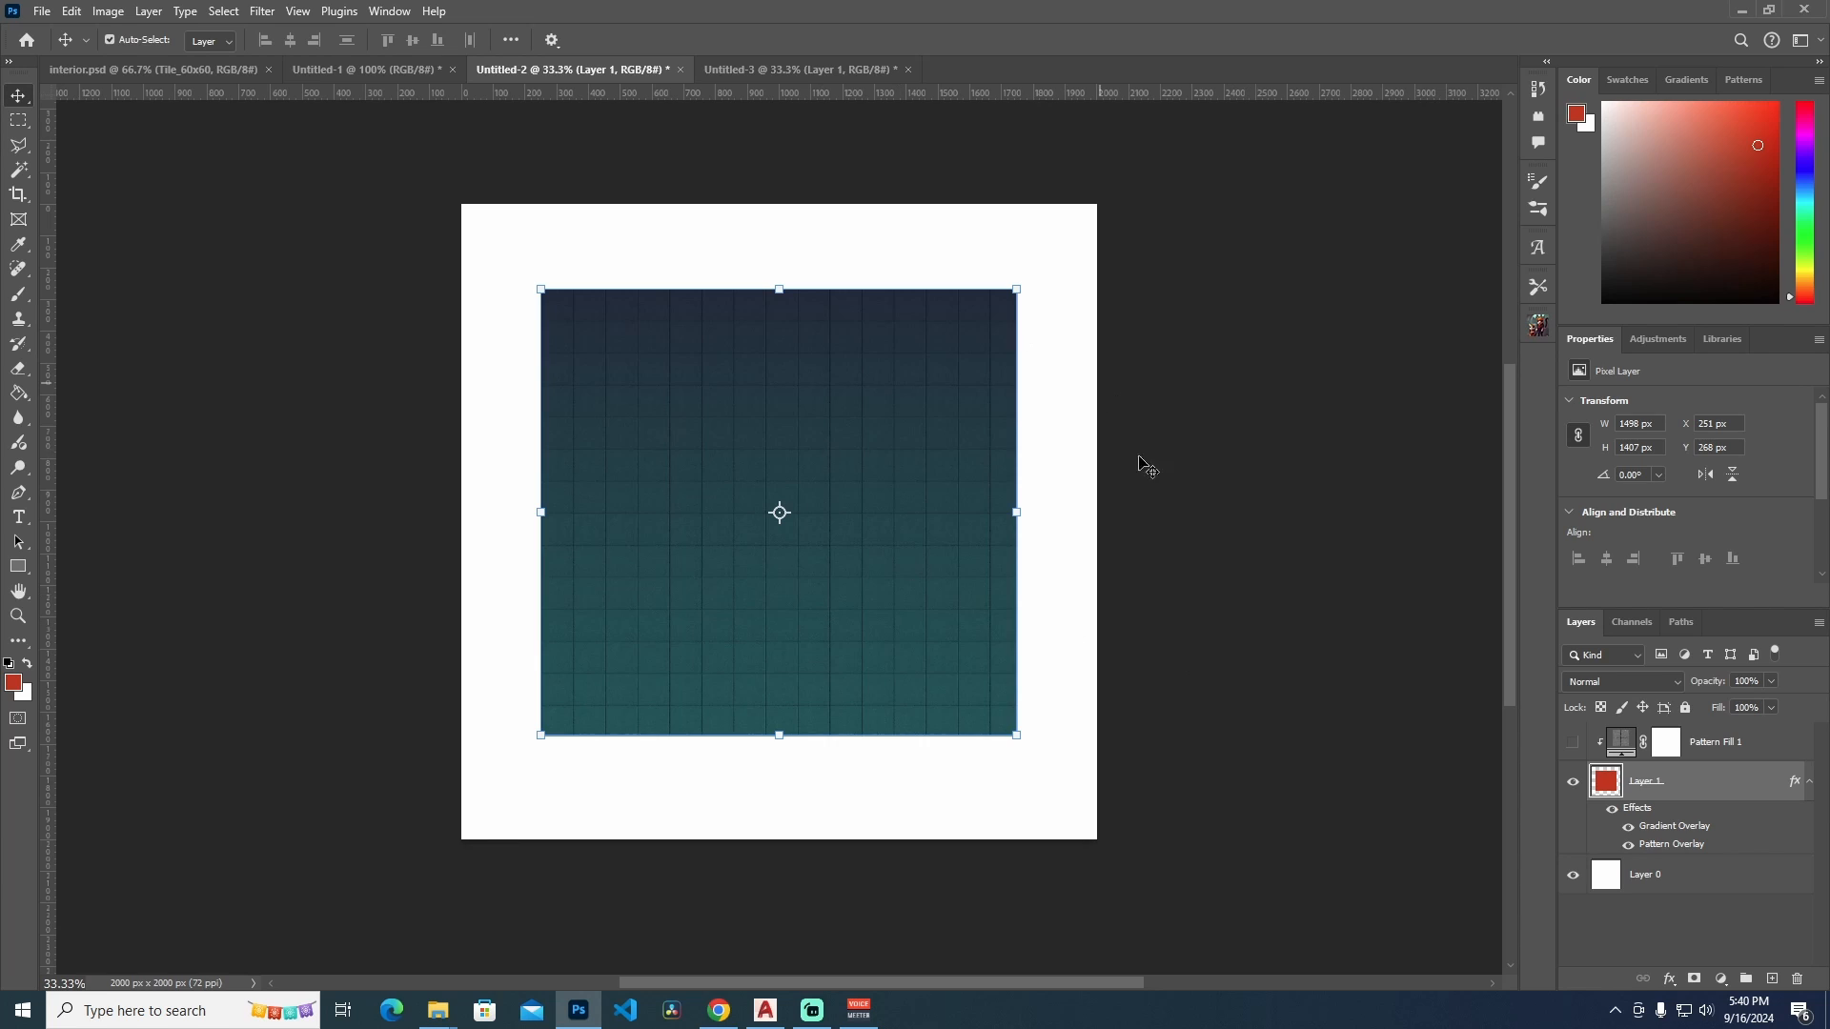
left_click(1267, 599)
left_click(812, 513)
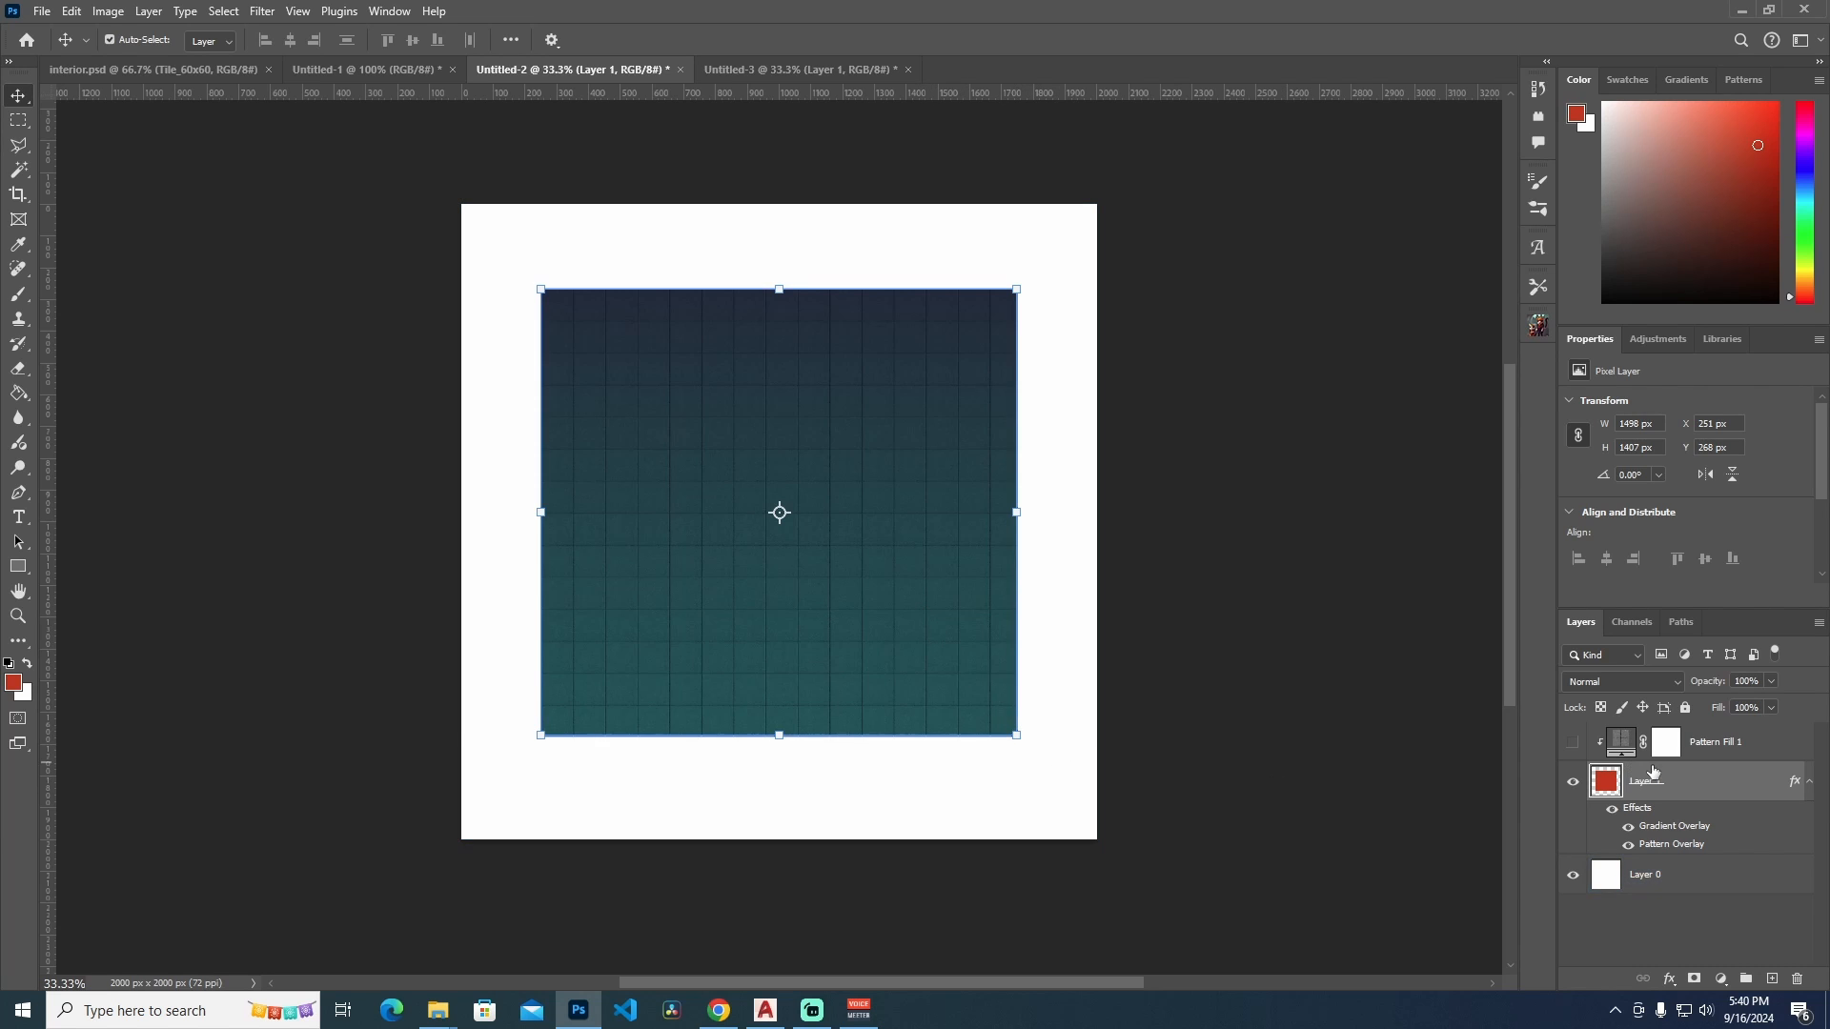
left_click_drag(1016, 735, 1045, 785)
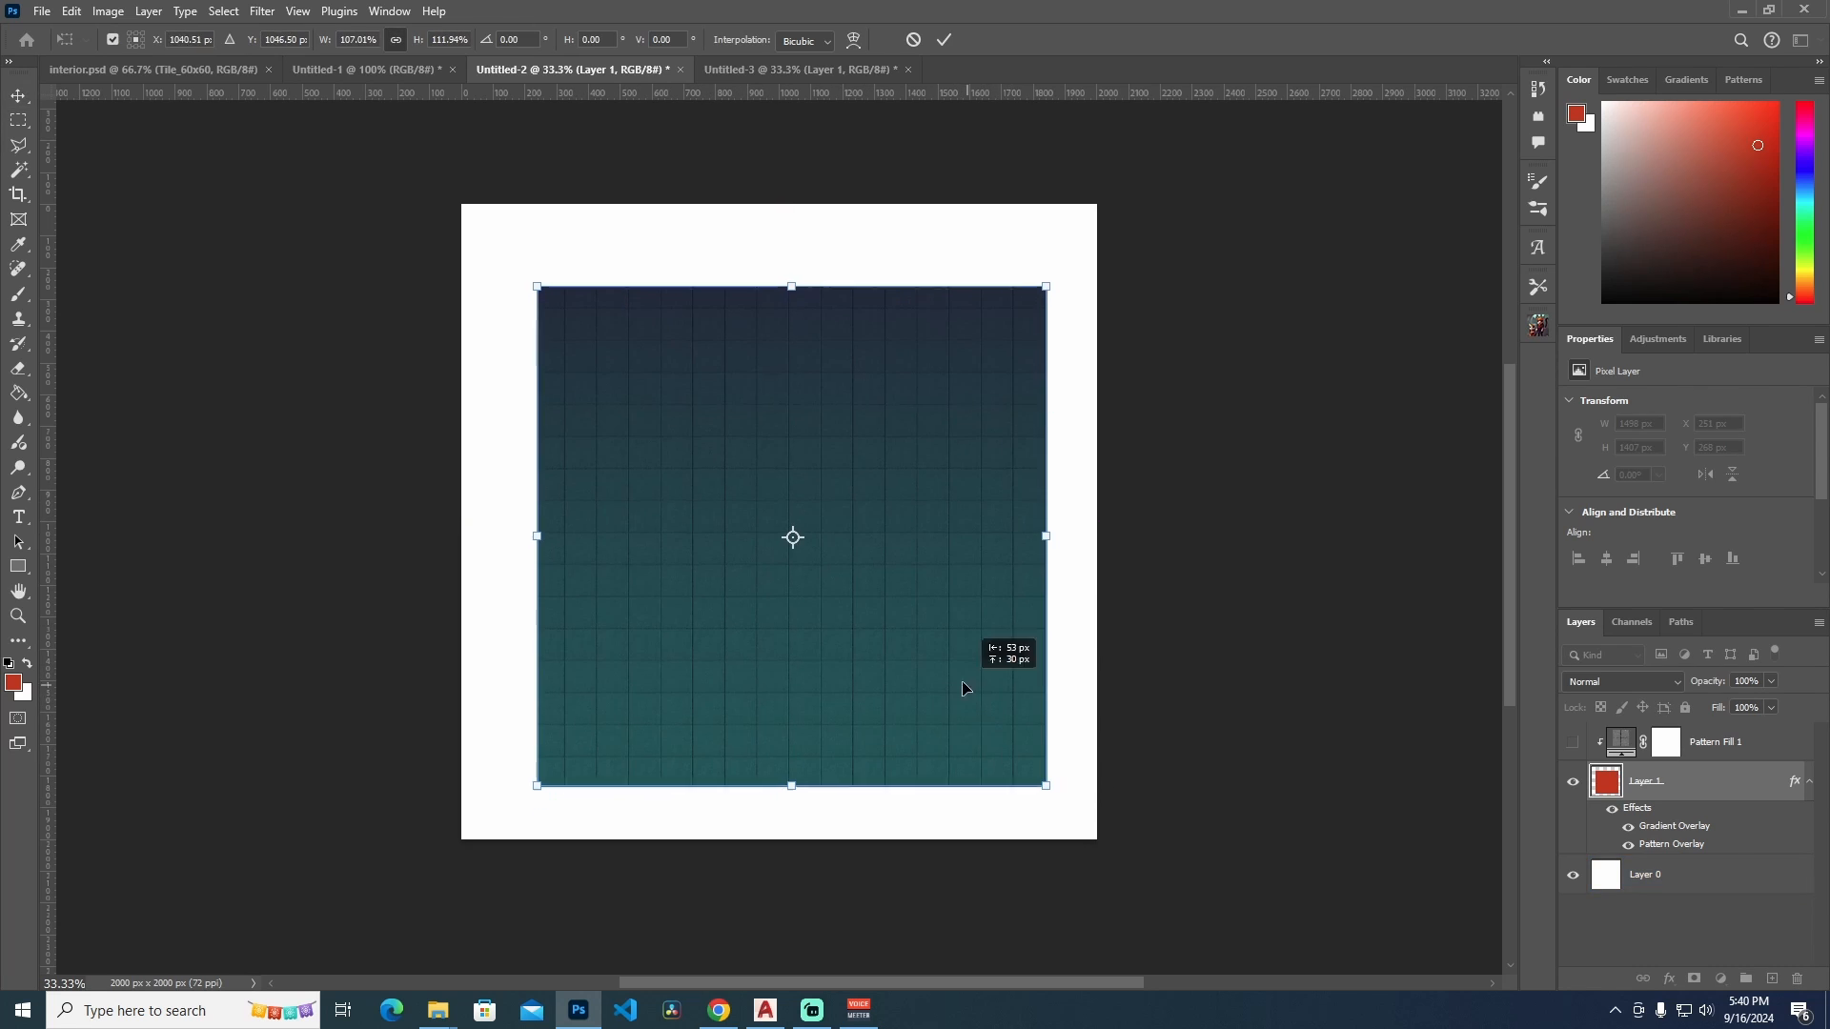
mouse_move(963, 688)
left_mouse_down()
mouse_move(899, 613)
mouse_move(957, 656)
left_mouse_up()
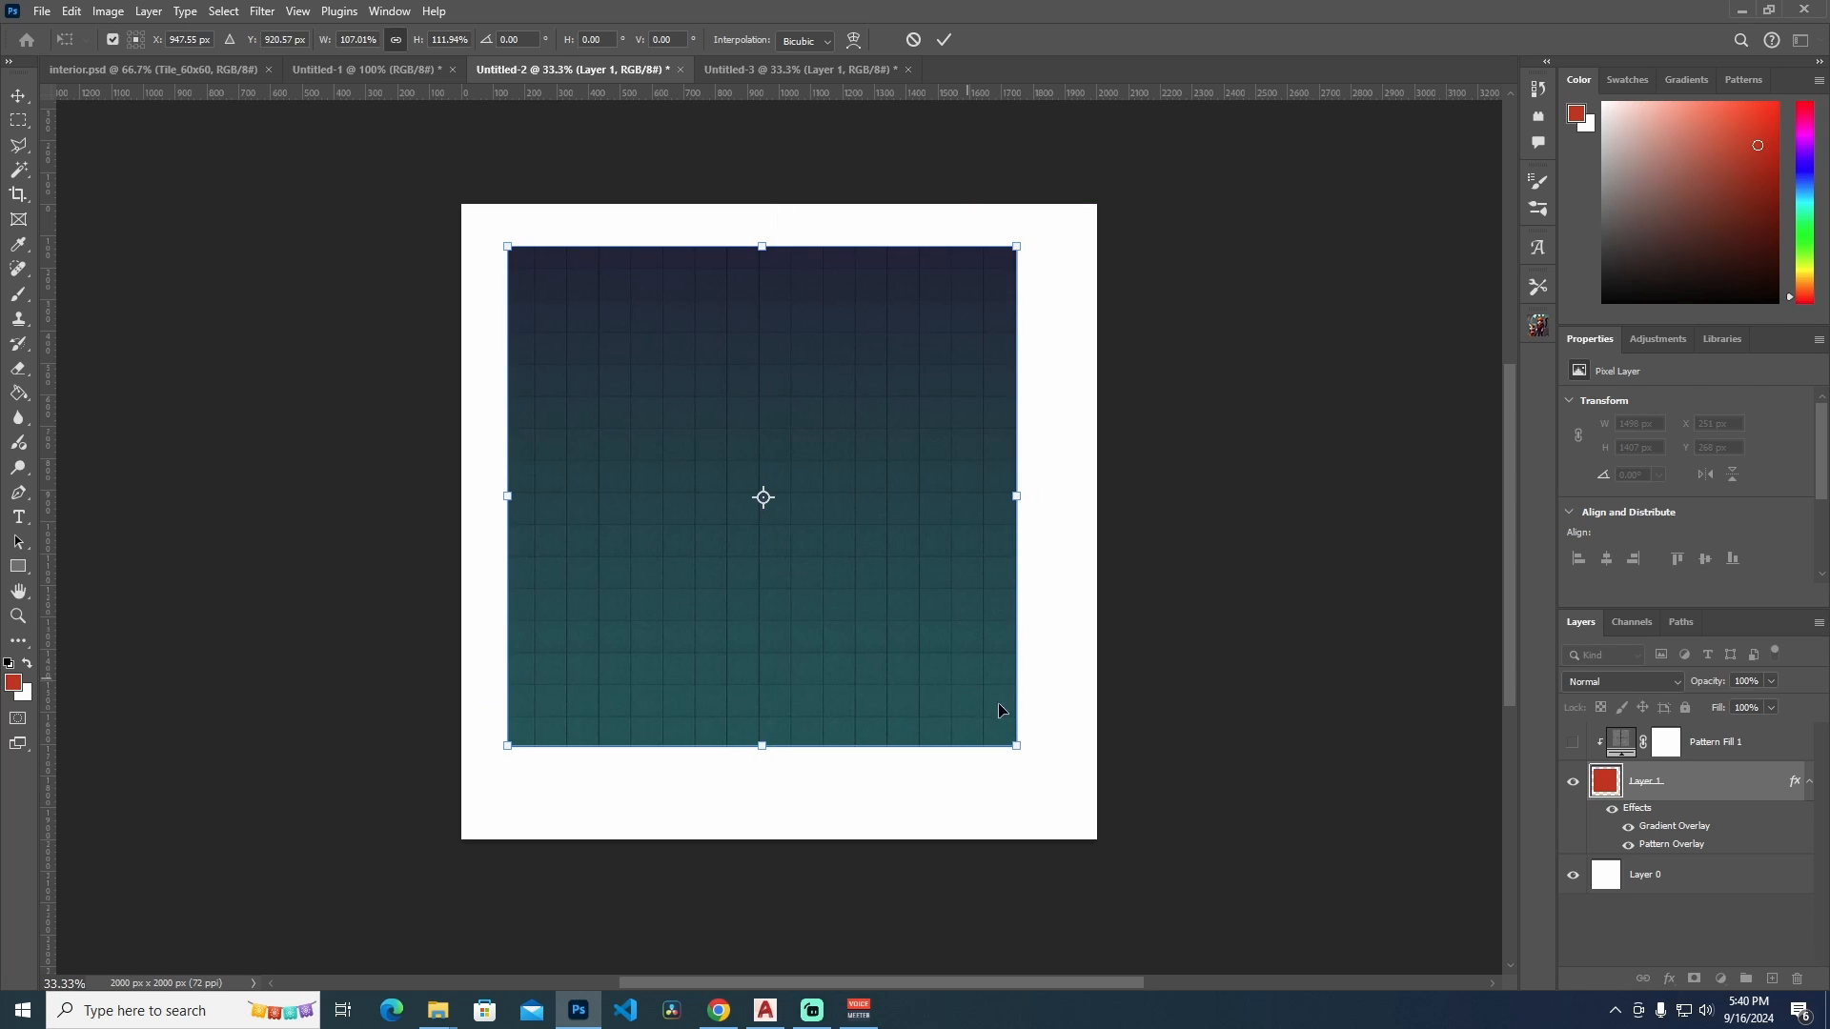
left_click_drag(1048, 236, 1034, 825)
key("Escape")
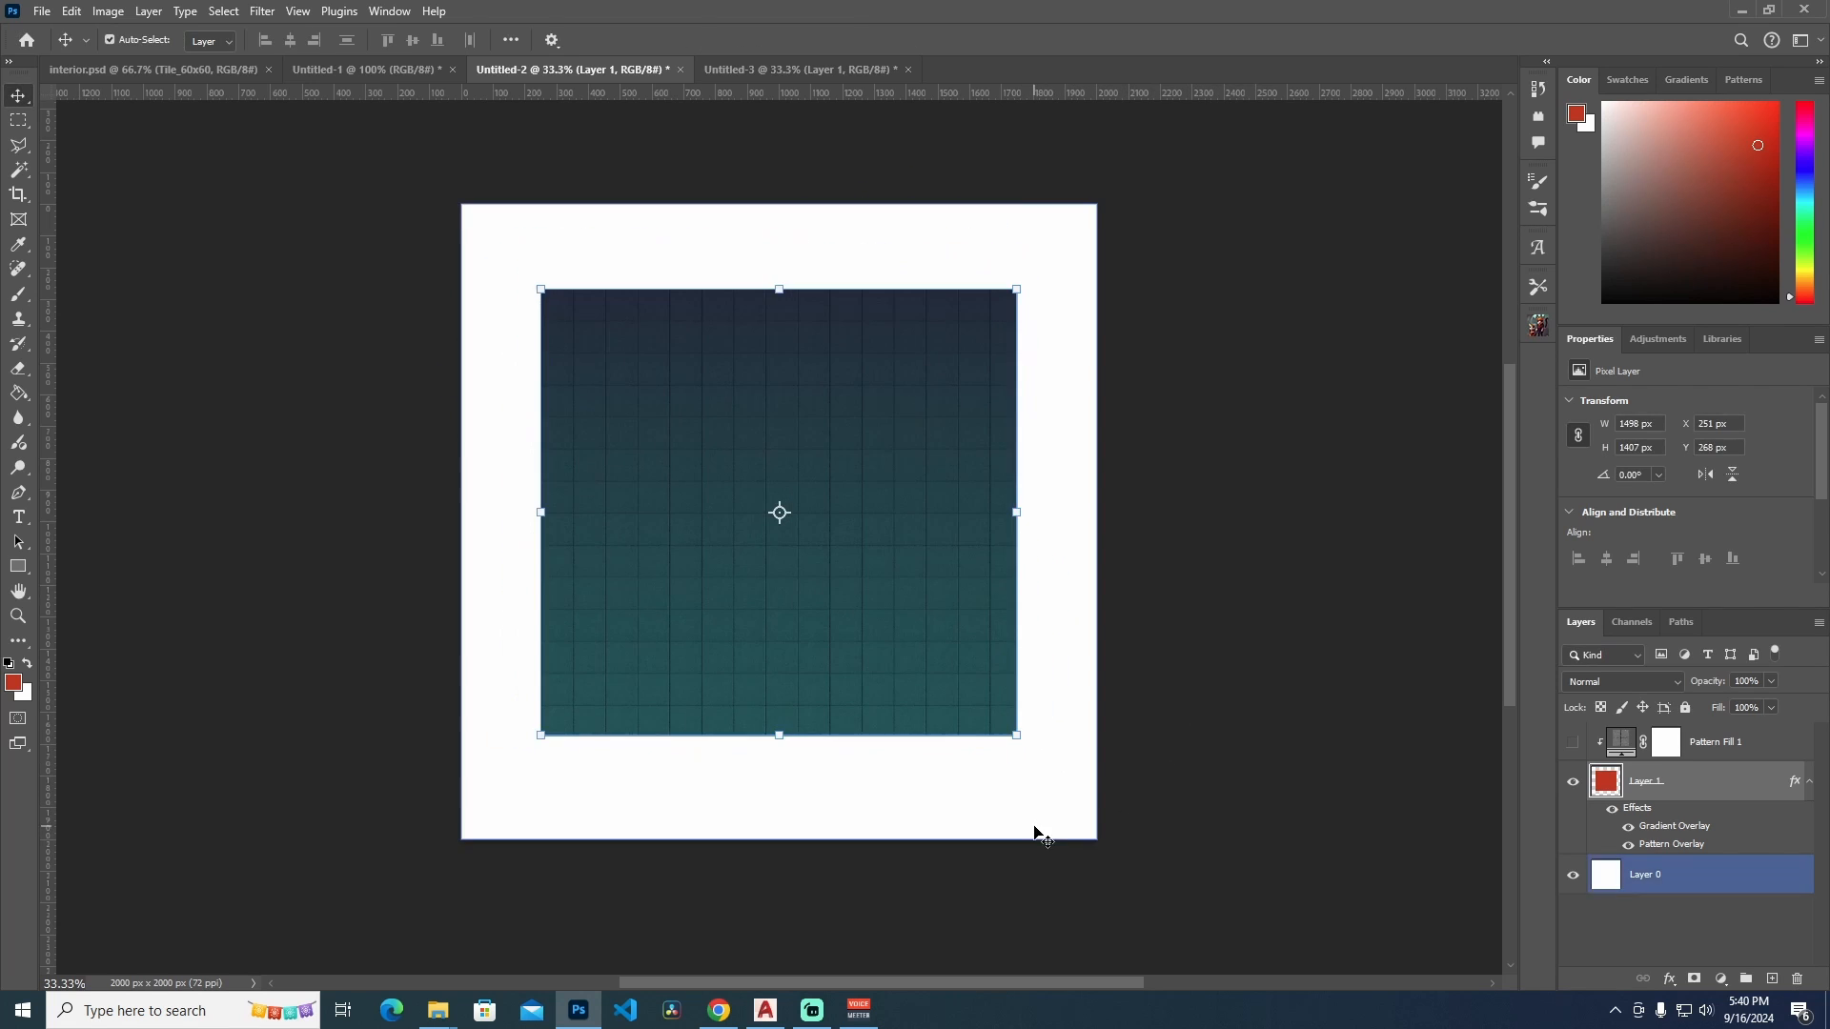
Stretch the patterned rectangle's lower edge downward to about 105.76% of its height and commit the transform
mouse_move(779, 736)
left_mouse_down()
mouse_move(780, 317)
mouse_move(791, 763)
left_mouse_up()
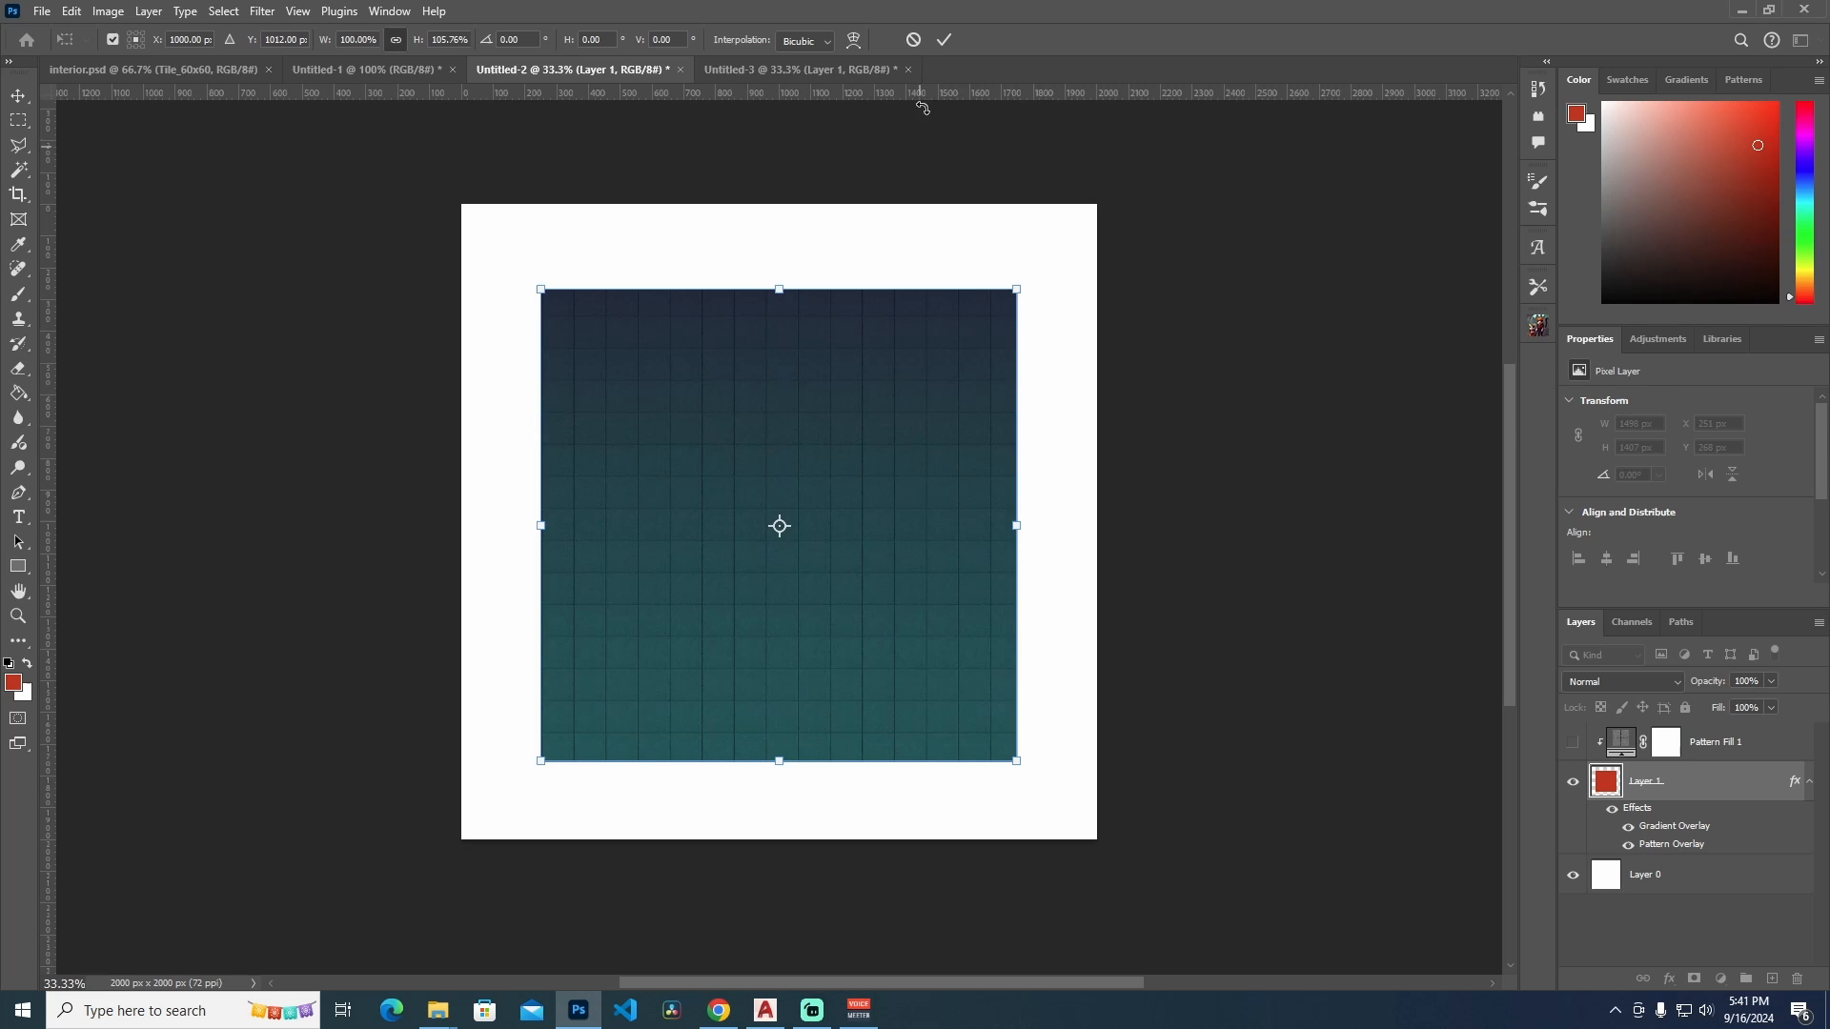
left_click(944, 41)
left_click(1278, 431)
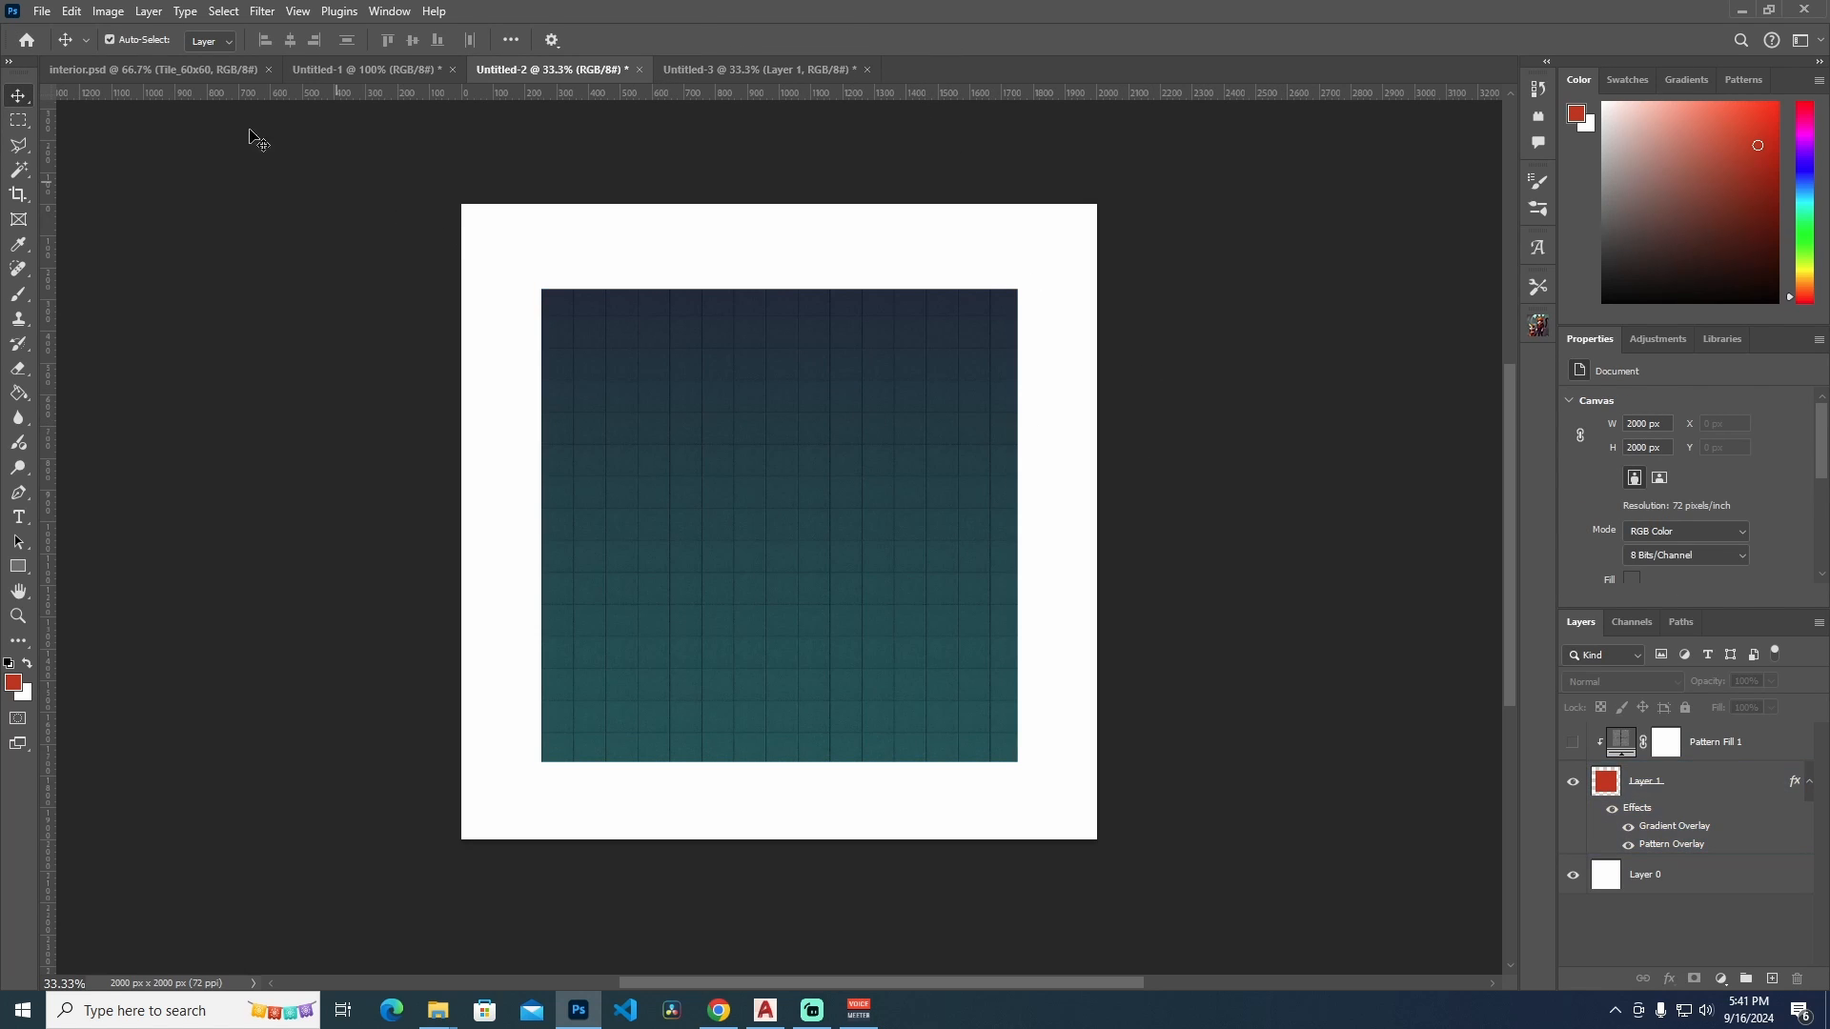
left_click(72, 11)
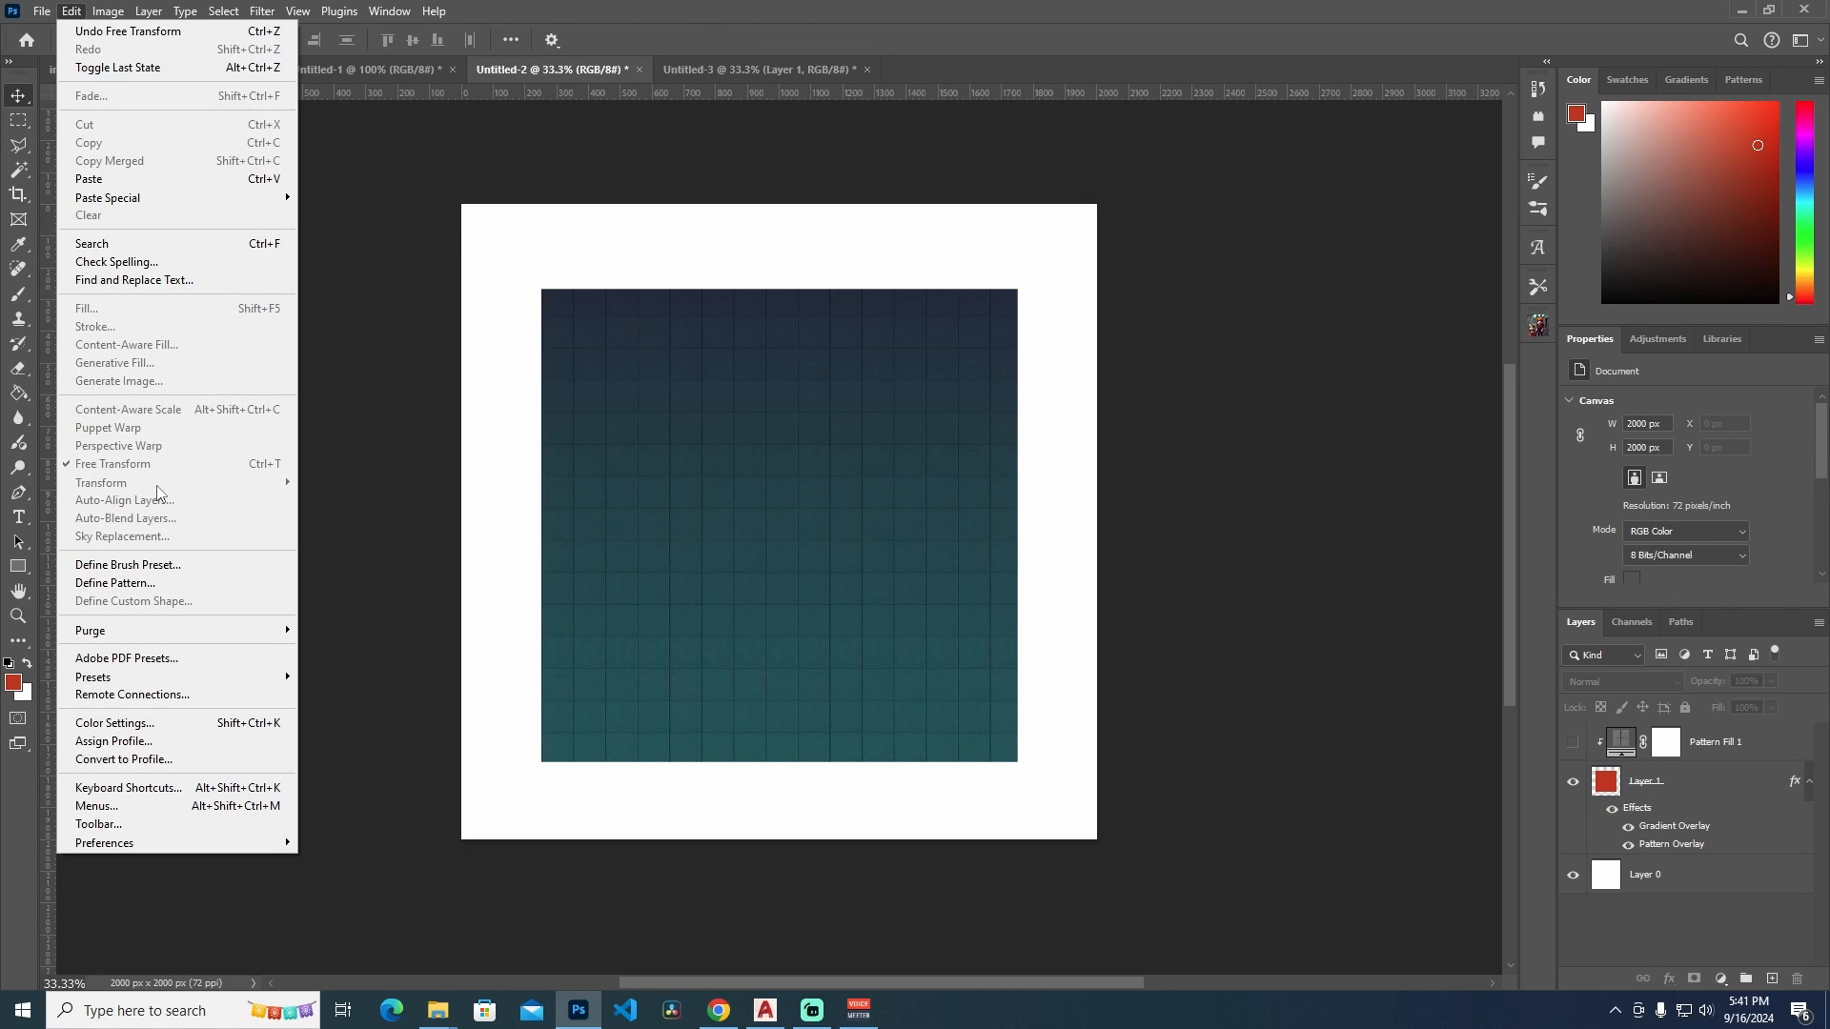
left_click(842, 456)
left_click(815, 457)
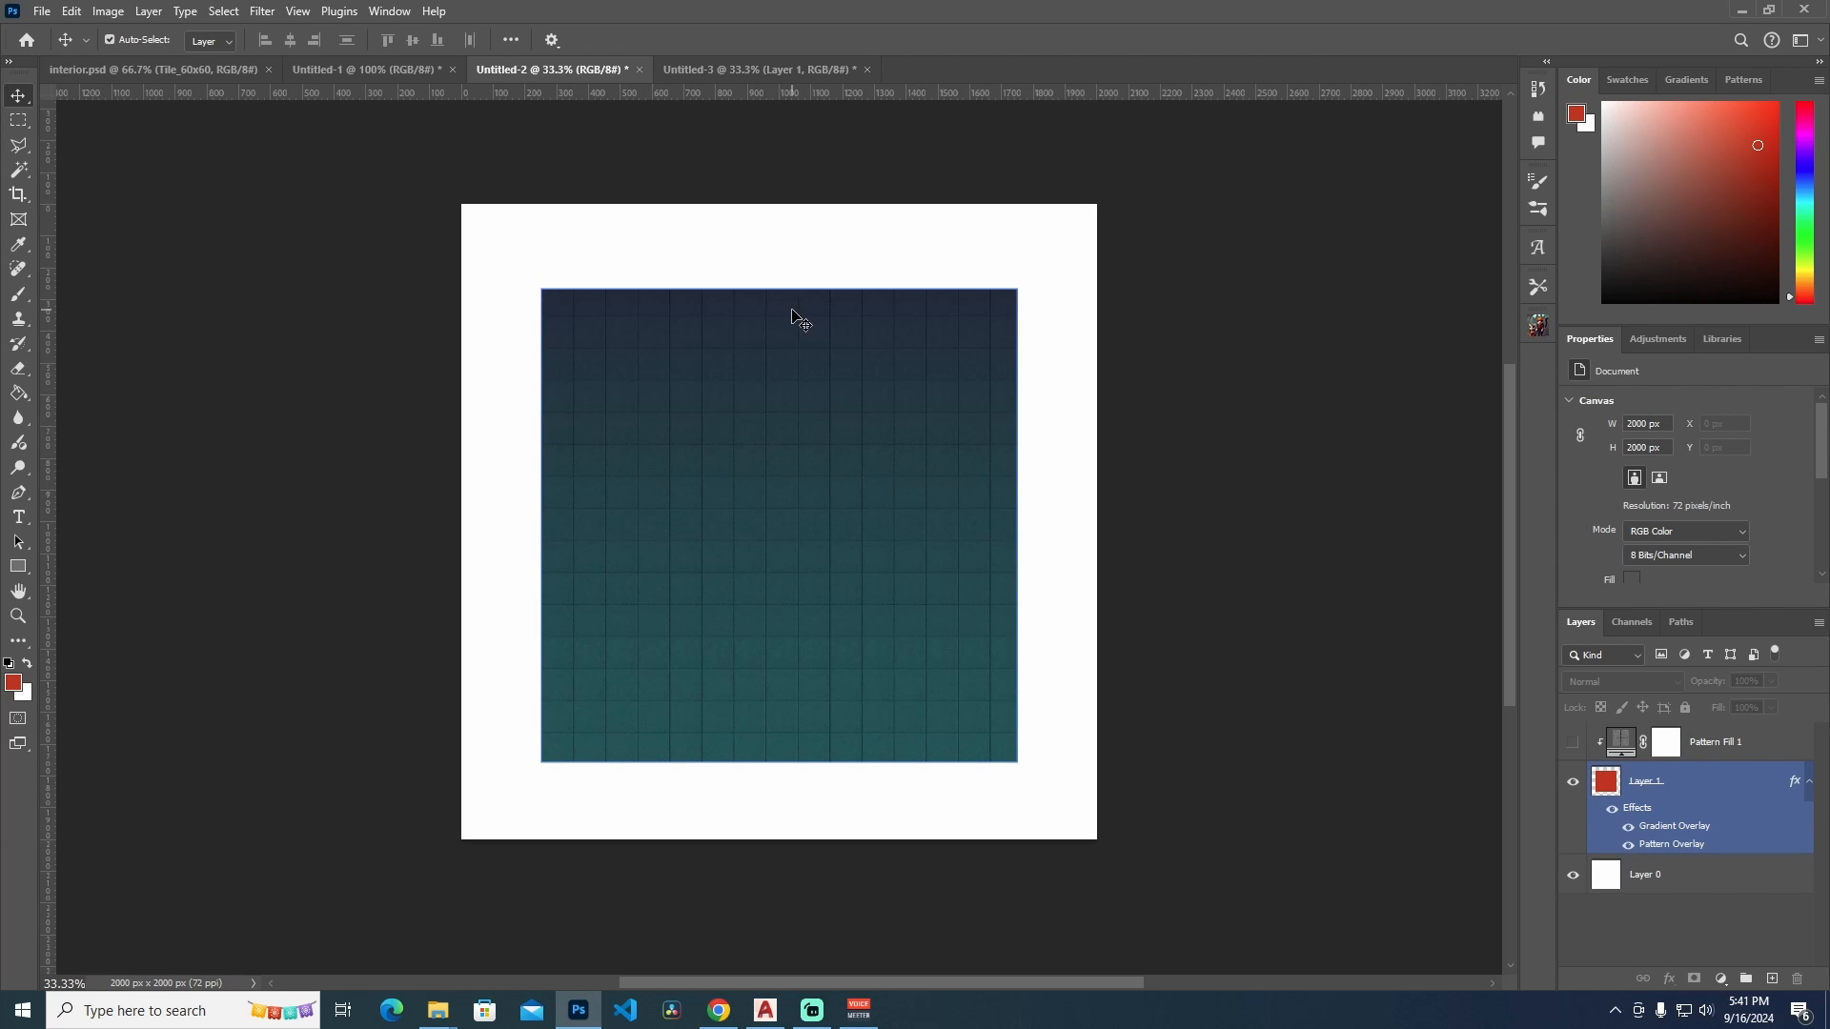
left_click(198, 69)
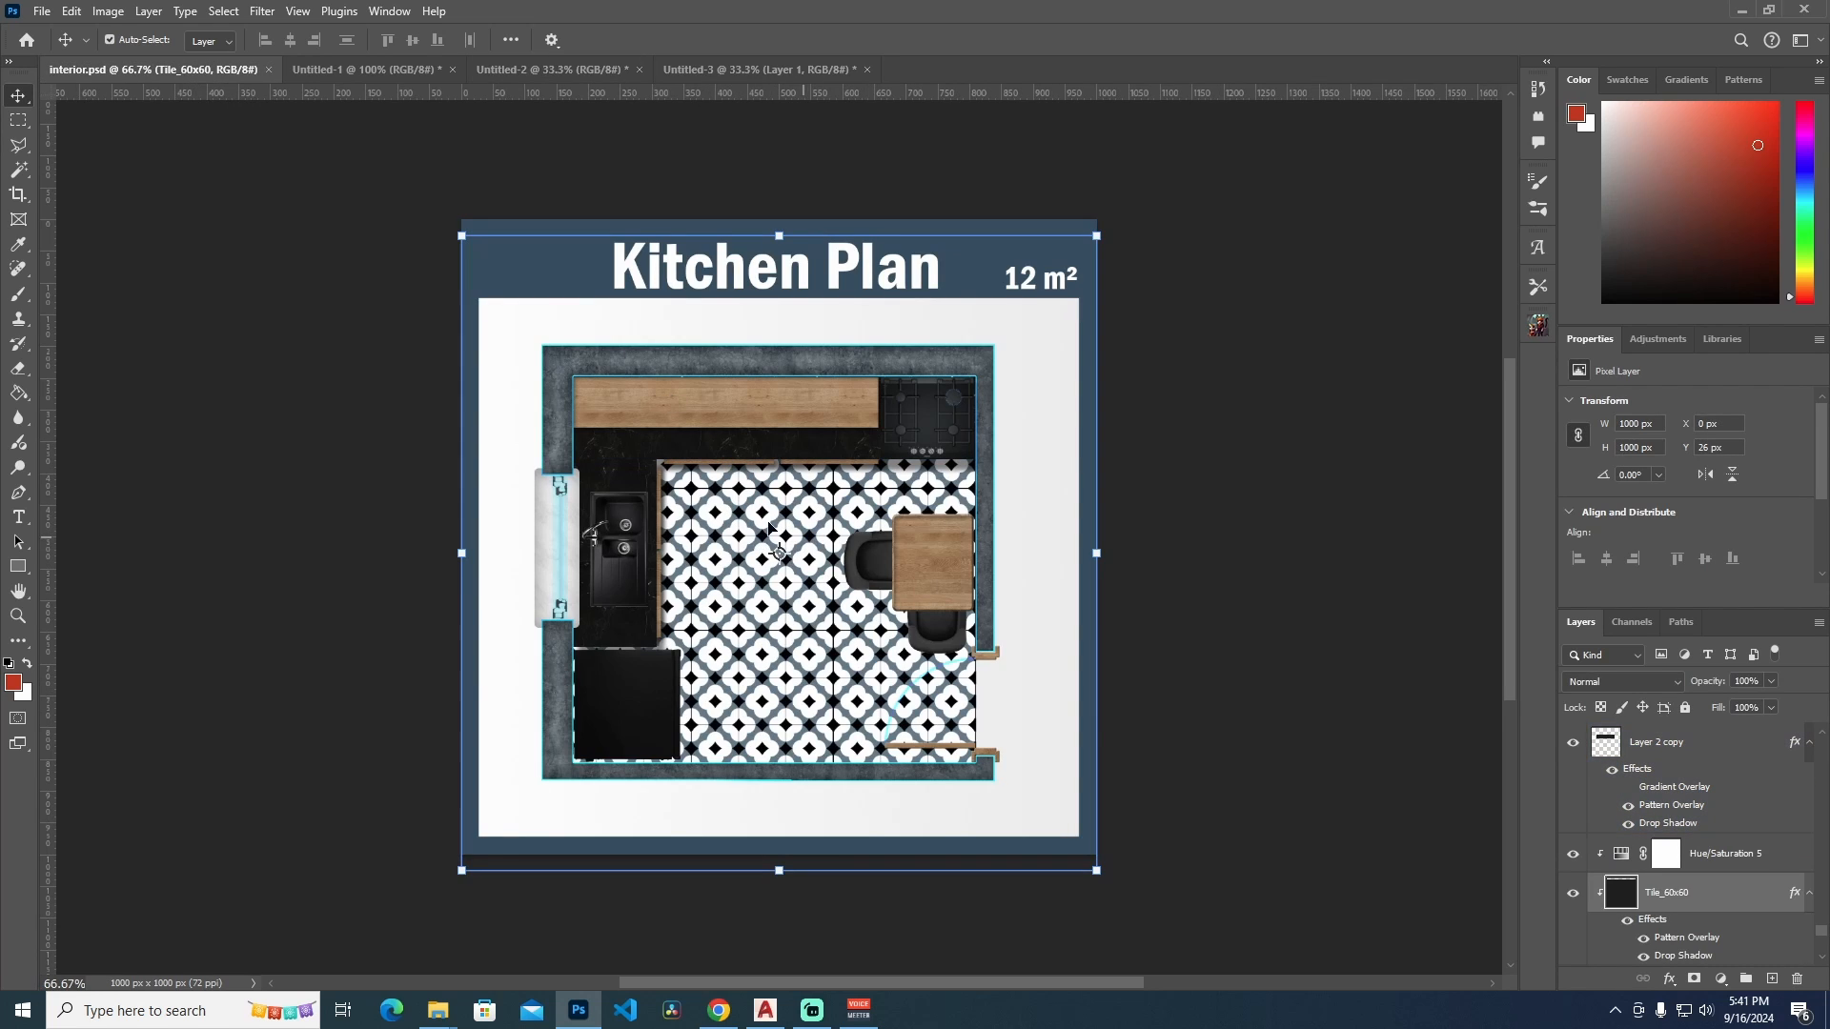
left_click(403, 69)
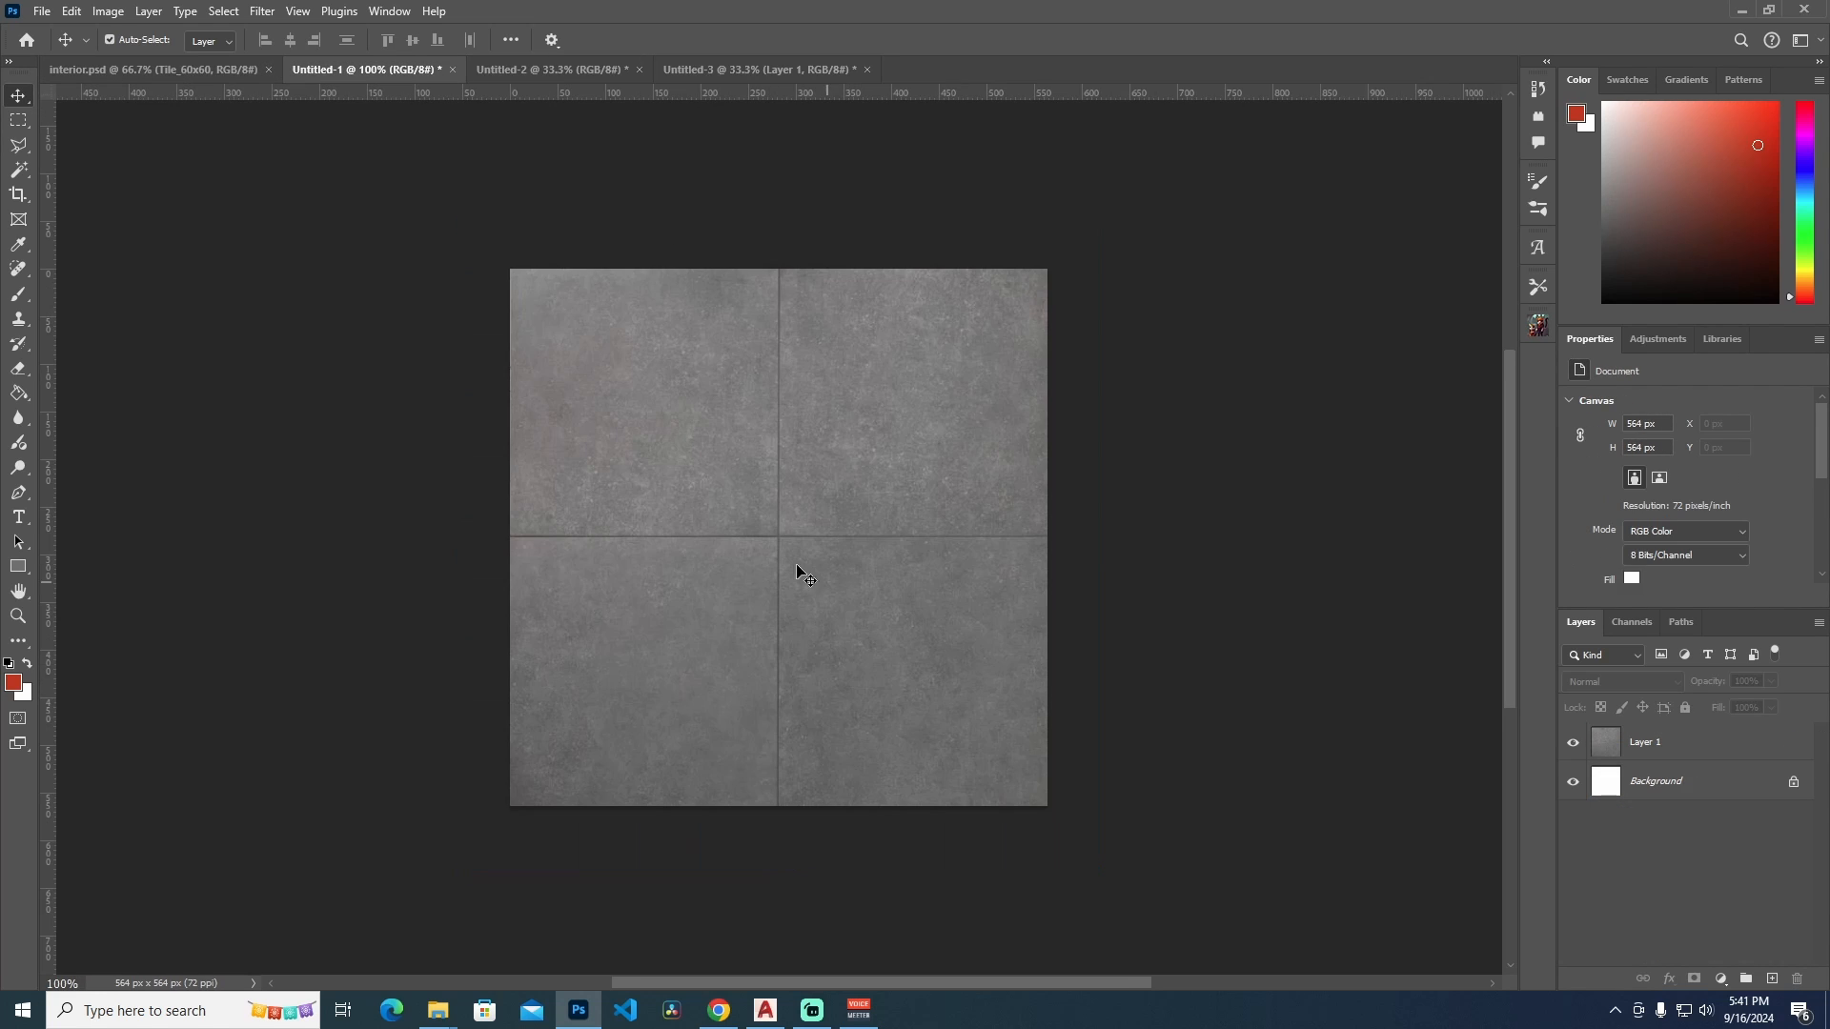
left_click(749, 71)
left_click(587, 66)
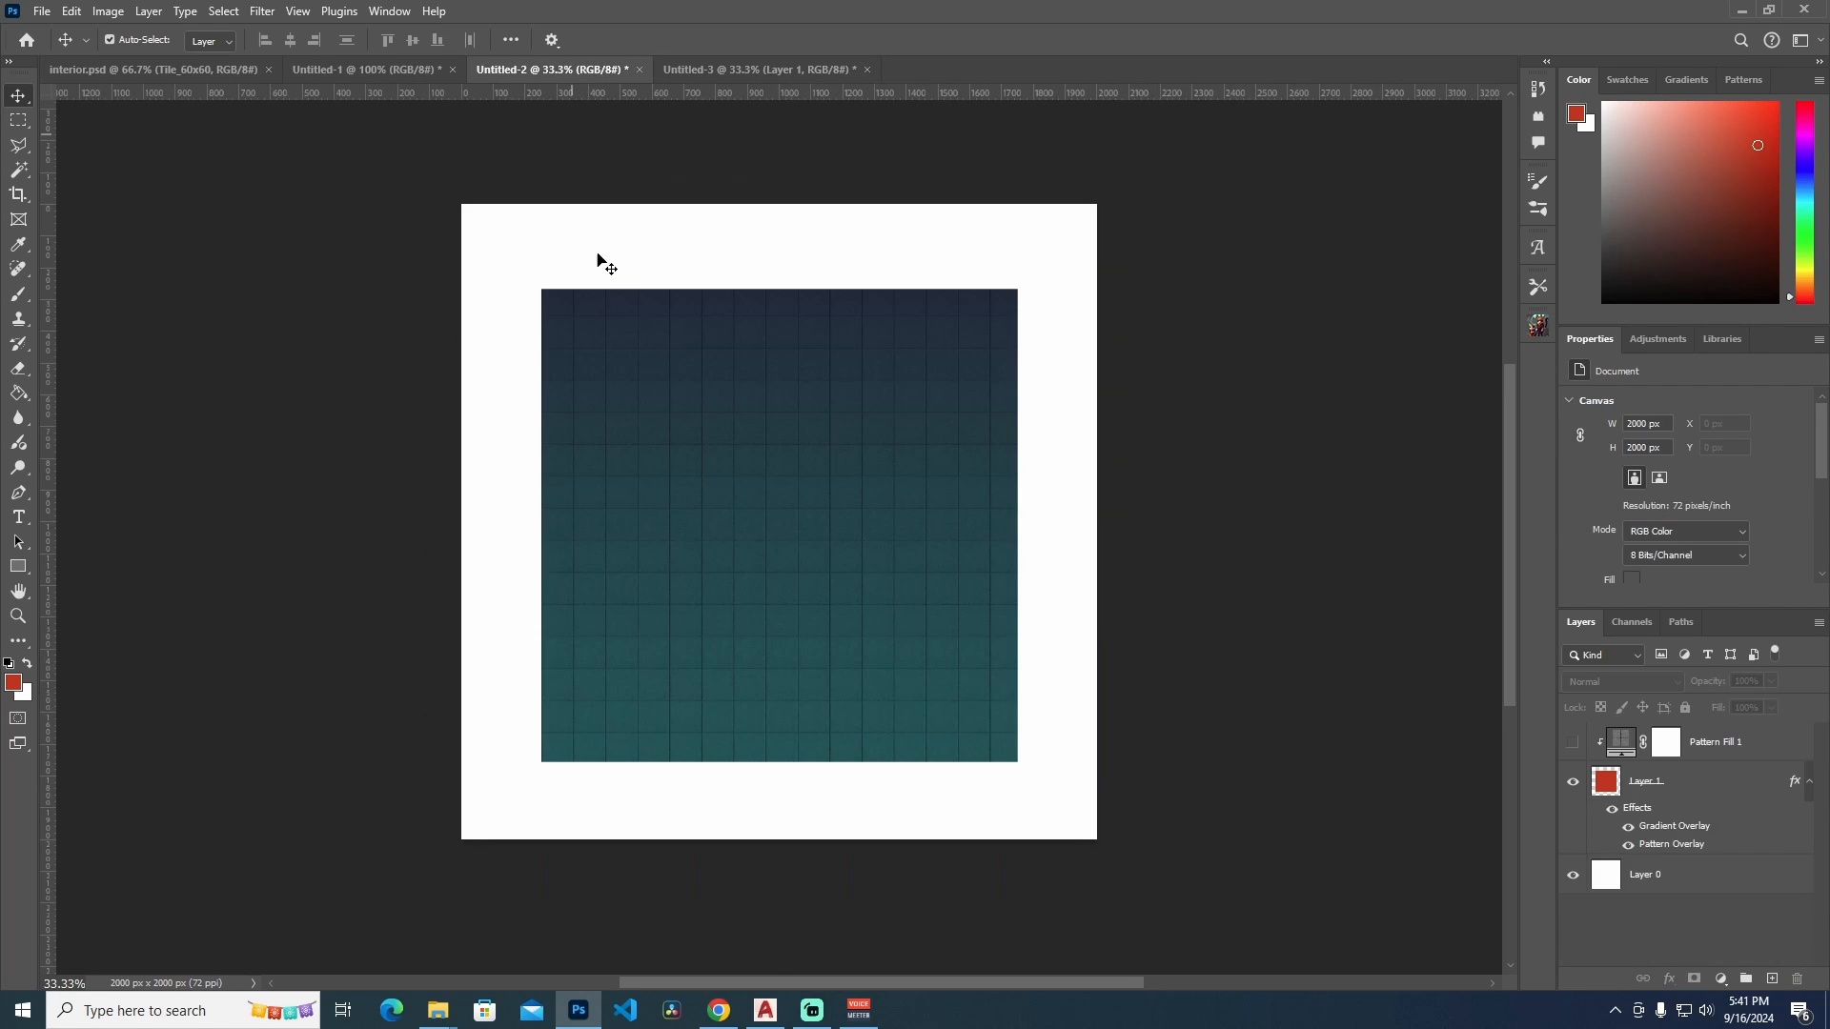
Switch to interior.psd and hide the Tile_60x60, Hue/Saturation 5 and Rectangle 3 layers above the floor shape
left_click(220, 74)
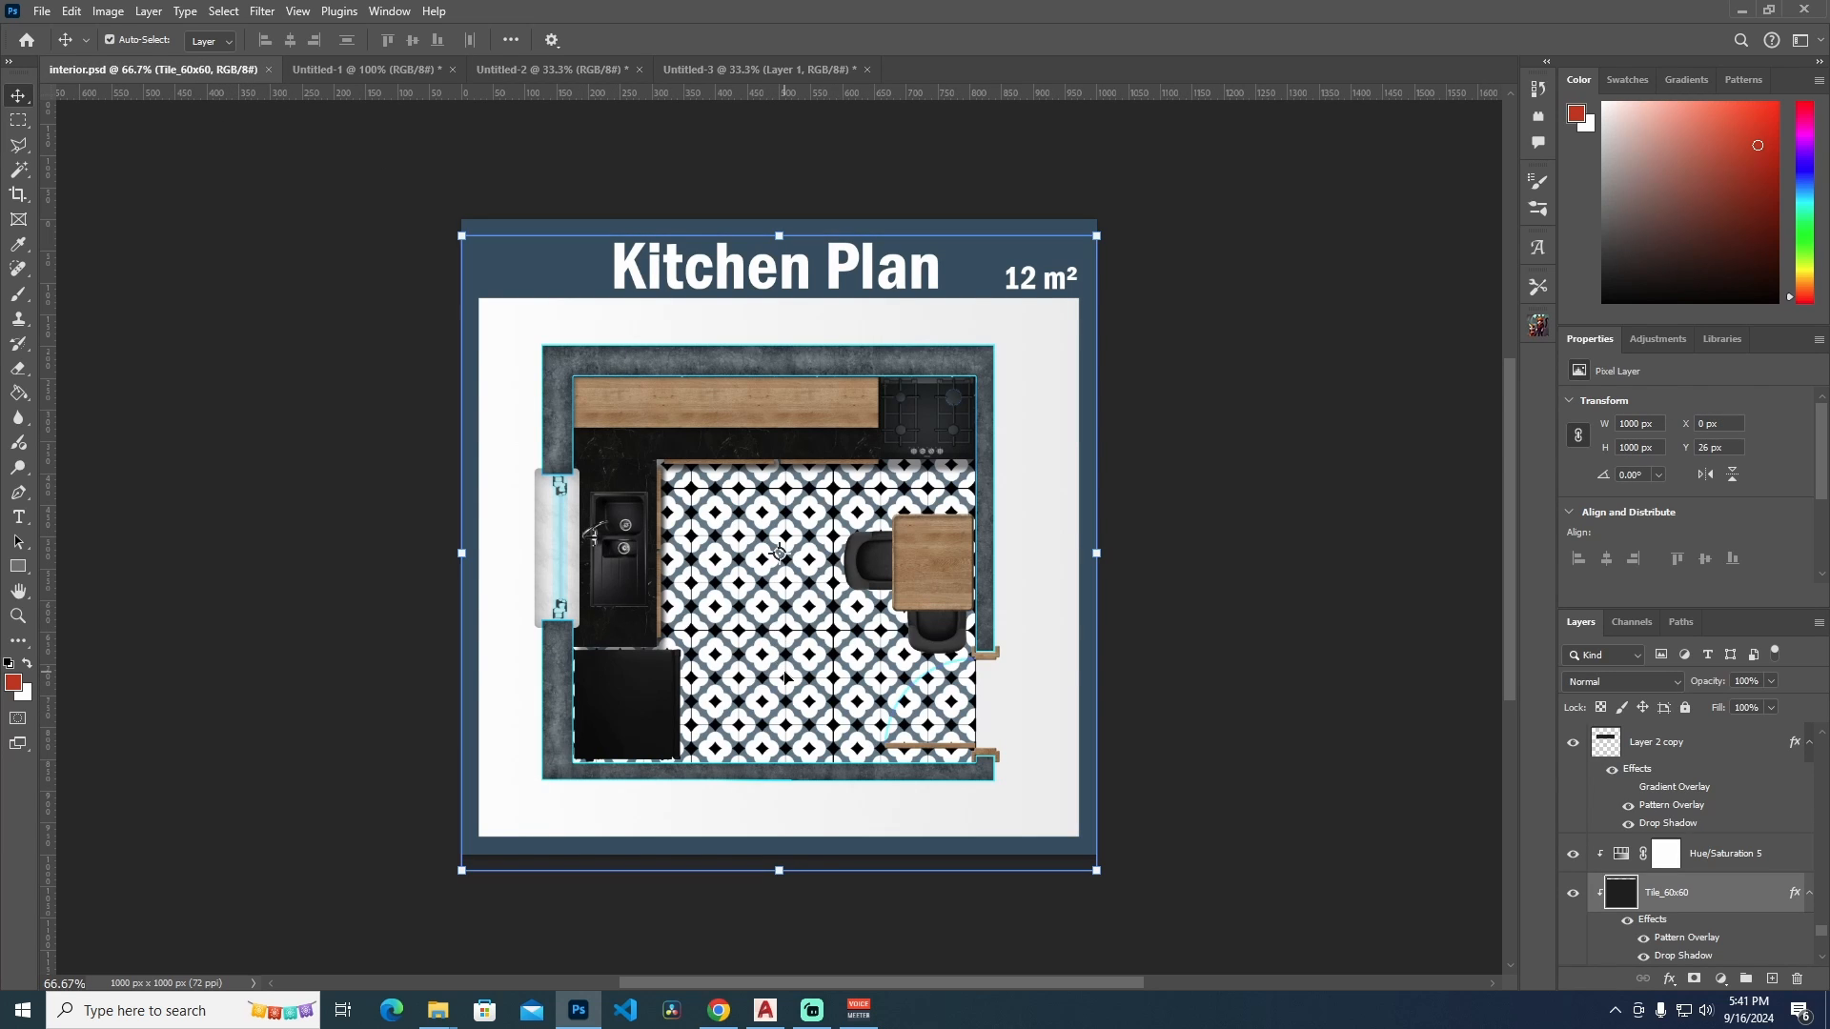
scroll(1670, 845, "down", 2)
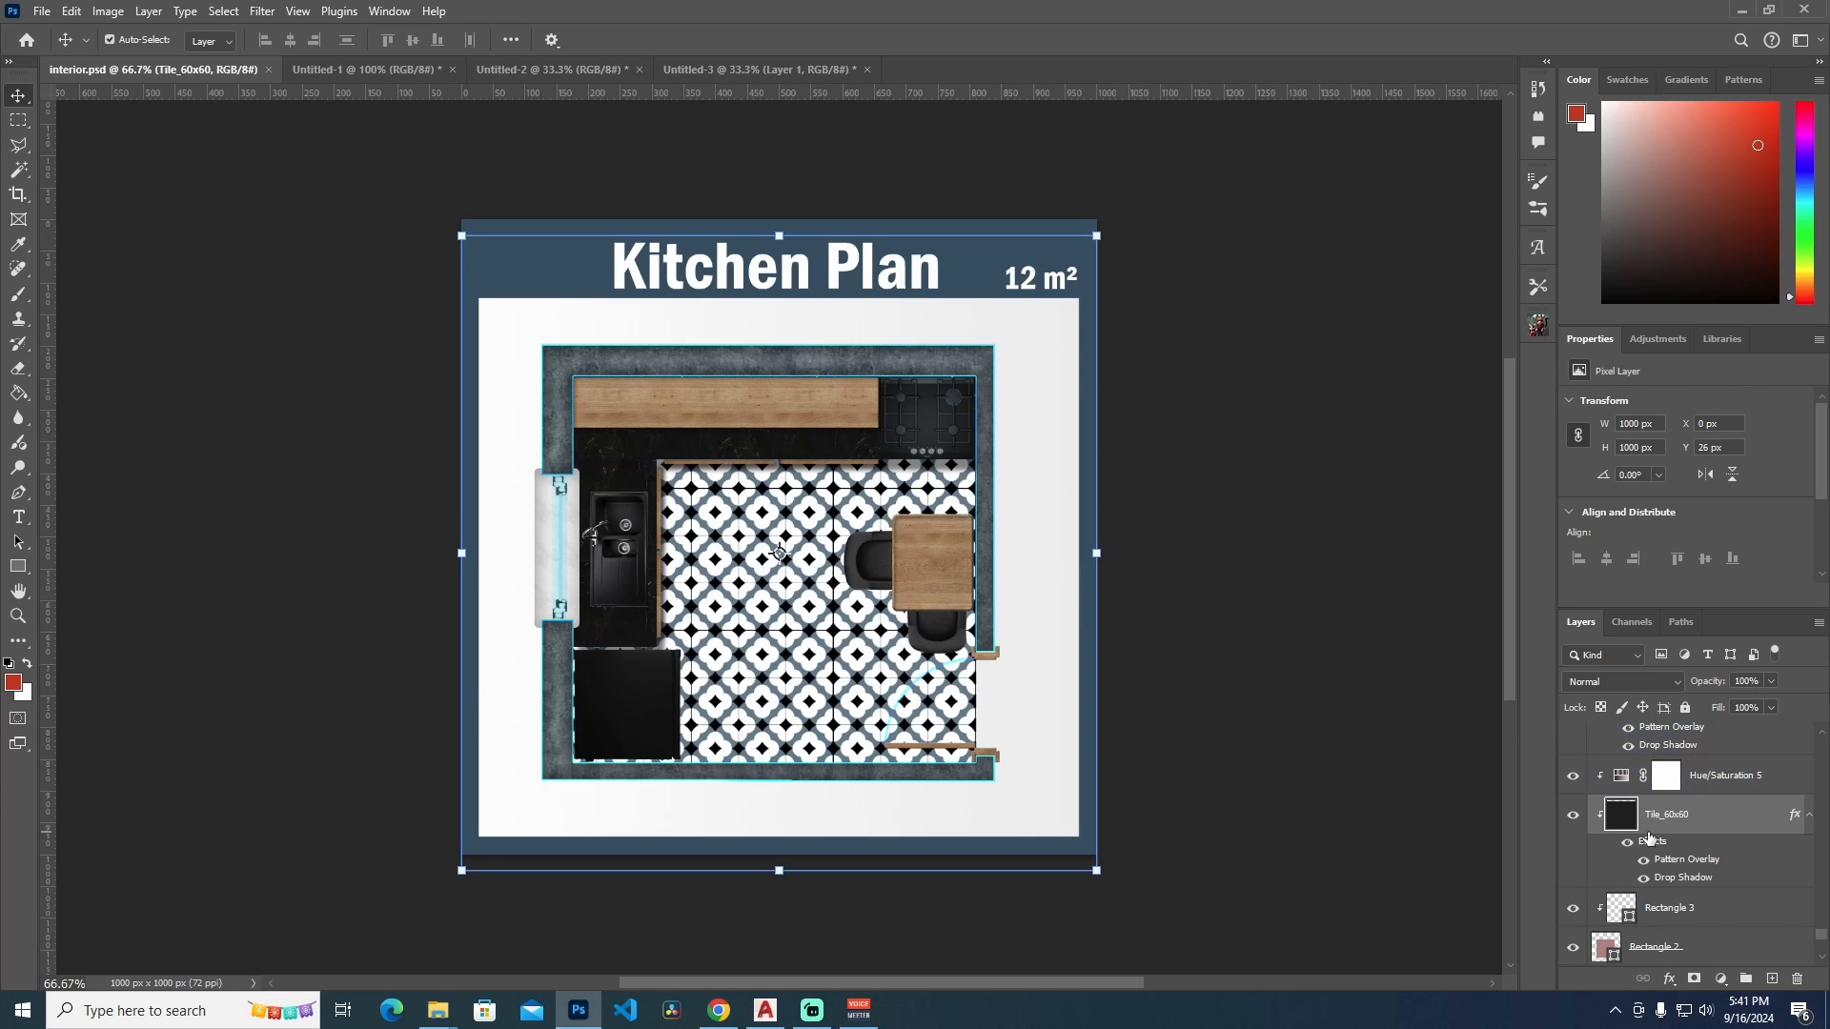
left_click(1633, 948)
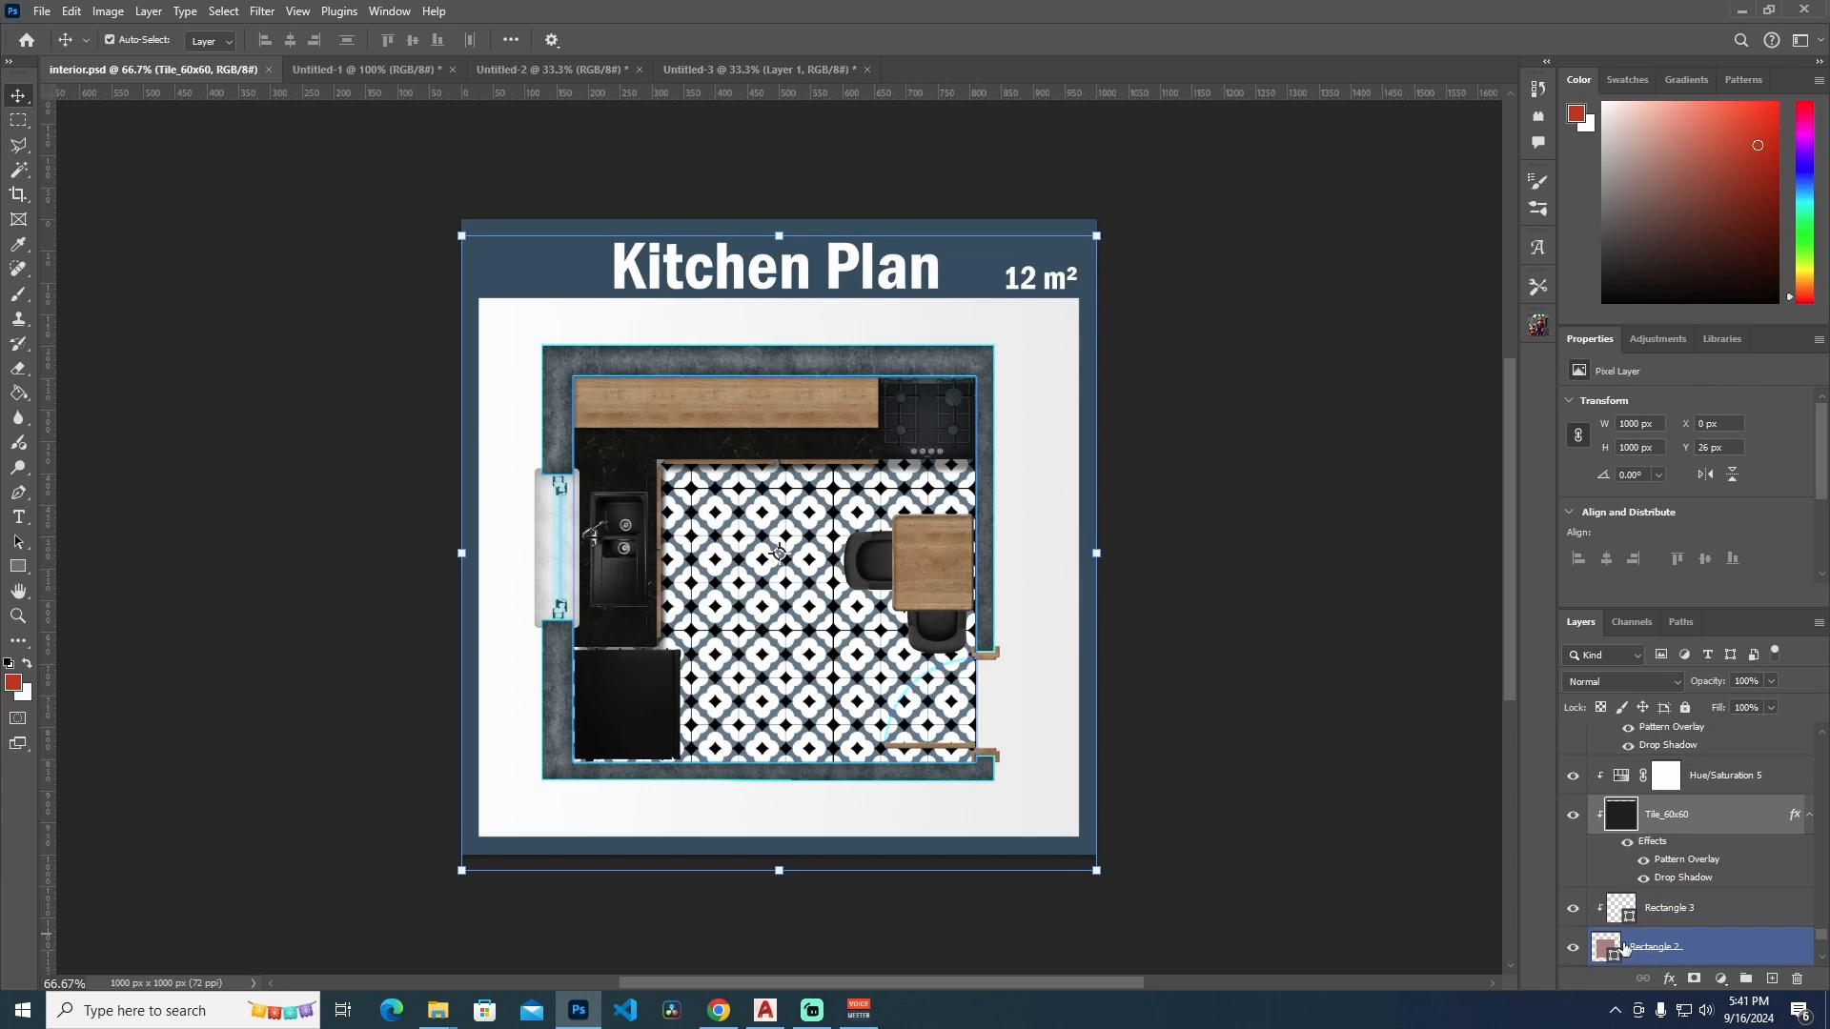
scroll(1663, 944, "down", 1)
left_click(1574, 777)
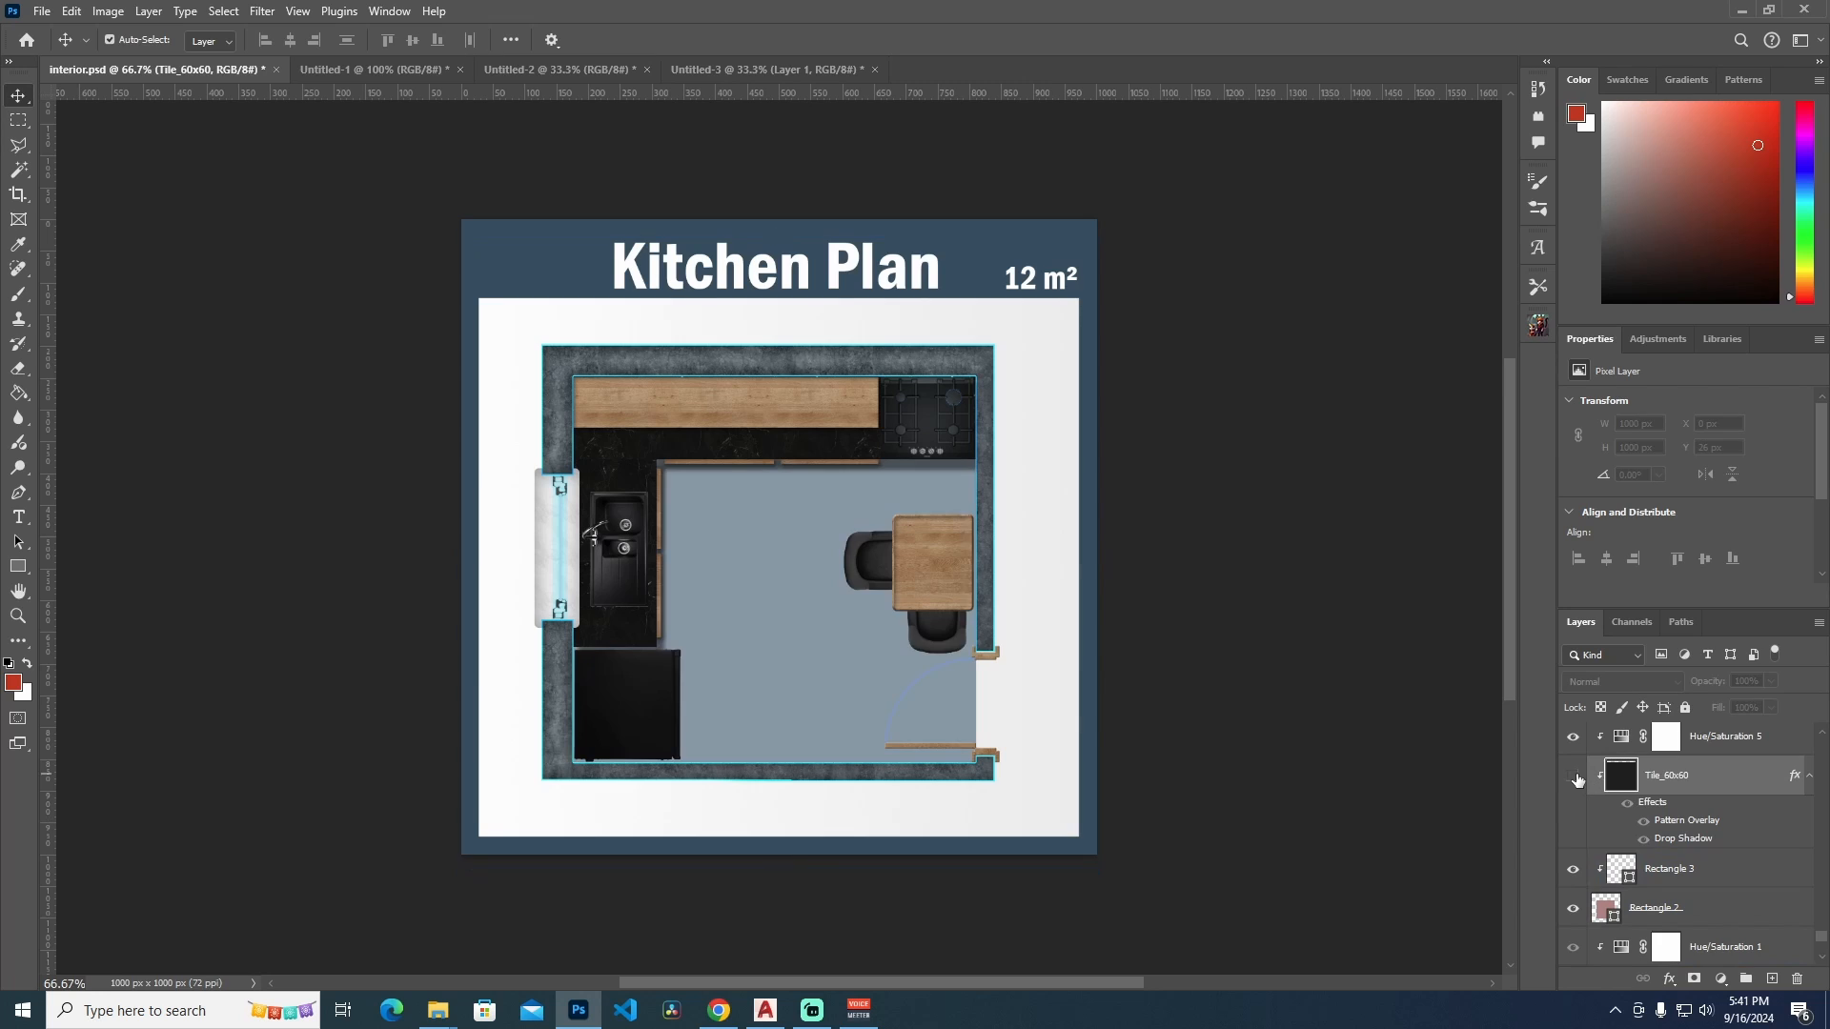
left_click(1574, 736)
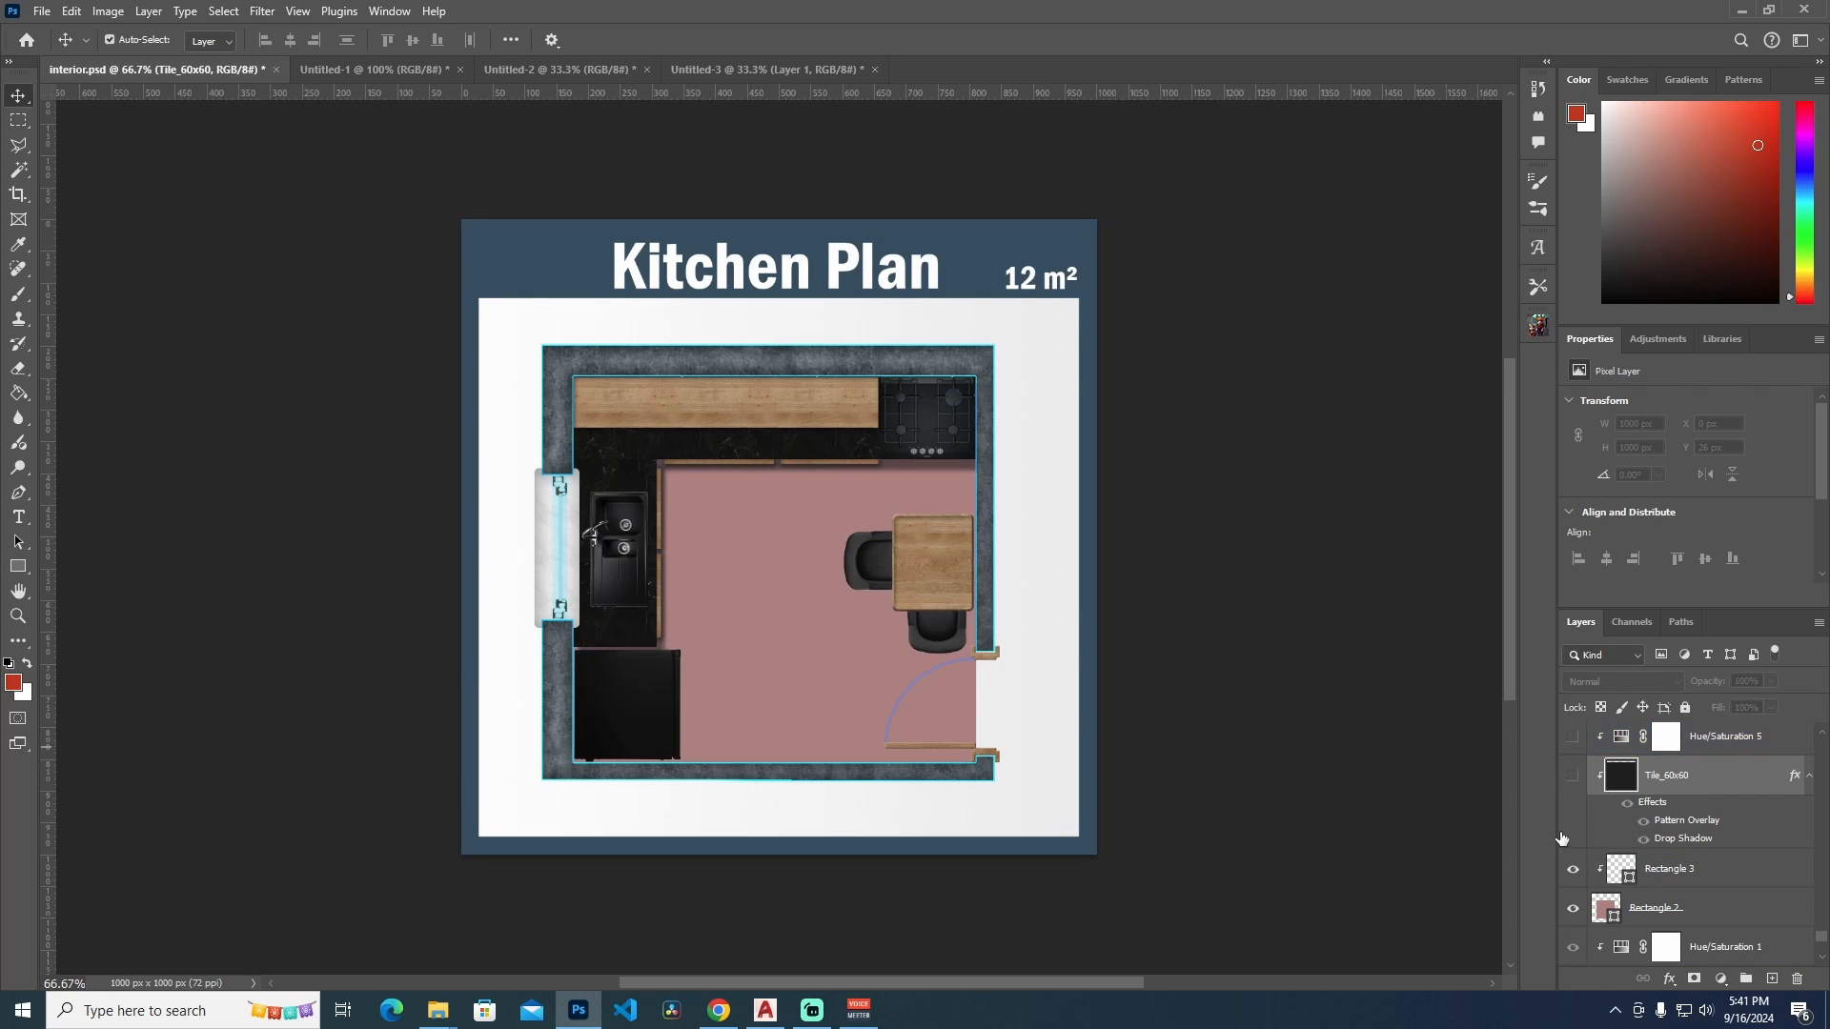
left_click(1573, 869)
Open the layer style settings of the Rectangle 2 floor shape and enable Pattern Overlay
left_click(1702, 905)
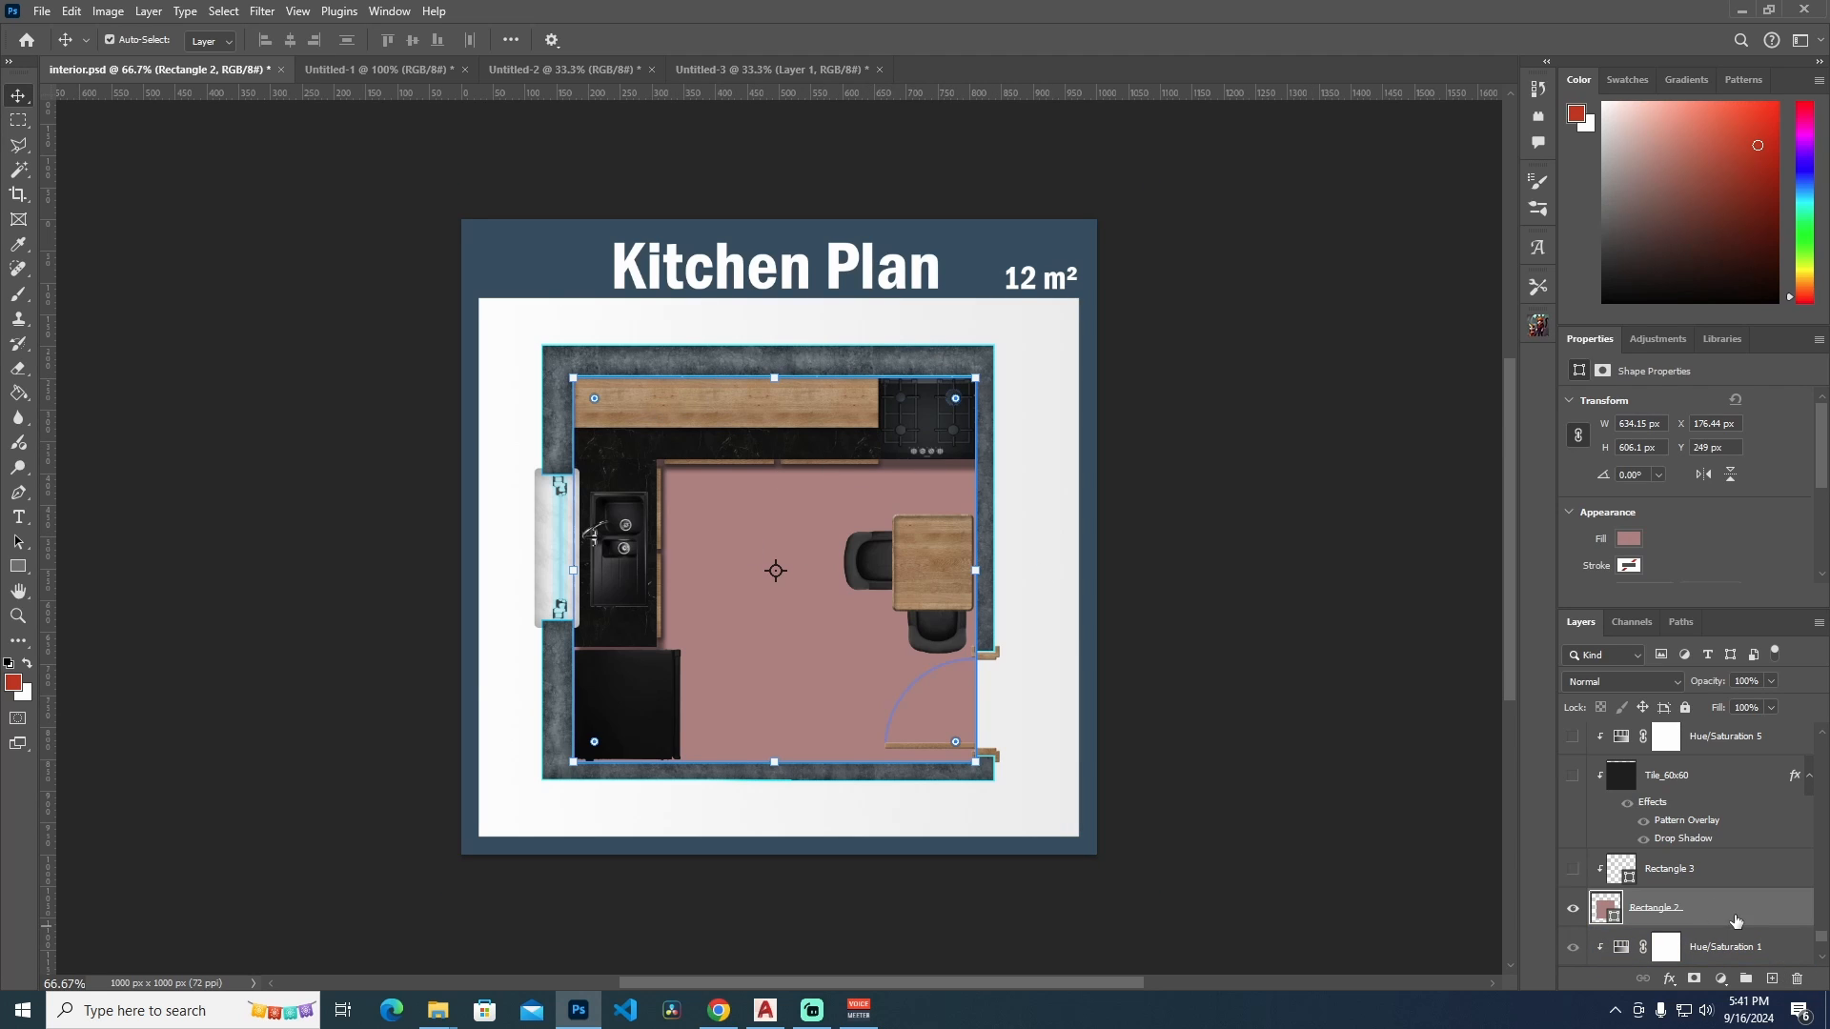
left_click(1669, 980)
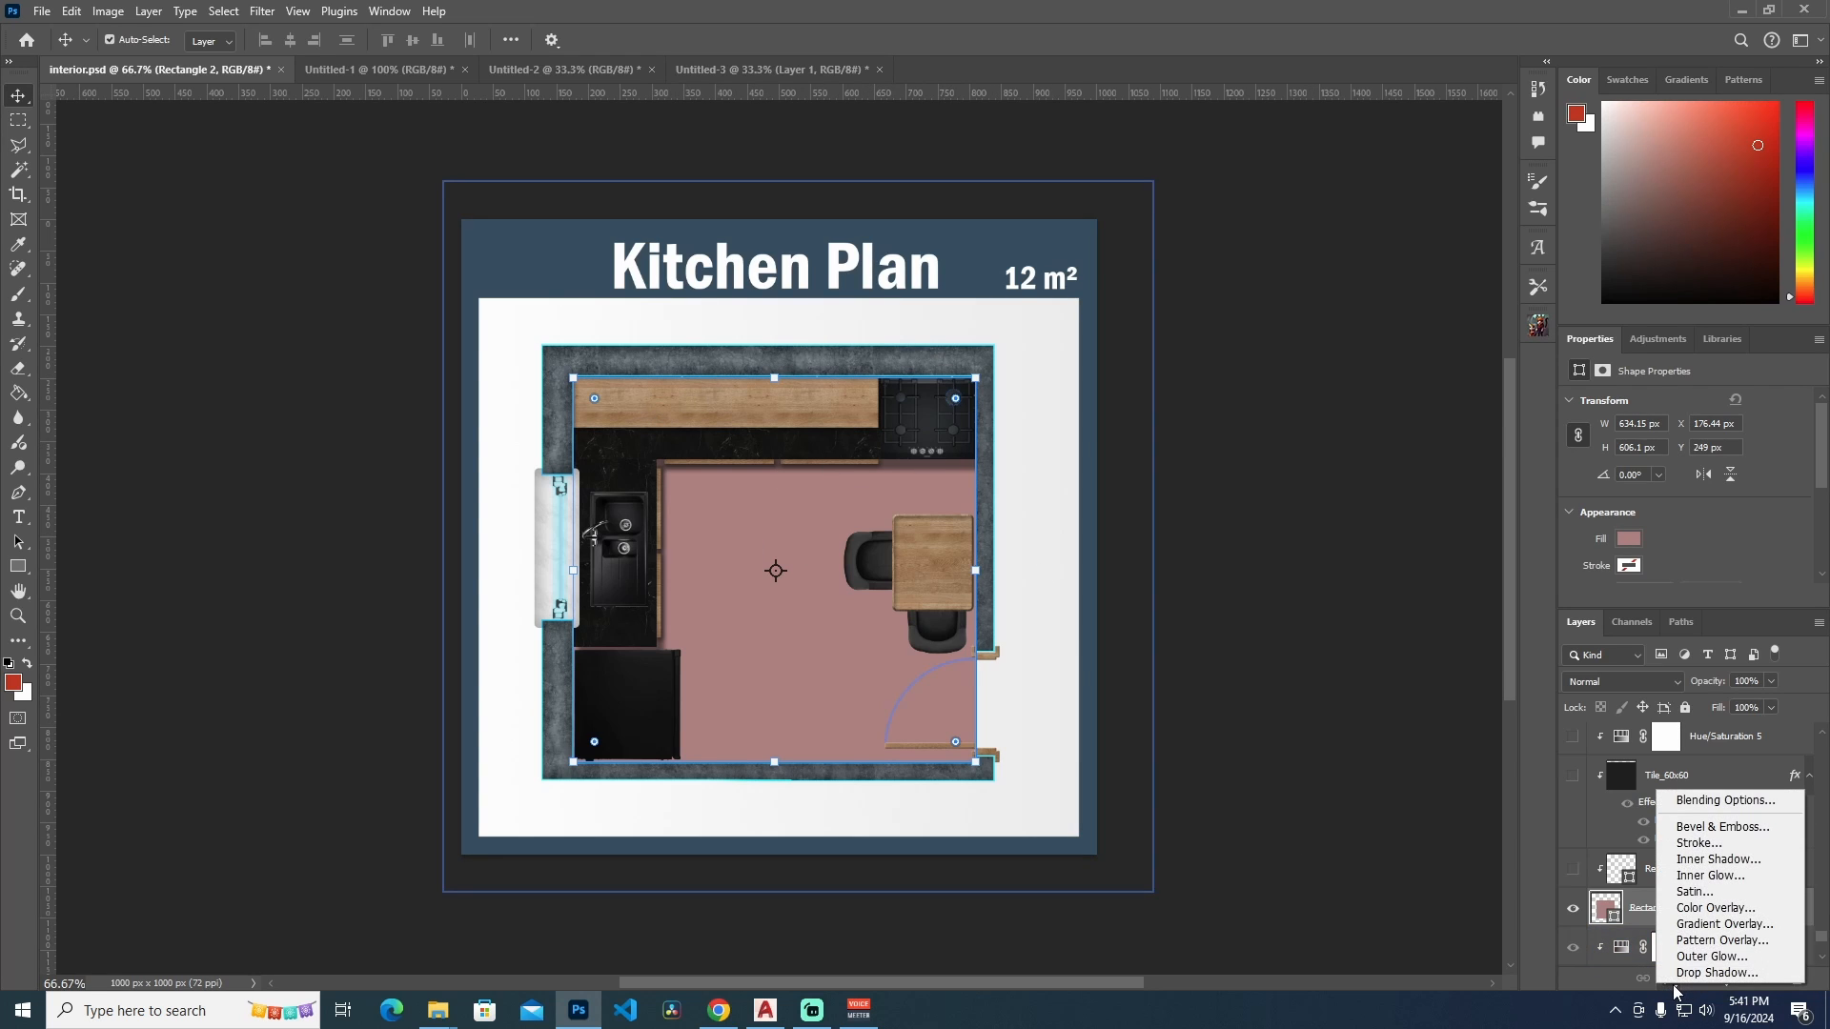
left_click(1728, 803)
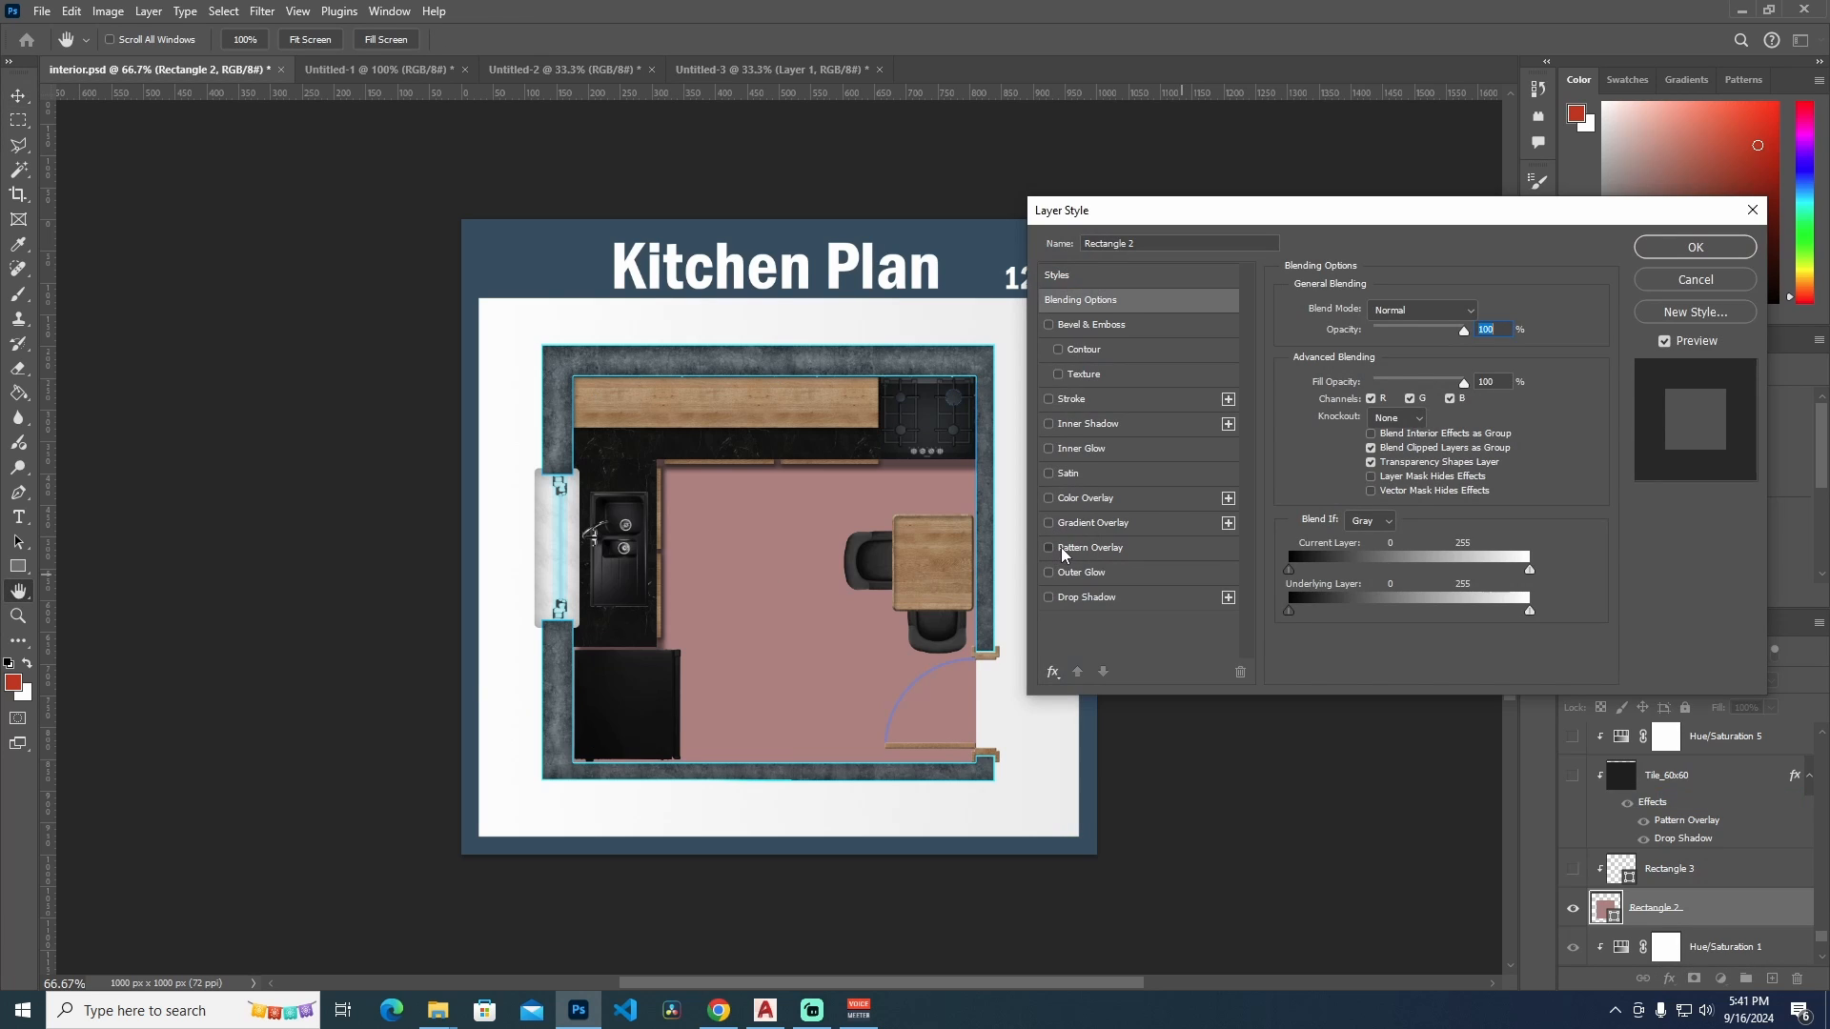
left_click(1061, 547)
Try the dark and gray tile patterns on the kitchen floor and choose the black-and-white ornamental tile pattern
left_click(1417, 374)
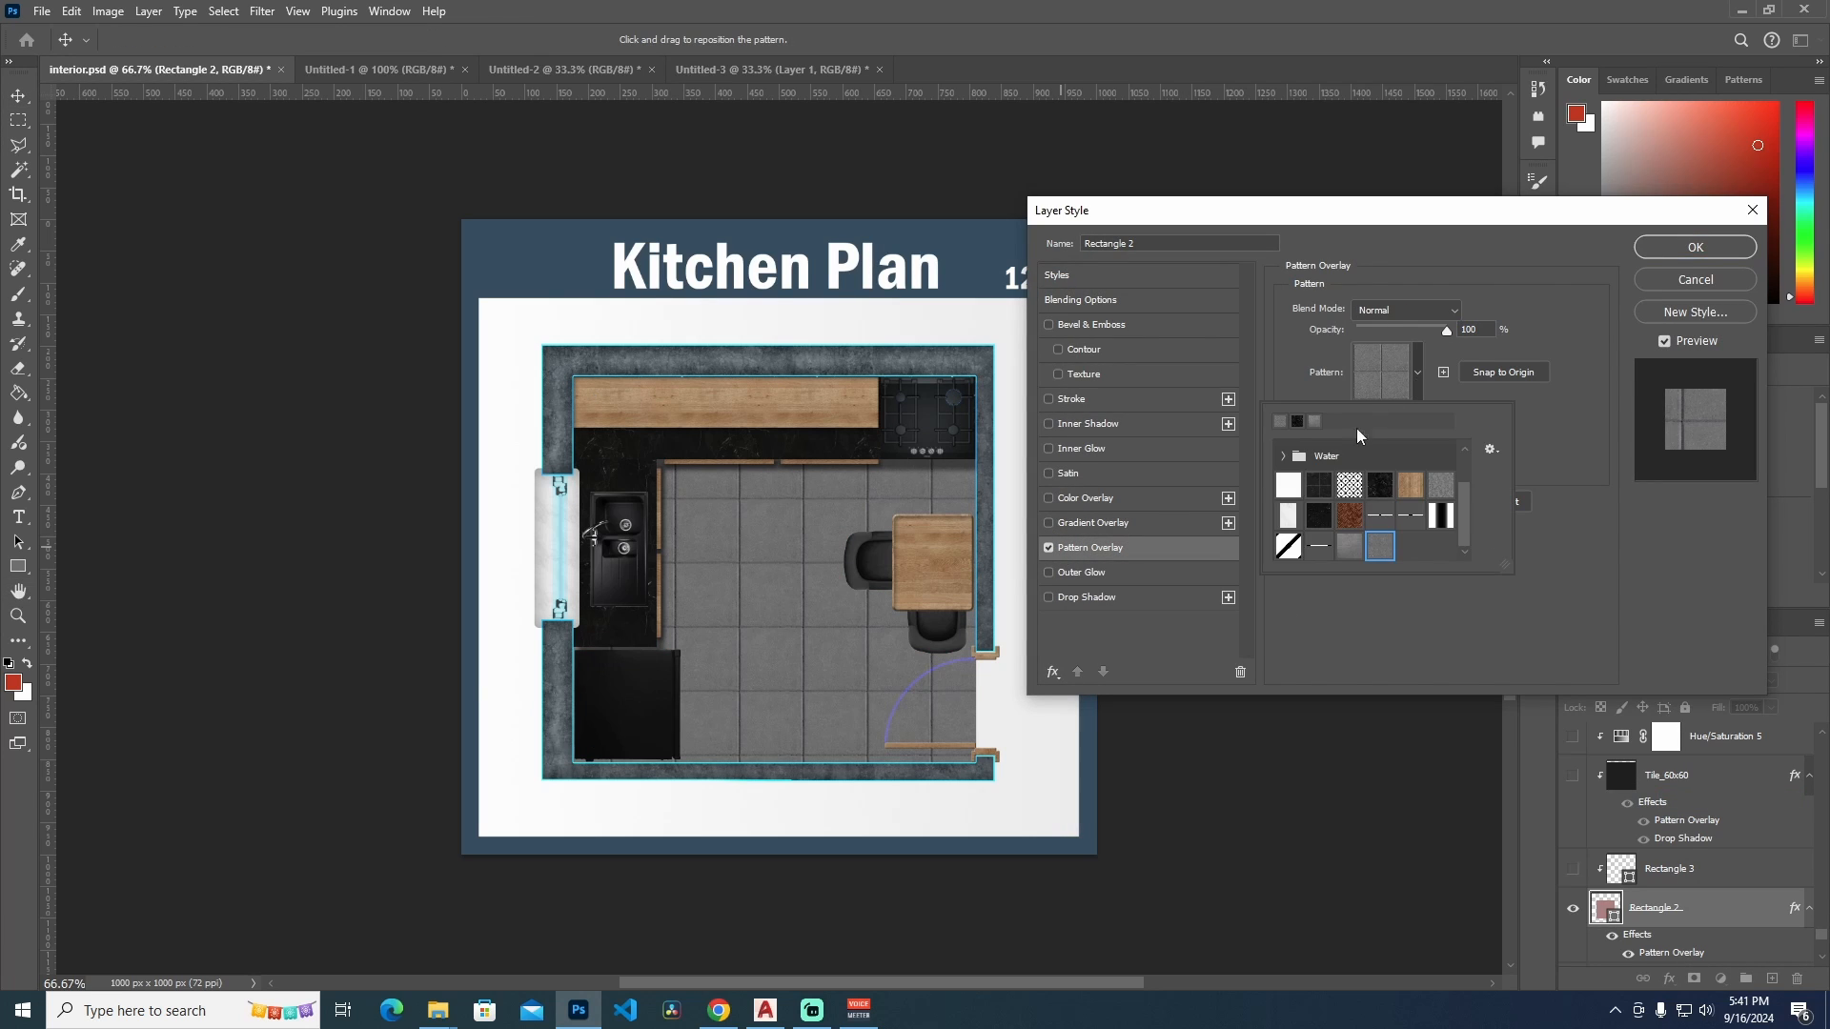
left_click(1320, 487)
left_click(1351, 485)
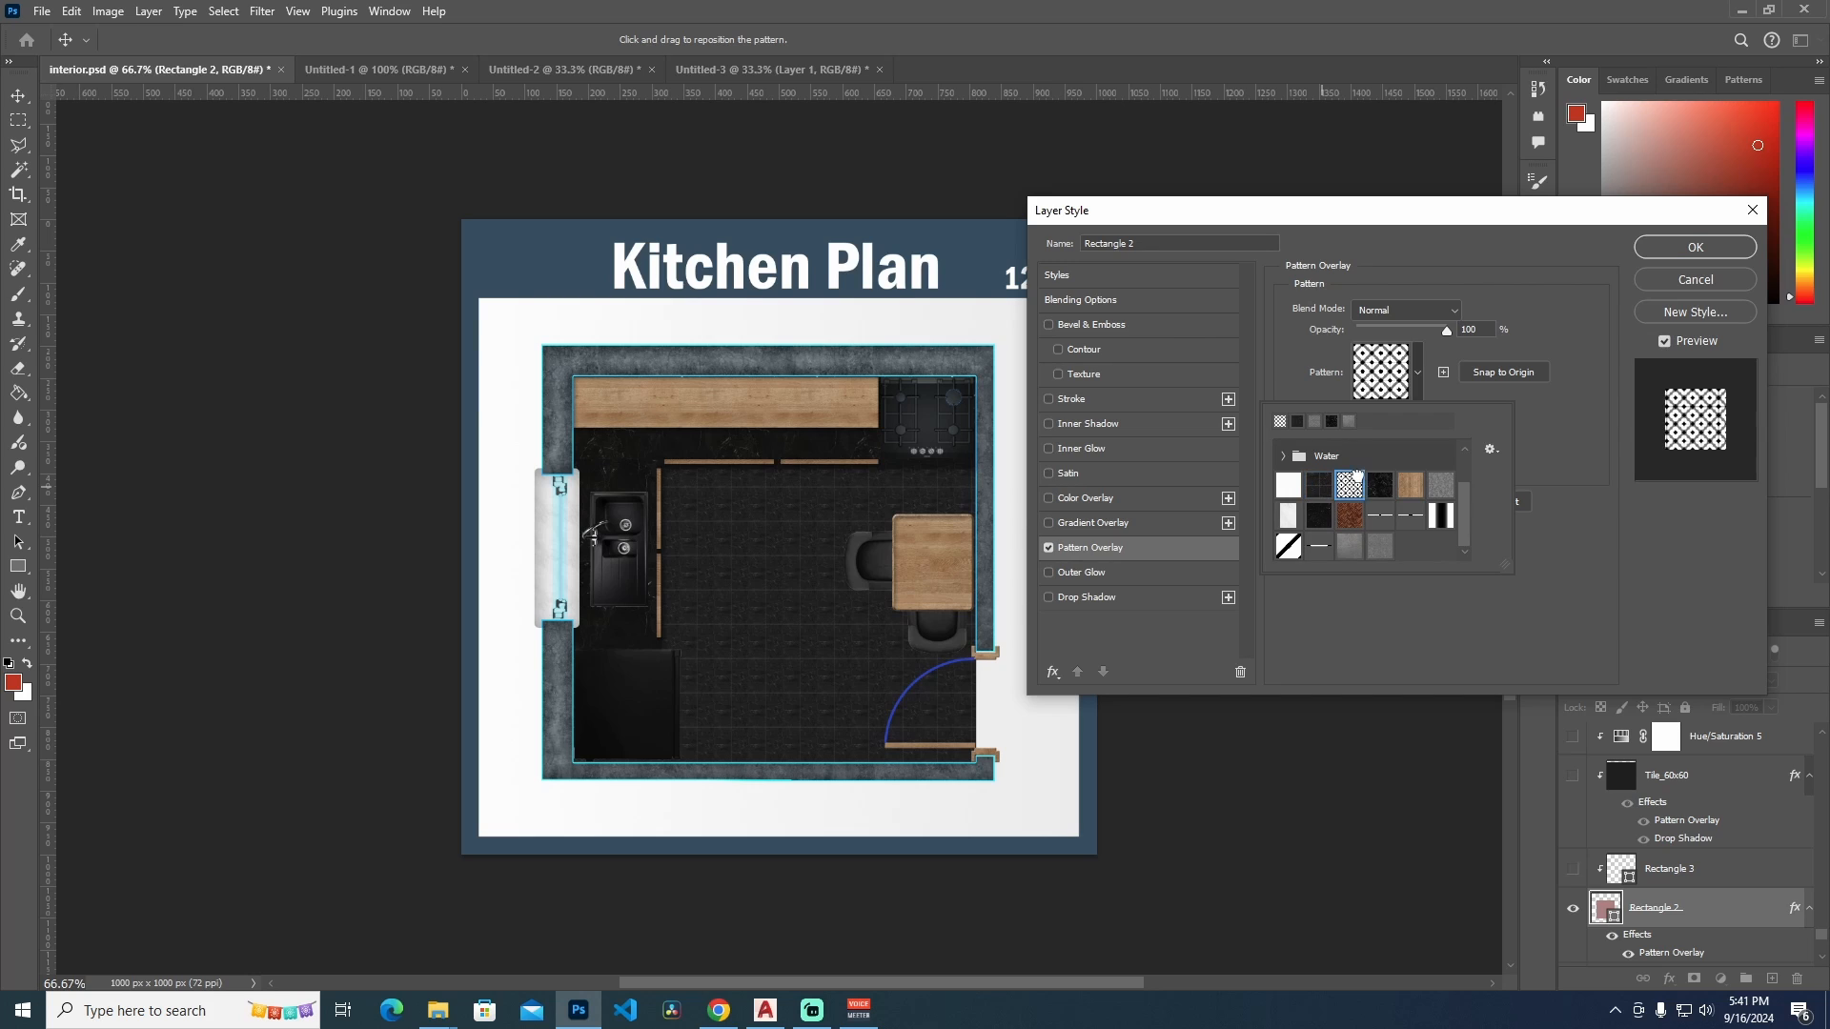
left_click(1380, 546)
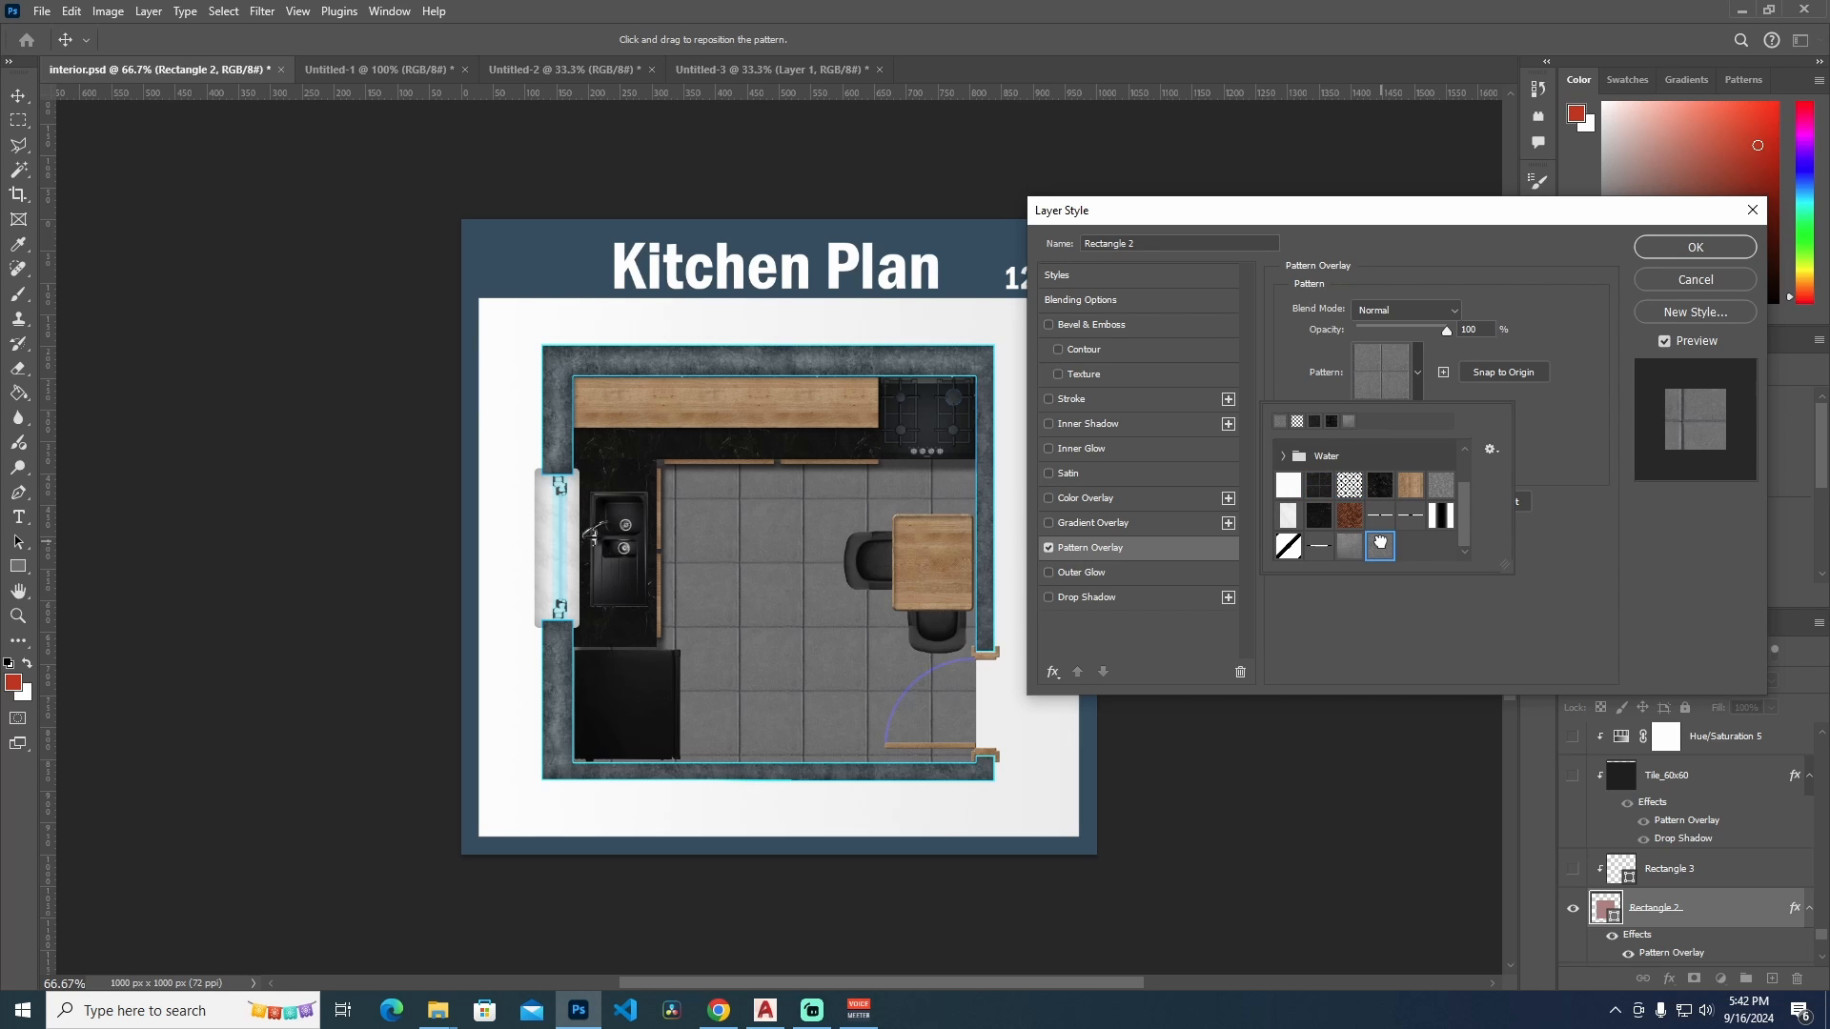
left_click(1351, 486)
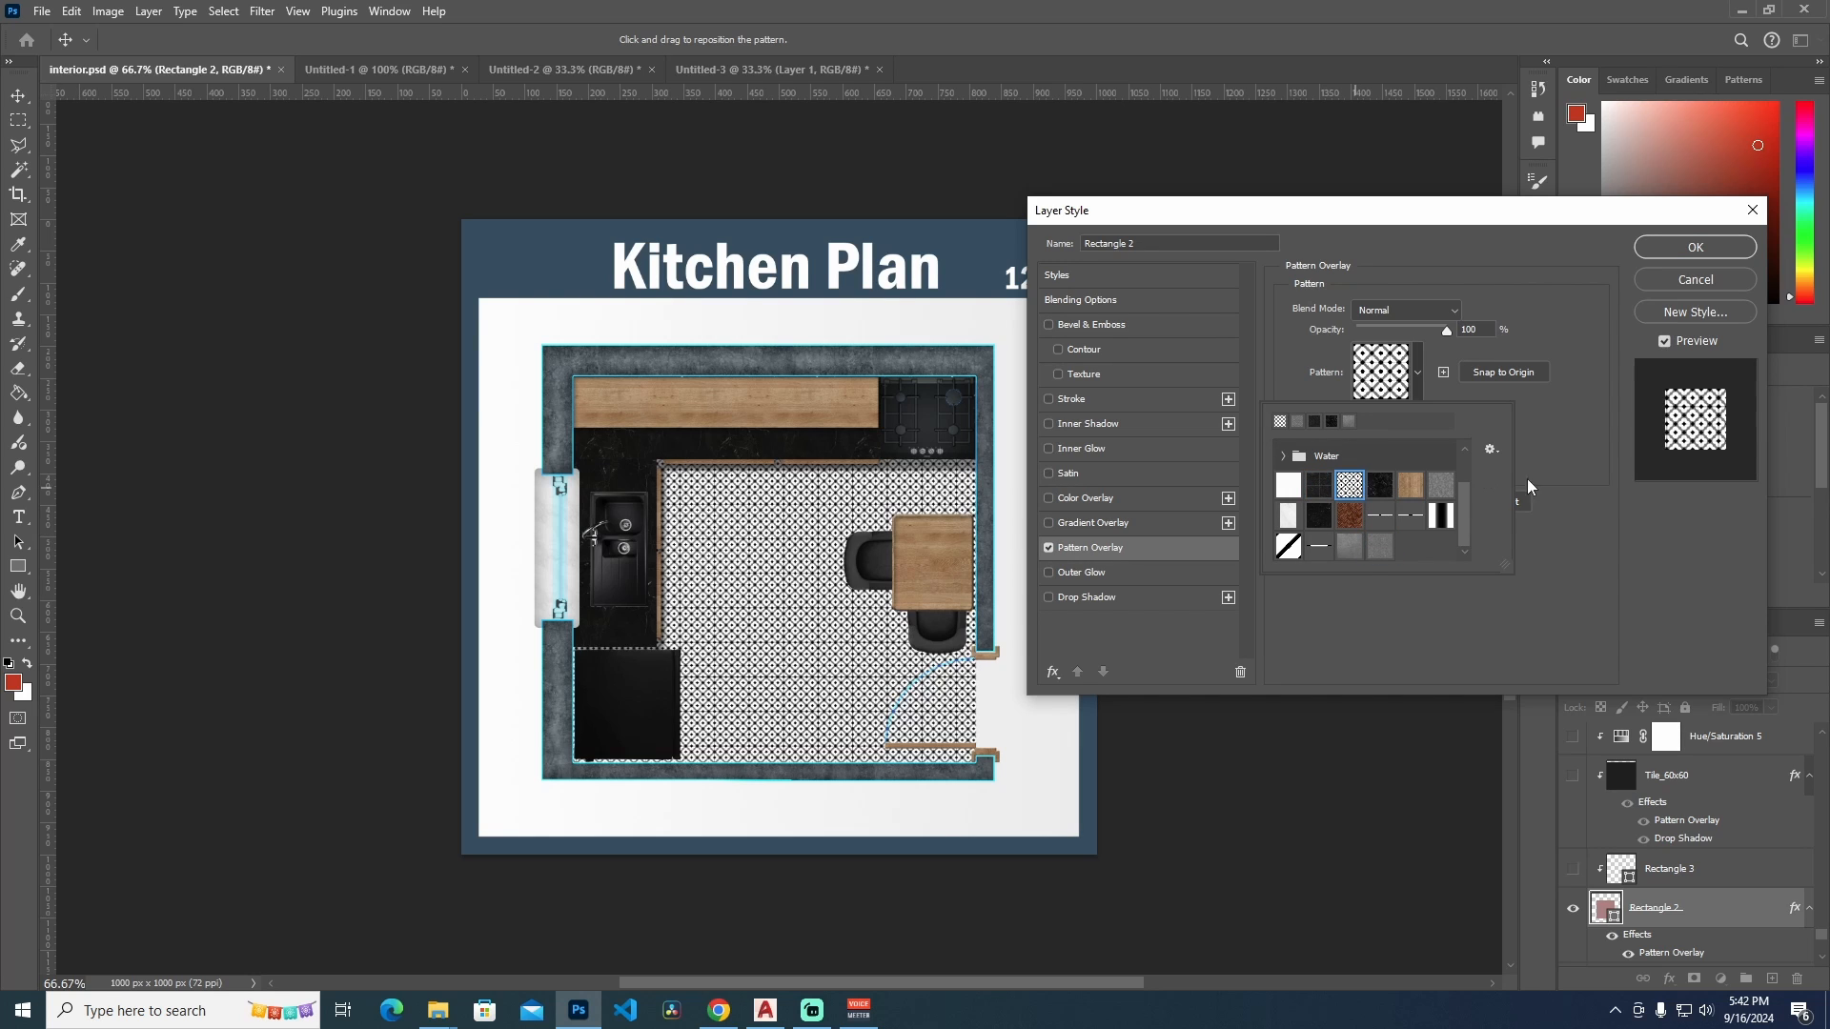
left_click(1590, 491)
Set the floor pattern's scale to 40% and shift the pattern so its tiles line up within the kitchen floor
left_click(1470, 453)
scroll(1470, 453, "up", 3)
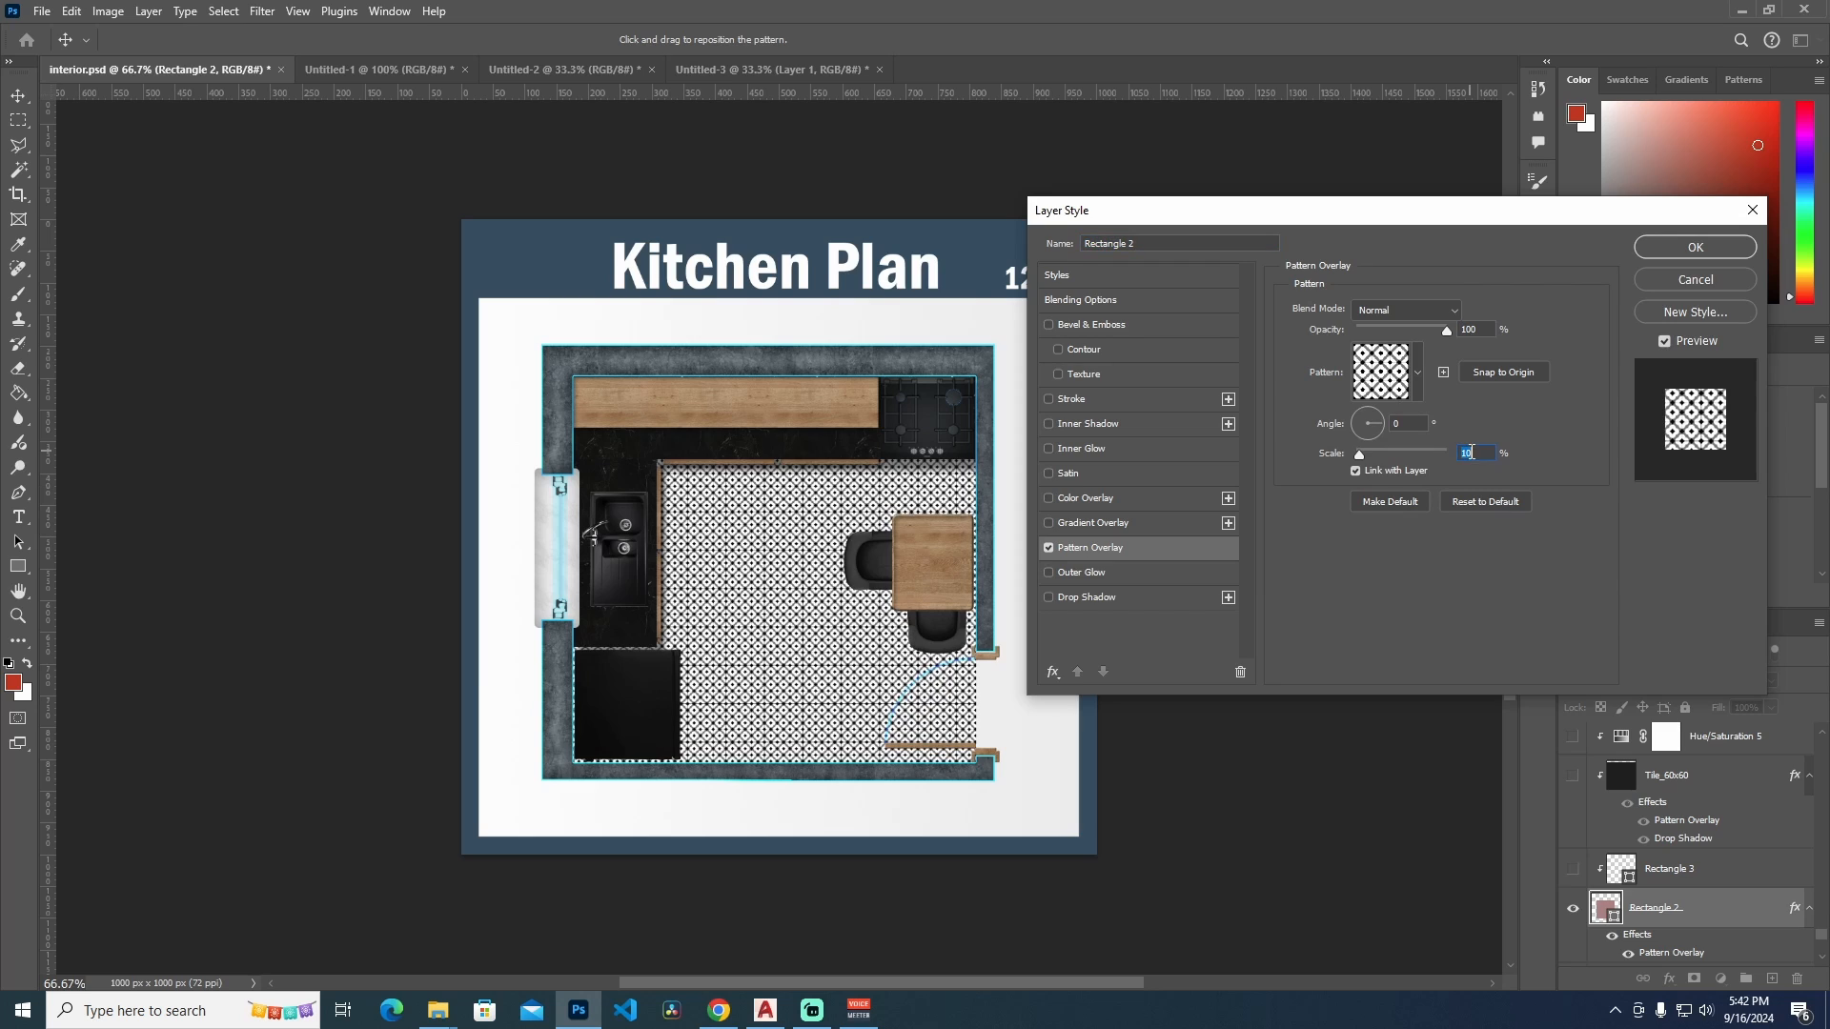
scroll(1470, 453, "up", 20)
scroll(1470, 453, "up", 5)
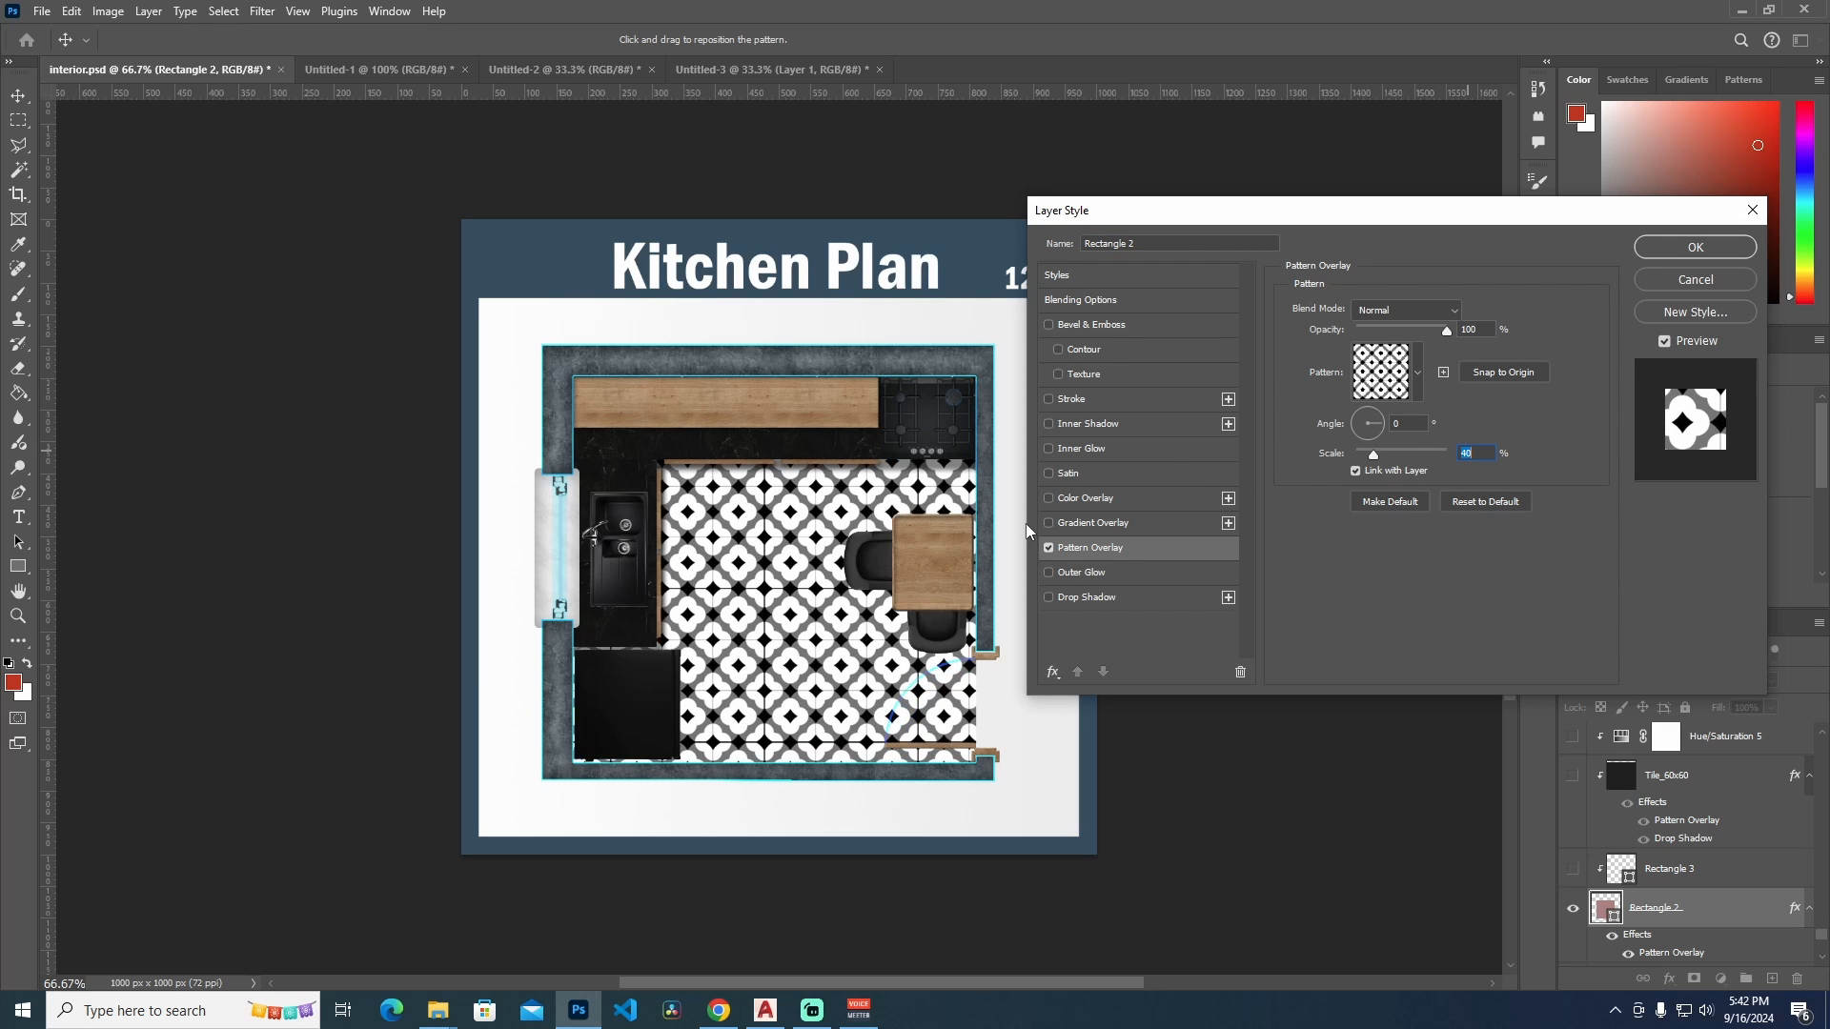
left_click_drag(775, 615, 1184, 510)
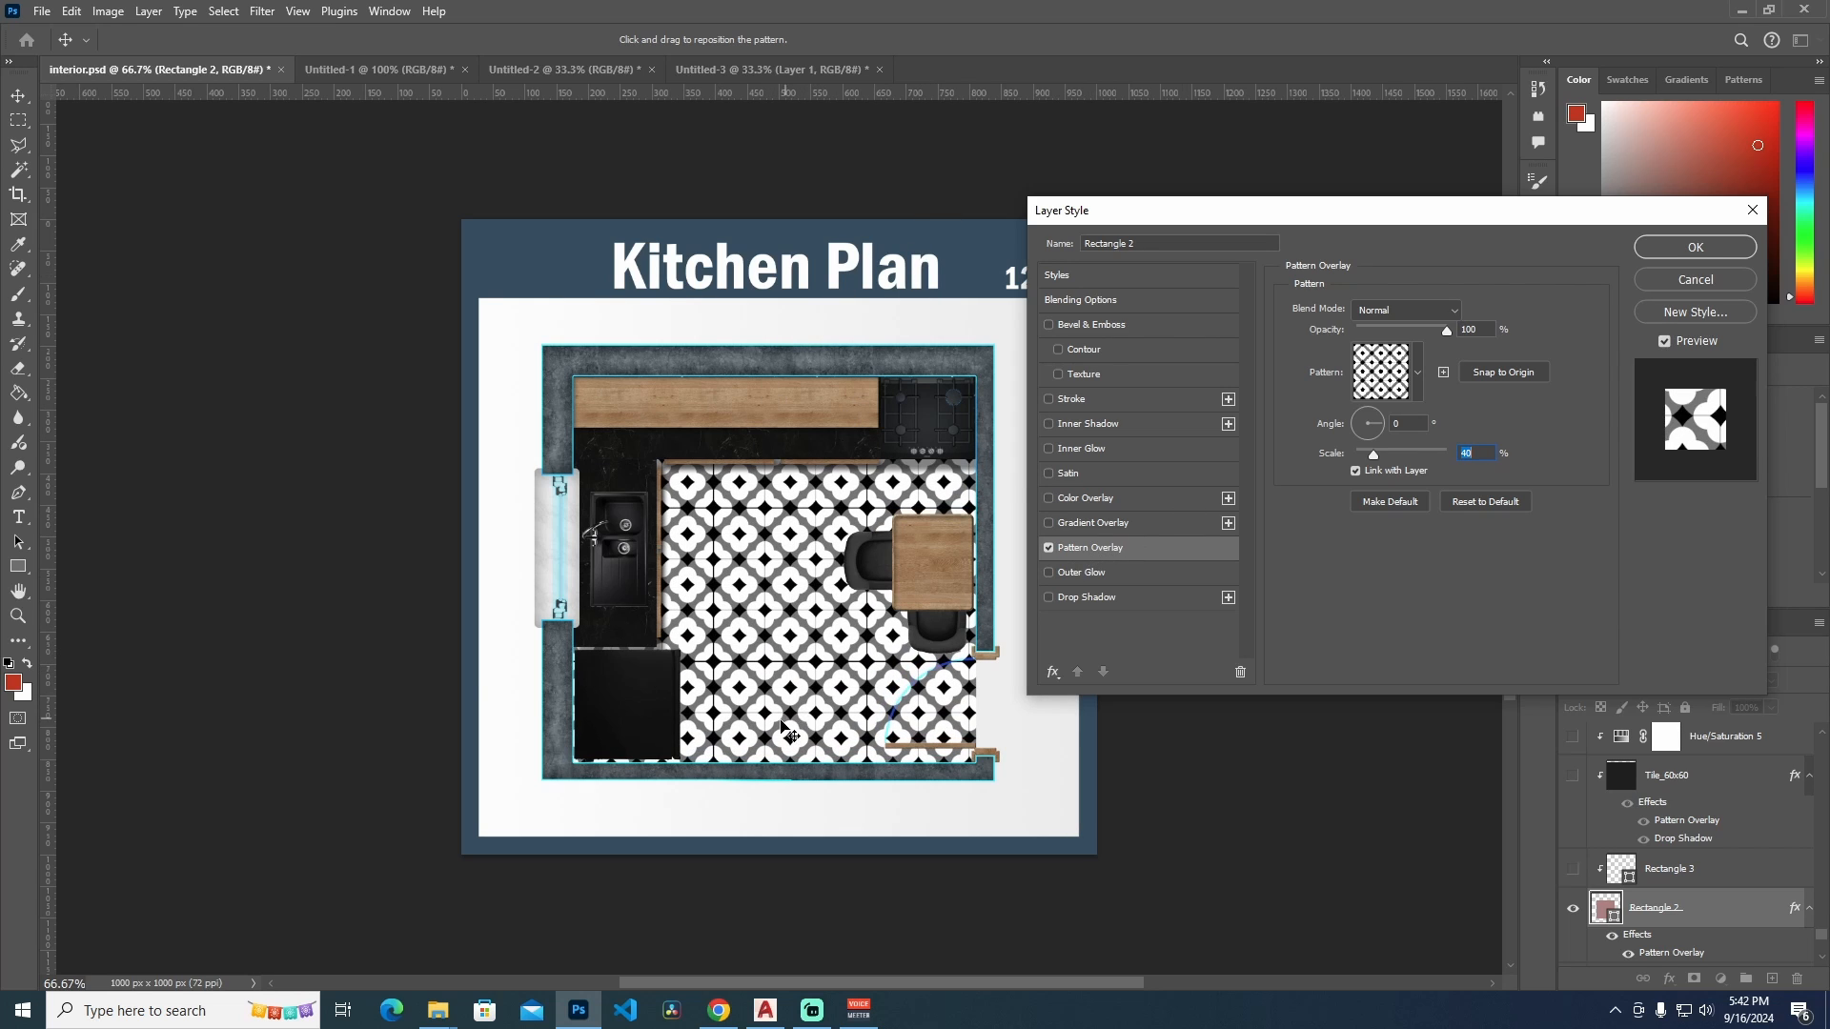
left_click_drag(830, 507, 916, 404)
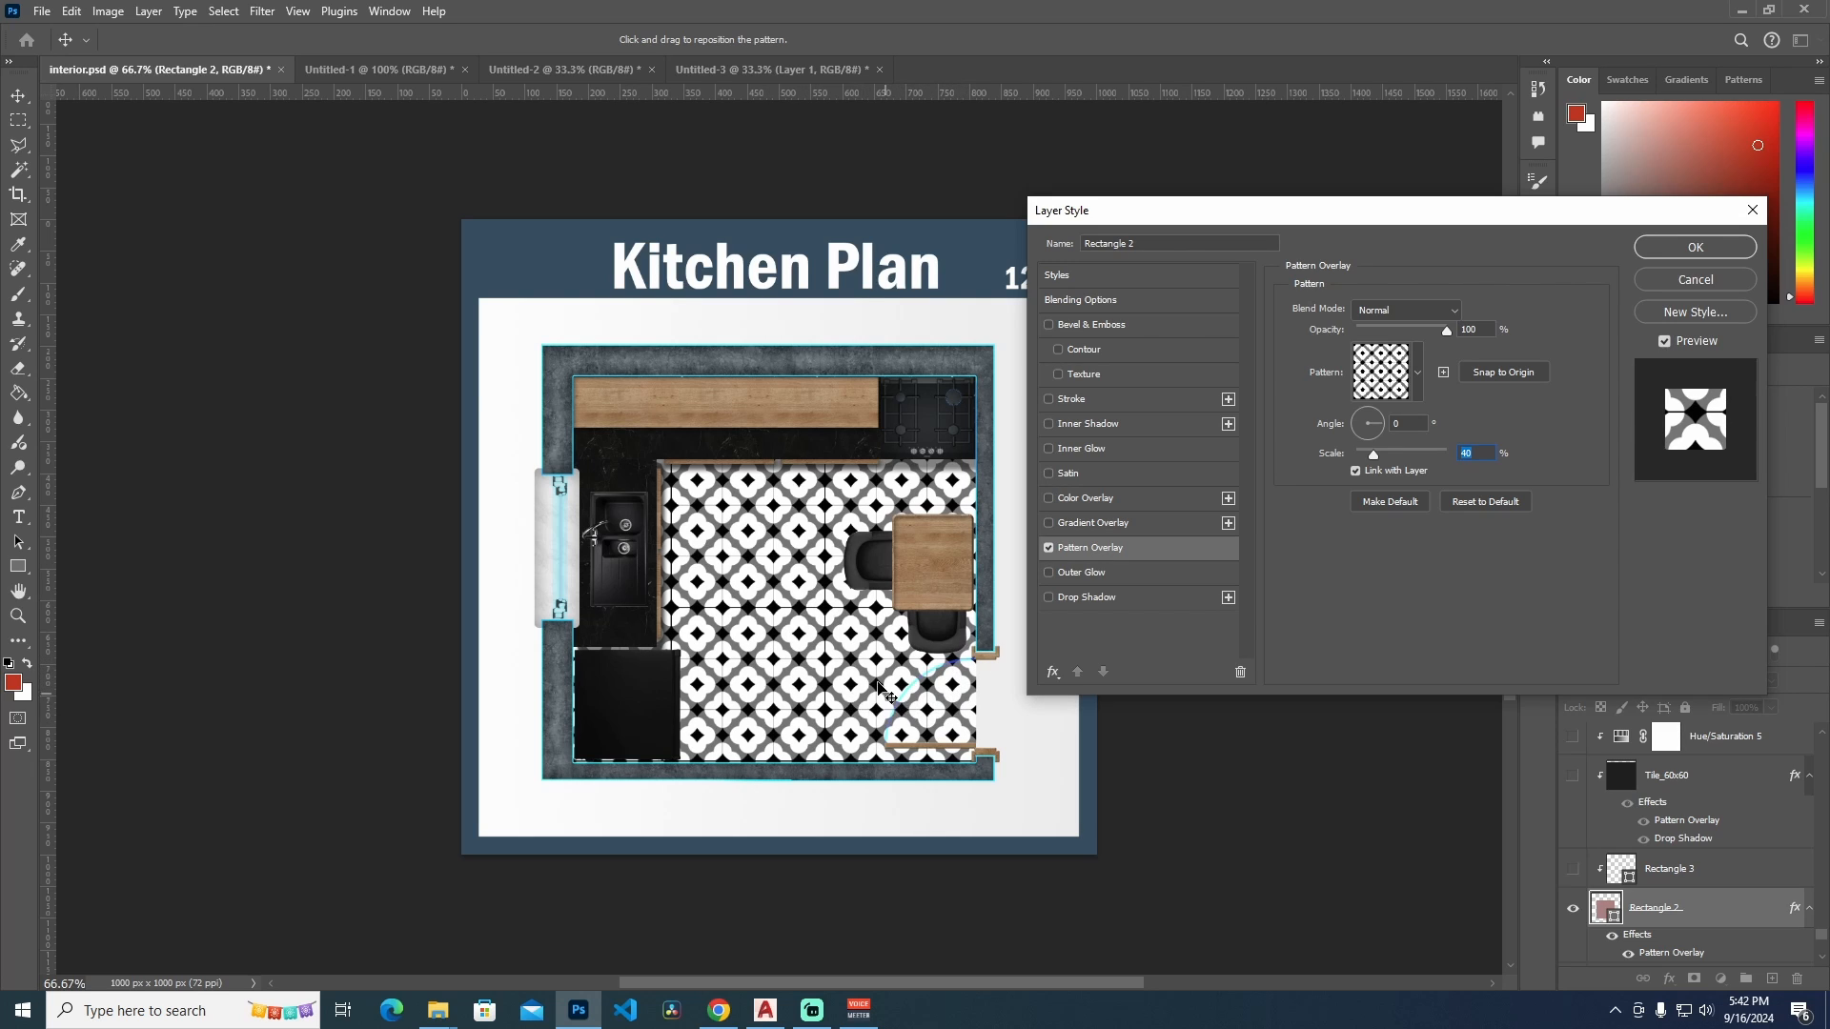
Snap the floor pattern to the origin, shift it to line up within the kitchen floor, and set its angle to 0°
left_click_drag(838, 740, 835, 729)
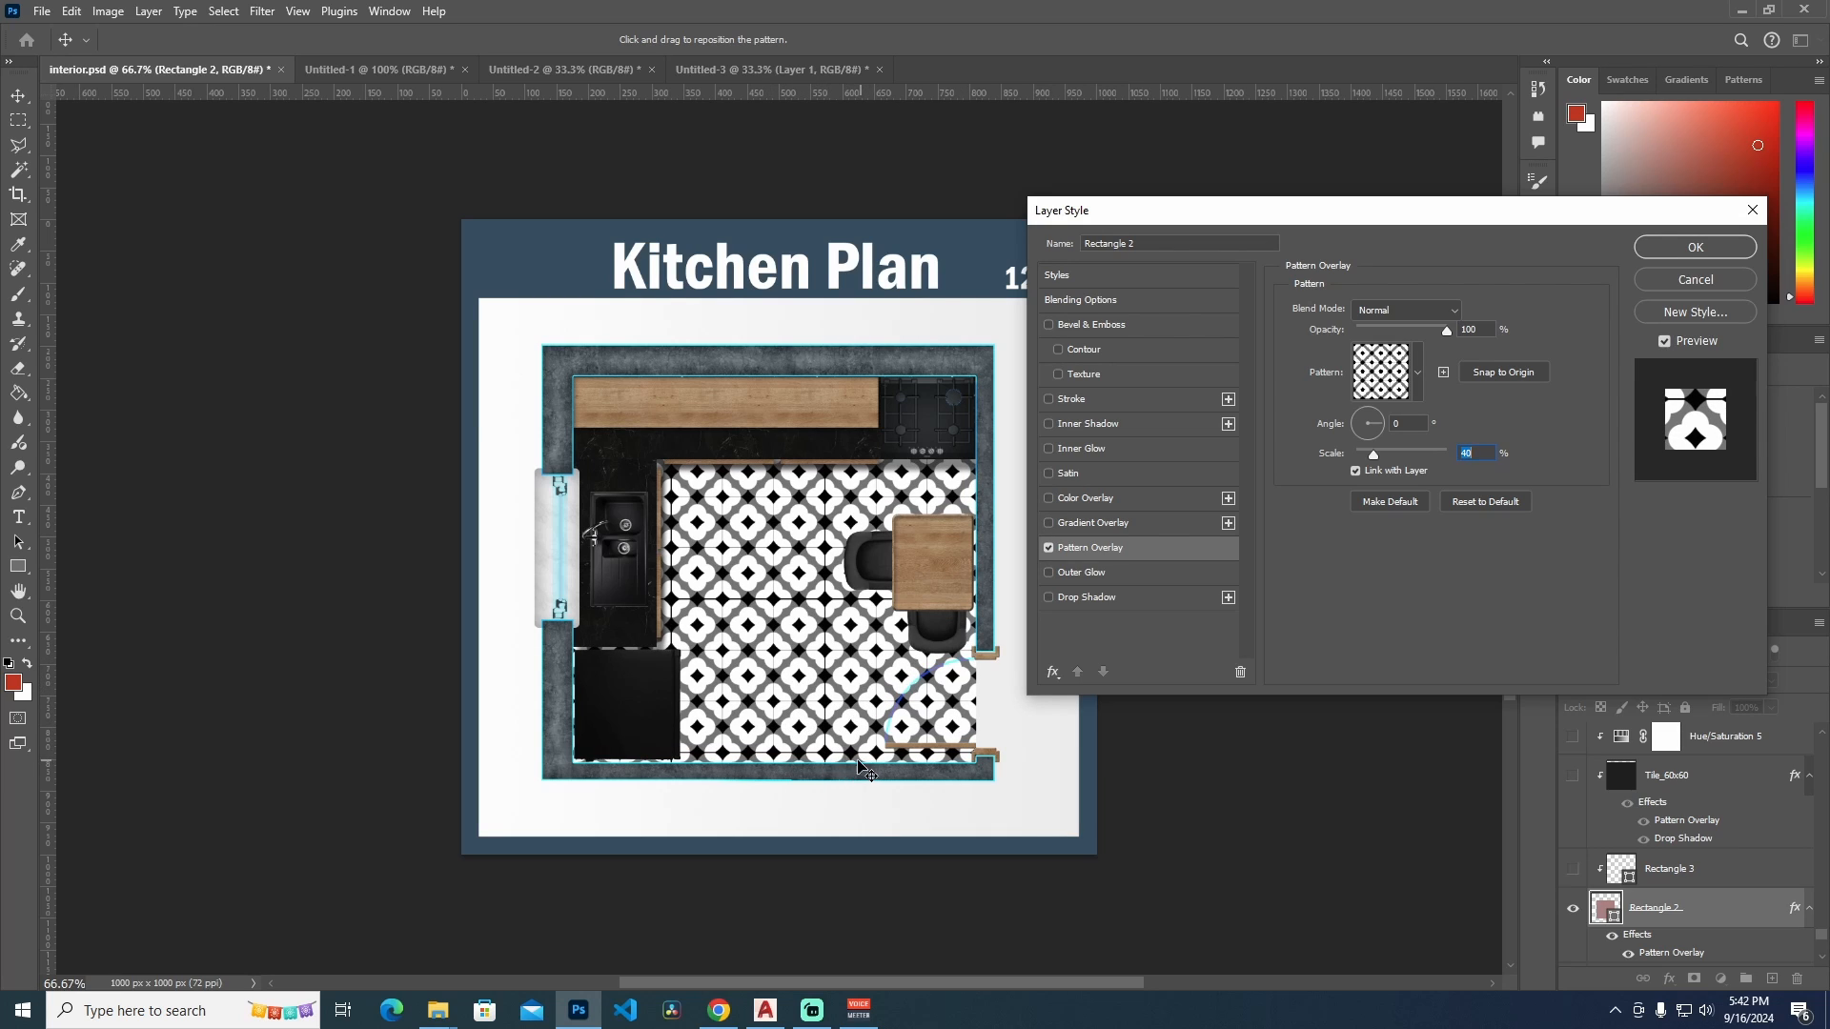
left_click(1504, 373)
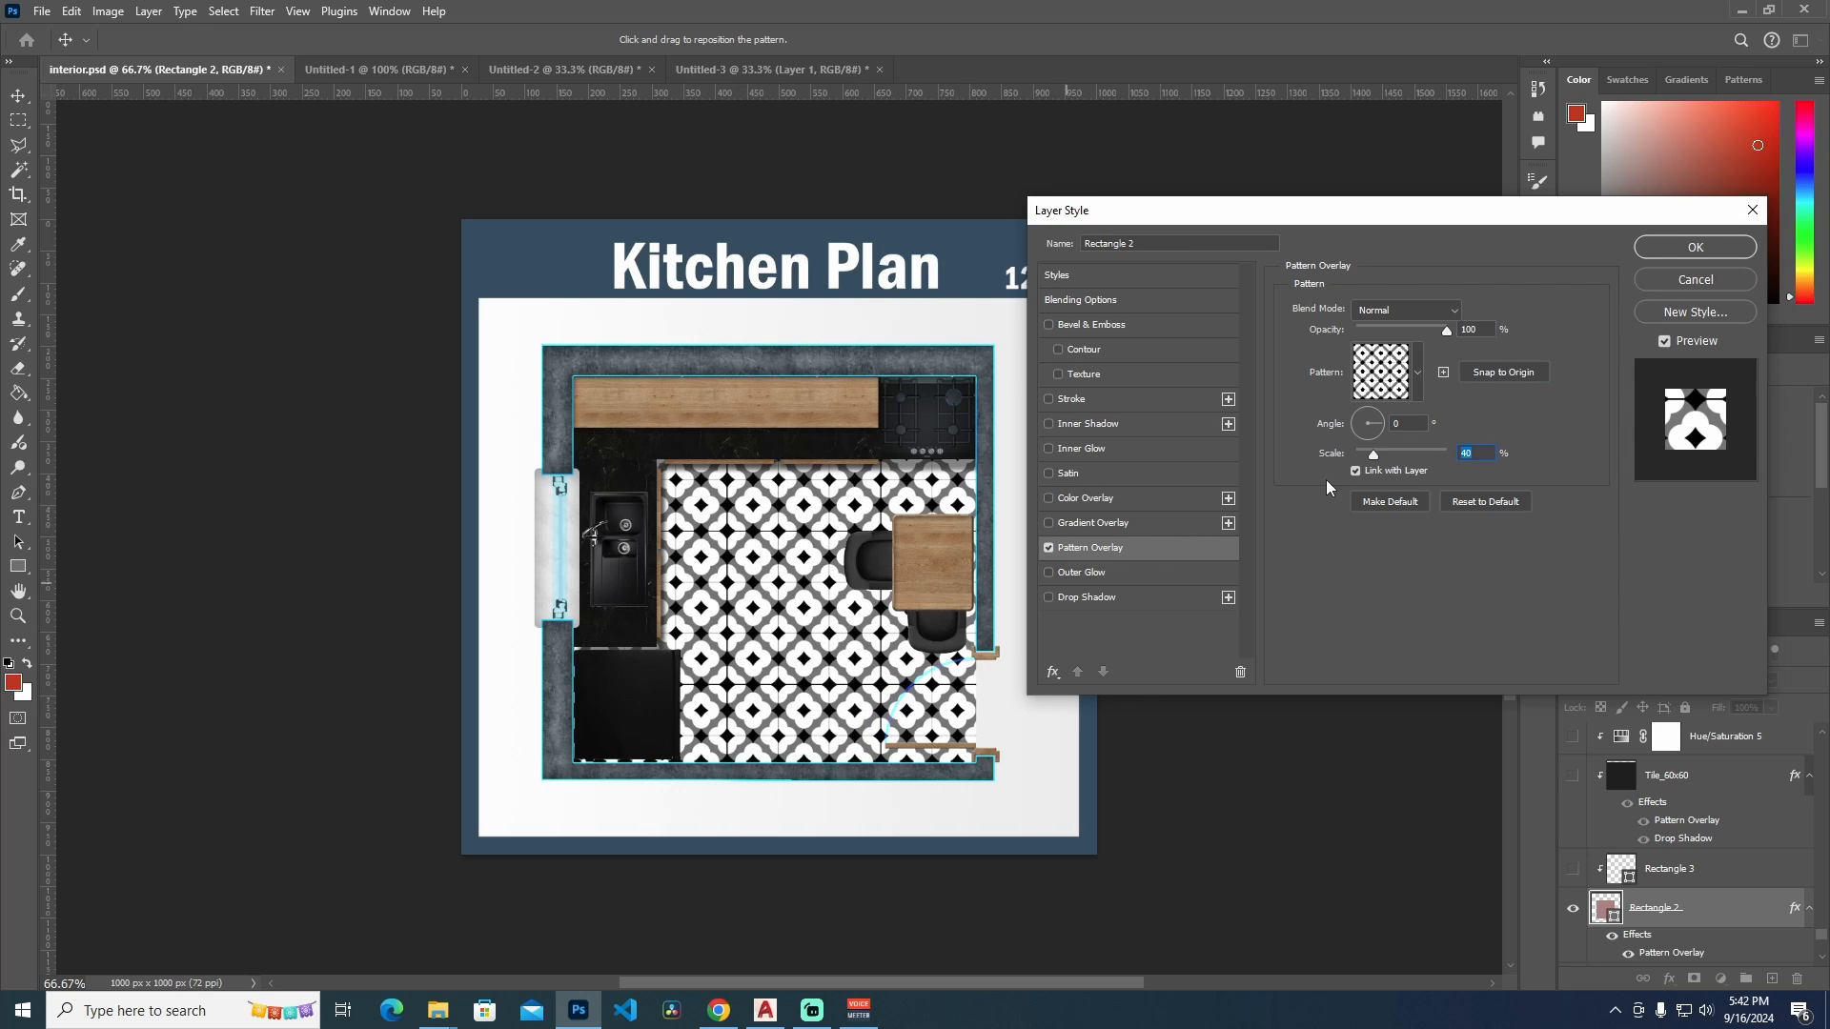
left_click(1523, 372)
mouse_move(811, 684)
left_mouse_down()
mouse_move(810, 704)
mouse_move(765, 674)
mouse_move(796, 667)
left_mouse_up()
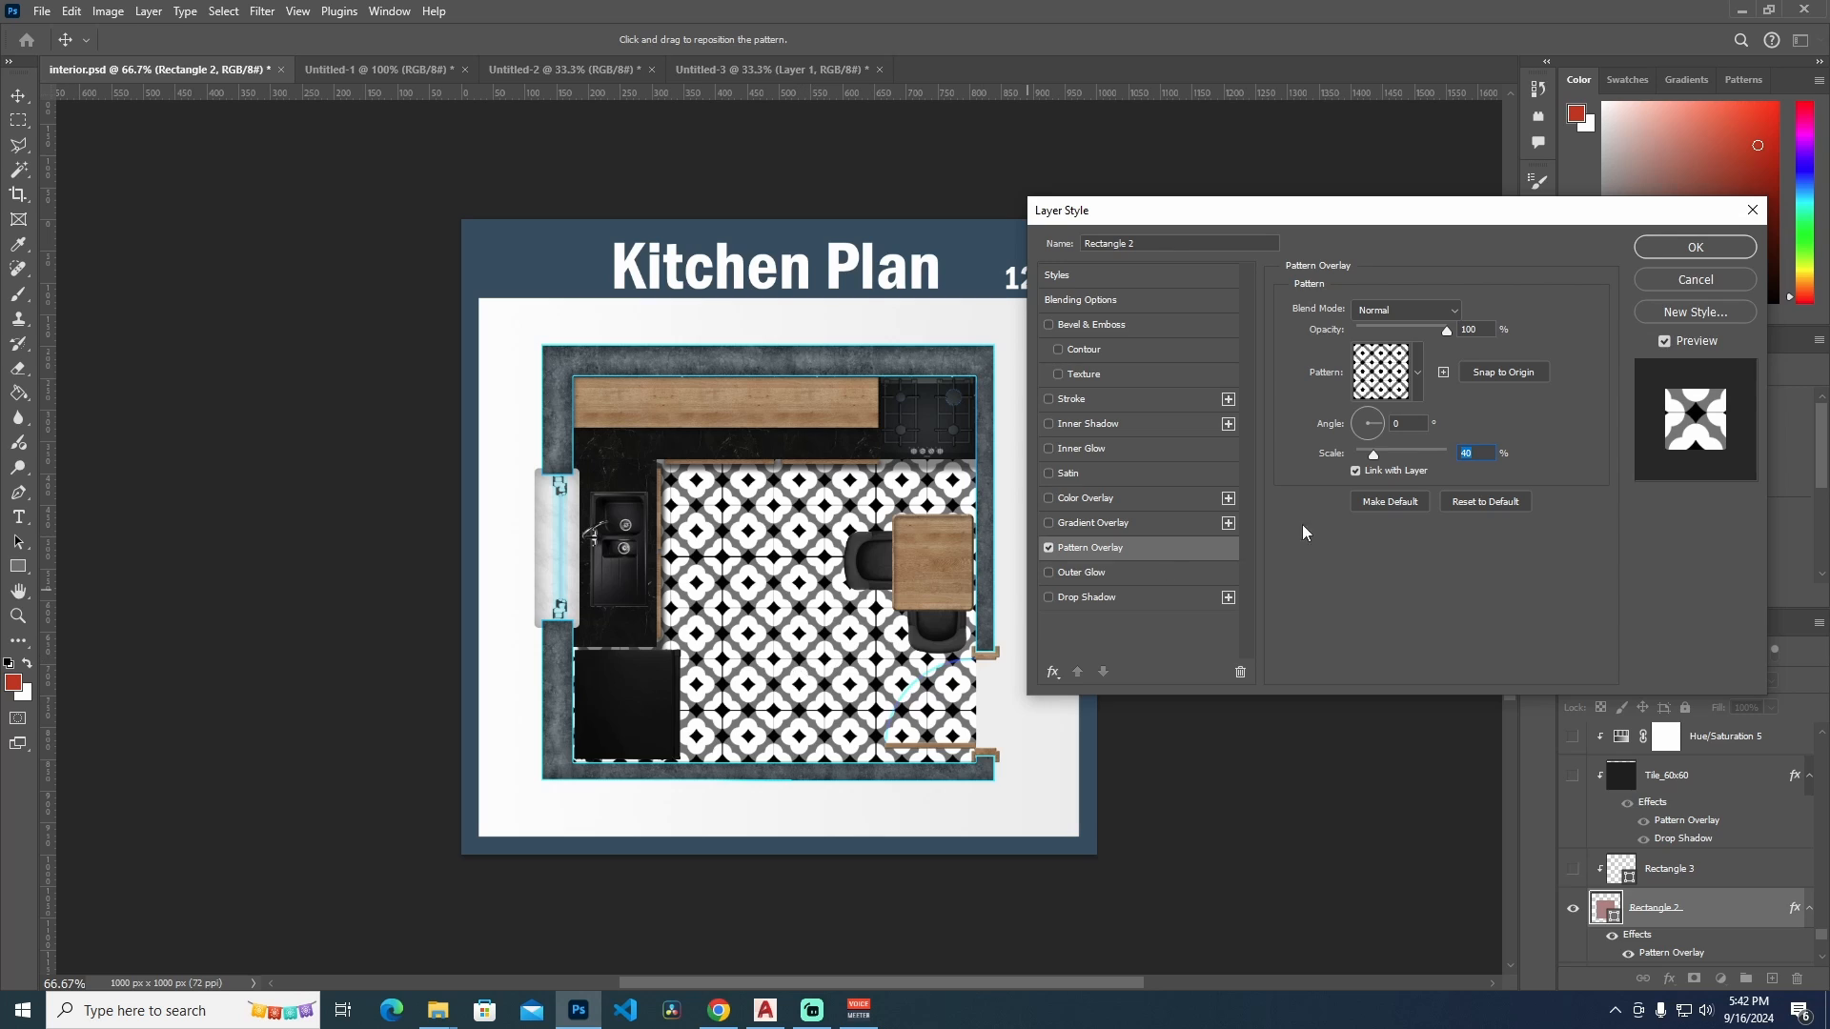
left_click(1377, 420)
type("0")
Enable Gradient Overlay on the floor shape and try several Blues presets, including Blue_06, Blue_11 and Blue_30
left_click(1049, 522)
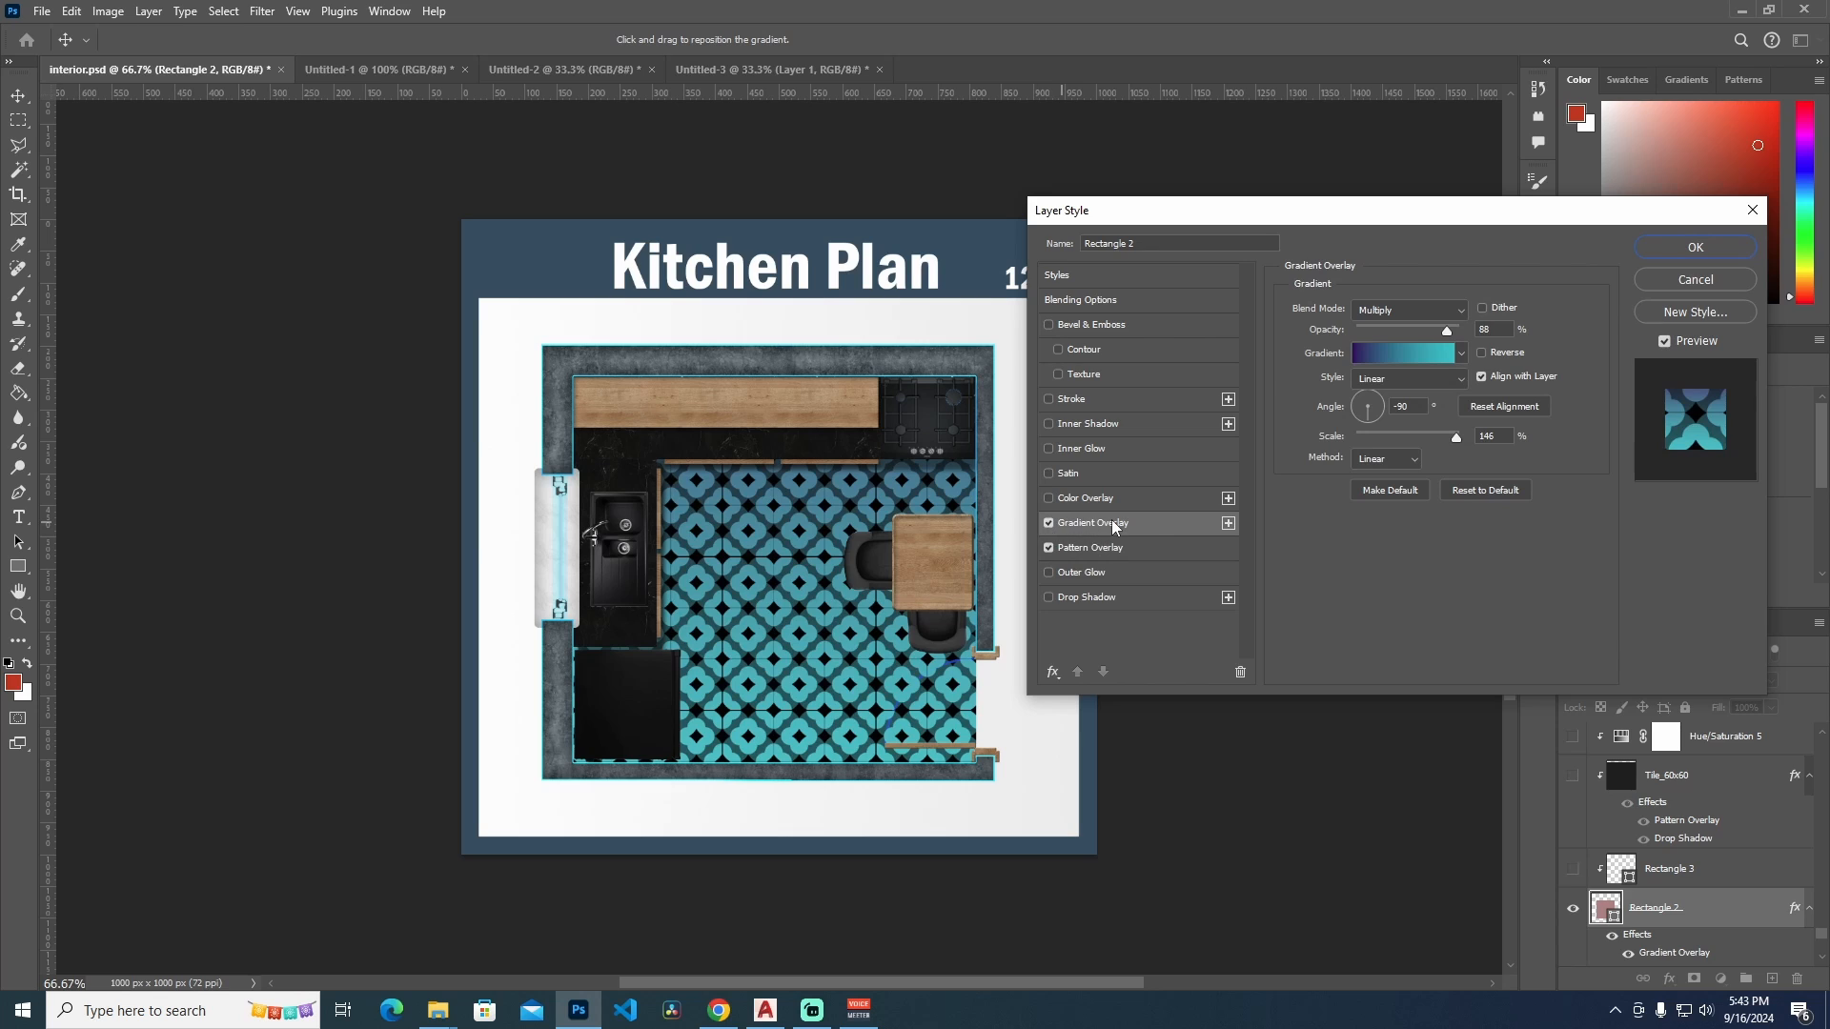
left_click(1437, 350)
left_click(1313, 375)
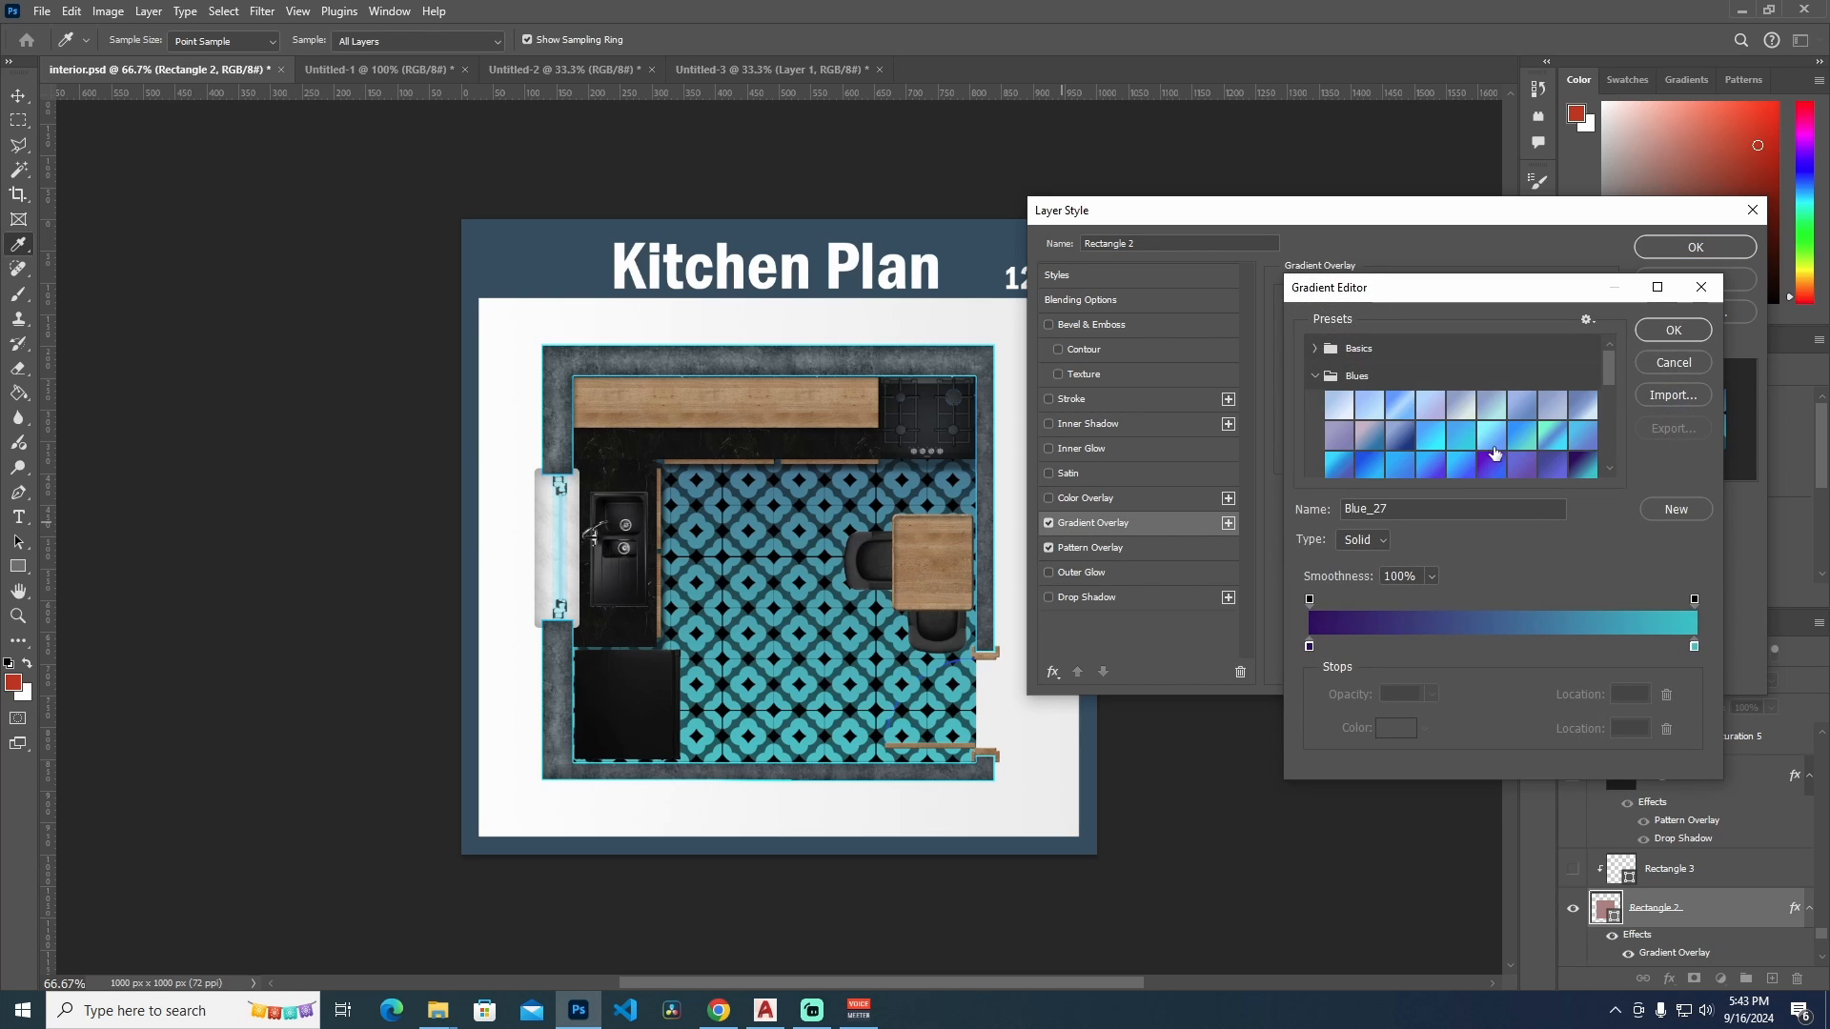
left_click(1494, 443)
left_click(1494, 461)
left_click(1492, 436)
left_click(1489, 408)
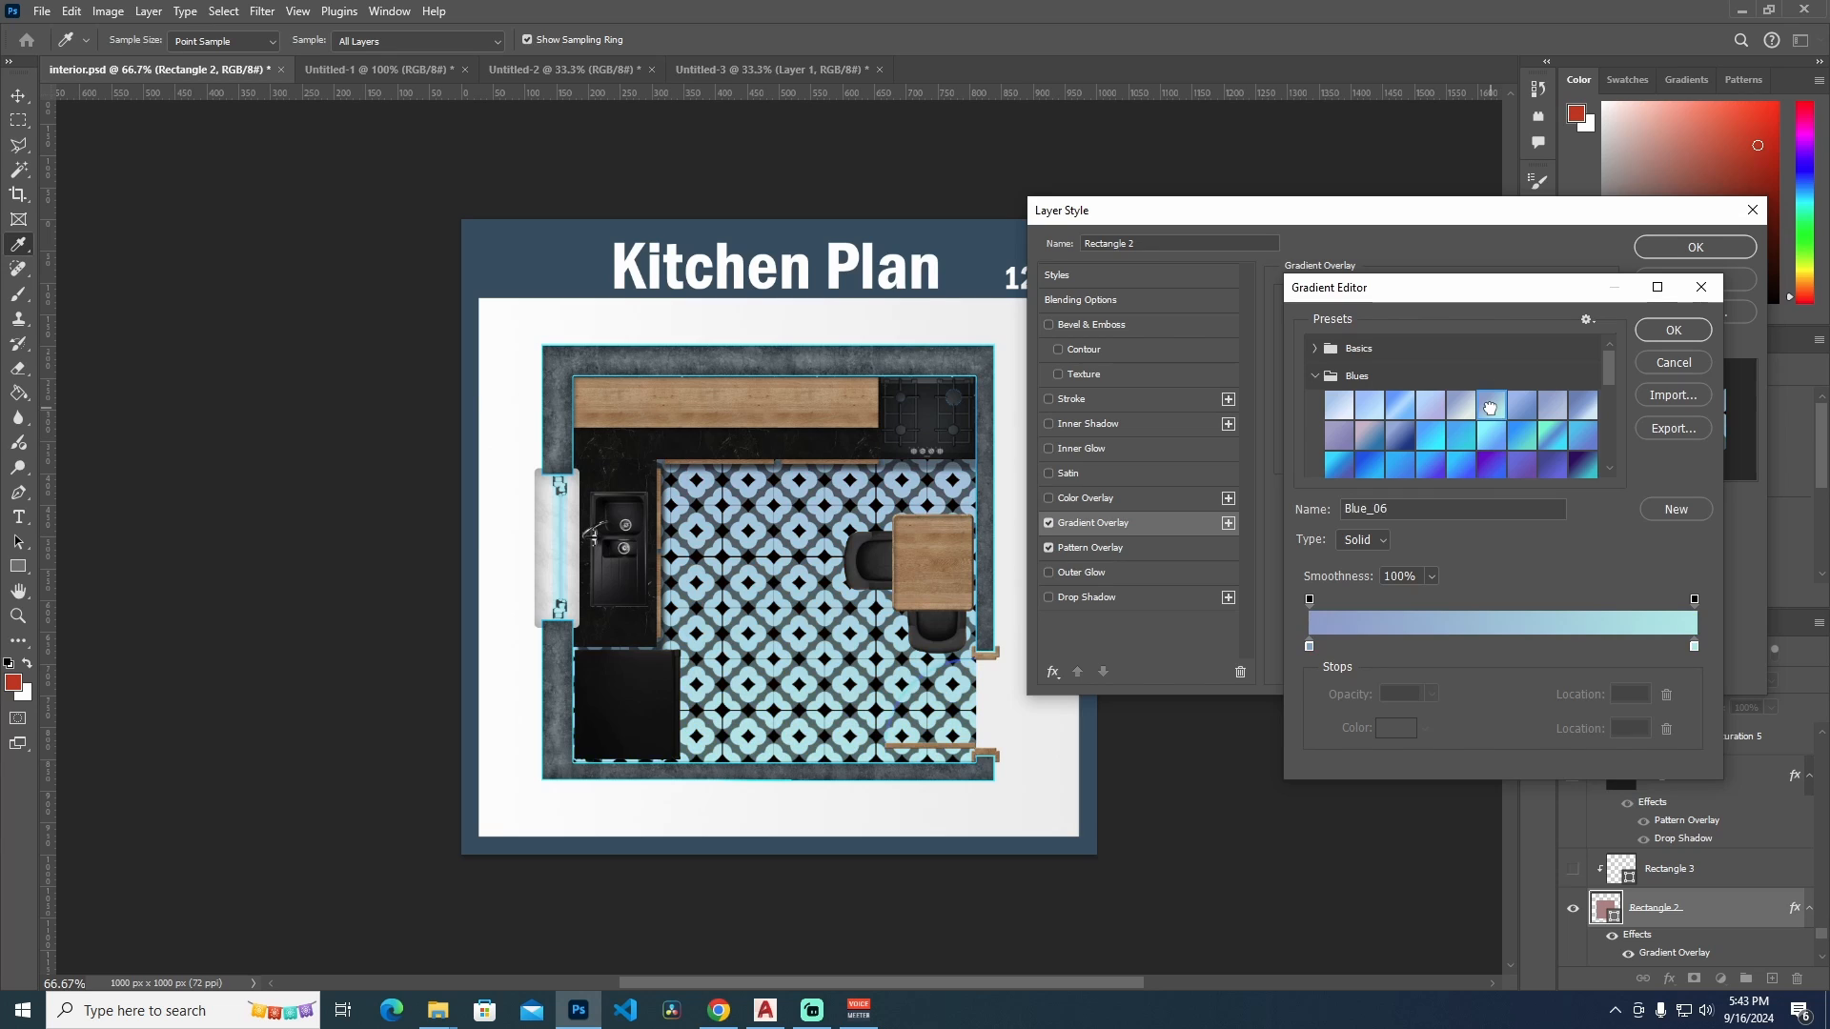
scroll(1427, 417, "down", 1)
left_click(1364, 421)
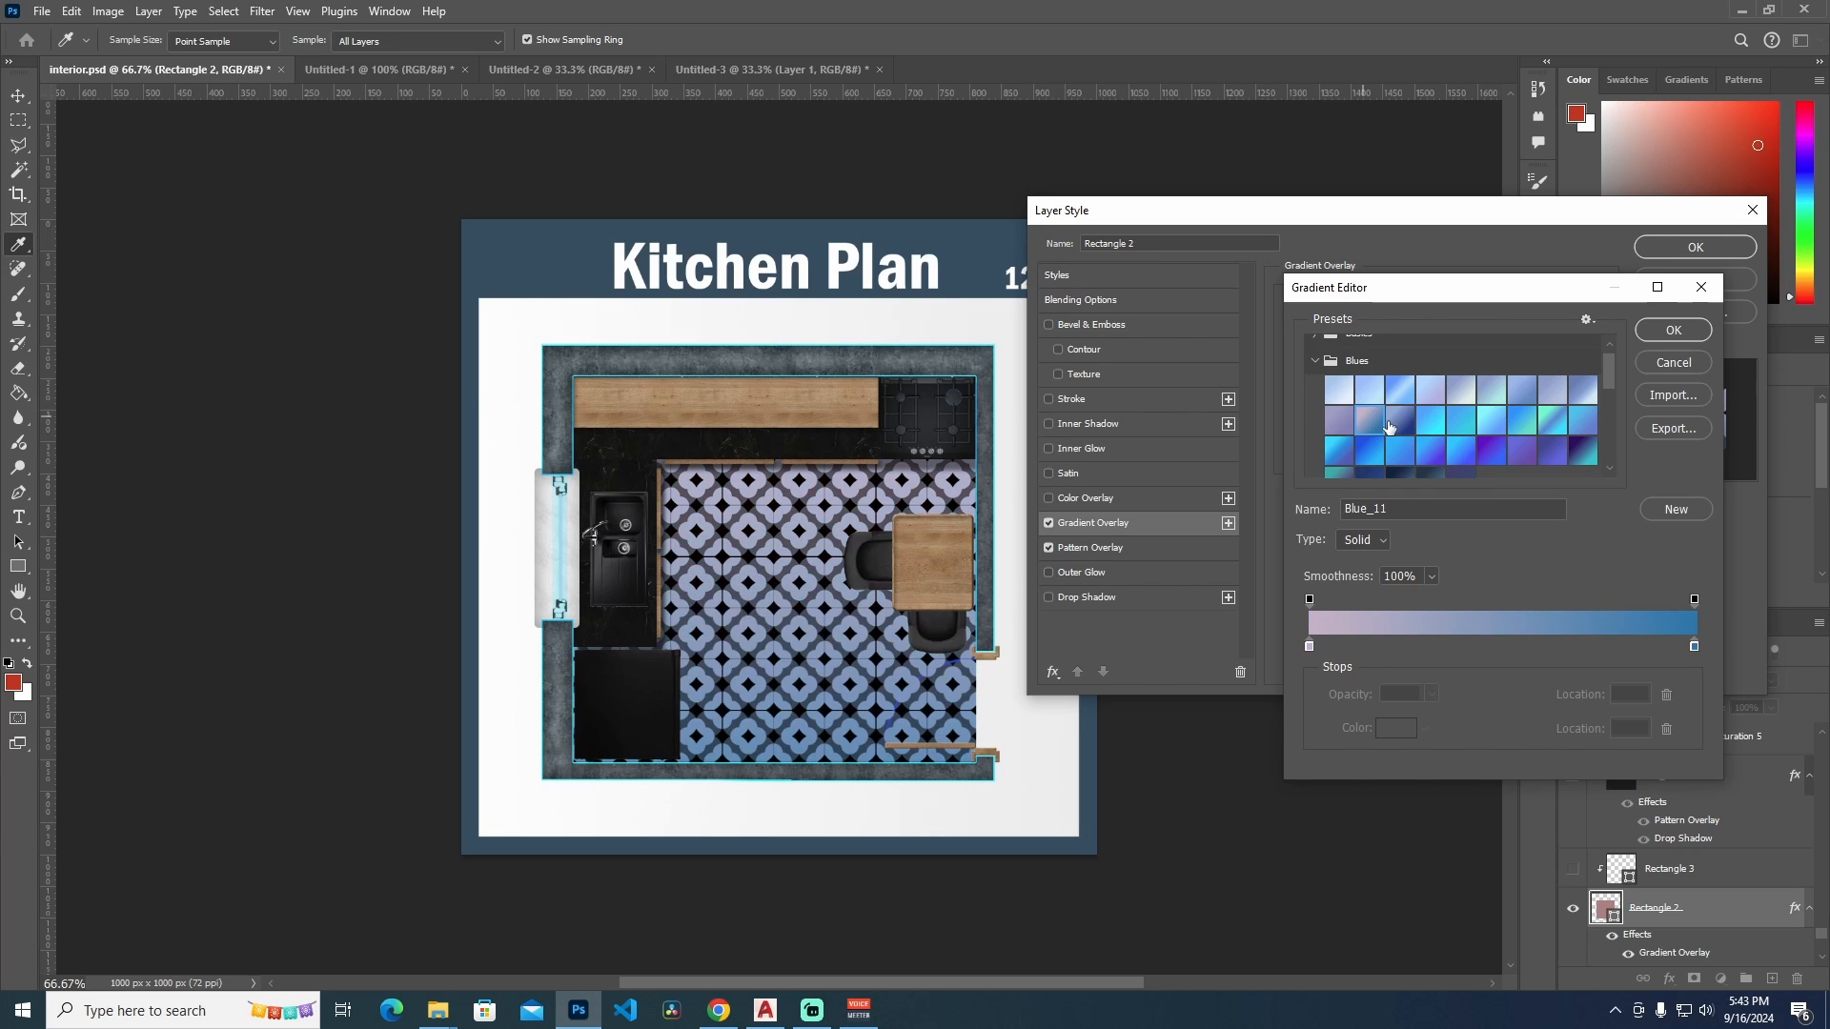
scroll(1404, 434, "down", 1)
left_click(1401, 448)
scroll(1354, 458, "down", 3)
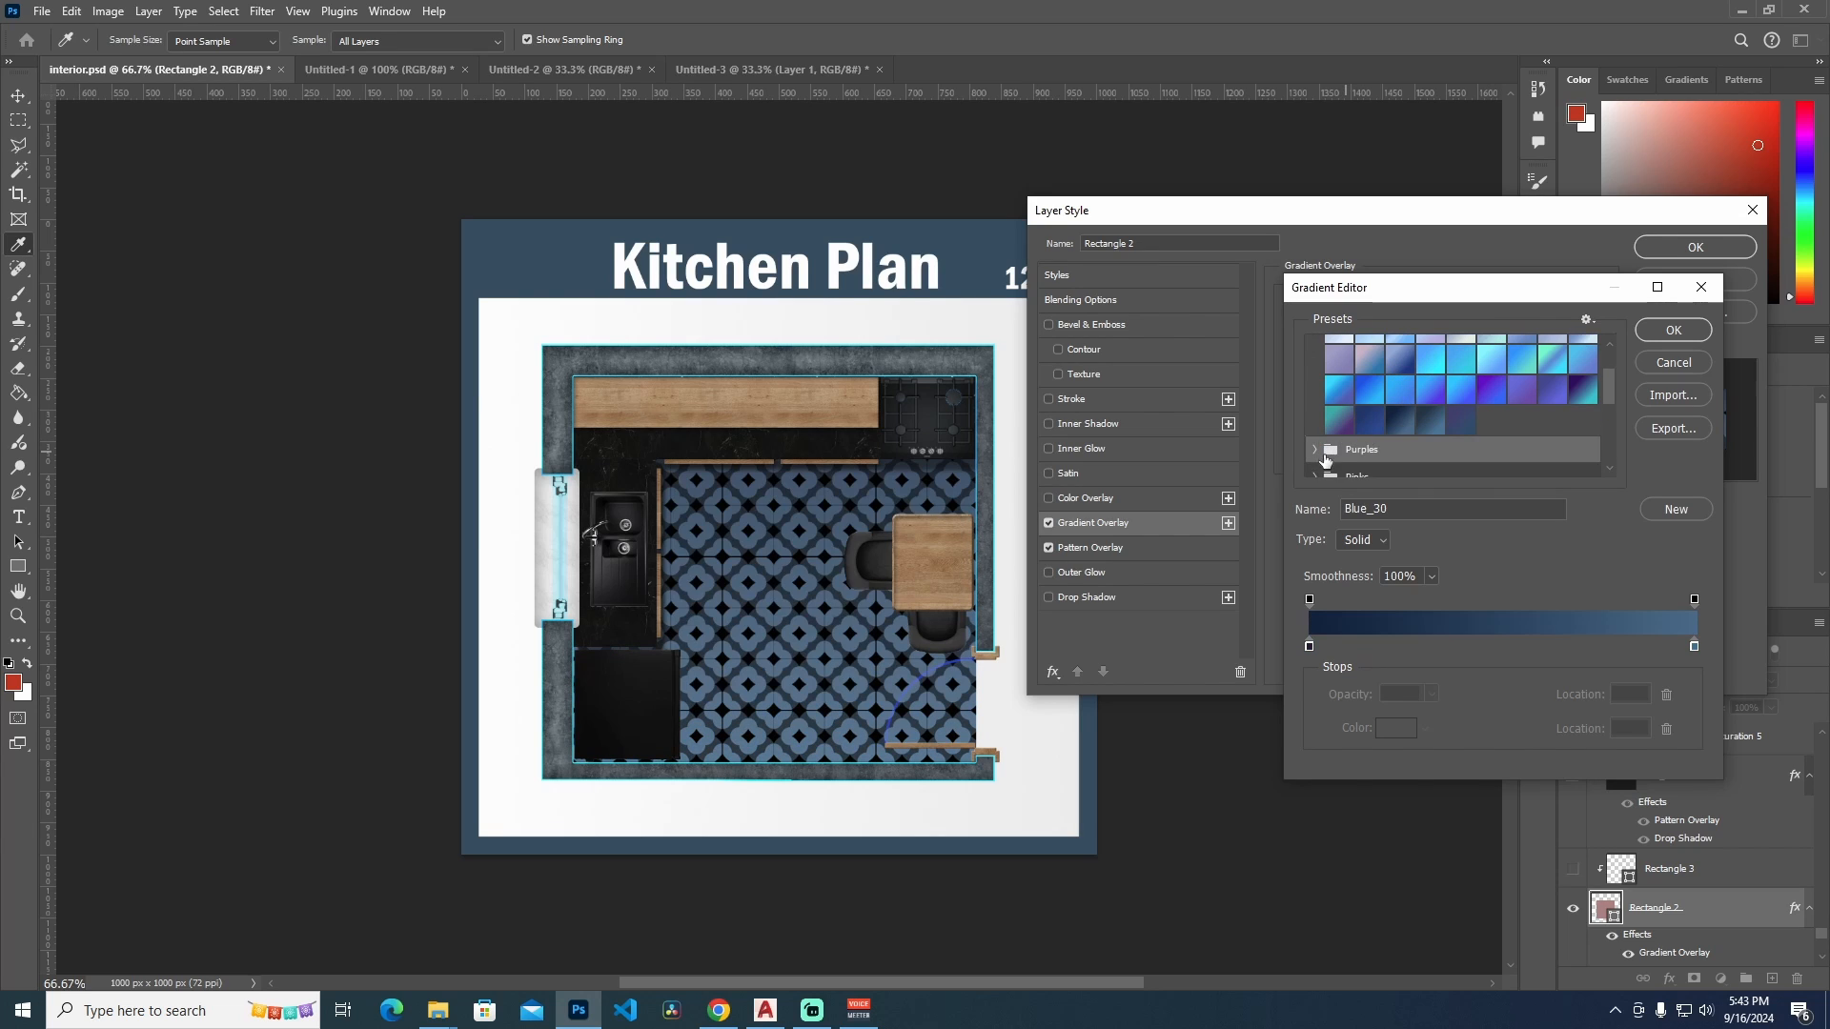
Try gradients from the Purples presets on the floor, including Purple_03 and Purple_16
left_click(1315, 390)
left_click(1370, 417)
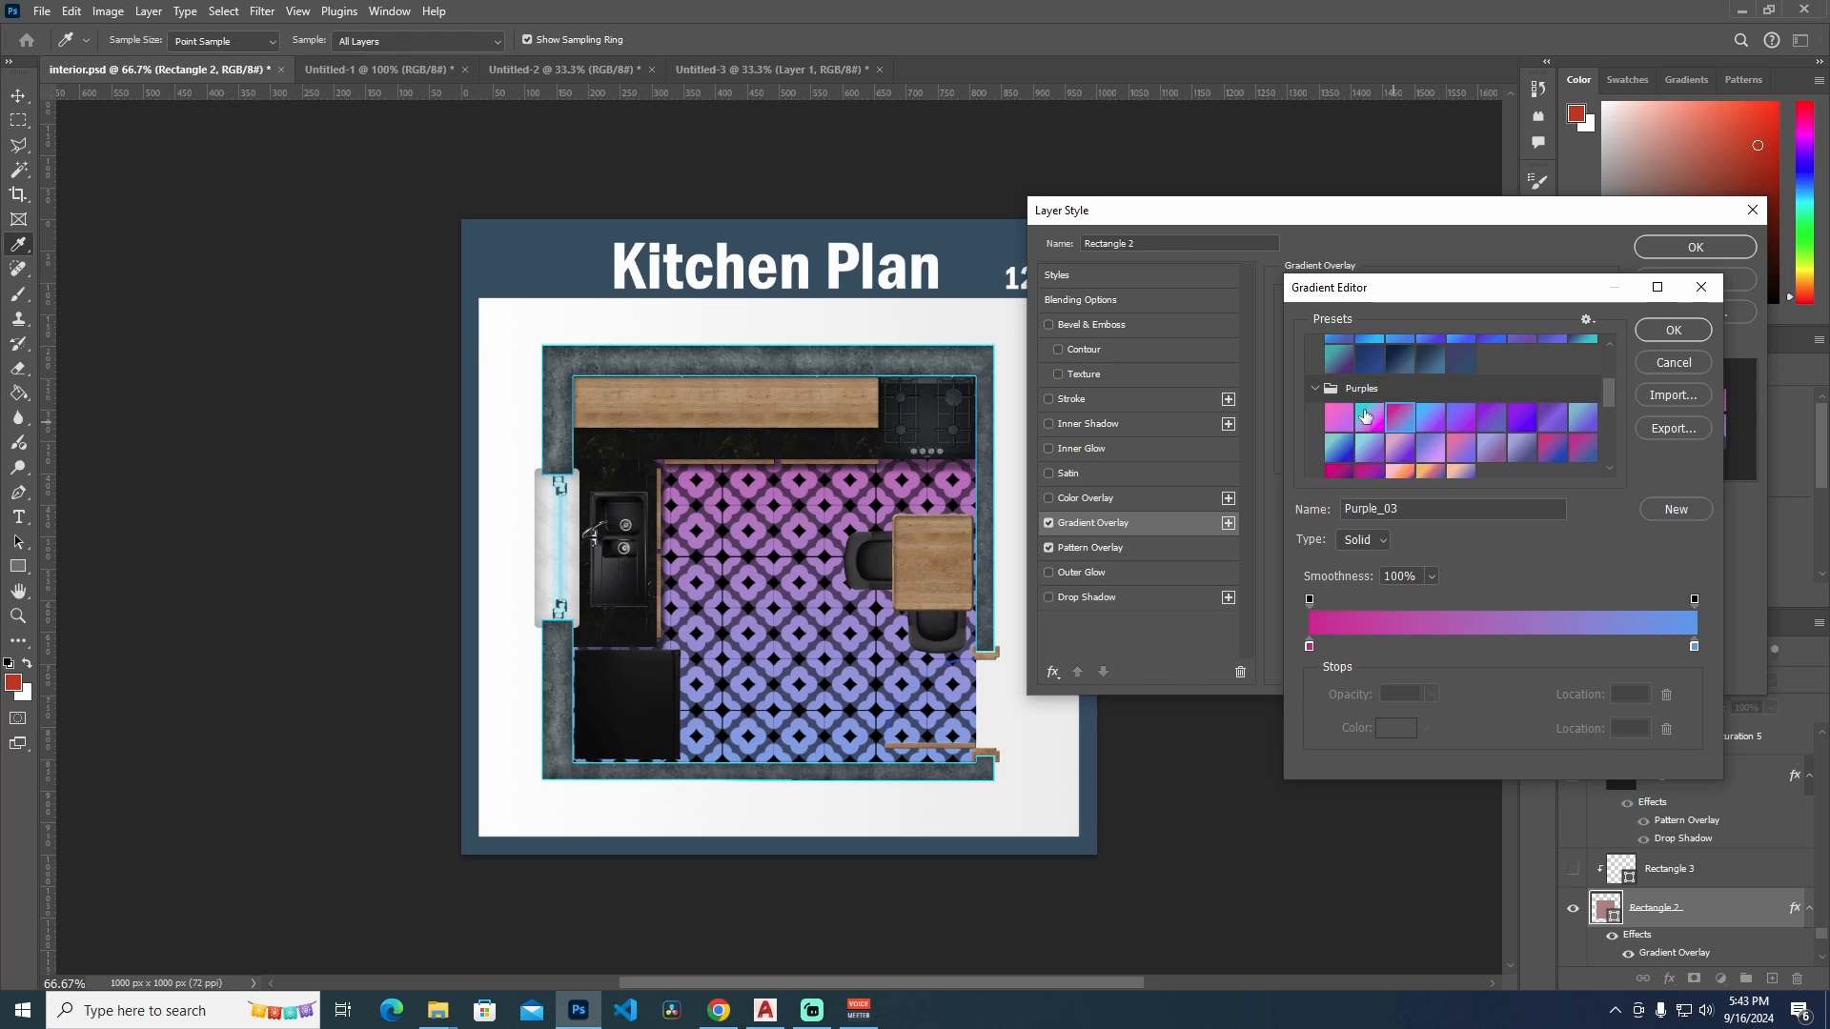
left_click(1400, 448)
left_click(1521, 448)
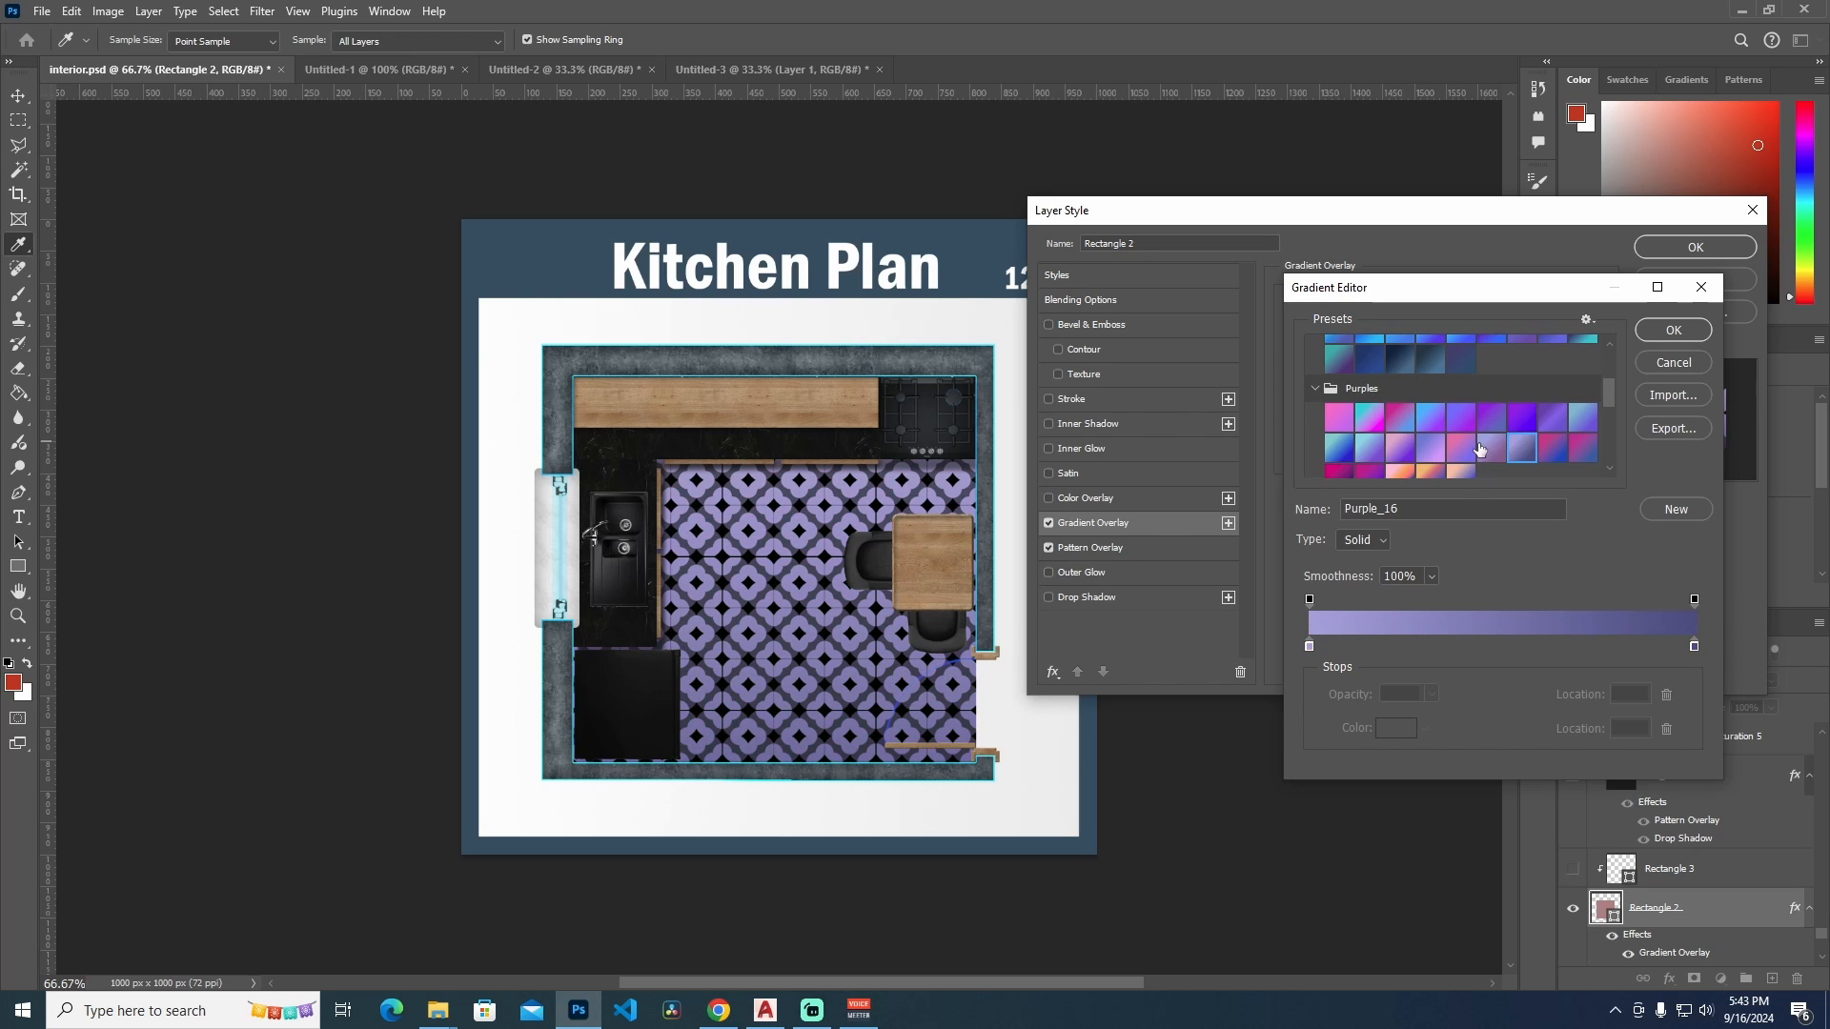
left_click(1480, 444)
left_click(1519, 445)
Choose the Blue_03 preset as the floor's overlay gradient
scroll(1487, 452, "up", 3)
scroll(1473, 450, "up", 1)
left_click(1407, 408)
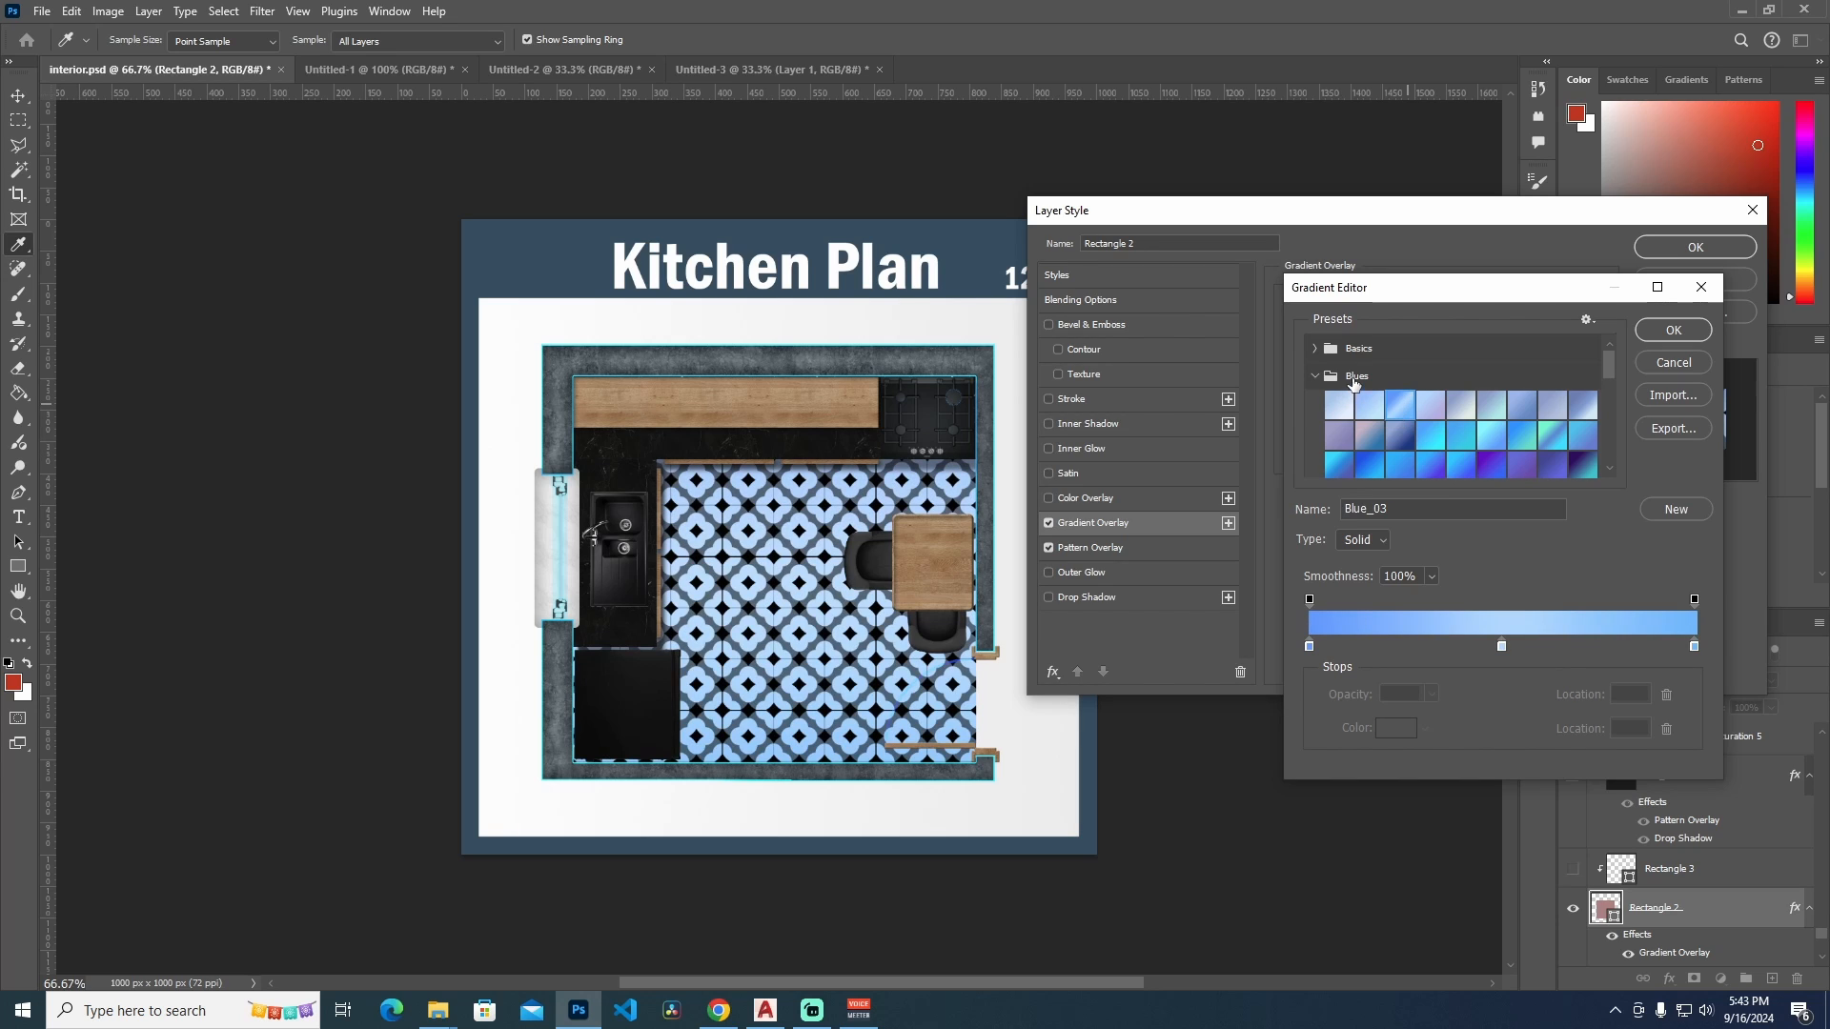
left_click(1675, 332)
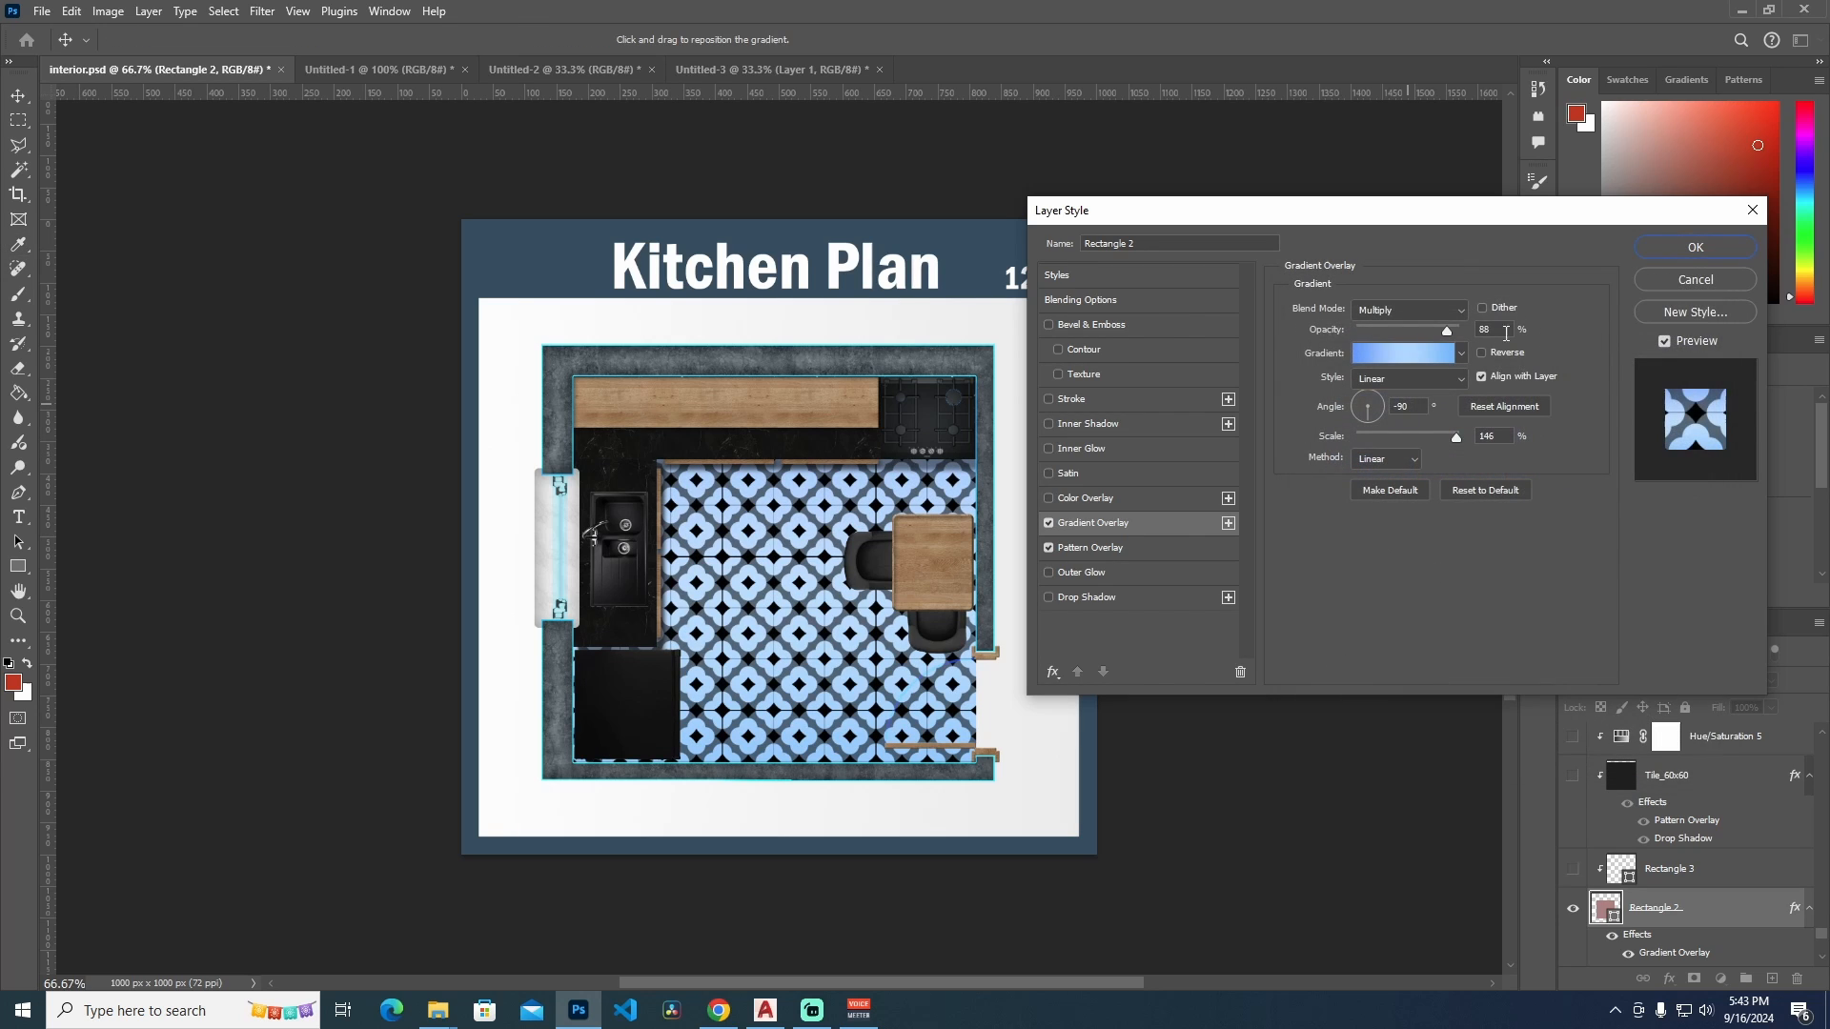
Compare the Multiply, Darker Color and Lighten blend modes for the gradient overlay, and apply the Screen mode to the floor
left_click(1409, 311)
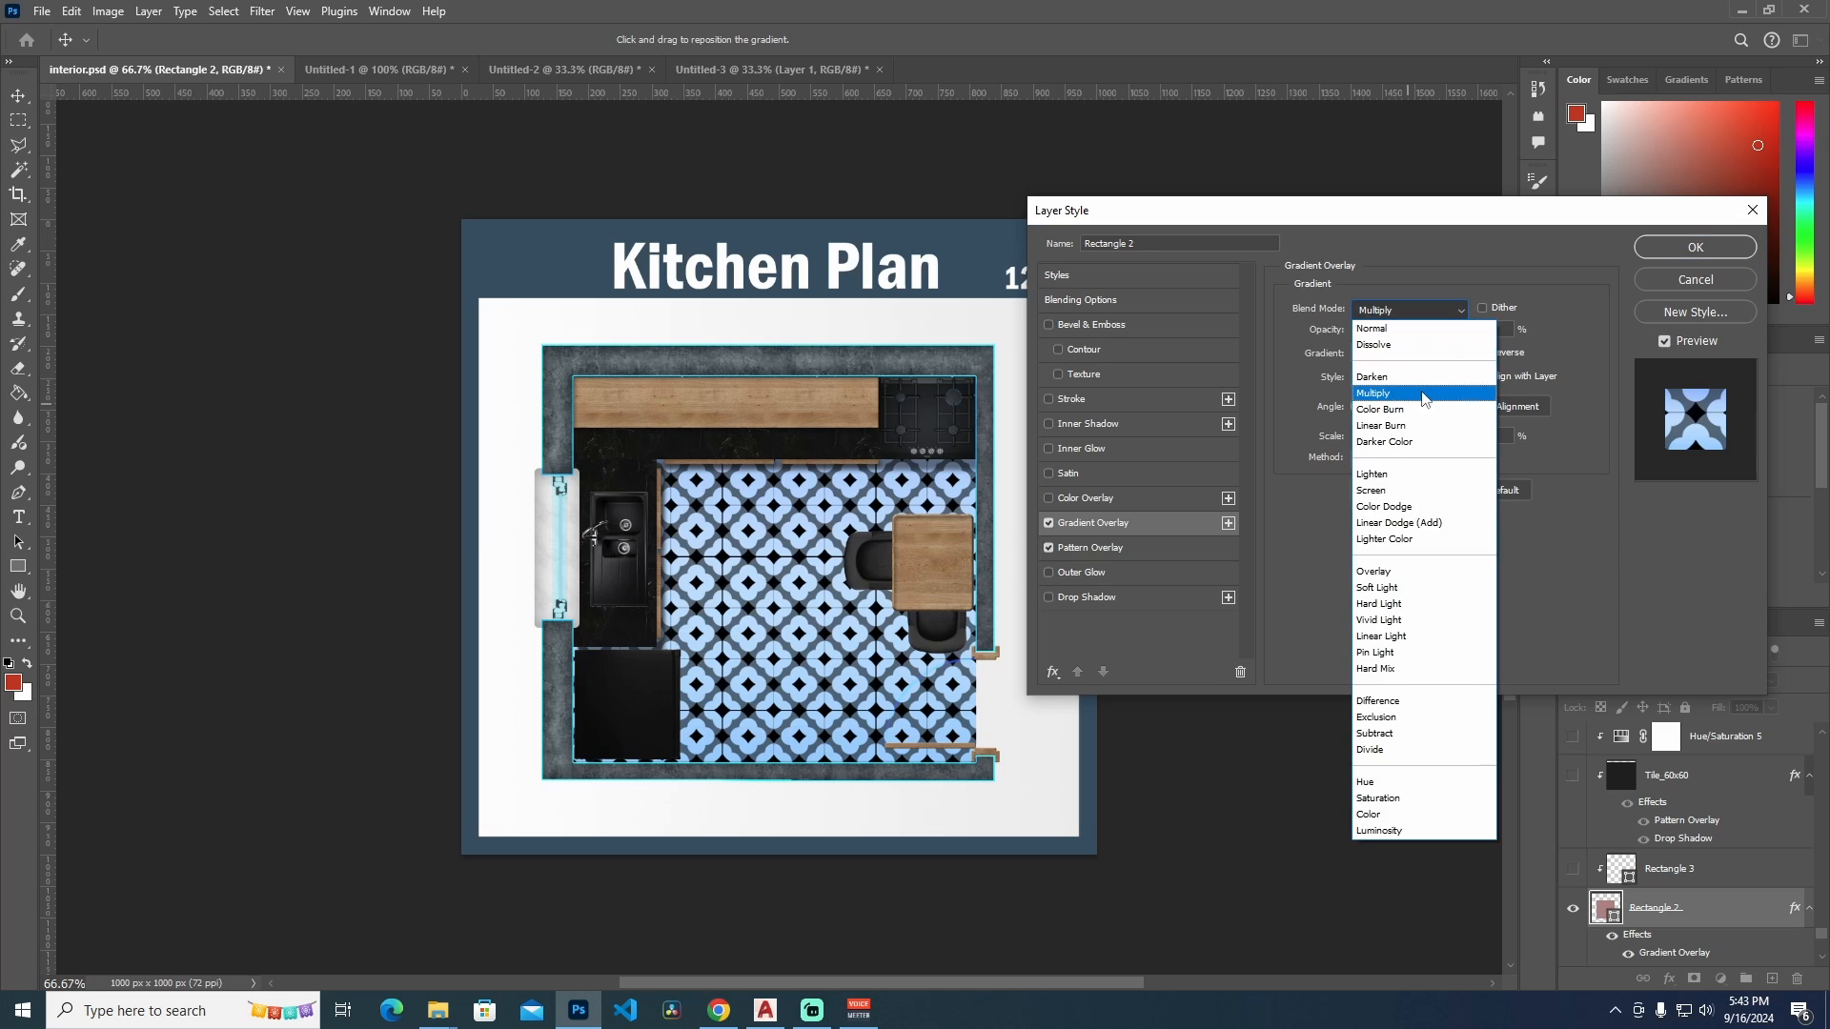
left_click(1422, 394)
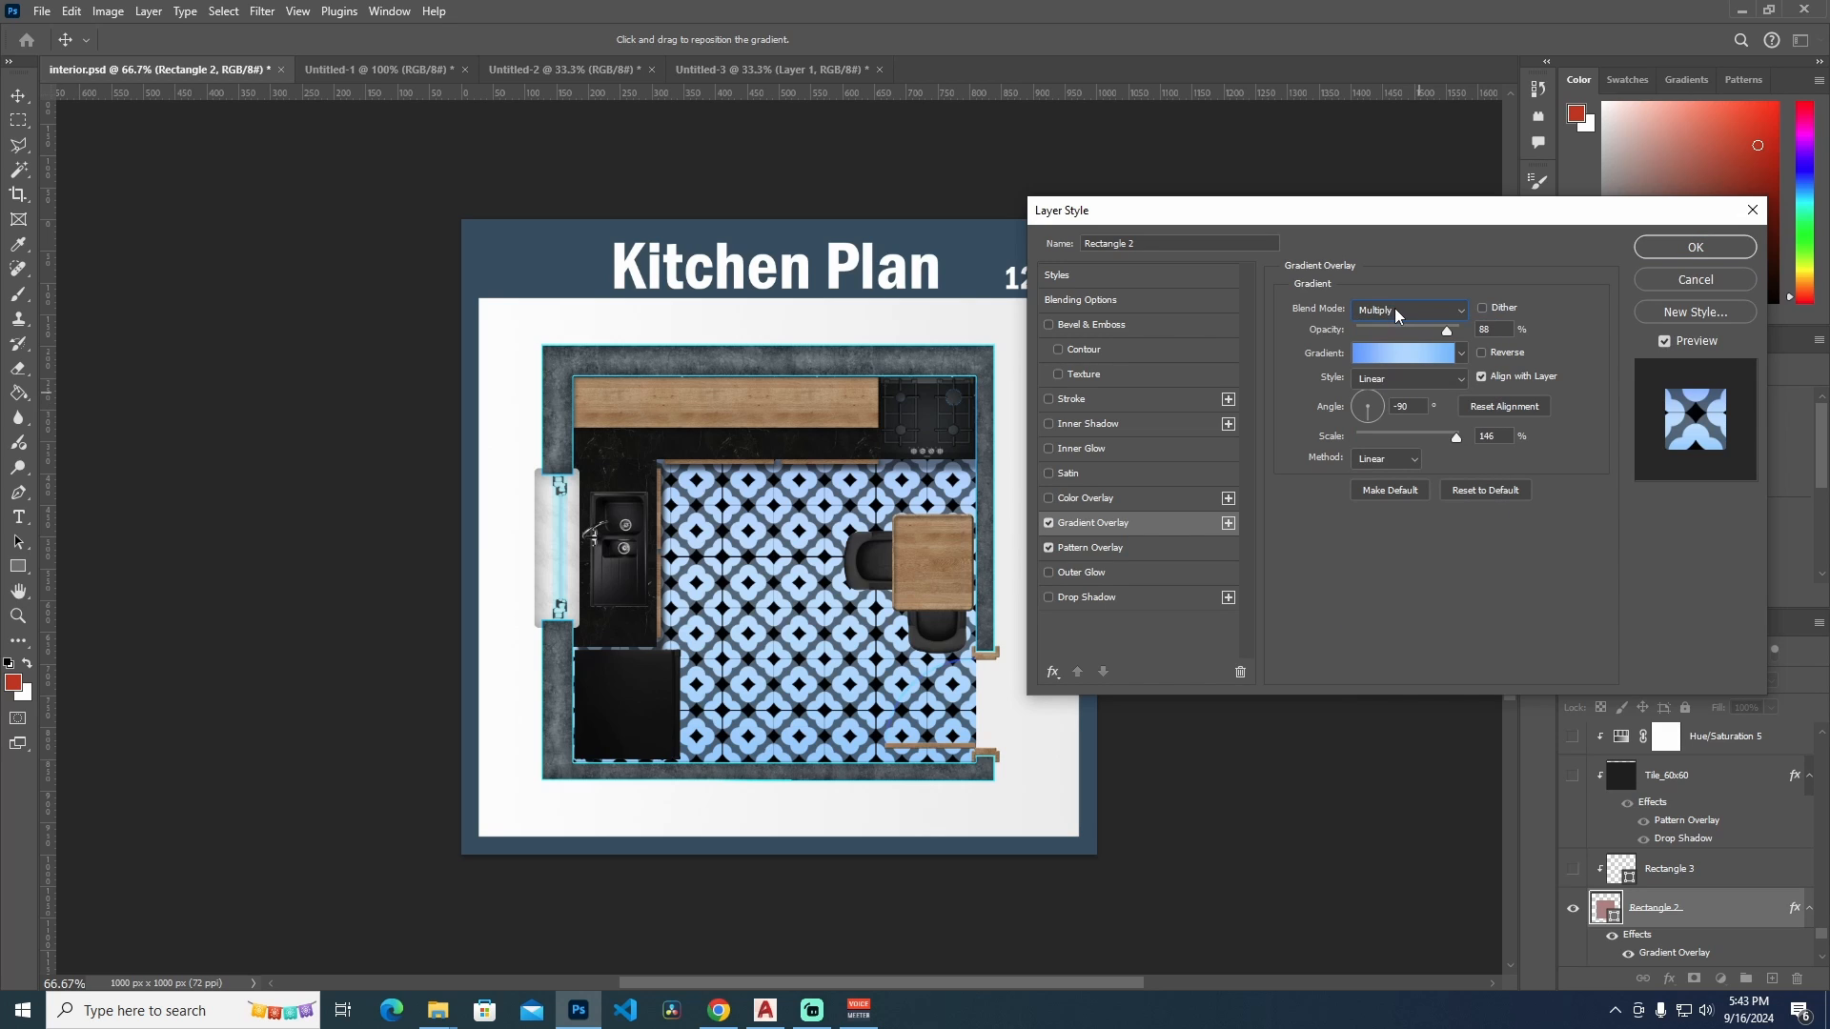
scroll(1393, 307, "down", 2)
scroll(1393, 307, "down", 2)
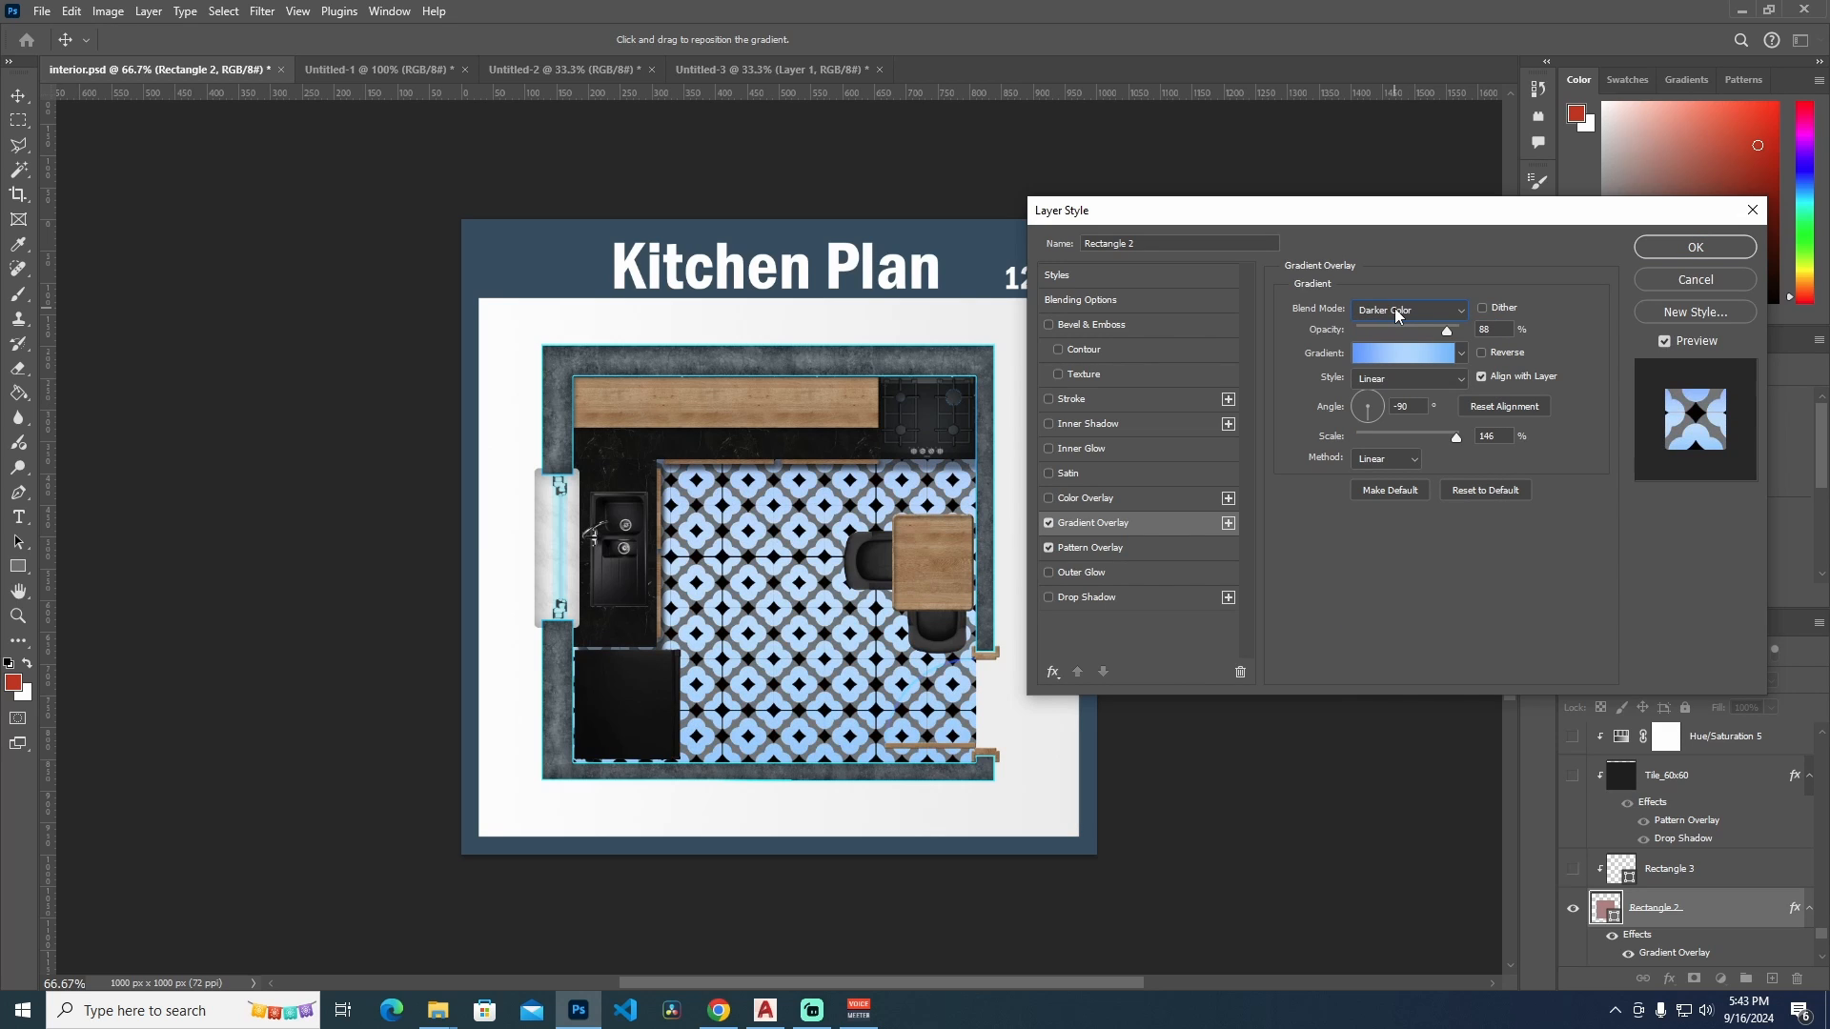
scroll(1396, 316, "up", 1)
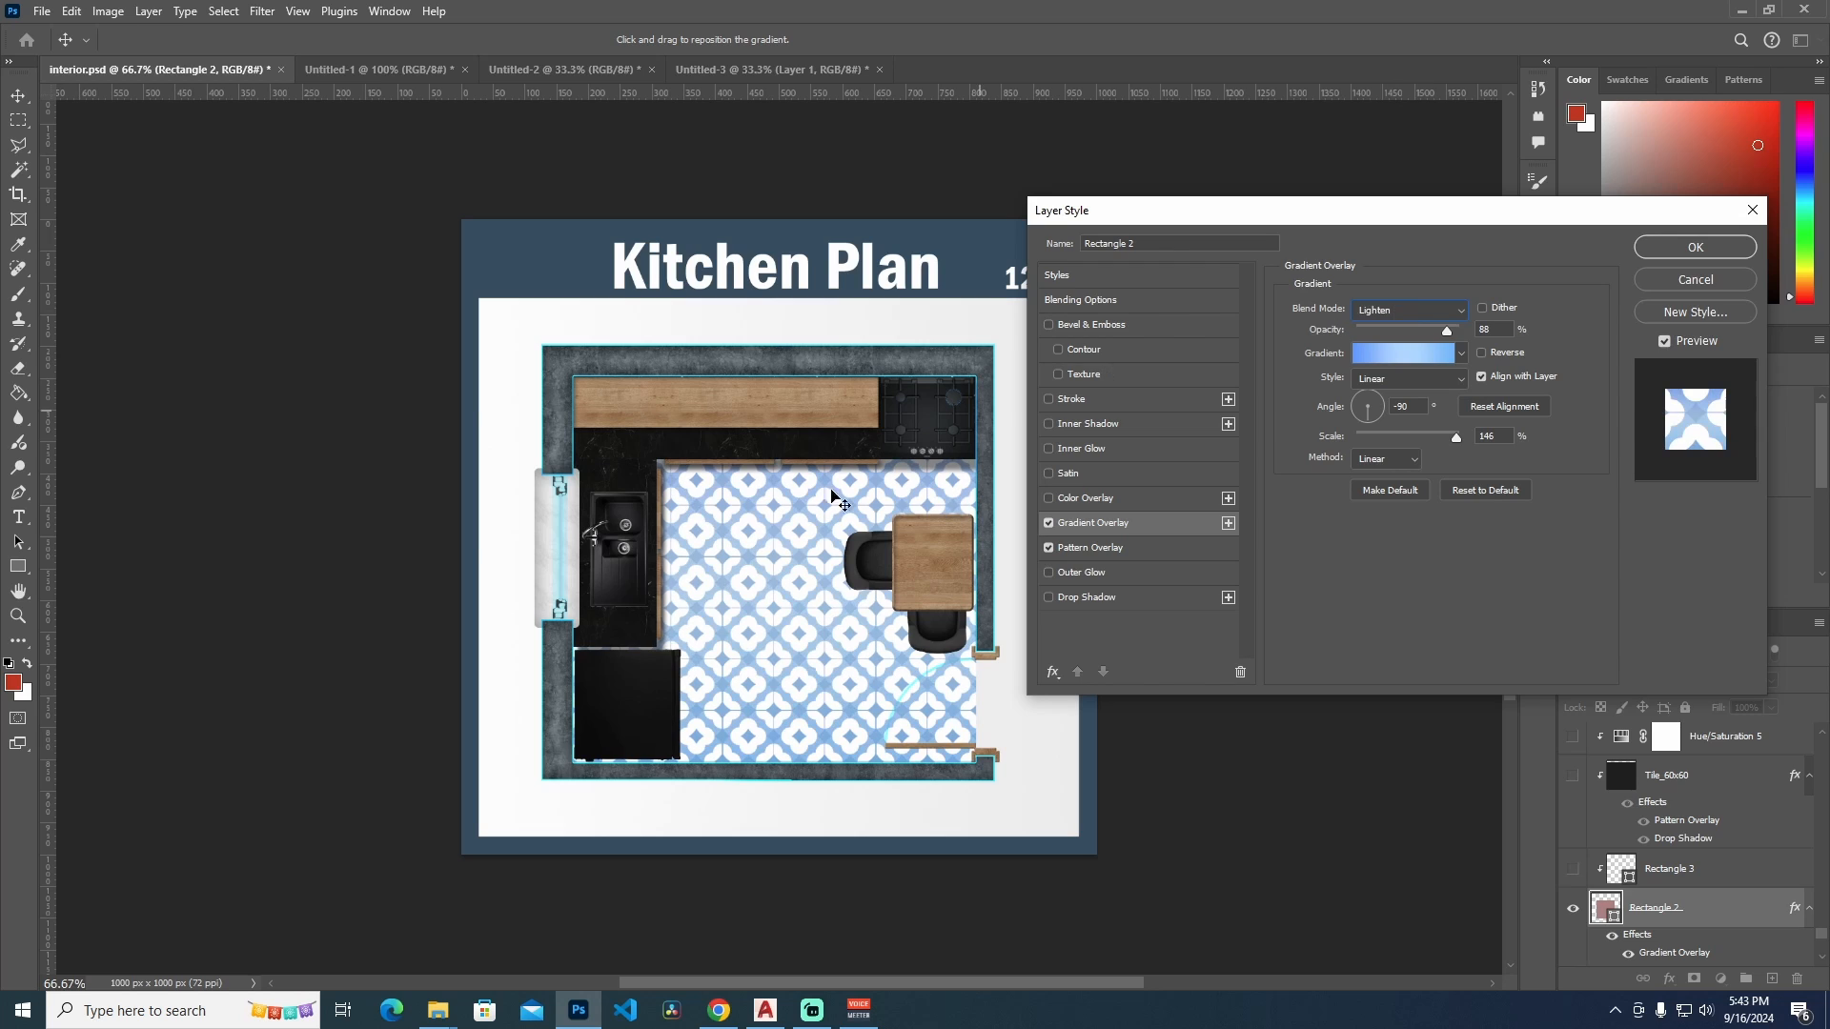
scroll(1403, 312, "down", 1)
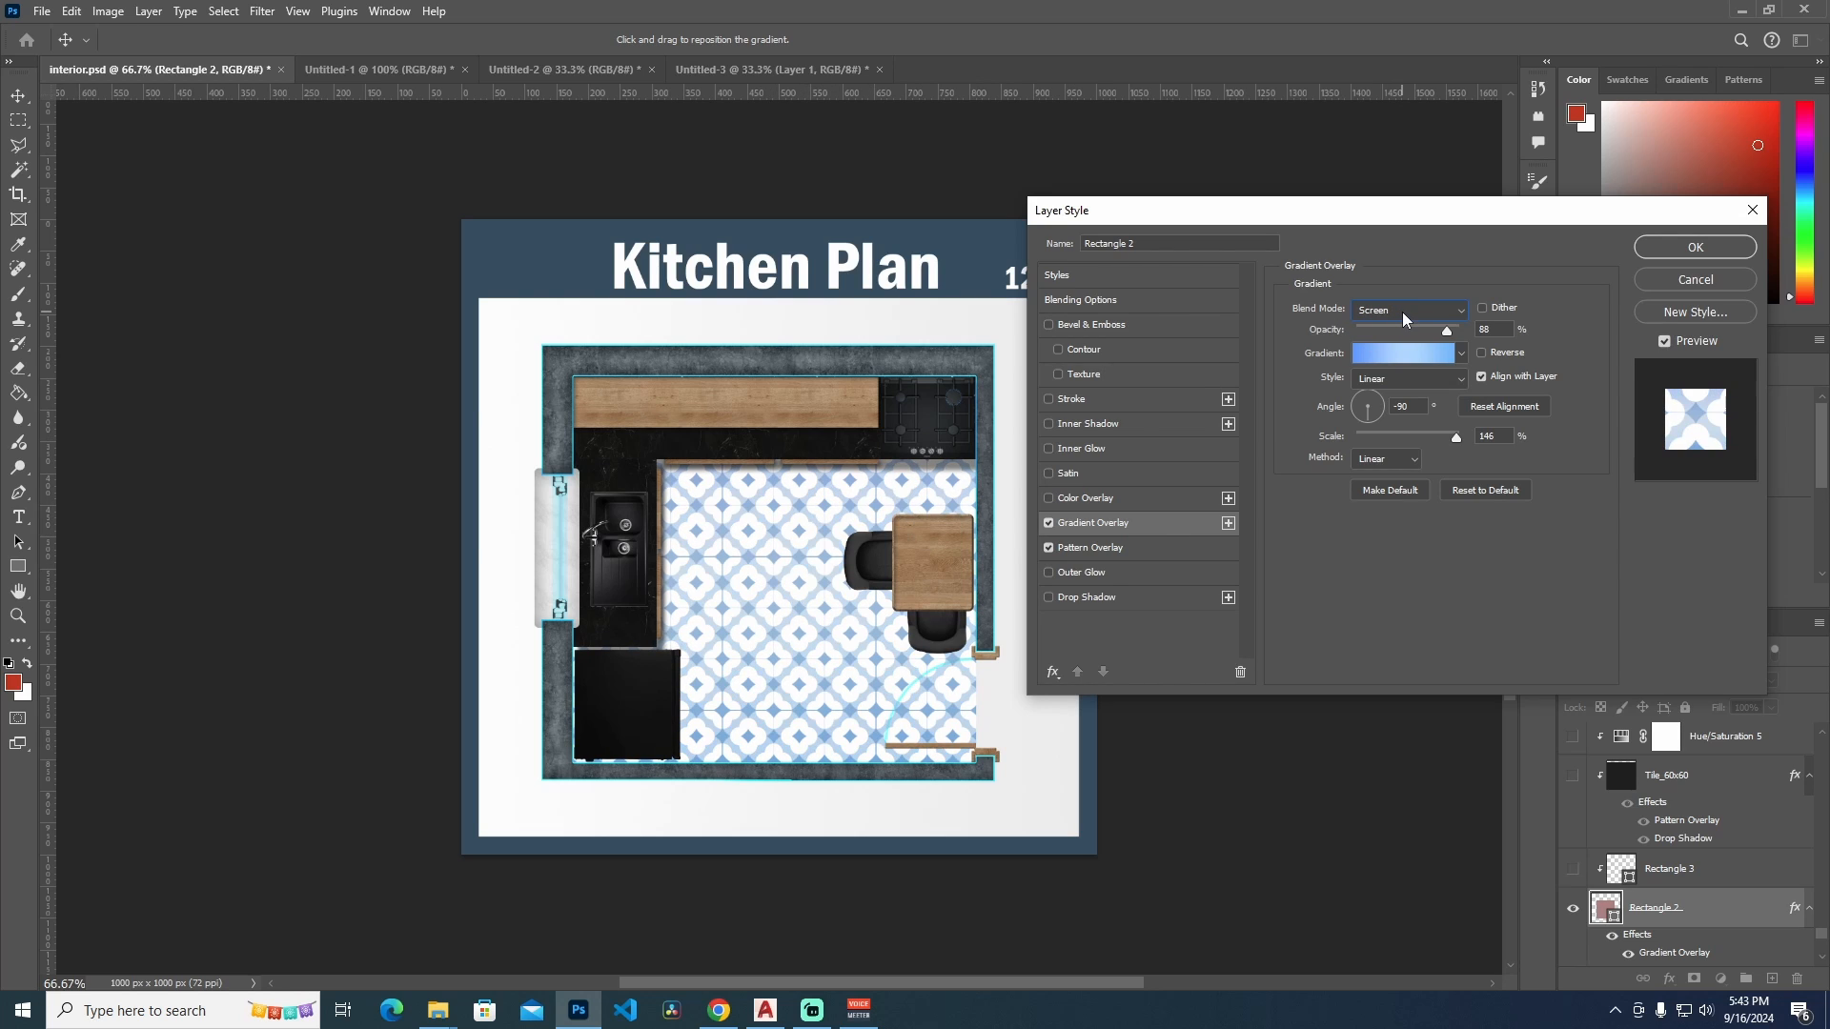
scroll(1403, 312, "up", 1)
scroll(1403, 312, "down", 1)
left_click(1669, 248)
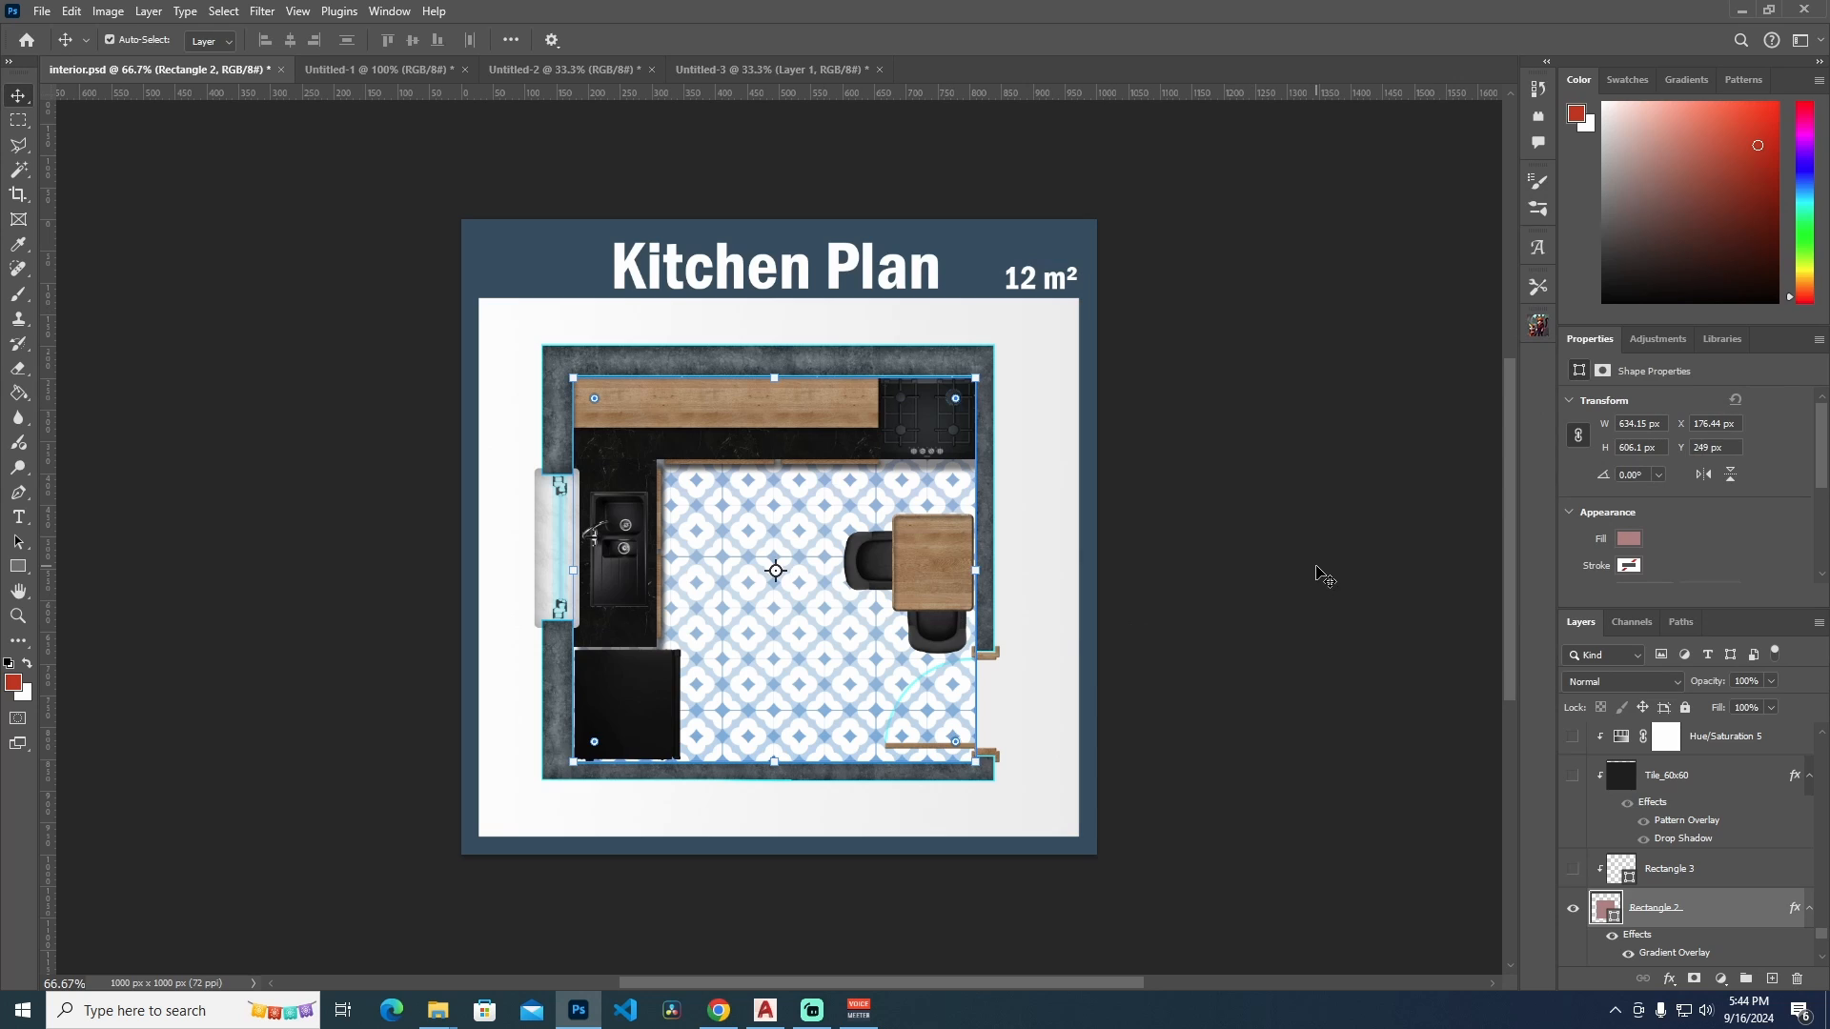
Try moving the Rectangle 2 floor shape up and to the right, and undo the move
left_click(763, 636)
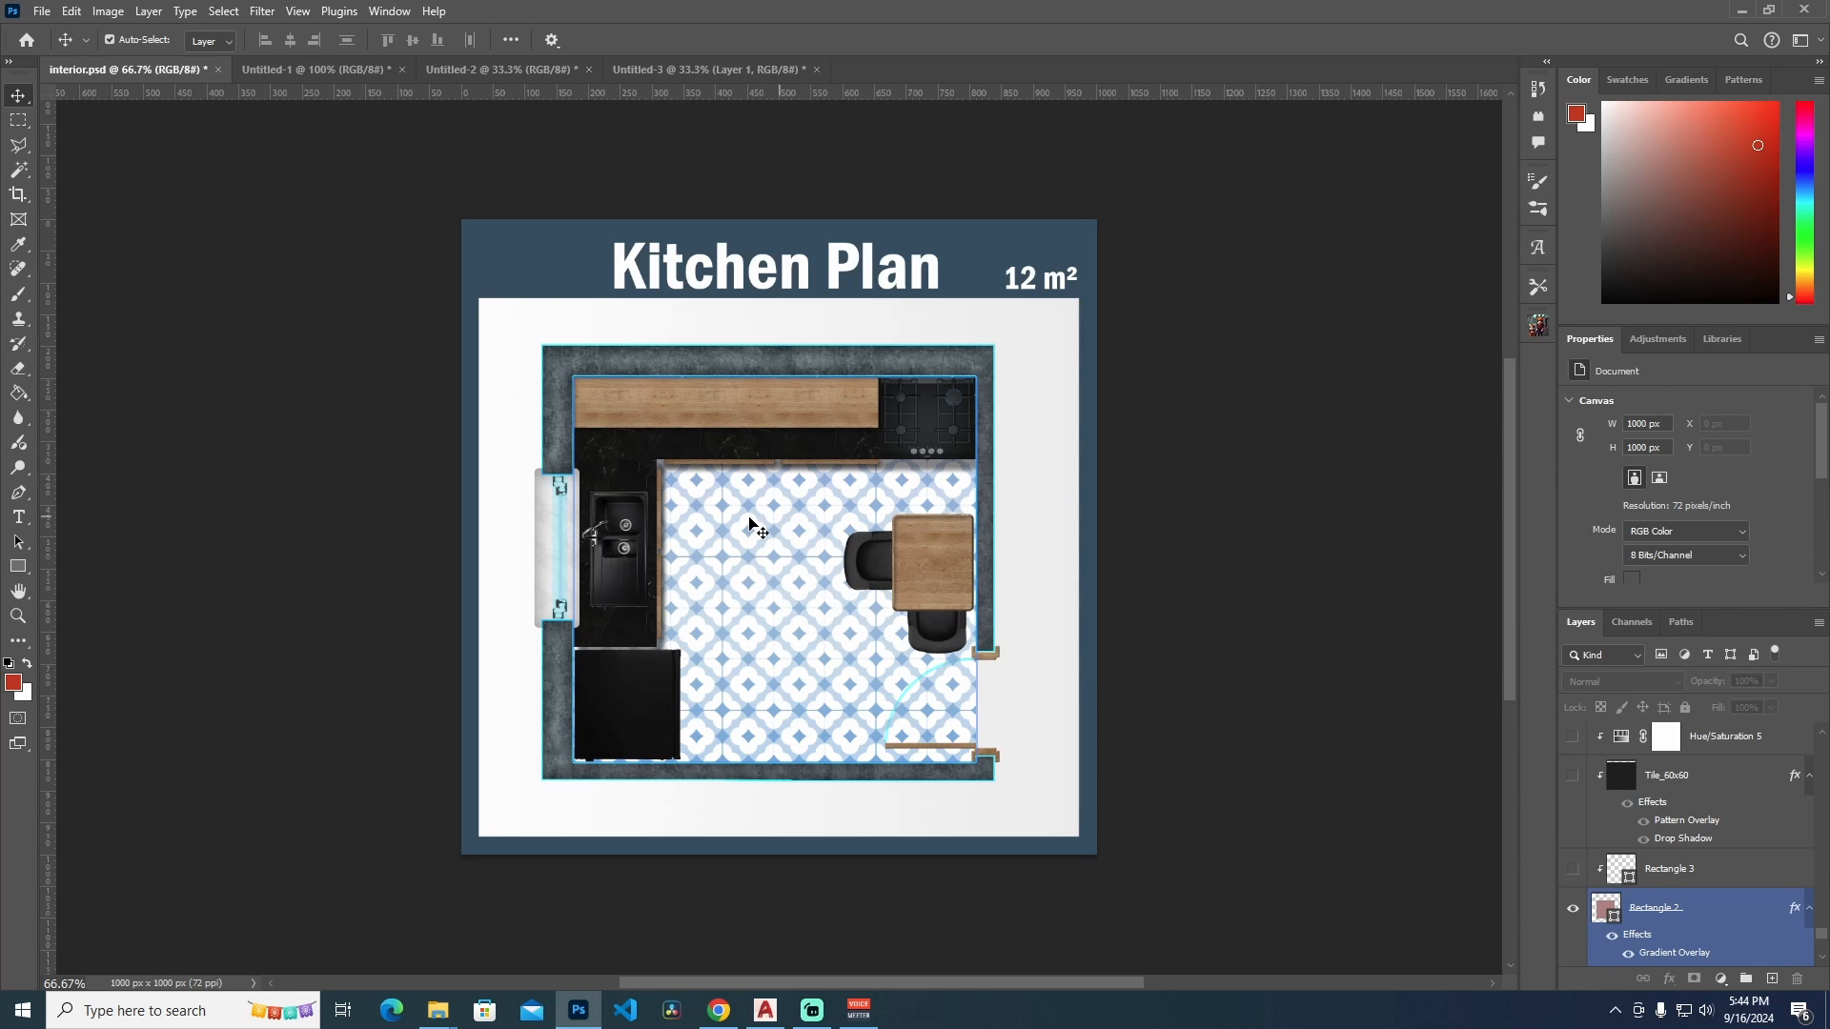
left_click(785, 553)
left_click_drag(764, 662, 818, 599)
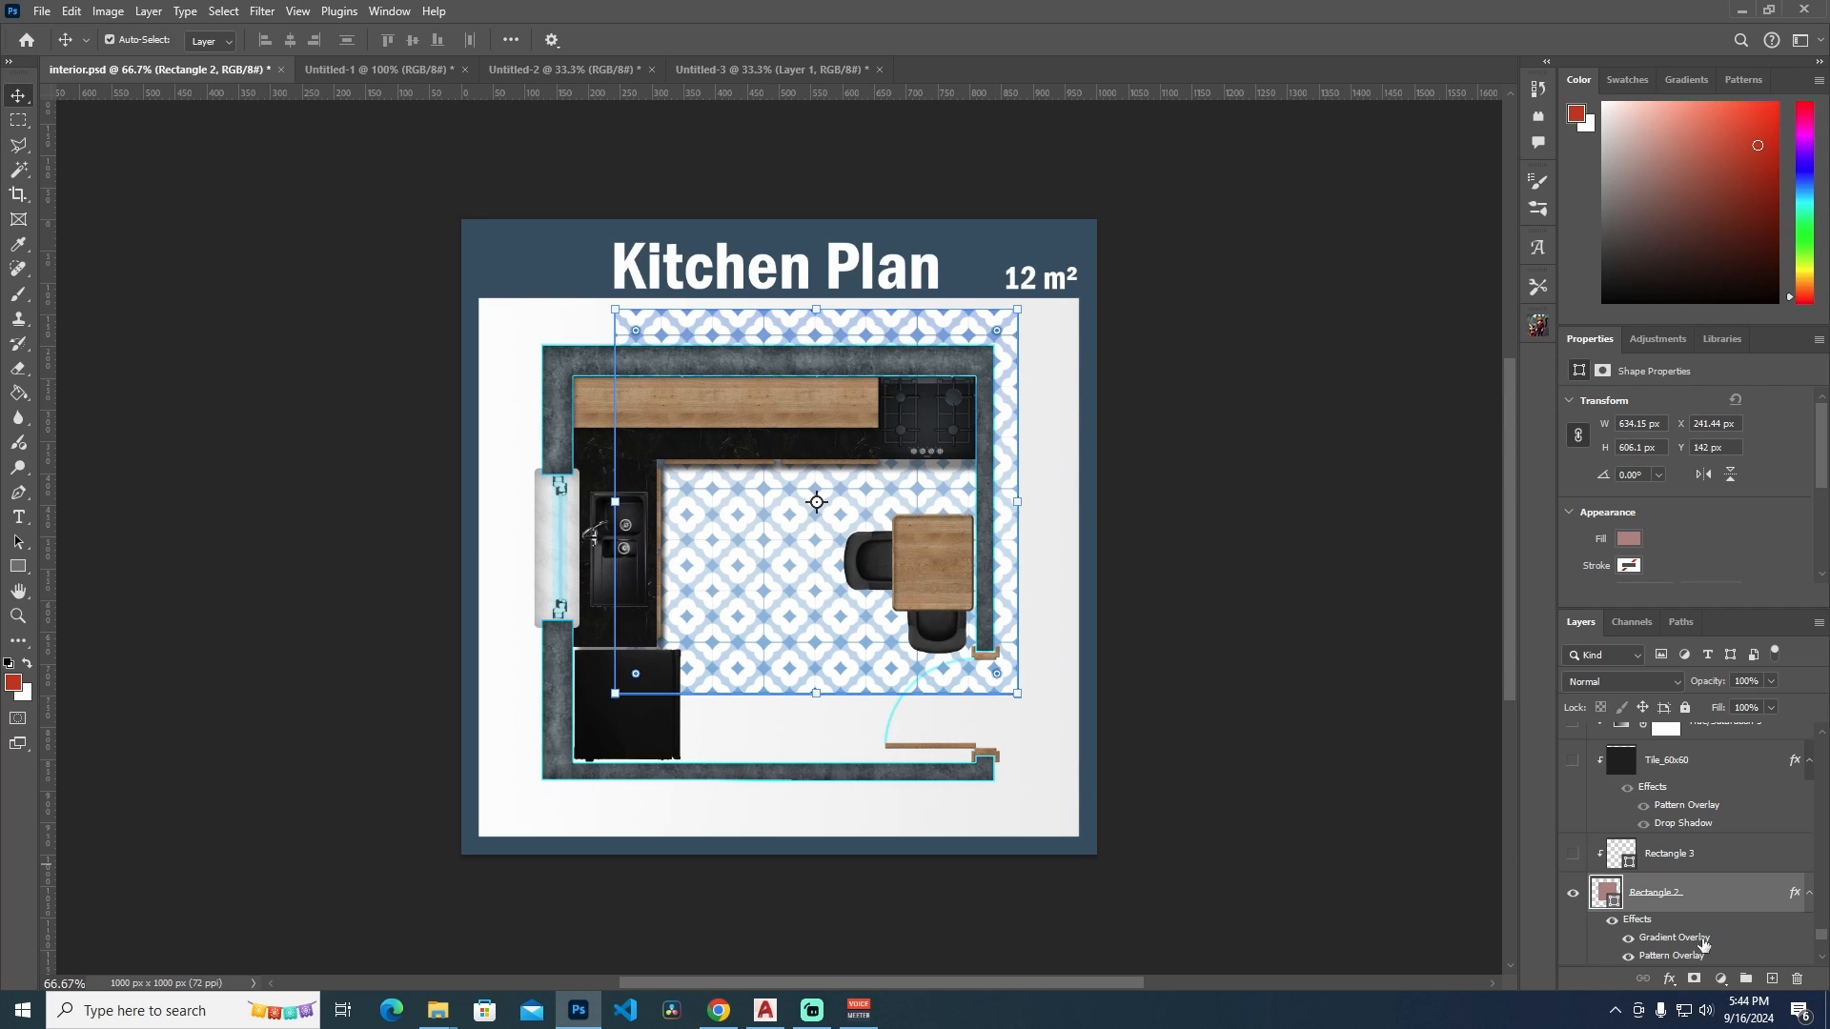
key("ctrl+z")
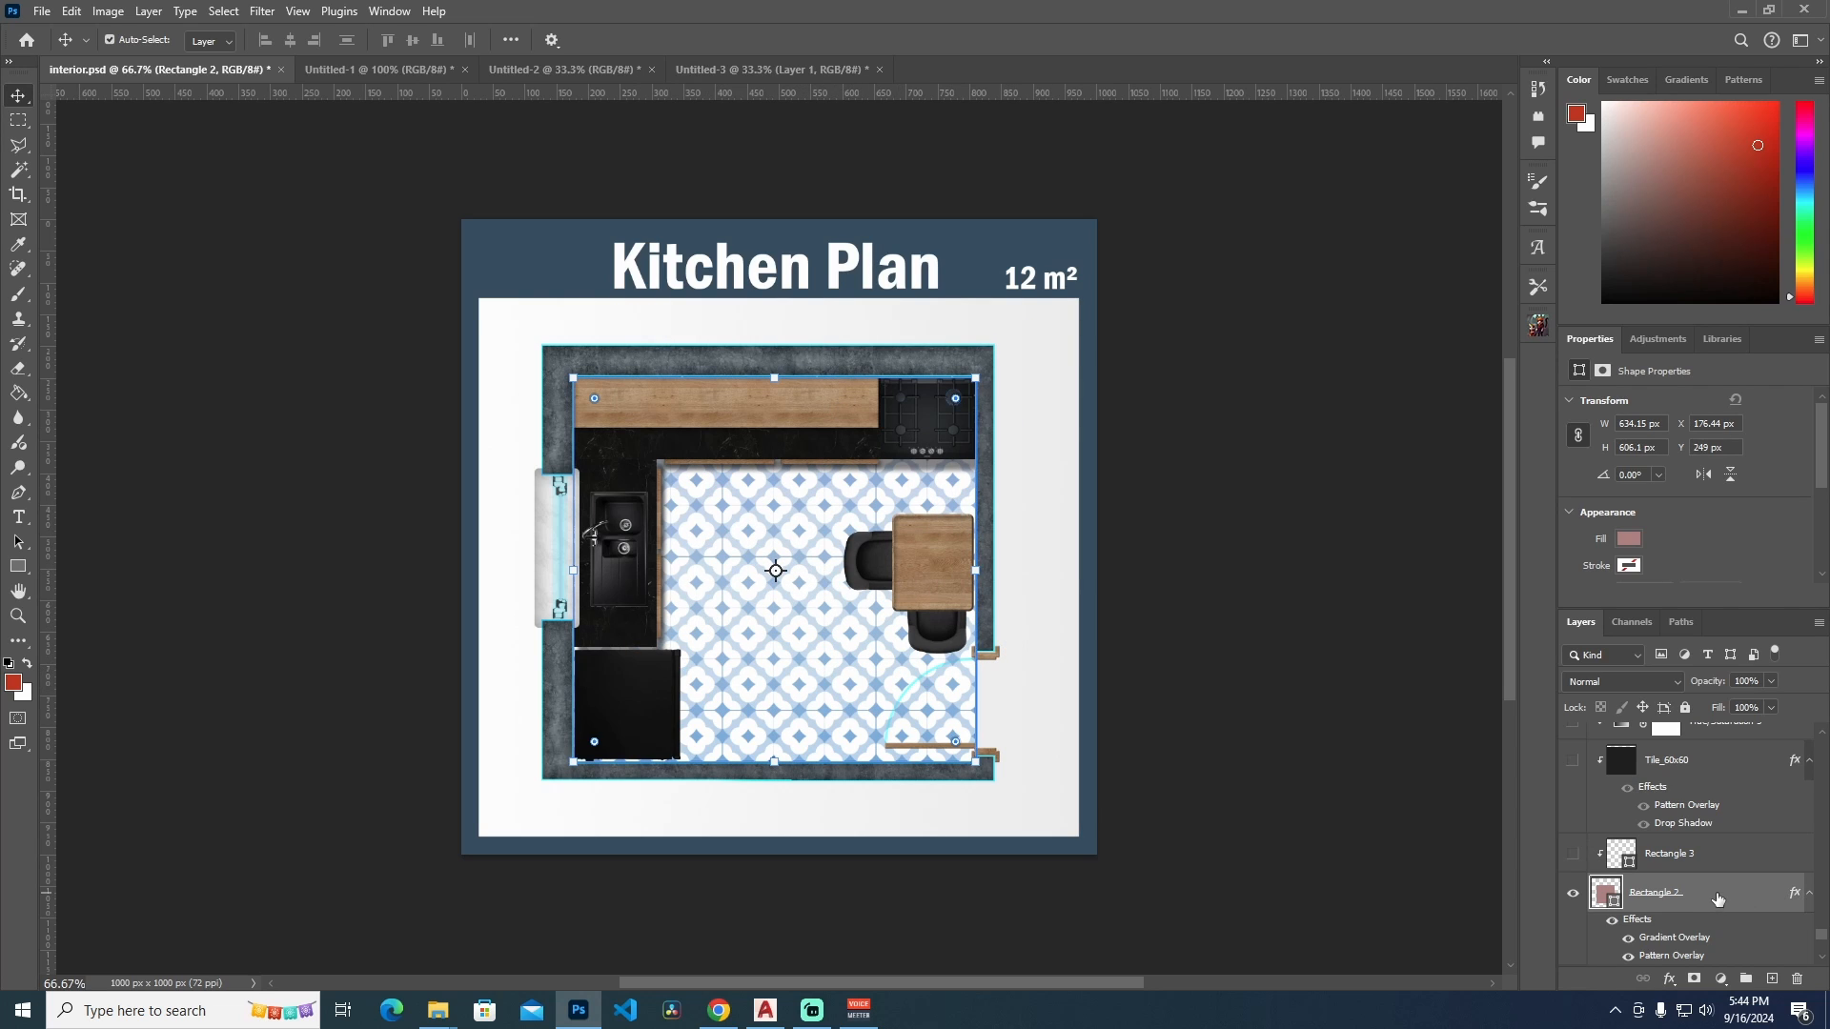
Reopen the Rectangle 2 Pattern Overlay settings, shift the pattern within the floor, set its angle to 0° and deselect the layer
double_click(1672, 955)
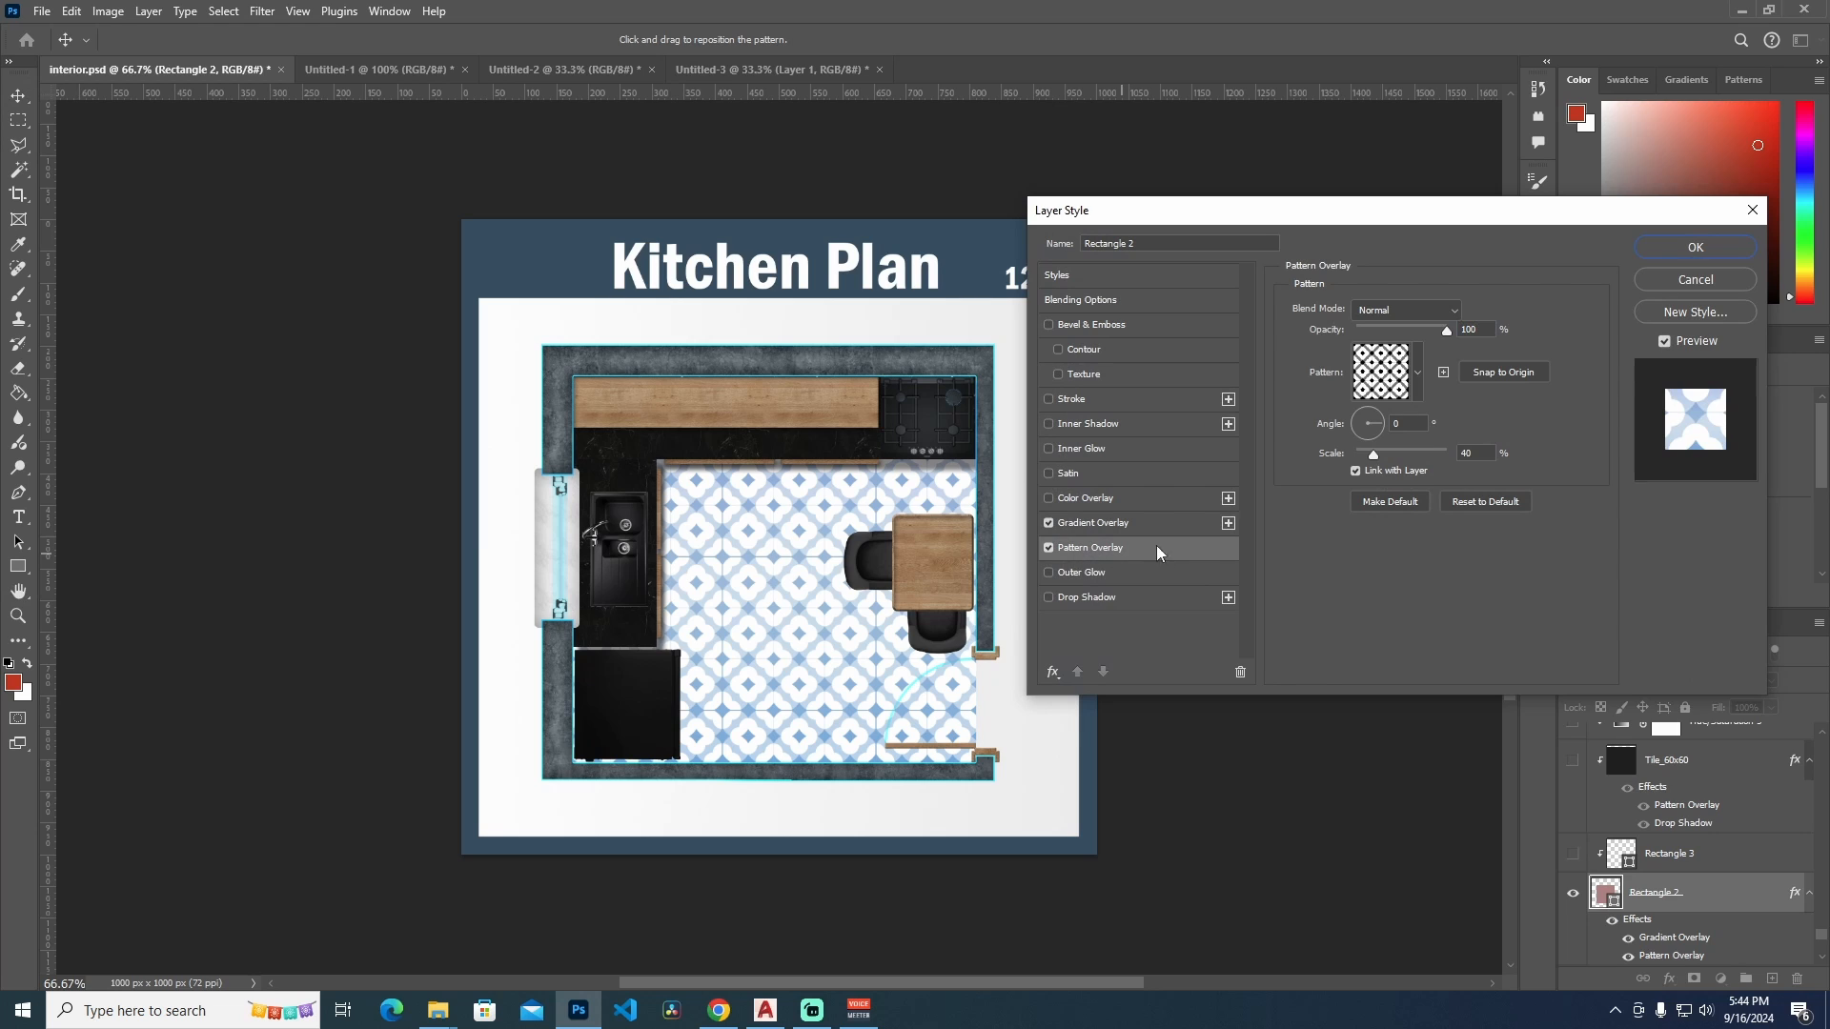
left_click_drag(855, 548, 812, 496)
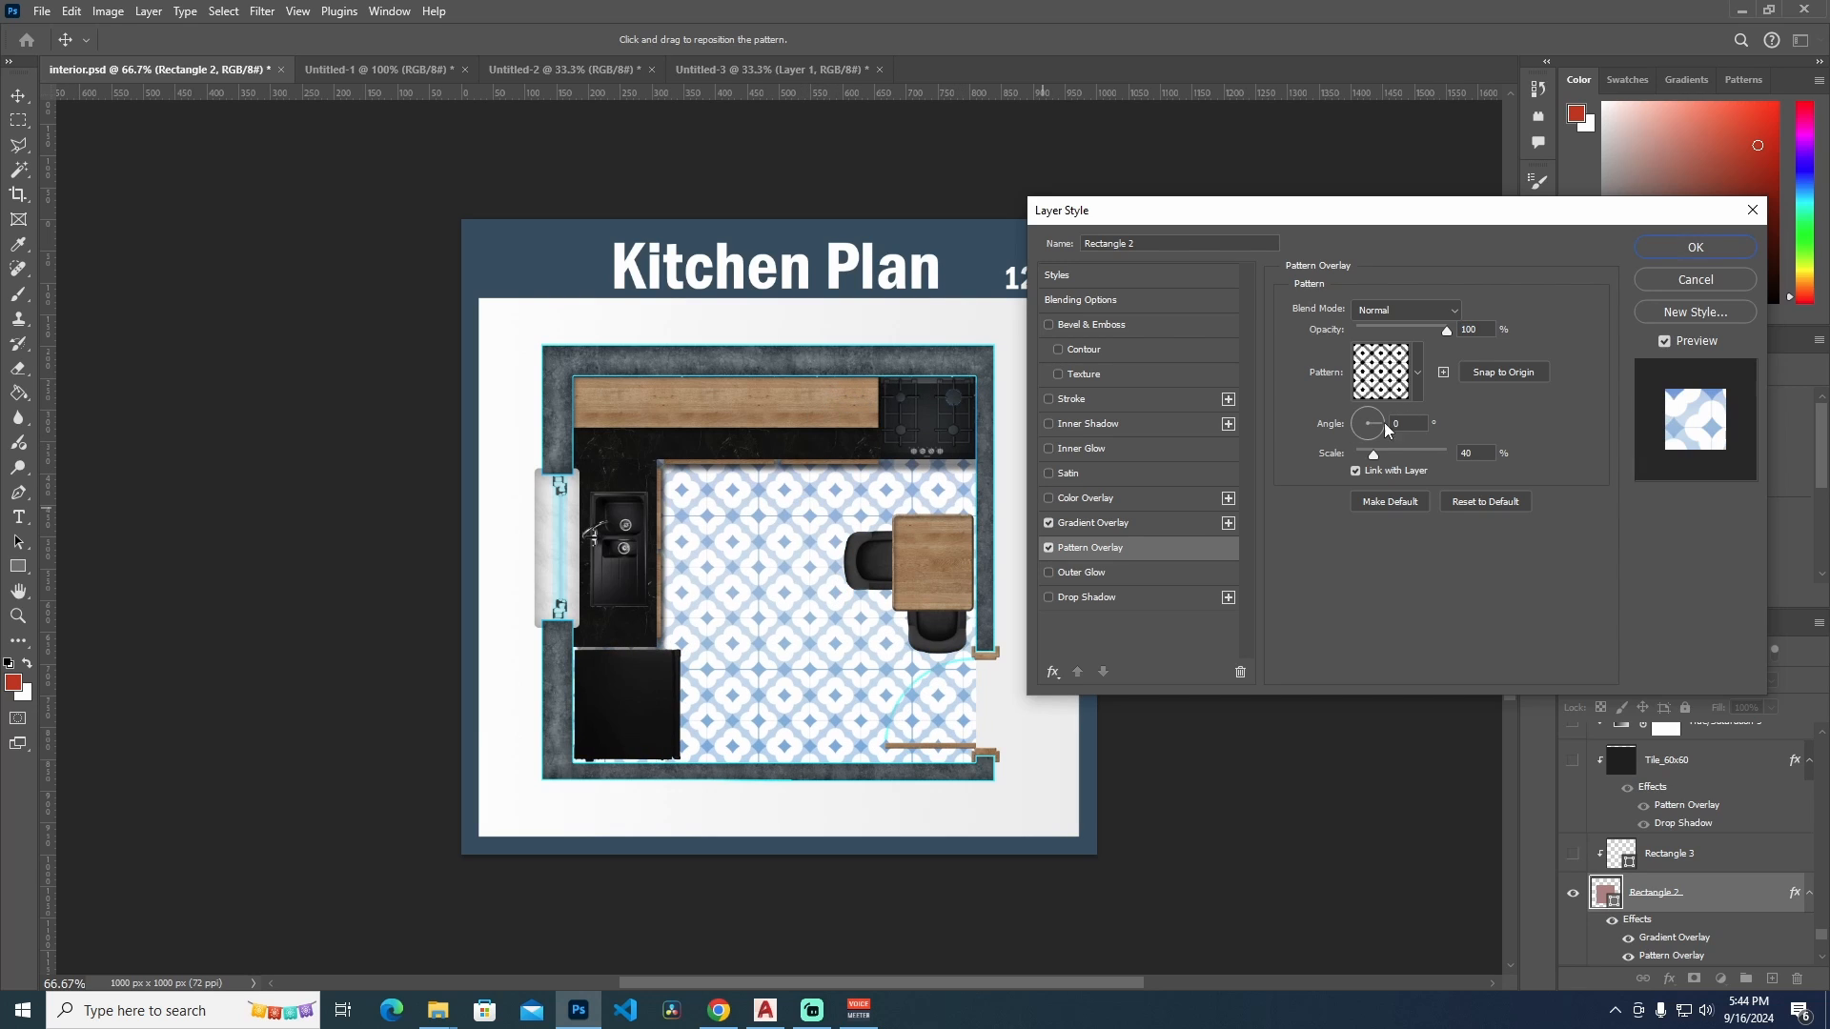
left_click(1372, 419)
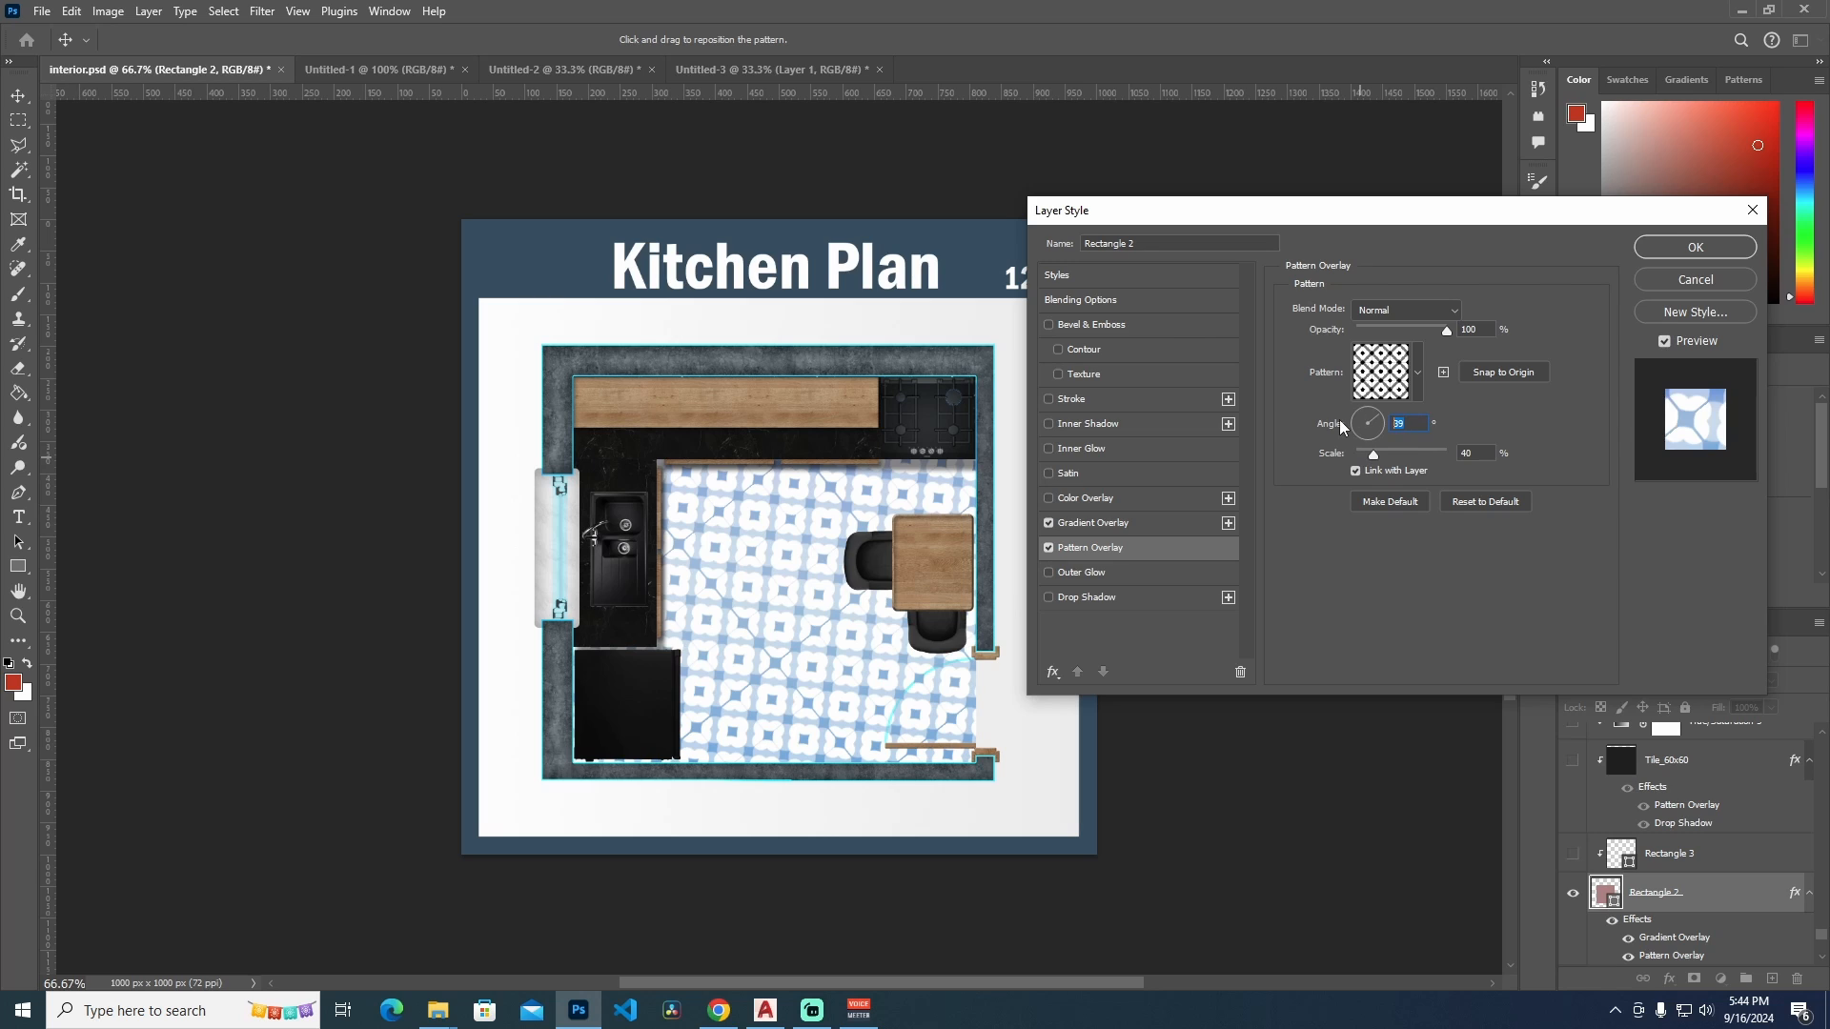
type("0")
left_click(1723, 246)
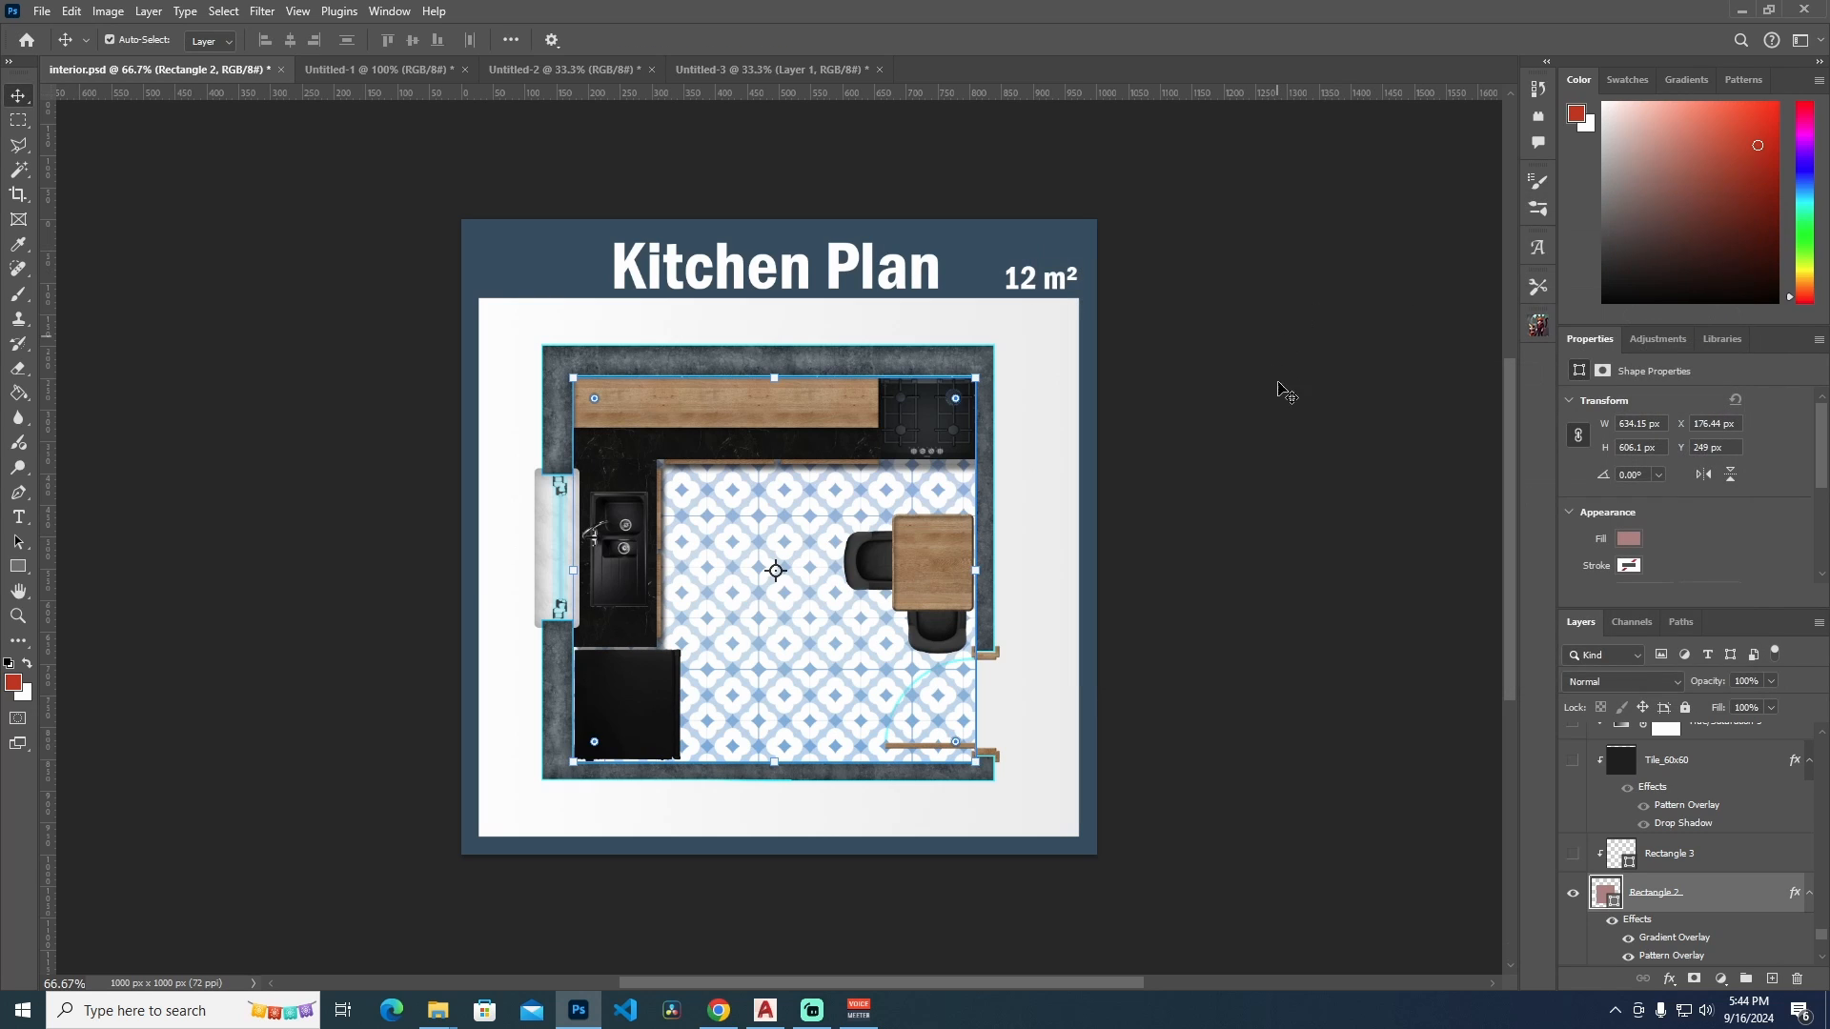
left_click(1278, 419)
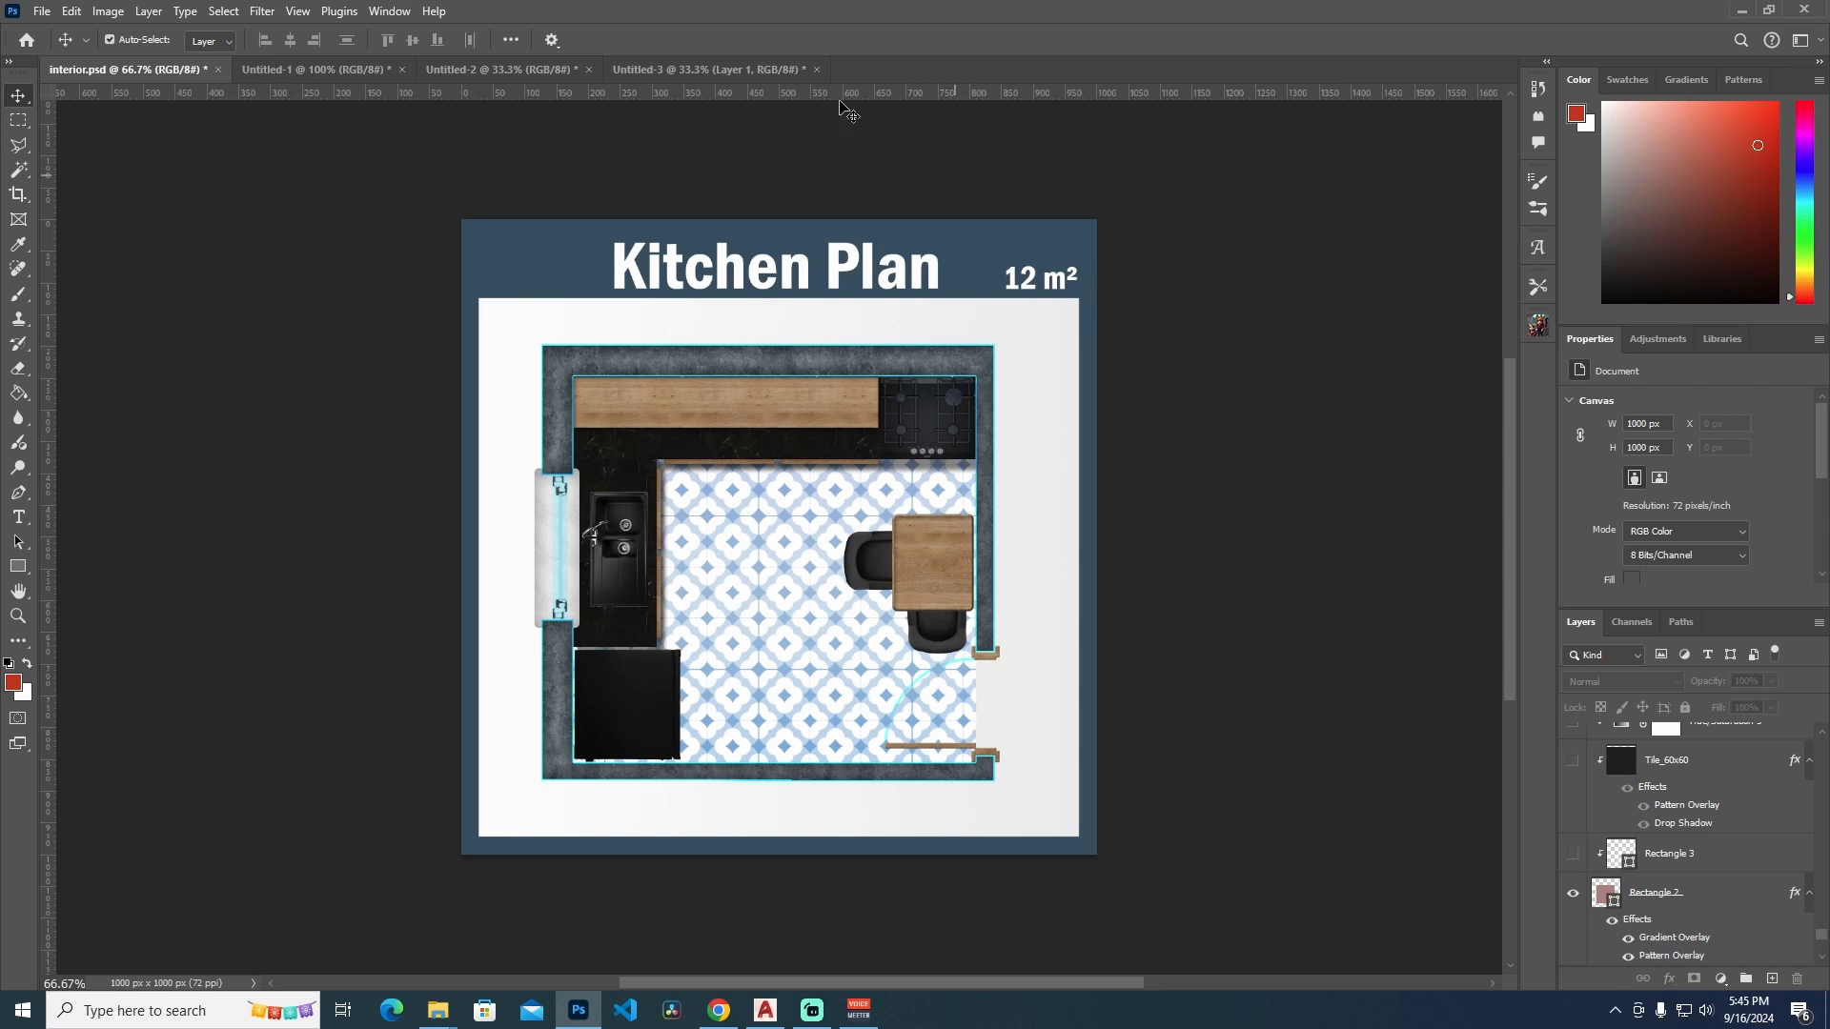
Look at the gradient-tinted tile square on Layer 1 in Untitled-2 and return to interior.psd
left_click(517, 73)
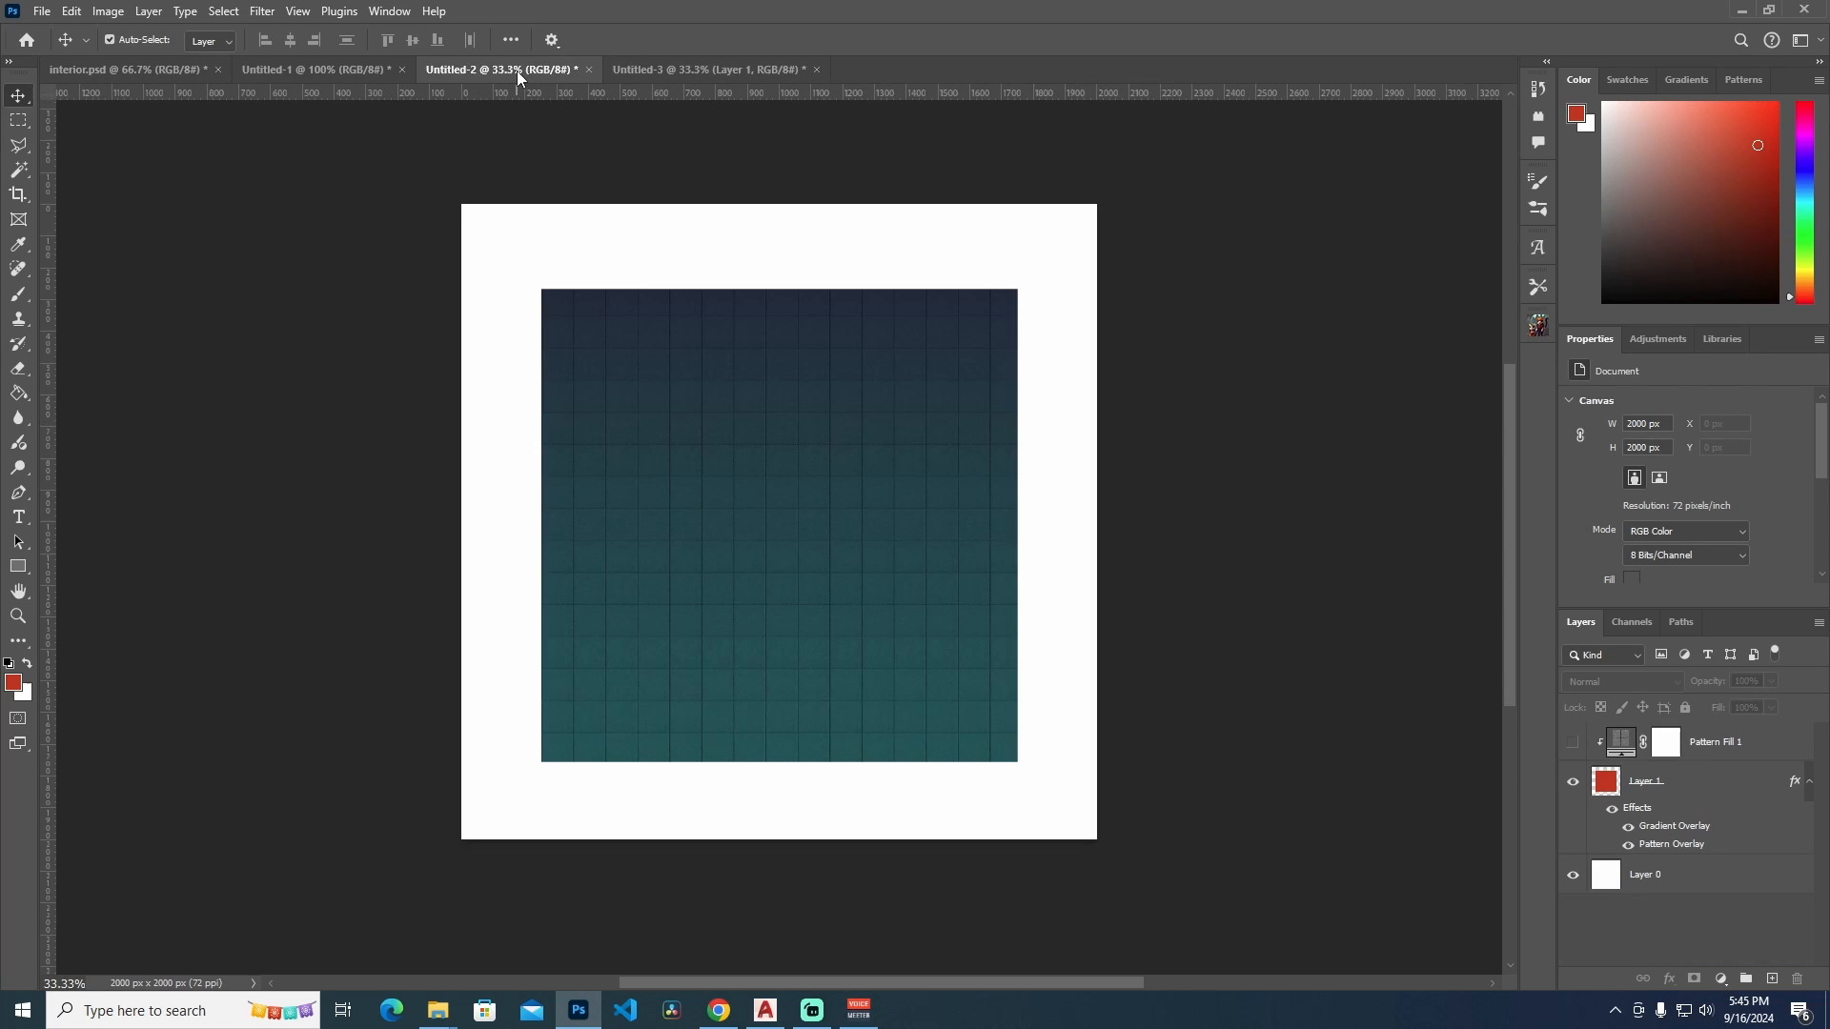
left_click(779, 477)
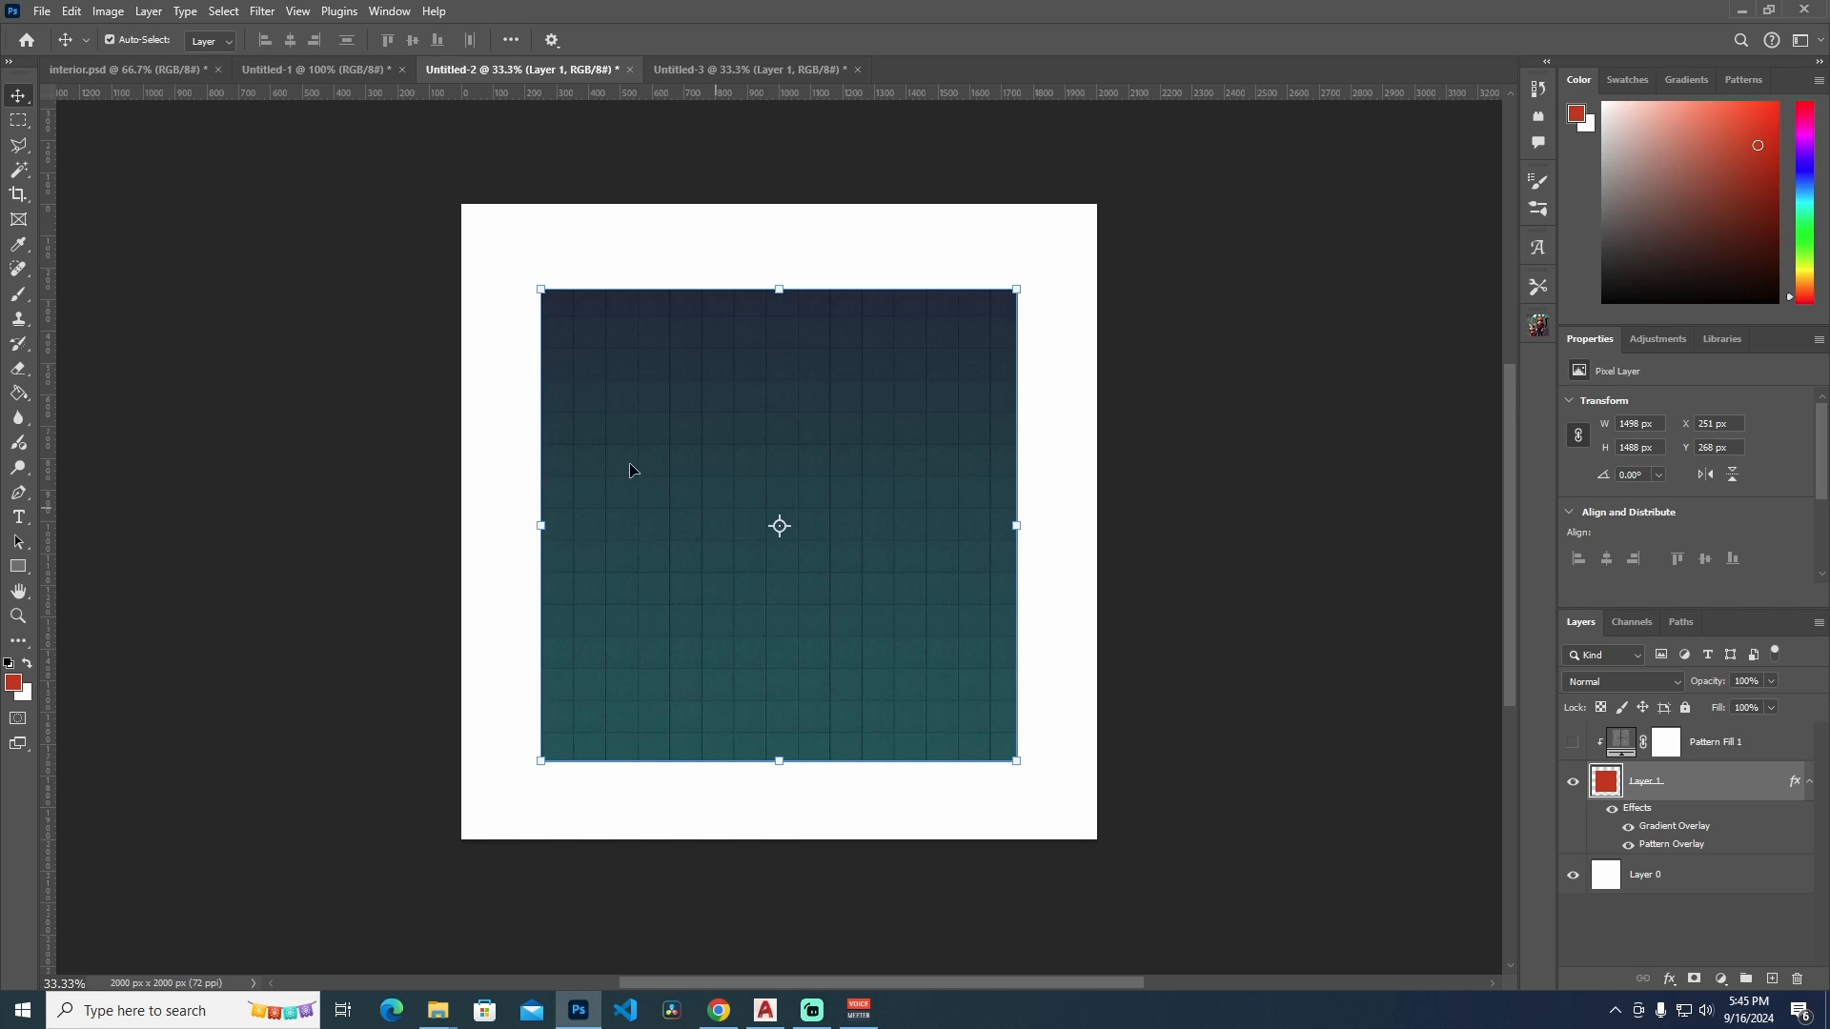
left_click(146, 73)
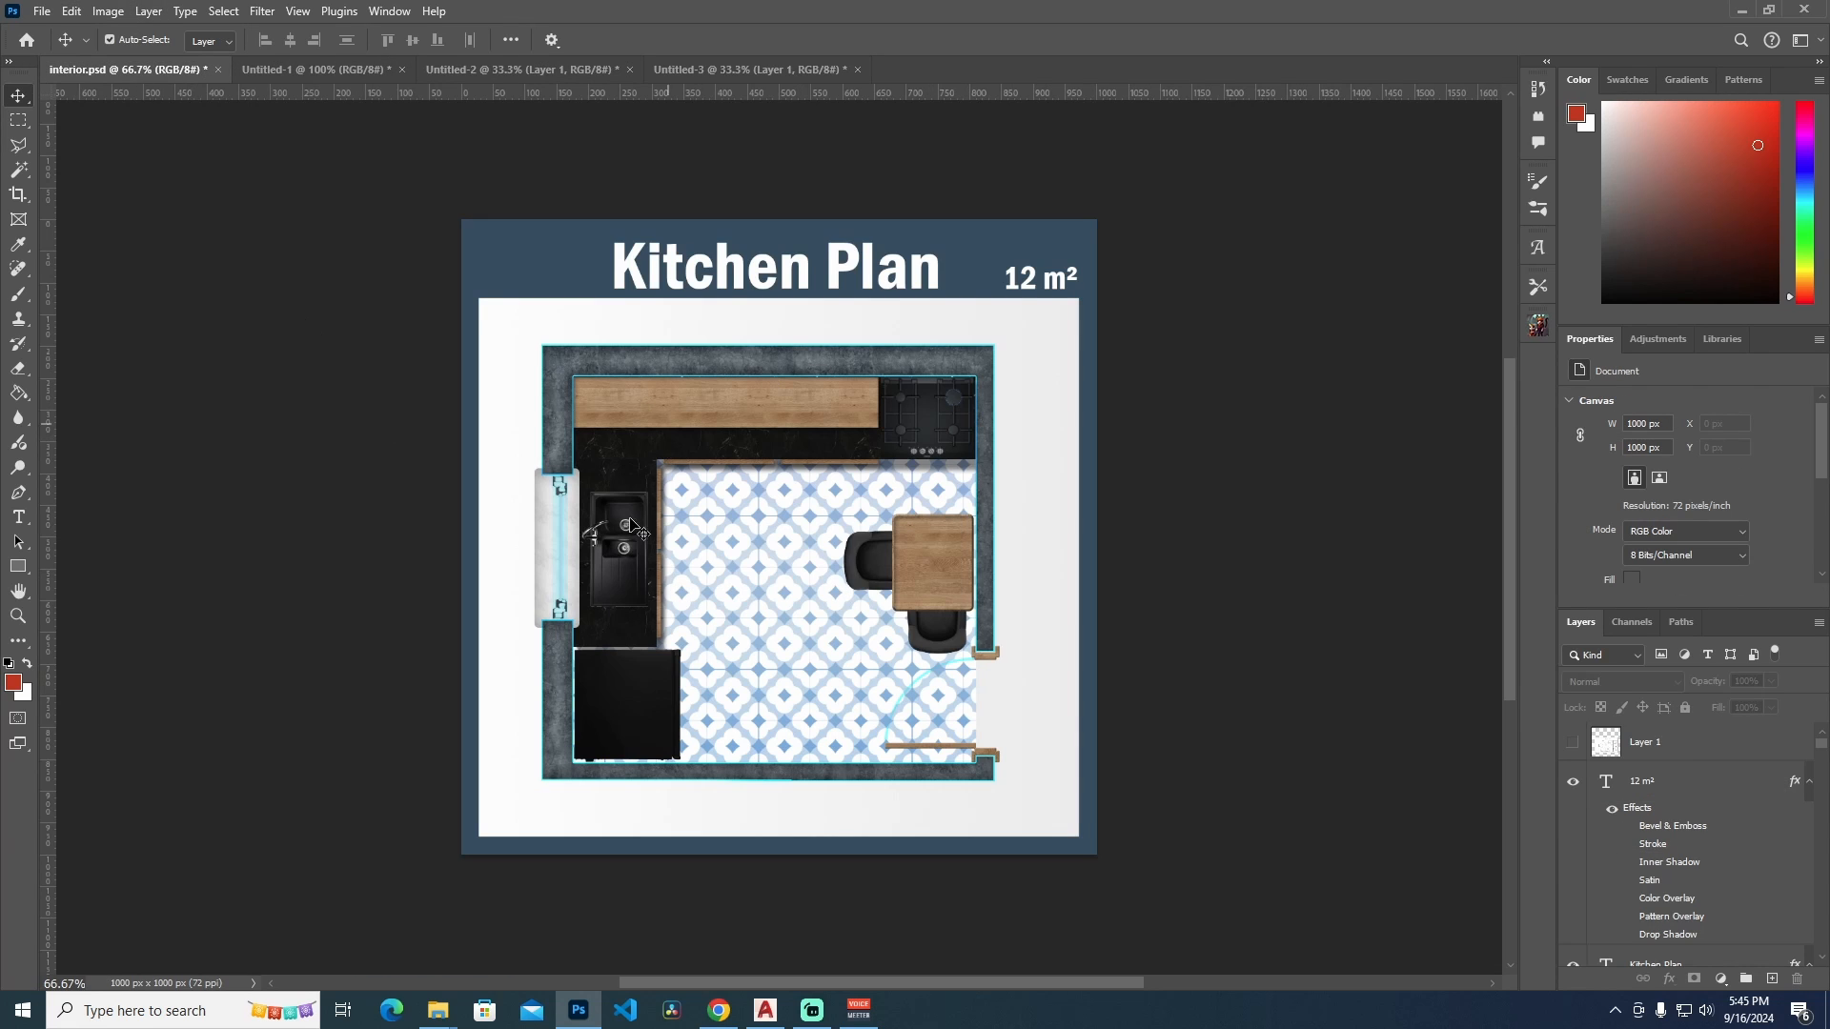